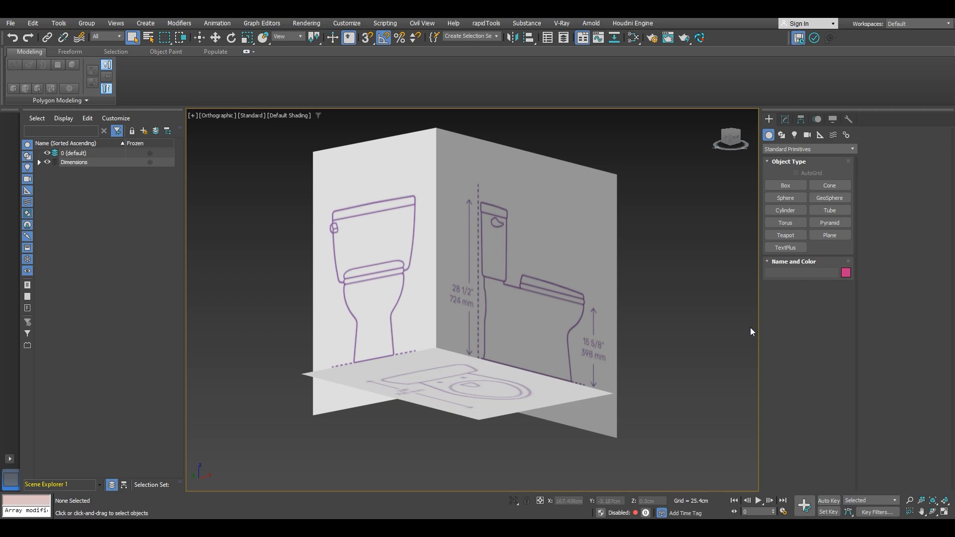
Create a box about 52 cm wide, 5 cm long and 22 cm high on the ground in front of the reference drawings.
{"action": "left_click", "coordinate": [785, 185]}
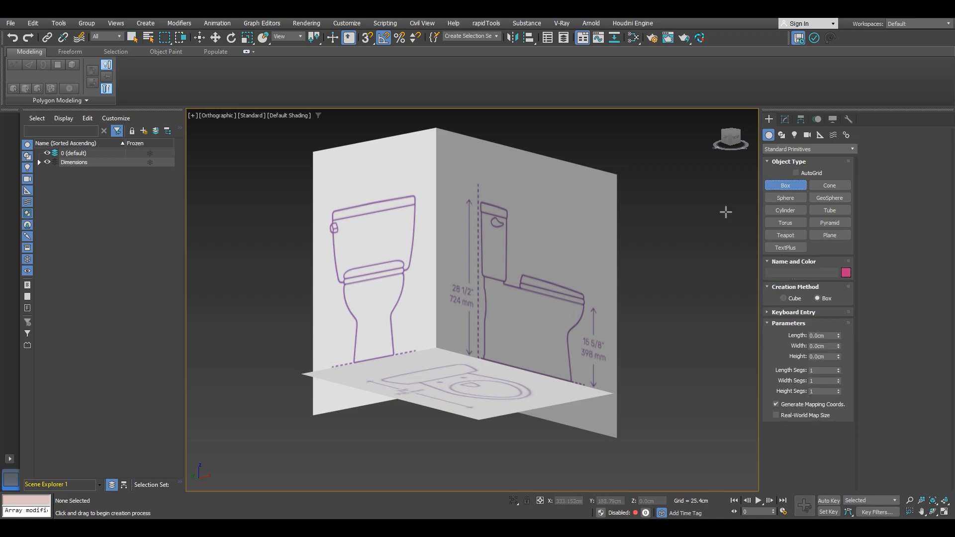
{"action": "mouse_move", "coordinate": [604, 405]}
{"action": "middle_mouse_down", "text": "alt"}
{"action": "mouse_move", "coordinate": [584, 419]}
{"action": "mouse_move", "coordinate": [603, 443]}
{"action": "mouse_move", "coordinate": [562, 401]}
{"action": "middle_mouse_up", "text": "alt"}
{"action": "left_click_drag", "start_coordinate": [524, 428], "coordinate": [605, 393]}
{"action": "left_click", "coordinate": [596, 339]}
{"action": "right_click", "coordinate": [653, 376]}
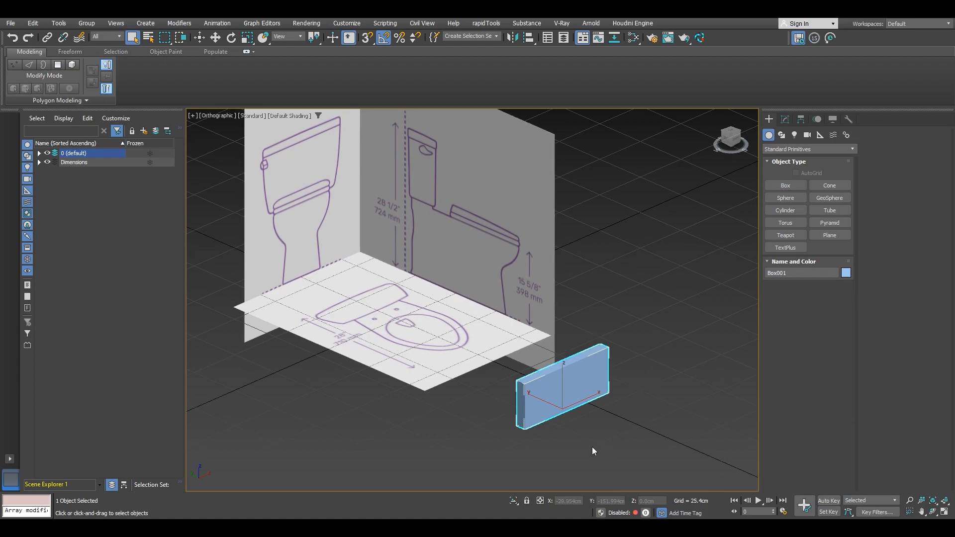
Move the box to the world origin by resetting its X and Y position to 0.
{"action": "left_click", "coordinate": [215, 38]}
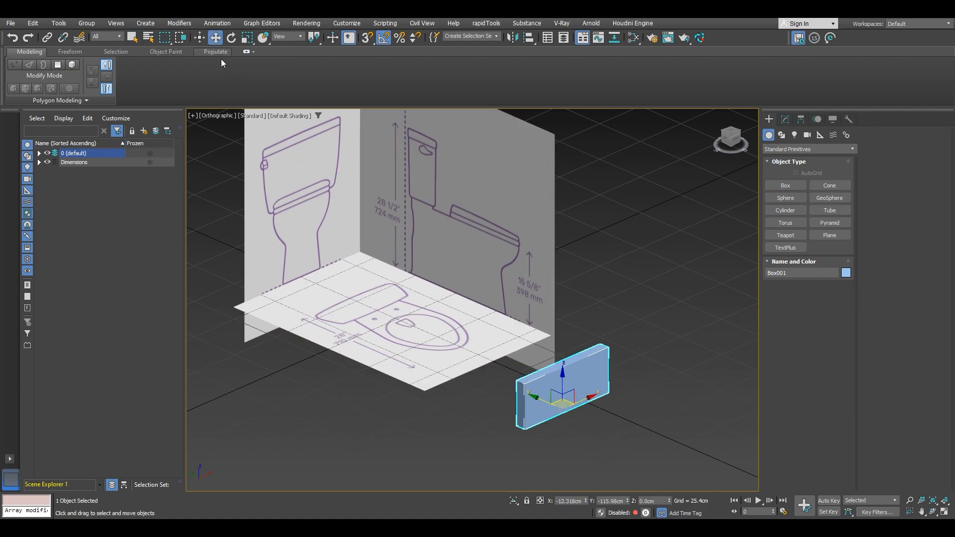
{"action": "right_click", "coordinate": [586, 501]}
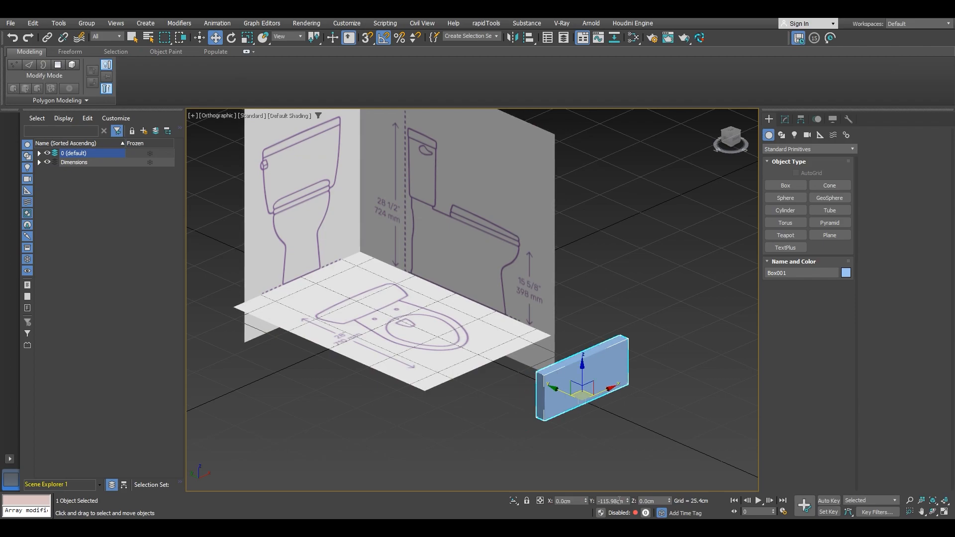
{"action": "right_click", "coordinate": [628, 501]}
{"action": "middle_click_drag", "start_coordinate": [464, 373], "coordinate": [455, 350], "text": "alt"}
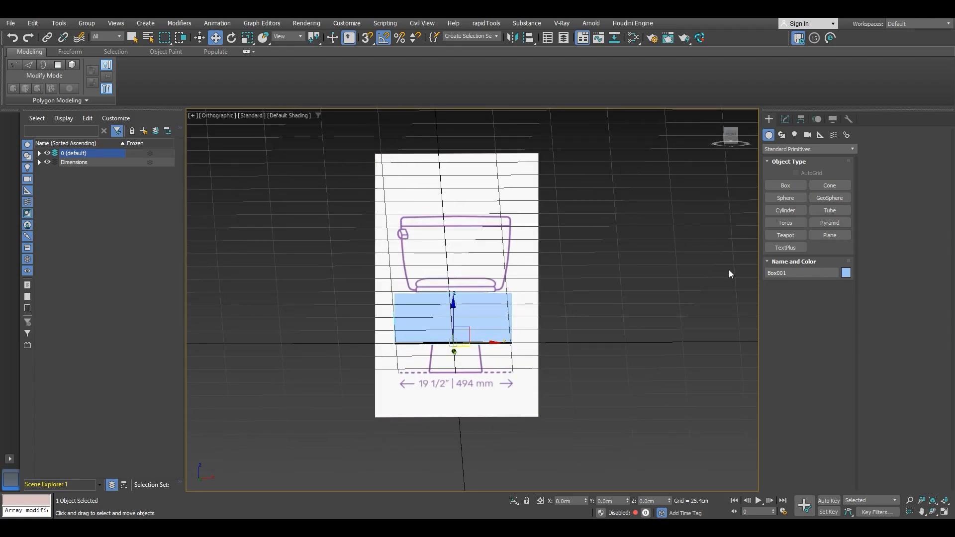
Set the box's width to 49.4 cm.
{"action": "left_click", "coordinate": [786, 119]}
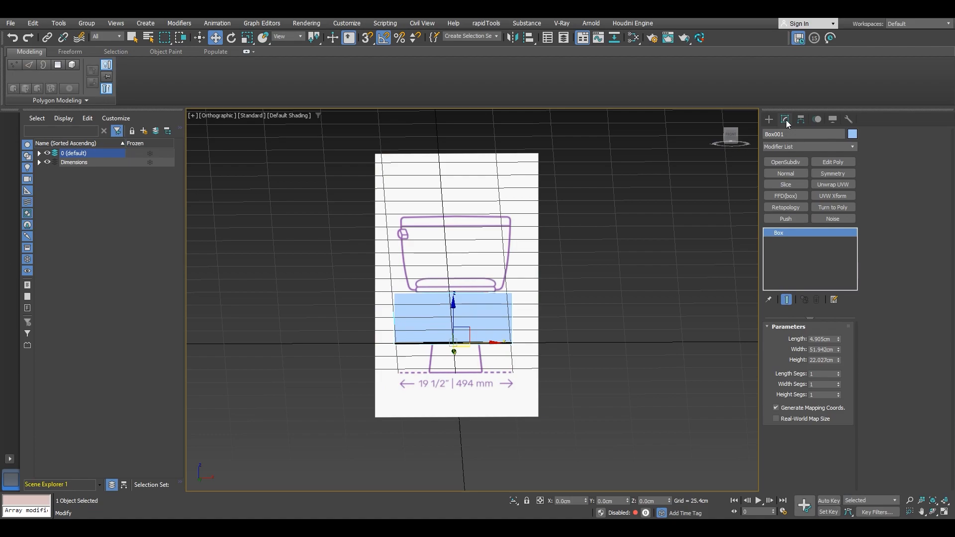
{"action": "double_click", "coordinate": [826, 350]}
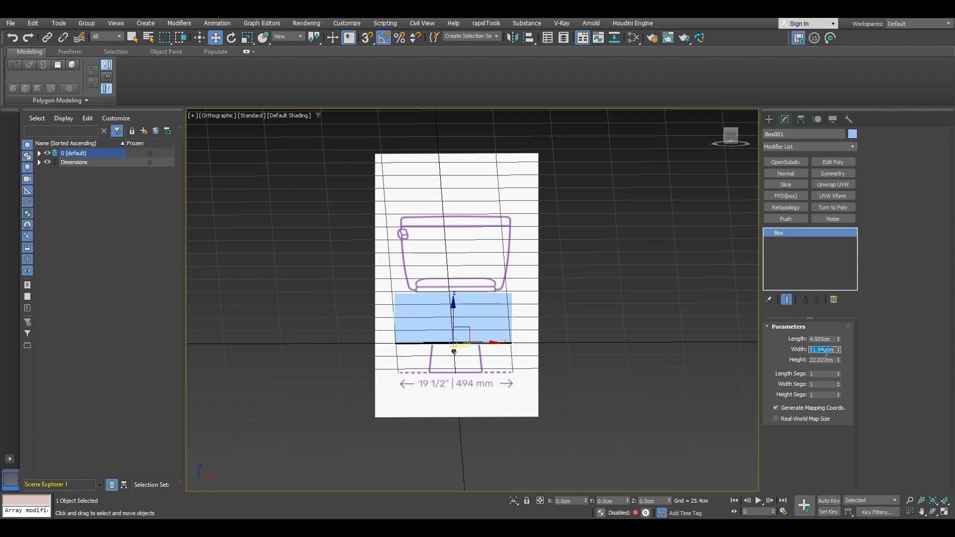
{"action": "type", "text": "49"}
{"action": "key", "text": "Return"}
{"action": "type", "text": "49.4"}
{"action": "key", "text": "Return"}
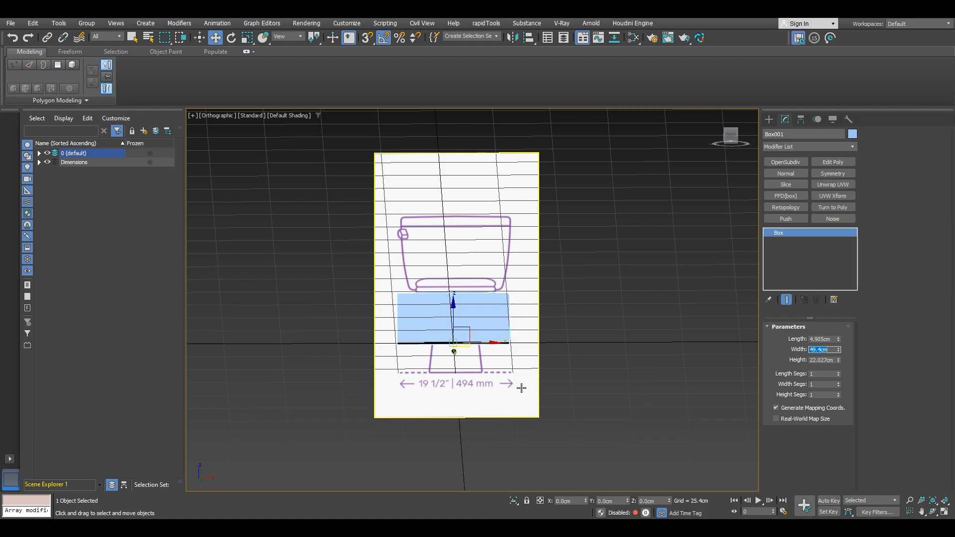
Set the box's height to 39.8 cm to follow the dimension in the side drawing.
{"action": "right_click", "coordinate": [626, 341]}
{"action": "left_click", "coordinate": [564, 341]}
{"action": "middle_click_drag", "start_coordinate": [562, 341], "coordinate": [599, 345], "text": "alt"}
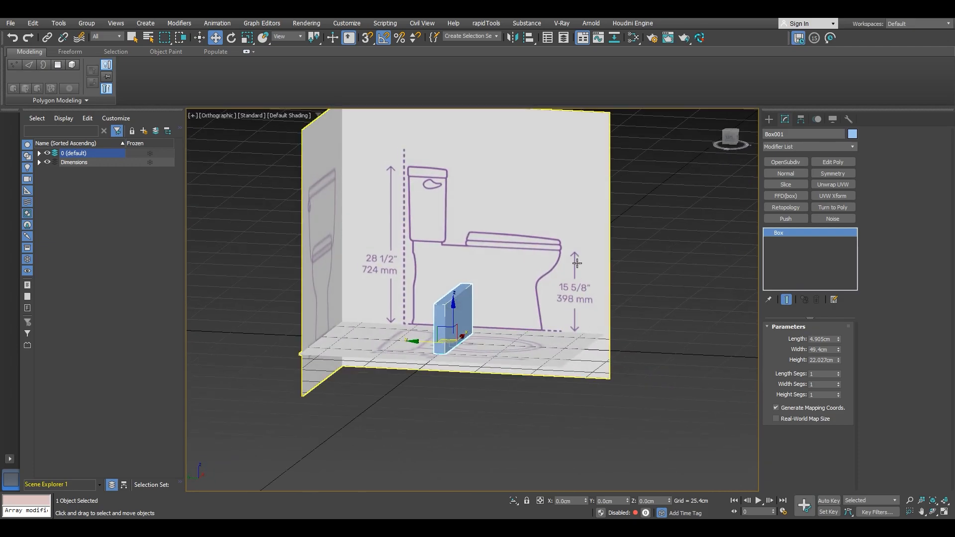
{"action": "double_click", "coordinate": [825, 360]}
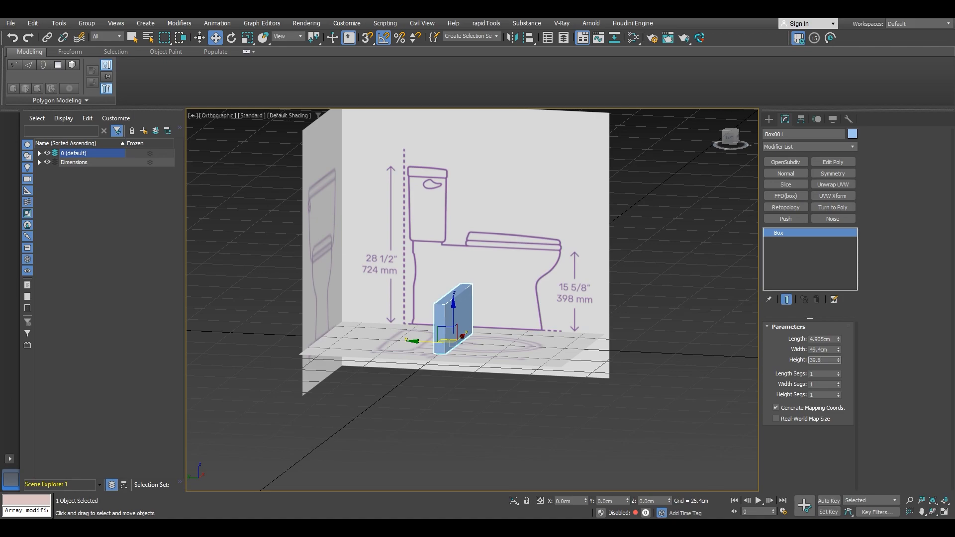
{"action": "key", "text": "Return"}
Set the box's length to 71 cm to follow the dimension in the top drawing.
{"action": "middle_click_drag", "start_coordinate": [546, 329], "coordinate": [395, 399], "text": "alt"}
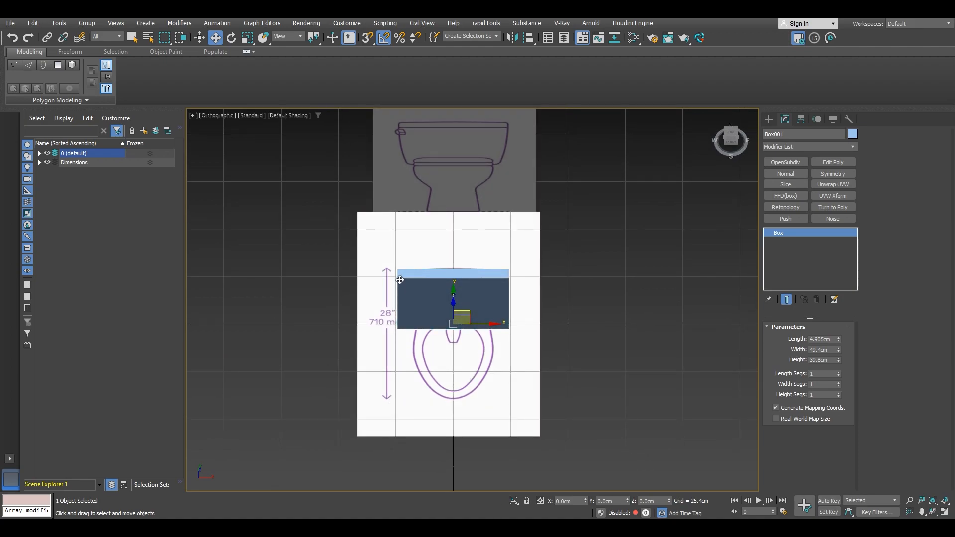
{"action": "double_click", "coordinate": [828, 338]}
{"action": "type", "text": "71"}
{"action": "key", "text": "Return"}
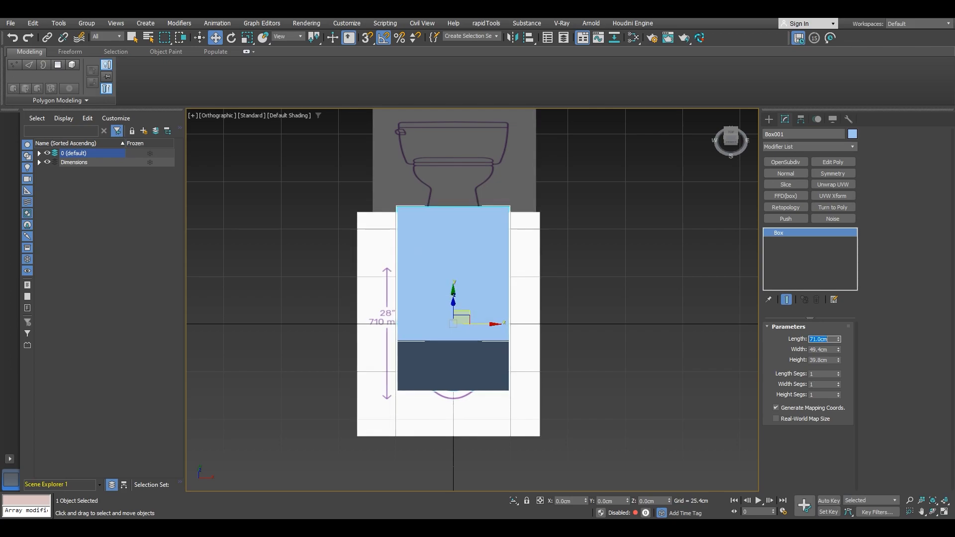
Turn on See-Through display for the box in its object properties.
{"action": "middle_click_drag", "start_coordinate": [468, 382], "coordinate": [478, 293], "text": "alt"}
{"action": "right_click", "coordinate": [478, 294]}
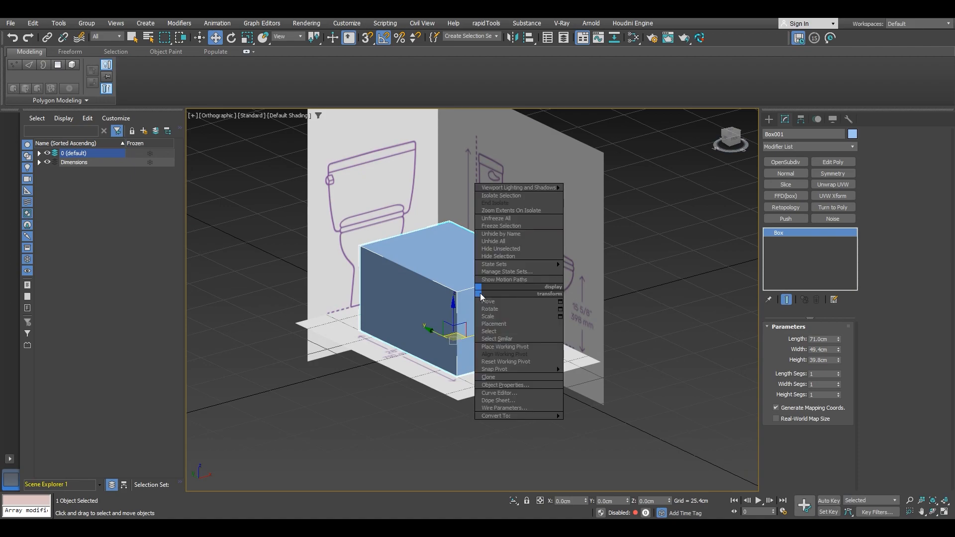
{"action": "left_click", "coordinate": [504, 385]}
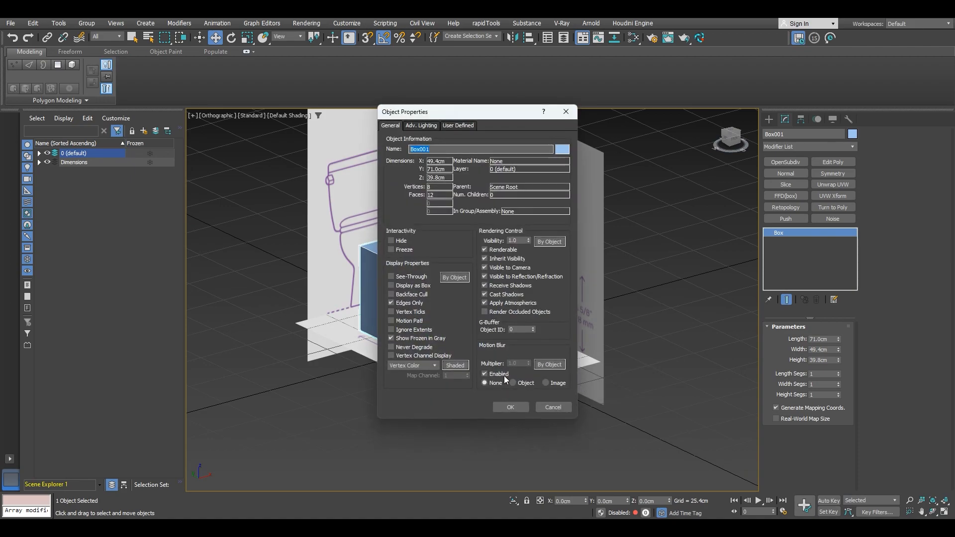
{"action": "left_click", "coordinate": [391, 276]}
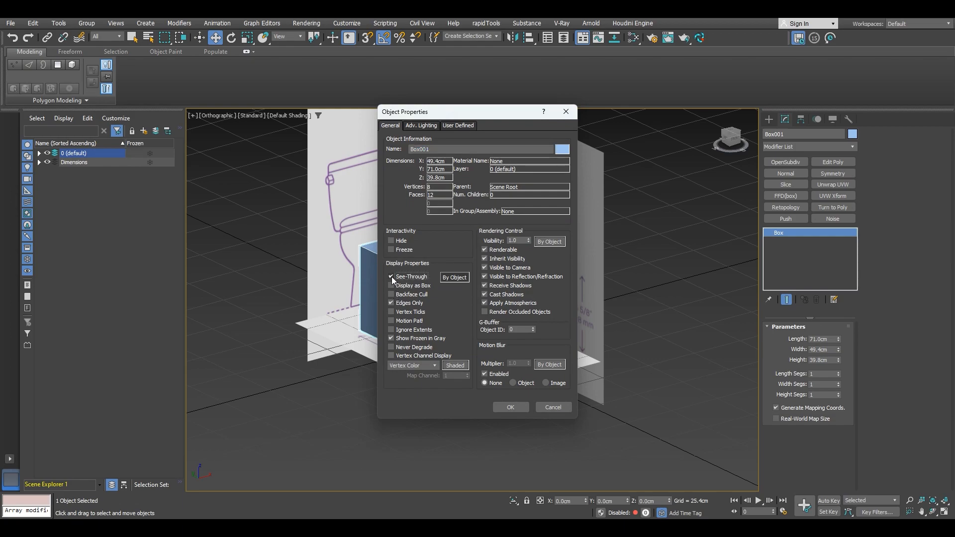
{"action": "left_click", "coordinate": [506, 408]}
{"action": "middle_click_drag", "start_coordinate": [506, 413], "coordinate": [479, 364], "text": "alt"}
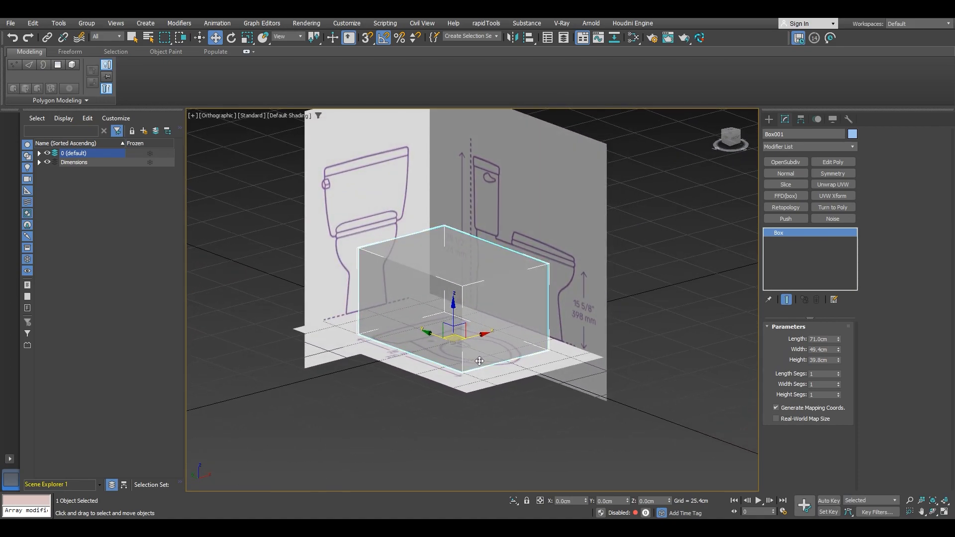
{"action": "key", "text": "alt+x"}
{"action": "key", "text": "alt+x"}
Move the box along Y to about -4.5 cm in the left view, aligning it with the front of the bowl.
{"action": "middle_click_drag", "start_coordinate": [434, 332], "coordinate": [462, 322], "text": "alt"}
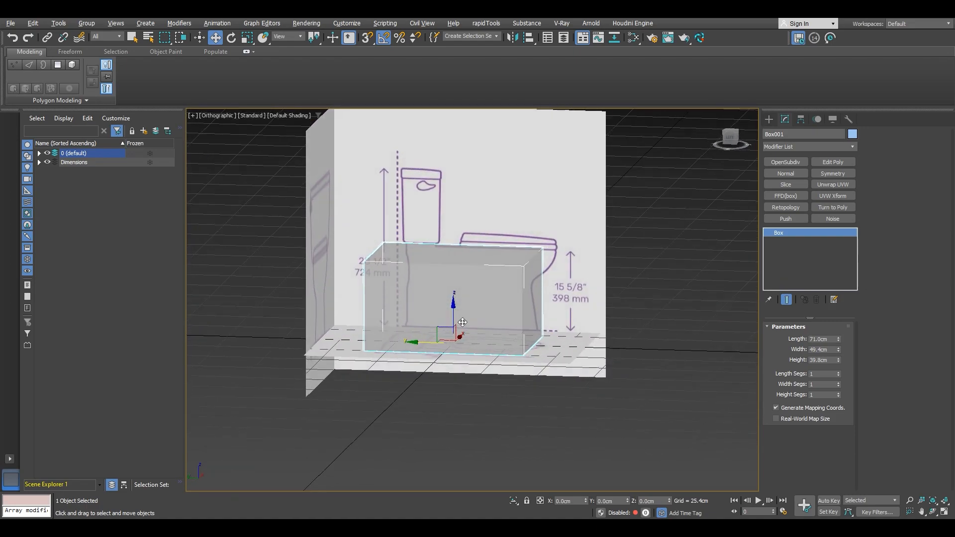
{"action": "left_click", "coordinate": [727, 144]}
{"action": "key", "text": "l"}
{"action": "scroll", "coordinate": [455, 326], "scroll_direction": "up", "scroll_amount": 4}
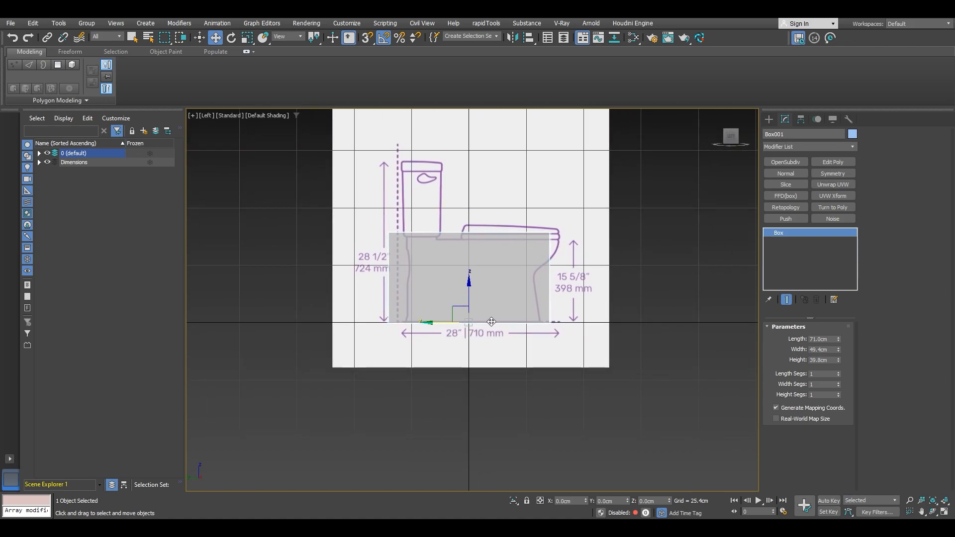
{"action": "left_click_drag", "start_coordinate": [491, 324], "coordinate": [503, 327]}
{"action": "scroll", "coordinate": [578, 239], "scroll_direction": "up", "scroll_amount": 10}
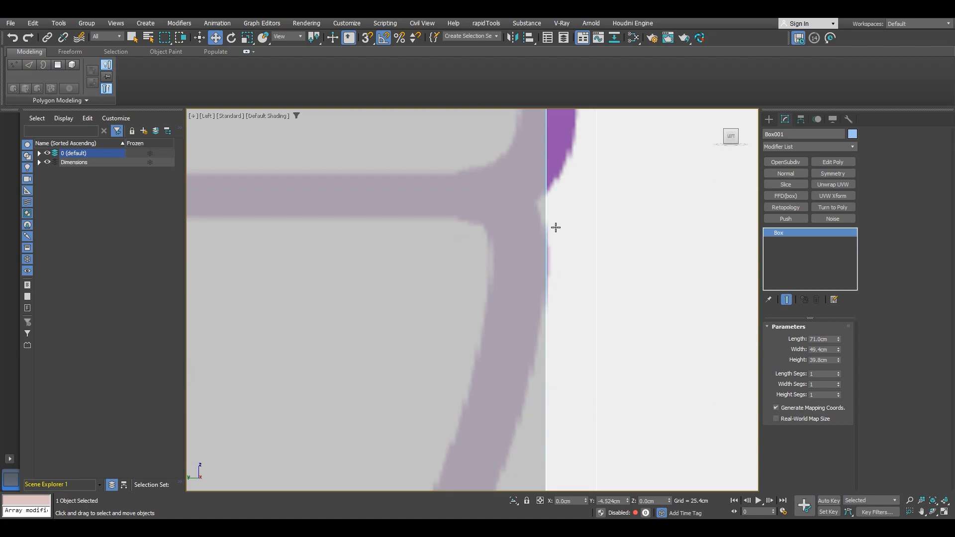
Examine the box's fit against the reference drawings in the left, front and top views.
{"action": "scroll", "coordinate": [546, 289], "scroll_direction": "down", "scroll_amount": 10}
{"action": "middle_click_drag", "start_coordinate": [510, 385], "coordinate": [550, 305]}
{"action": "scroll", "coordinate": [550, 304], "scroll_direction": "down", "scroll_amount": 2}
{"action": "middle_click_drag", "start_coordinate": [486, 343], "coordinate": [526, 288]}
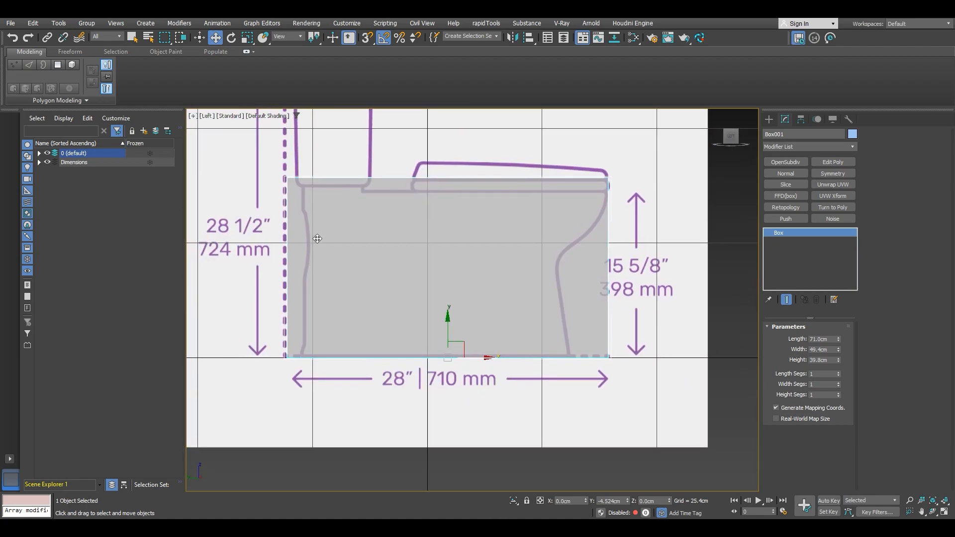
{"action": "scroll", "coordinate": [319, 237], "scroll_direction": "down", "scroll_amount": 3}
{"action": "middle_click_drag", "start_coordinate": [319, 238], "coordinate": [321, 304]}
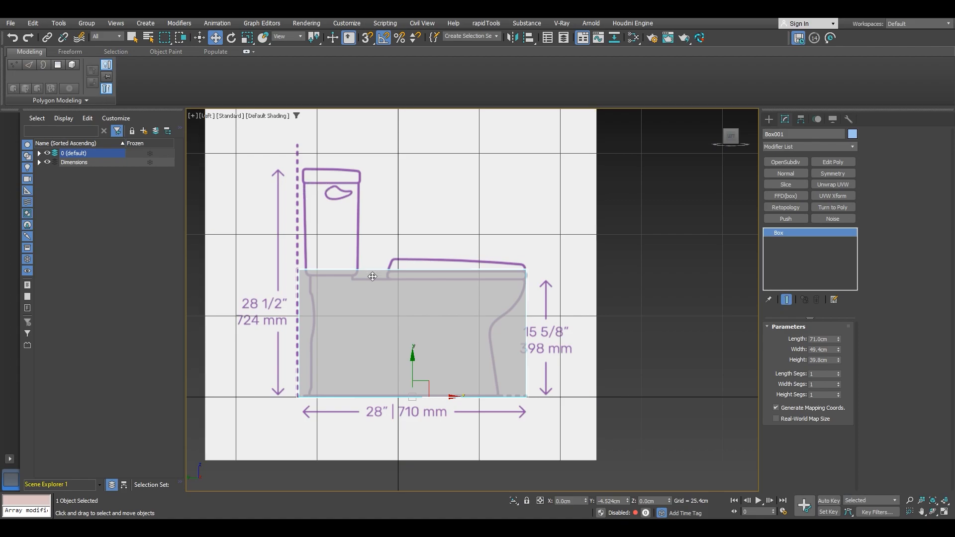
{"action": "middle_click_drag", "start_coordinate": [481, 297], "coordinate": [433, 292], "text": "alt"}
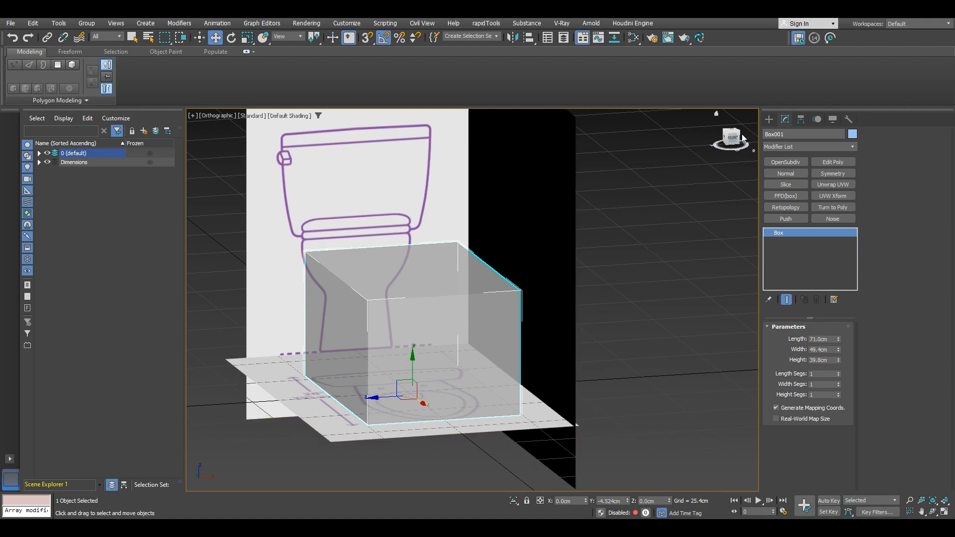
{"action": "left_click", "coordinate": [732, 139]}
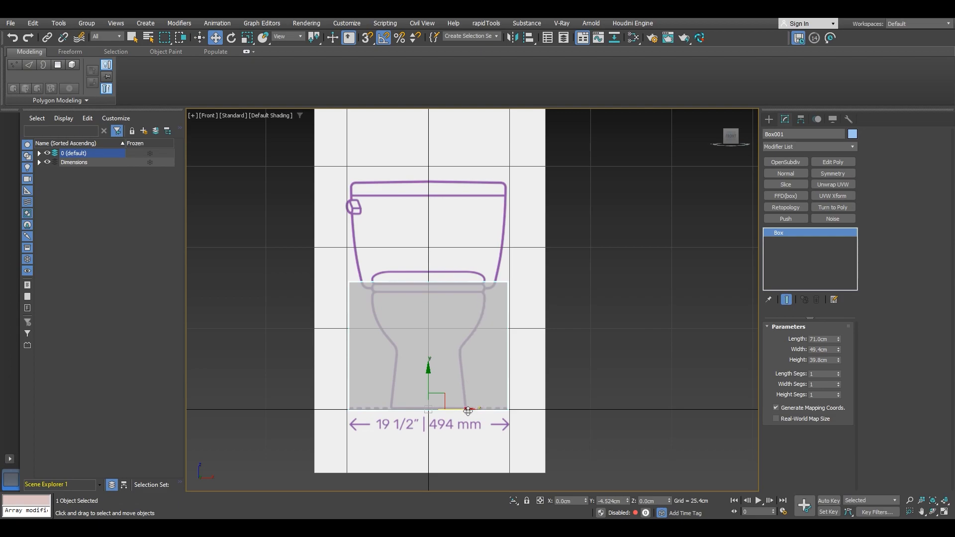
{"action": "middle_click_drag", "start_coordinate": [415, 387], "coordinate": [490, 393], "text": "alt"}
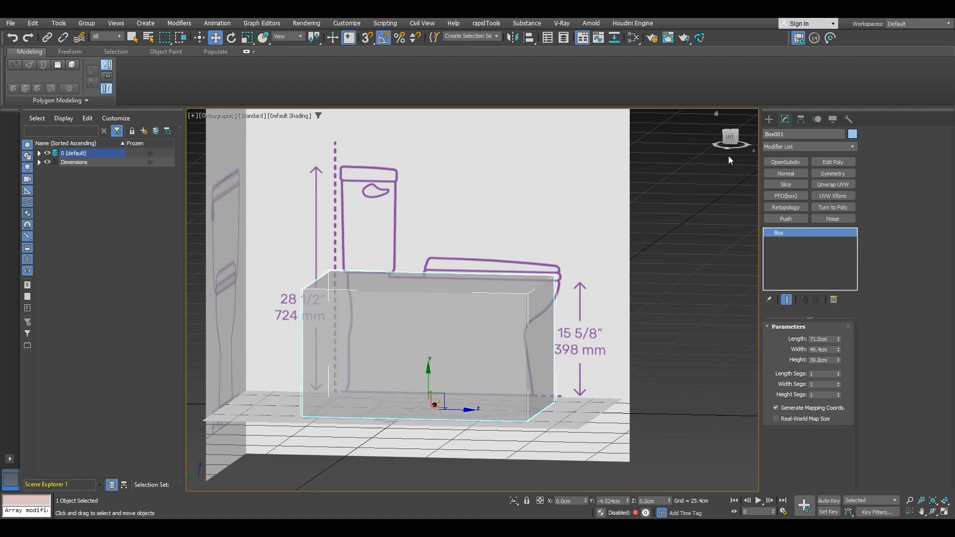
{"action": "left_click", "coordinate": [729, 137]}
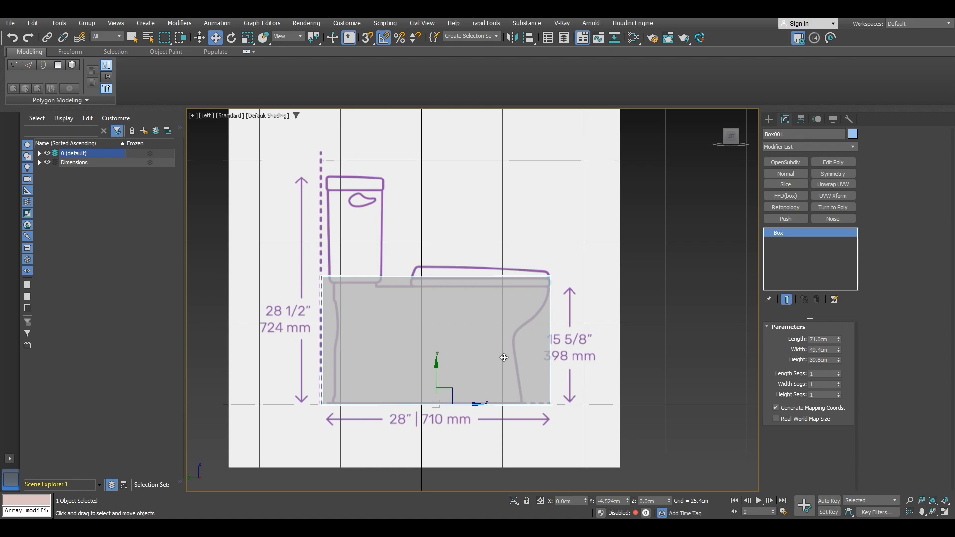
{"action": "middle_click_drag", "start_coordinate": [509, 336], "coordinate": [447, 373], "text": "alt"}
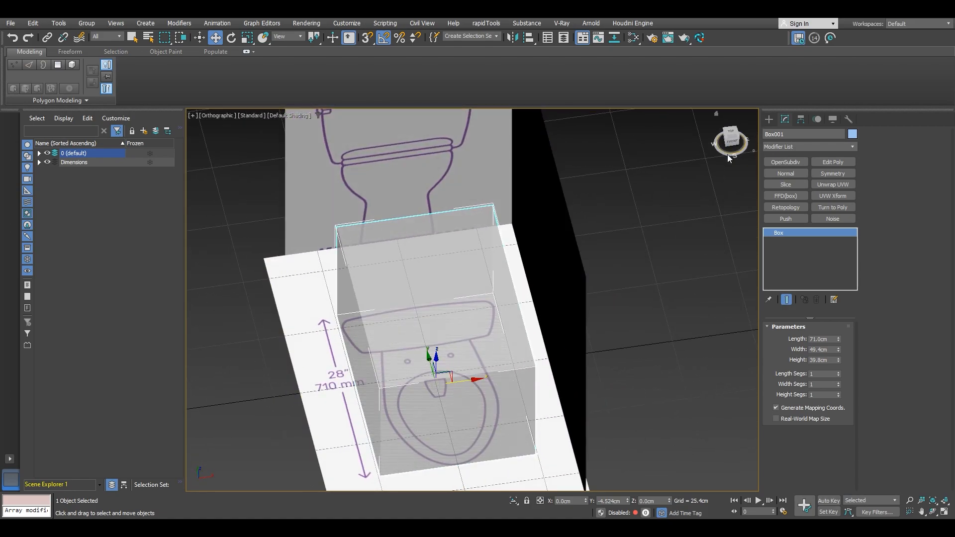
{"action": "left_click", "coordinate": [731, 136]}
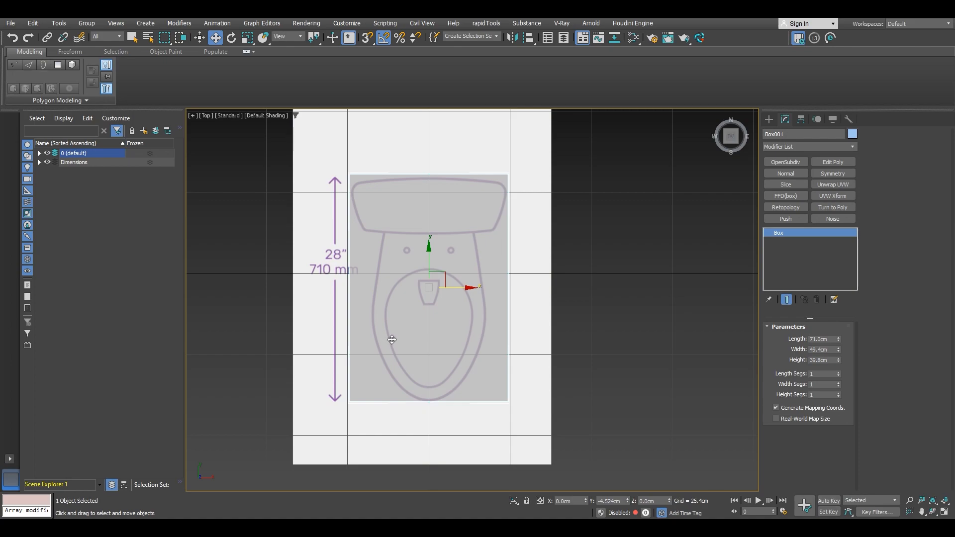
Convert the box to an Editable Poly.
{"action": "middle_click_drag", "start_coordinate": [383, 359], "coordinate": [430, 267], "text": "alt"}
{"action": "right_click", "coordinate": [430, 267]}
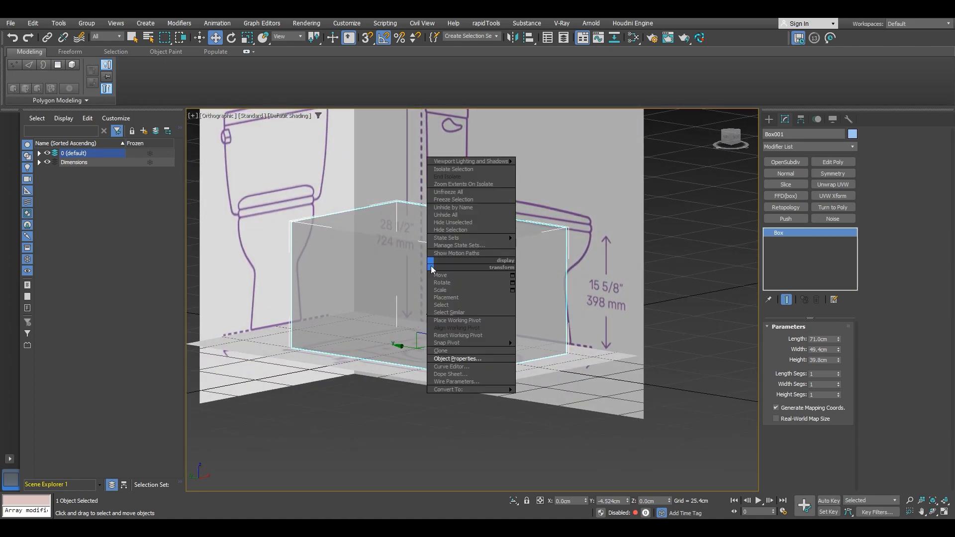
{"action": "mouse_move", "coordinate": [490, 390]}
{"action": "left_click", "coordinate": [569, 396]}
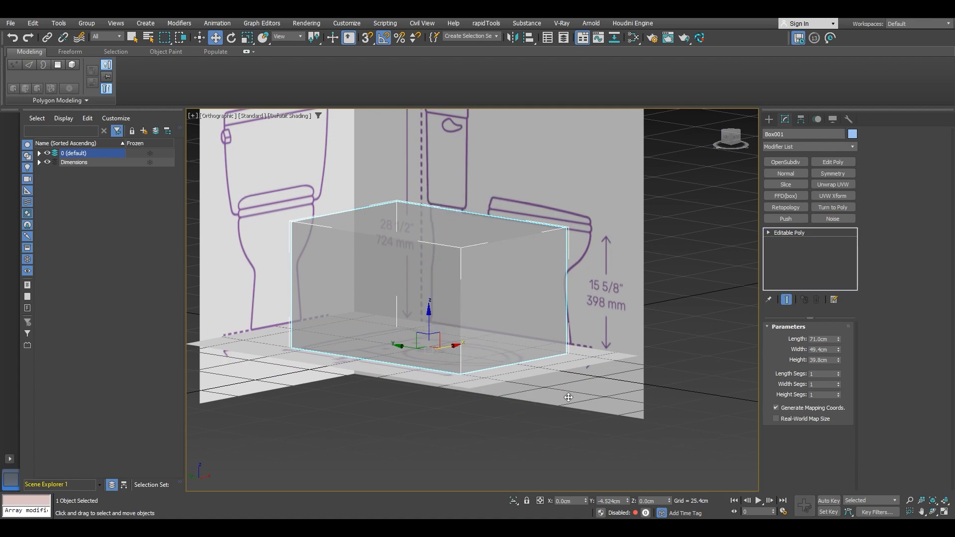
Switch the box to vertex editing in the front view.
{"action": "mouse_move", "coordinate": [535, 356]}
{"action": "middle_mouse_down", "text": "alt"}
{"action": "mouse_move", "coordinate": [671, 179]}
{"action": "mouse_move", "coordinate": [708, 173]}
{"action": "middle_mouse_up", "text": "alt"}
{"action": "left_click", "coordinate": [731, 139]}
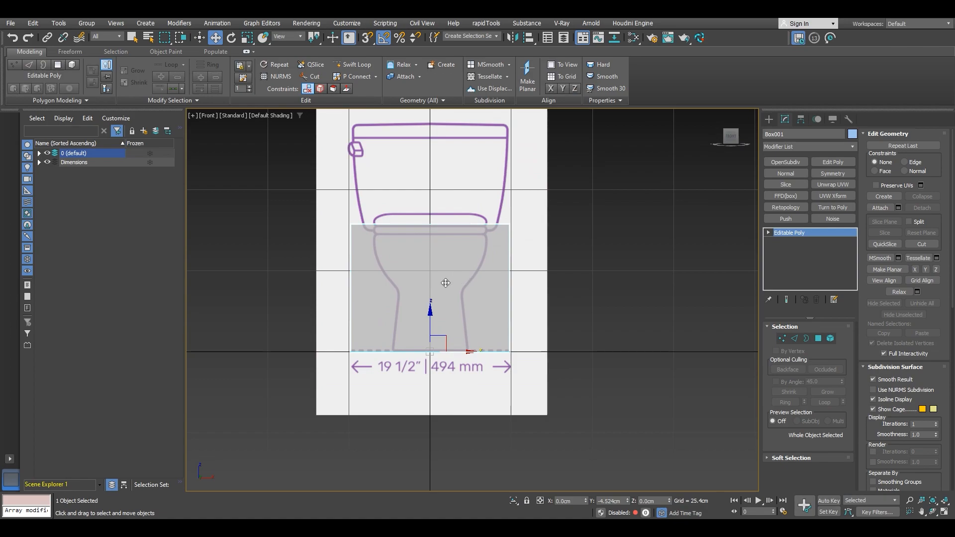
{"action": "key", "text": "1"}
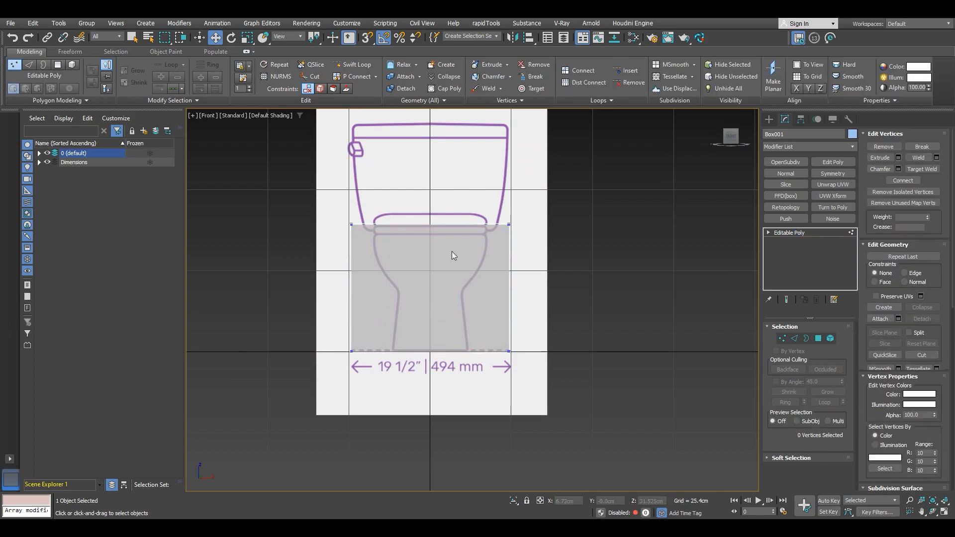
{"action": "left_click", "coordinate": [782, 341]}
{"action": "left_click", "coordinate": [782, 338]}
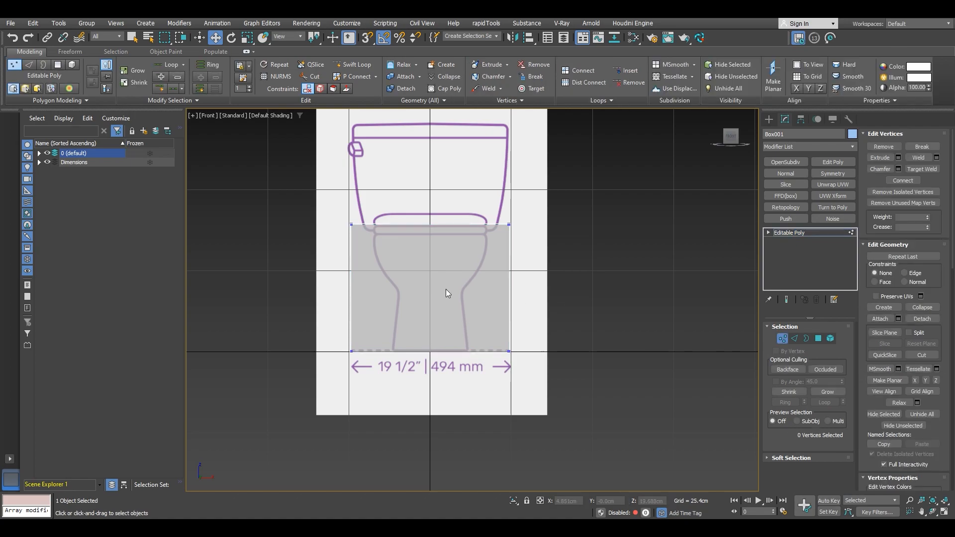
Scale the box's four top vertices inward to the bowl's width and lower them to the seat's underside, at Z about 36.9 cm.
{"action": "left_click_drag", "start_coordinate": [325, 188], "coordinate": [449, 265]}
{"action": "left_click_drag", "start_coordinate": [525, 258], "coordinate": [526, 255]}
{"action": "left_click", "coordinate": [247, 37]}
{"action": "scroll", "coordinate": [461, 227], "scroll_direction": "up", "scroll_amount": 3}
{"action": "scroll", "coordinate": [447, 227], "scroll_direction": "up", "scroll_amount": 2}
{"action": "middle_click_drag", "start_coordinate": [407, 239], "coordinate": [499, 243]}
{"action": "left_click_drag", "start_coordinate": [517, 223], "coordinate": [505, 223]}
{"action": "key", "text": "w"}
{"action": "left_click_drag", "start_coordinate": [471, 196], "coordinate": [474, 224]}
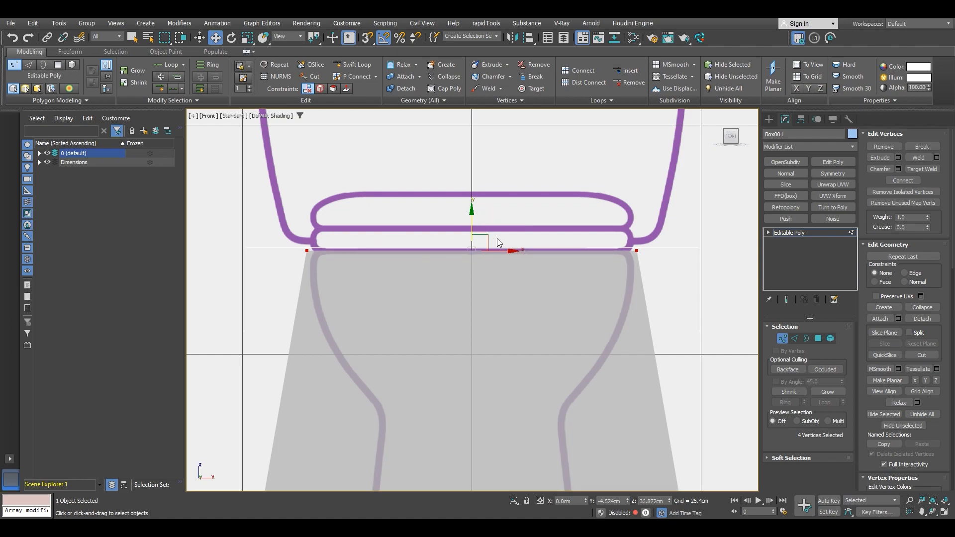
Scale the box's four bottom vertices inward horizontally to the width of the toilet base in the front reference.
{"action": "scroll", "coordinate": [485, 366], "scroll_direction": "down", "scroll_amount": 3}
{"action": "middle_click_drag", "start_coordinate": [486, 371], "coordinate": [462, 274]}
{"action": "left_click_drag", "start_coordinate": [500, 430], "coordinate": [612, 433]}
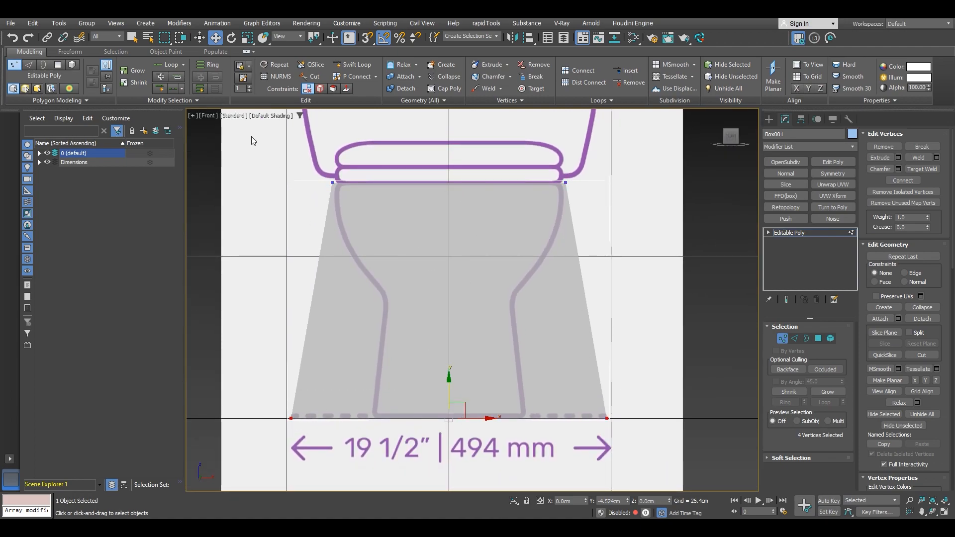
{"action": "left_click", "coordinate": [248, 37]}
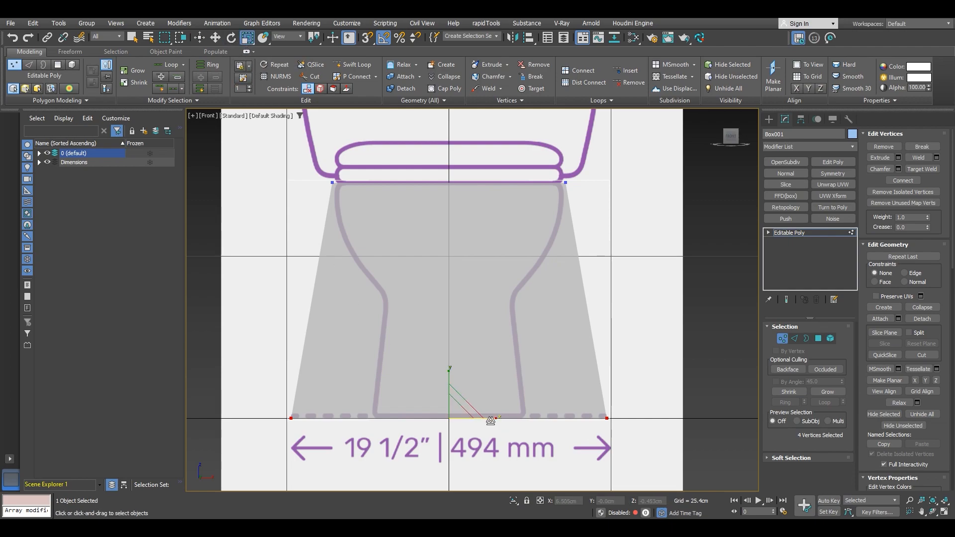
{"action": "left_click_drag", "start_coordinate": [493, 419], "coordinate": [459, 415]}
Select the four top vertices and fine-tune their horizontal scale to the bowl rim's width in the front reference.
{"action": "left_click_drag", "start_coordinate": [433, 197], "coordinate": [598, 204]}
{"action": "scroll", "coordinate": [545, 177], "scroll_direction": "up", "scroll_amount": 5}
{"action": "middle_click_drag", "start_coordinate": [420, 185], "coordinate": [688, 196]}
{"action": "left_click_drag", "start_coordinate": [592, 211], "coordinate": [594, 210]}
{"action": "scroll", "coordinate": [593, 211], "scroll_direction": "down", "scroll_amount": 5}
{"action": "middle_click_drag", "start_coordinate": [622, 222], "coordinate": [500, 195]}
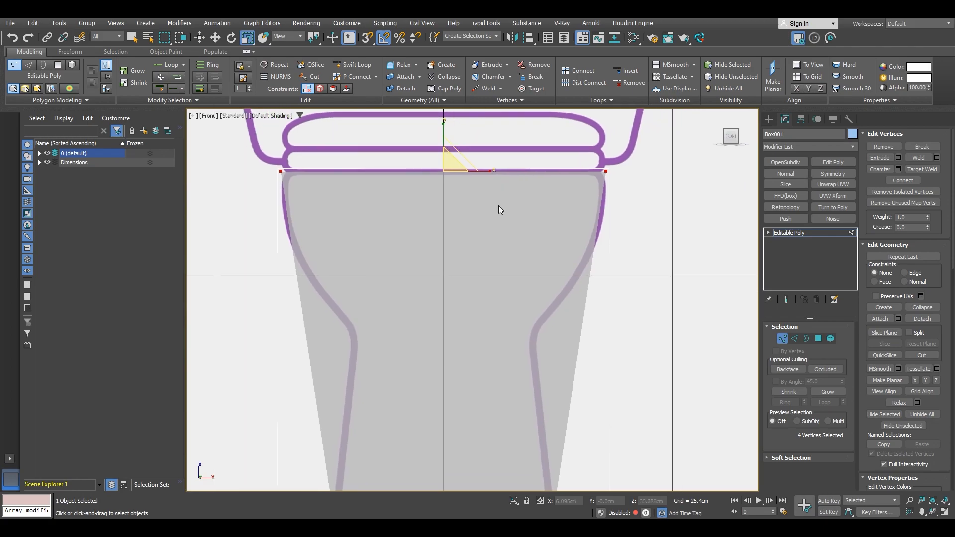
Turn on Edged Faces shading for the viewport in an angled view of the box.
{"action": "scroll", "coordinate": [475, 249], "scroll_direction": "down", "scroll_amount": 3}
{"action": "middle_click_drag", "start_coordinate": [475, 250], "coordinate": [571, 292]}
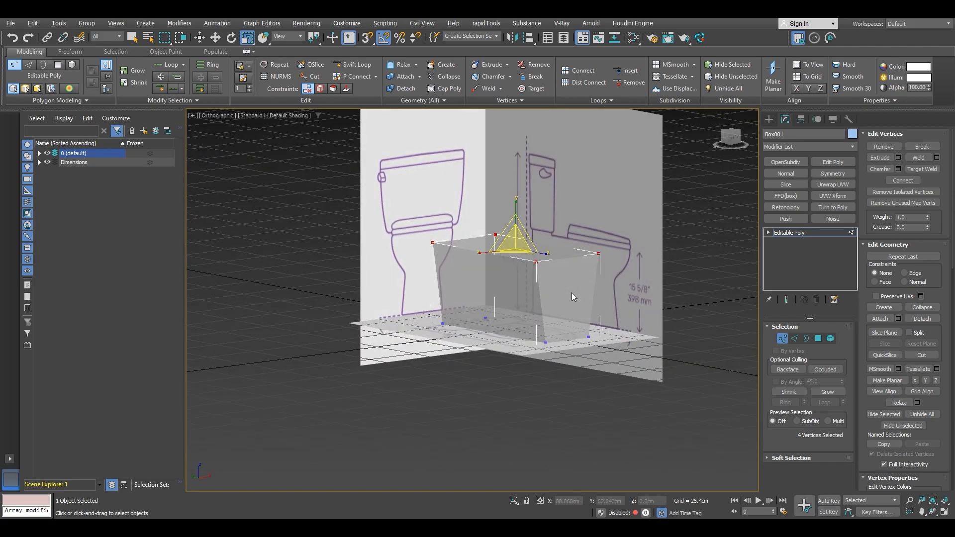
{"action": "left_click", "coordinate": [290, 115]}
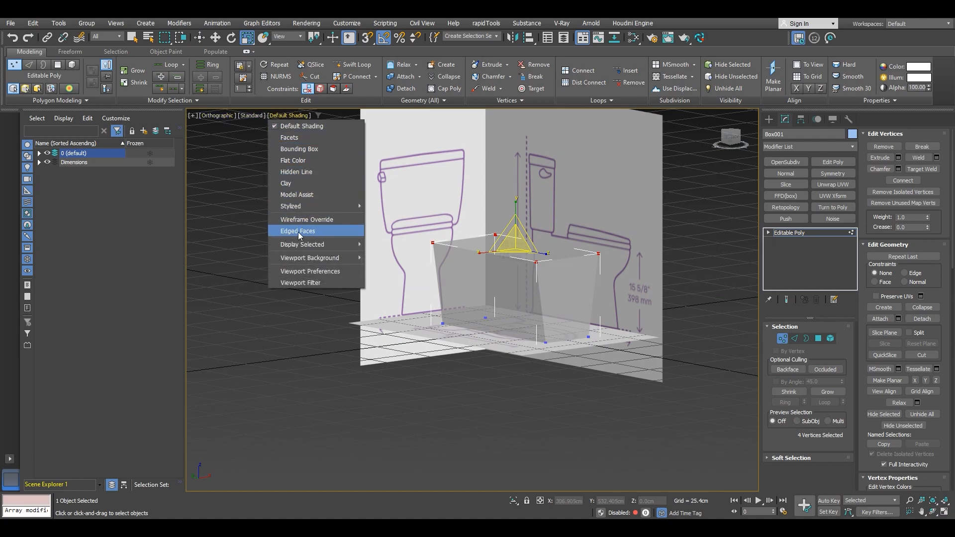
{"action": "left_click", "coordinate": [312, 234]}
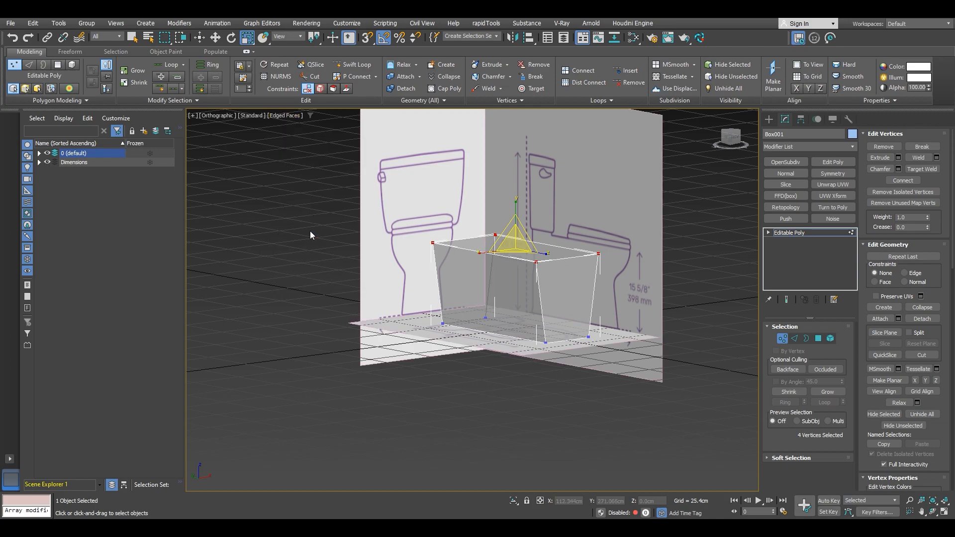
Connect the box's four vertical edges with 1 segment to add a horizontal edge loop at mid-height.
{"action": "middle_click_drag", "start_coordinate": [569, 292], "coordinate": [537, 283], "text": "alt"}
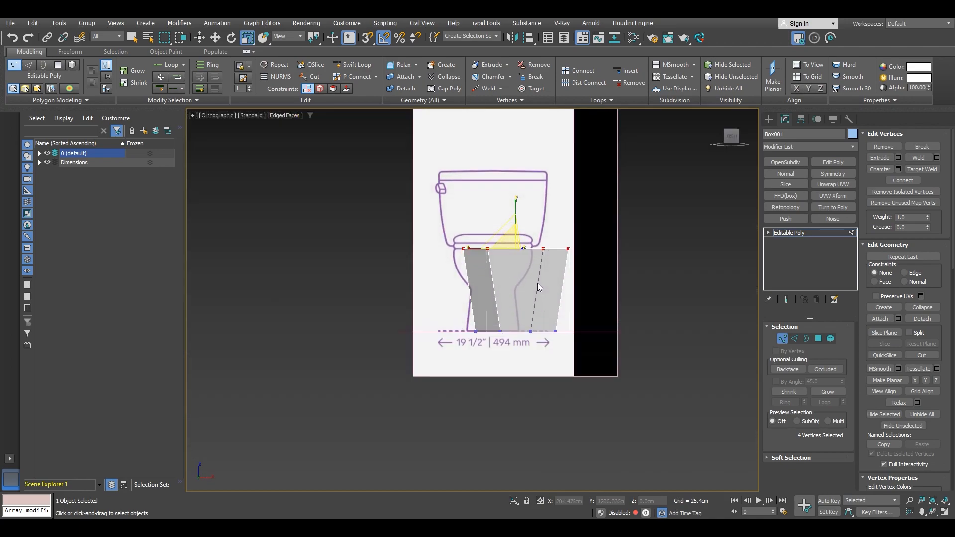
{"action": "left_click", "coordinate": [795, 339]}
{"action": "left_click_drag", "start_coordinate": [412, 282], "coordinate": [632, 297]}
{"action": "middle_click_drag", "start_coordinate": [532, 278], "coordinate": [441, 302], "text": "alt"}
{"action": "scroll", "coordinate": [410, 303], "scroll_direction": "up", "scroll_amount": 5}
{"action": "left_click", "coordinate": [937, 192]}
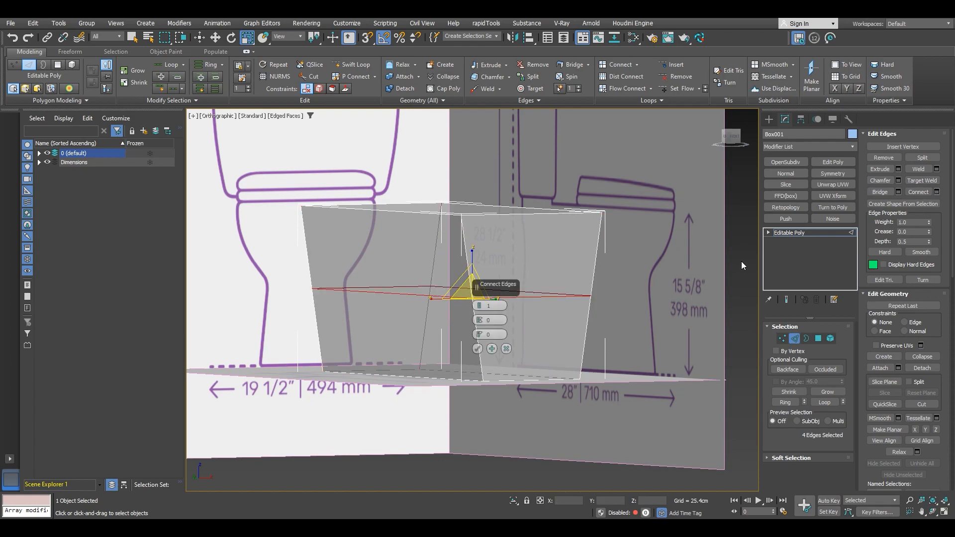
{"action": "left_click", "coordinate": [481, 304]}
{"action": "left_click", "coordinate": [480, 307]}
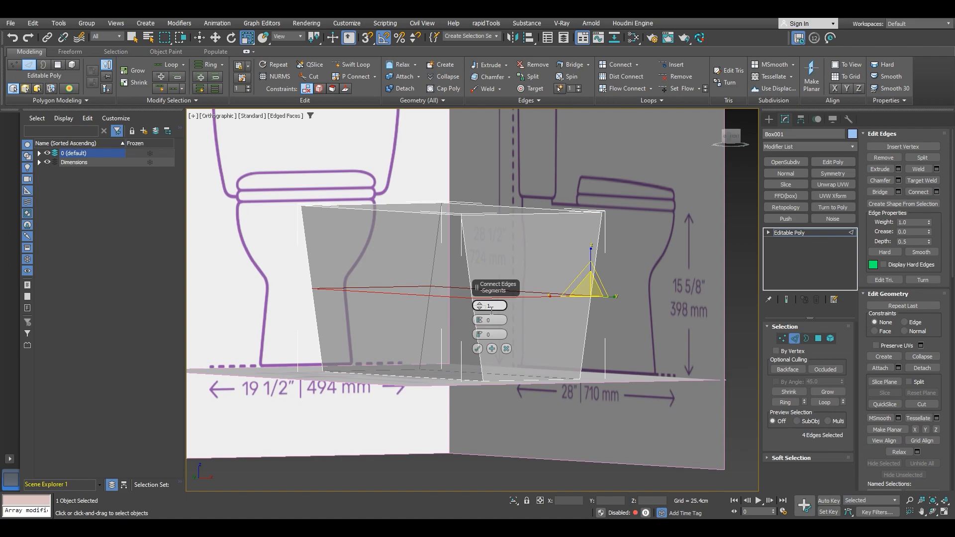
{"action": "left_click", "coordinate": [477, 349]}
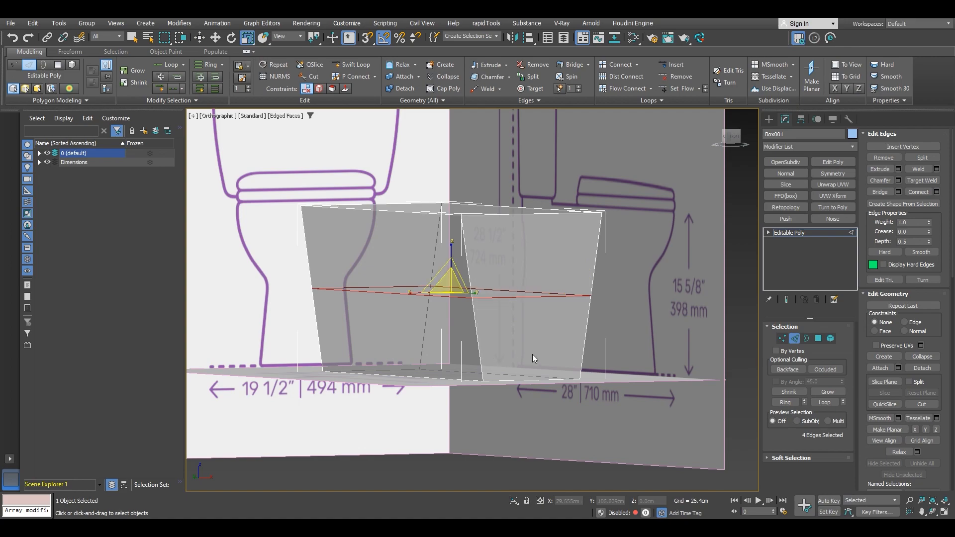
Scale the four mid-height vertices inward to 68% in X in the front view, matching the pedestal's narrow waist.
{"action": "left_click", "coordinate": [730, 139]}
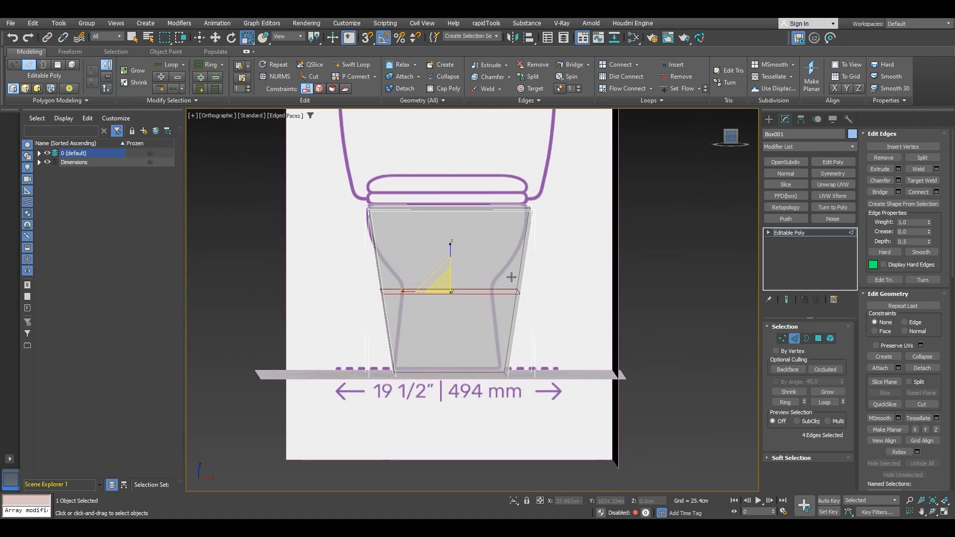
{"action": "scroll", "coordinate": [417, 304], "scroll_direction": "up", "scroll_amount": 5}
{"action": "key", "text": "1"}
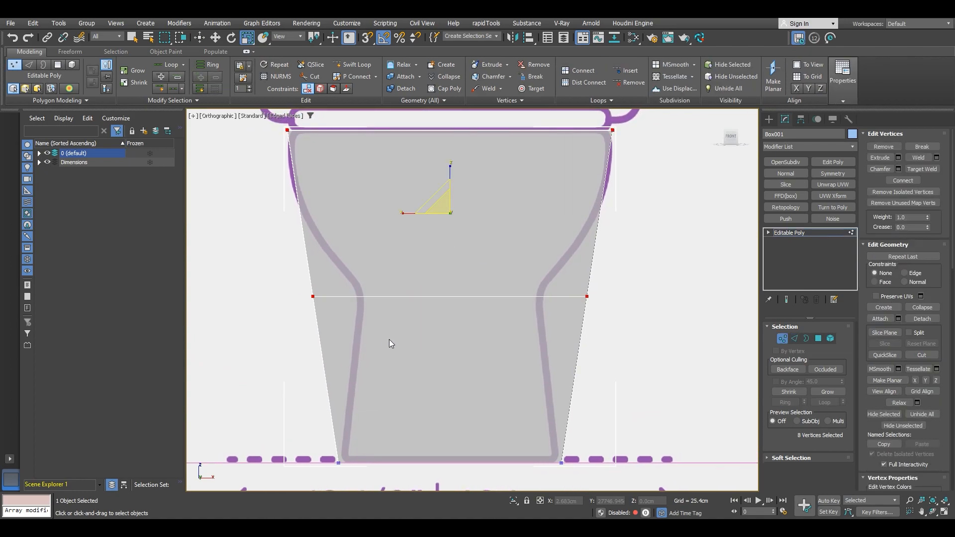
{"action": "left_click", "coordinate": [257, 271]}
{"action": "left_click_drag", "start_coordinate": [609, 326], "coordinate": [611, 327]}
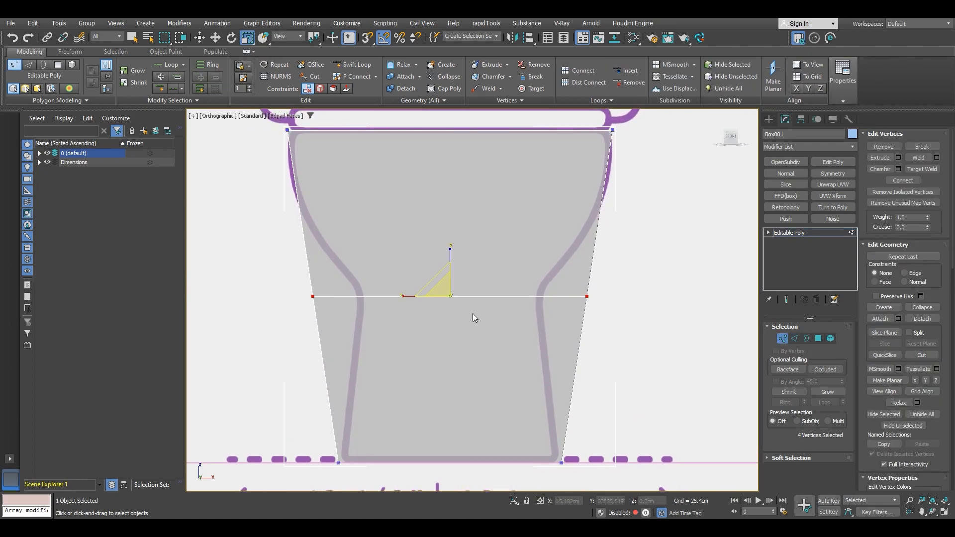
{"action": "left_click_drag", "start_coordinate": [413, 297], "coordinate": [426, 296]}
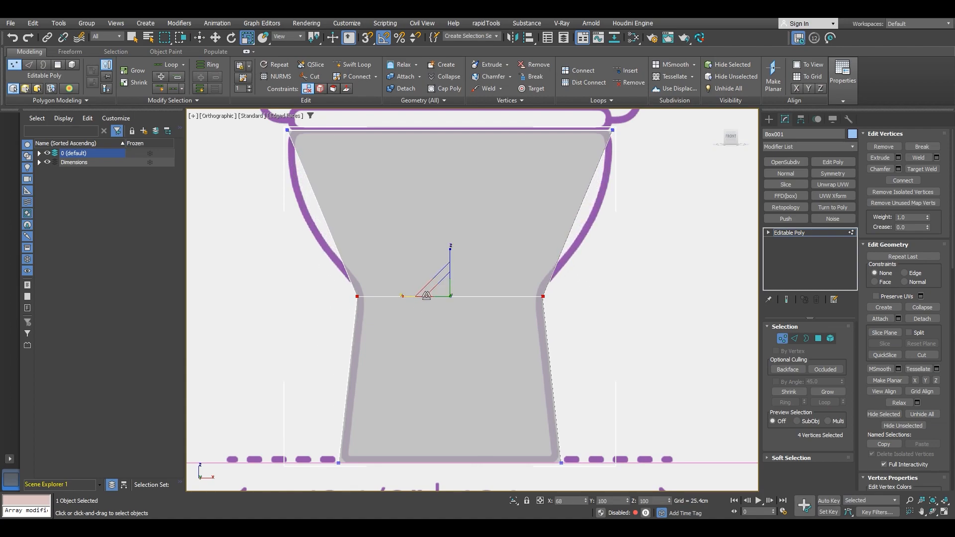
In the left view, move the two front mid-height vertices back to the pedestal's waist outline.
{"action": "scroll", "coordinate": [404, 352], "scroll_direction": "down", "scroll_amount": 3}
{"action": "middle_click_drag", "start_coordinate": [422, 333], "coordinate": [495, 337], "text": "alt"}
{"action": "left_click", "coordinate": [729, 137]}
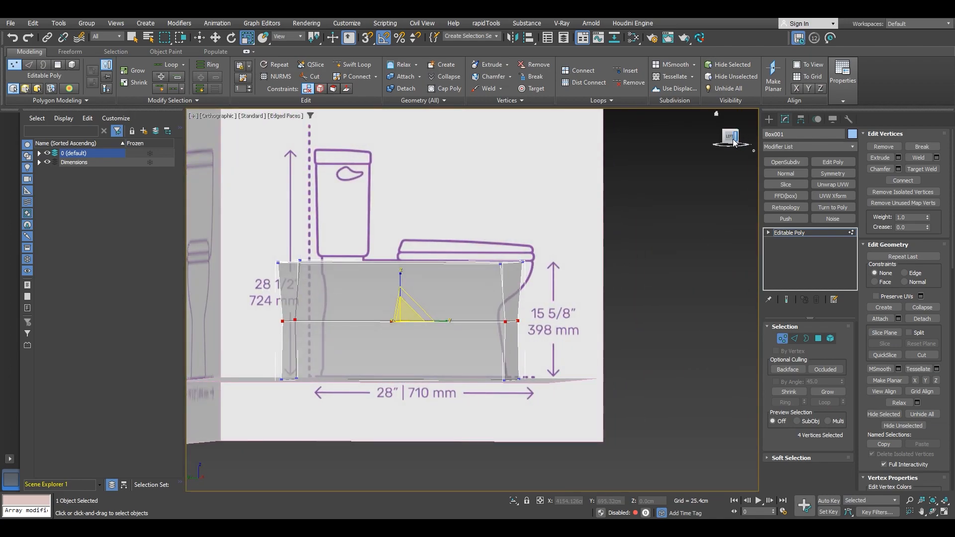
{"action": "scroll", "coordinate": [492, 328], "scroll_direction": "up", "scroll_amount": 4}
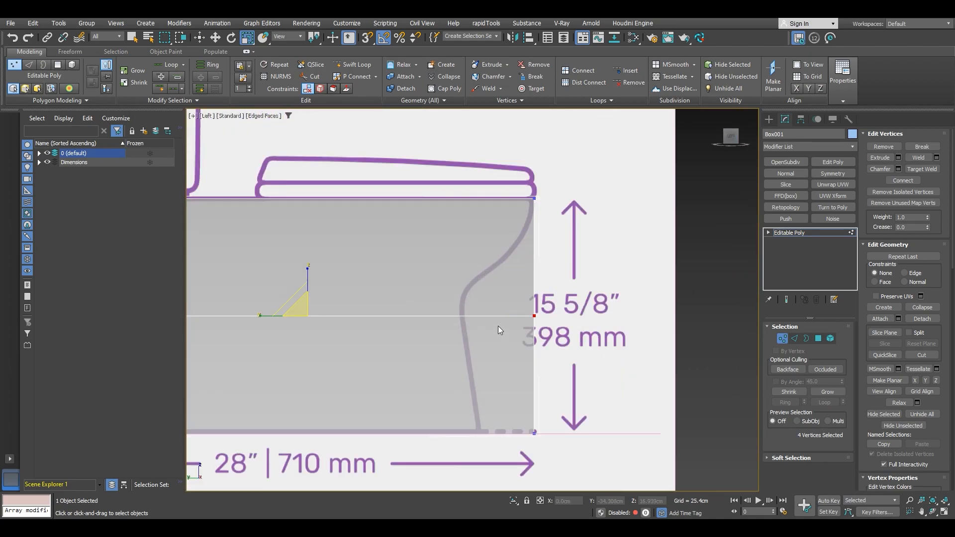
{"action": "scroll", "coordinate": [506, 317], "scroll_direction": "up", "scroll_amount": 2}
{"action": "left_click_drag", "start_coordinate": [629, 356], "coordinate": [512, 289]}
{"action": "key", "text": "w"}
{"action": "left_click_drag", "start_coordinate": [582, 317], "coordinate": [486, 309]}
Move the two front bottom vertices back to the base outline, at Y about -32 cm.
{"action": "middle_click_drag", "start_coordinate": [496, 389], "coordinate": [519, 301]}
{"action": "left_click_drag", "start_coordinate": [586, 403], "coordinate": [548, 369]}
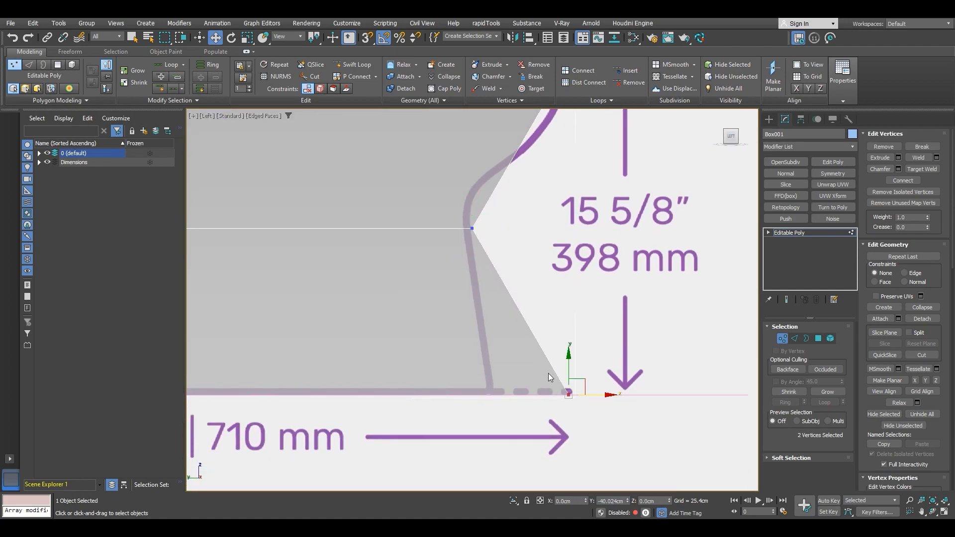
{"action": "scroll", "coordinate": [547, 388], "scroll_direction": "up", "scroll_amount": 2}
{"action": "left_click_drag", "start_coordinate": [606, 394], "coordinate": [505, 393]}
{"action": "scroll", "coordinate": [517, 380], "scroll_direction": "down", "scroll_amount": 8}
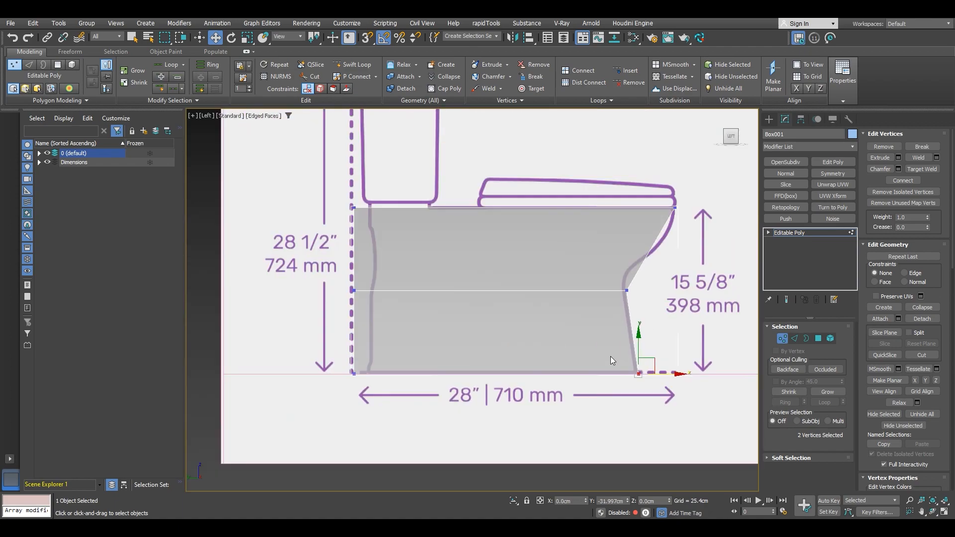
Move the six rear vertices forward to the pedestal's back outline, at Y about 28 cm.
{"action": "scroll", "coordinate": [421, 377], "scroll_direction": "up", "scroll_amount": 6}
{"action": "middle_click_drag", "start_coordinate": [465, 413], "coordinate": [448, 401]}
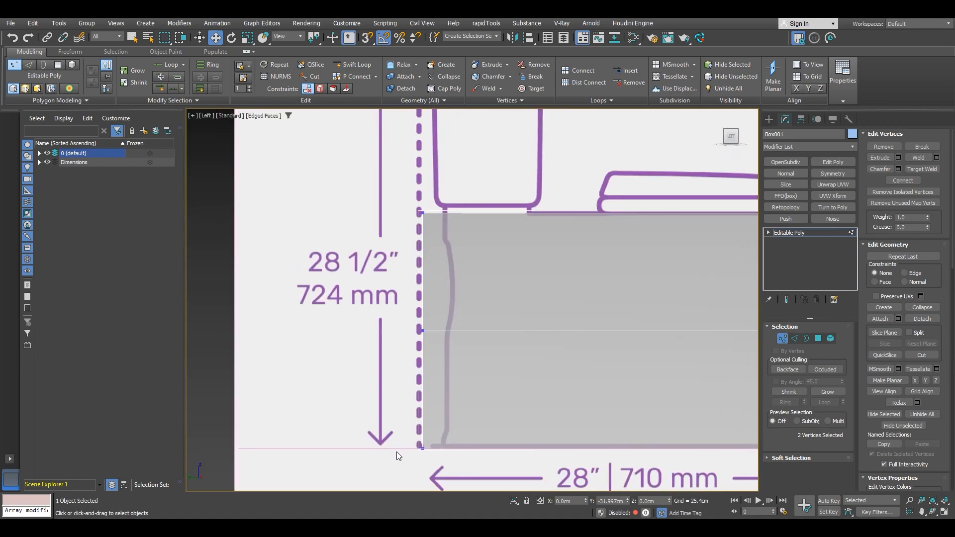
{"action": "left_click_drag", "start_coordinate": [445, 202], "coordinate": [445, 202]}
{"action": "left_click_drag", "start_coordinate": [456, 330], "coordinate": [476, 330]}
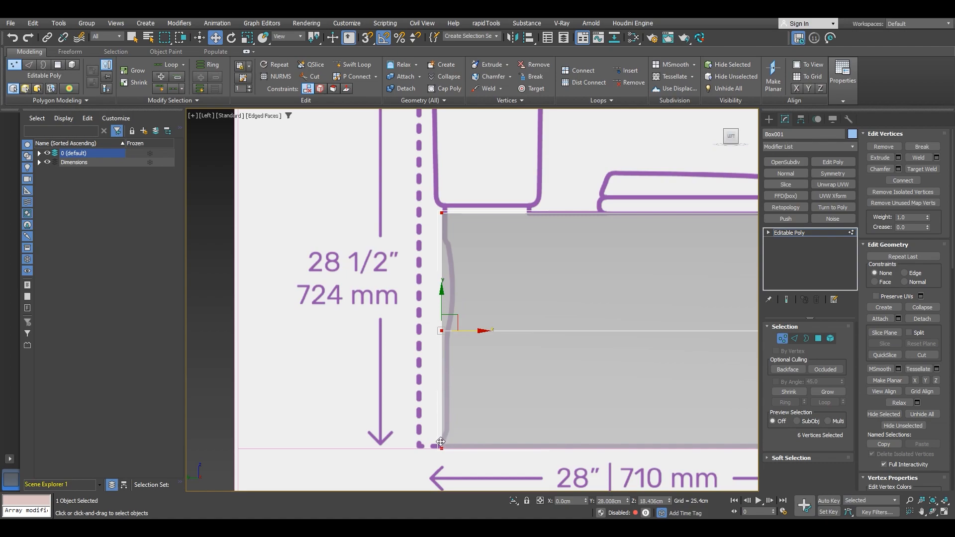
In the front view, connect the four side edges above the waist with 1 segment.
{"action": "scroll", "coordinate": [569, 345], "scroll_direction": "down", "scroll_amount": 4}
{"action": "scroll", "coordinate": [420, 320], "scroll_direction": "up", "scroll_amount": 2}
{"action": "scroll", "coordinate": [502, 285], "scroll_direction": "down", "scroll_amount": 1}
{"action": "middle_click_drag", "start_coordinate": [502, 285], "coordinate": [450, 301], "text": "alt"}
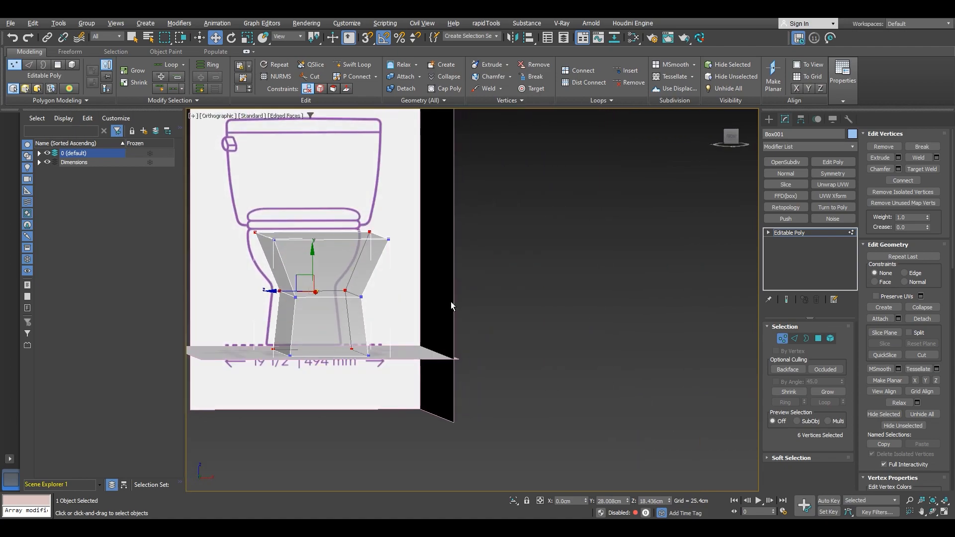
{"action": "left_click", "coordinate": [737, 142]}
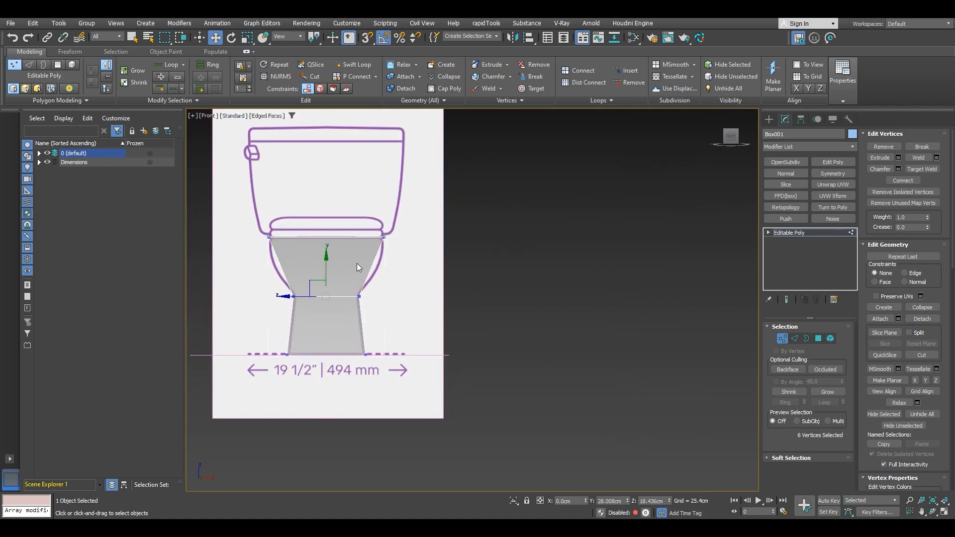
{"action": "scroll", "coordinate": [300, 270], "scroll_direction": "up", "scroll_amount": 4}
{"action": "key", "text": "2"}
{"action": "middle_click_drag", "start_coordinate": [326, 265], "coordinate": [386, 271]}
{"action": "left_click_drag", "start_coordinate": [422, 276], "coordinate": [571, 275]}
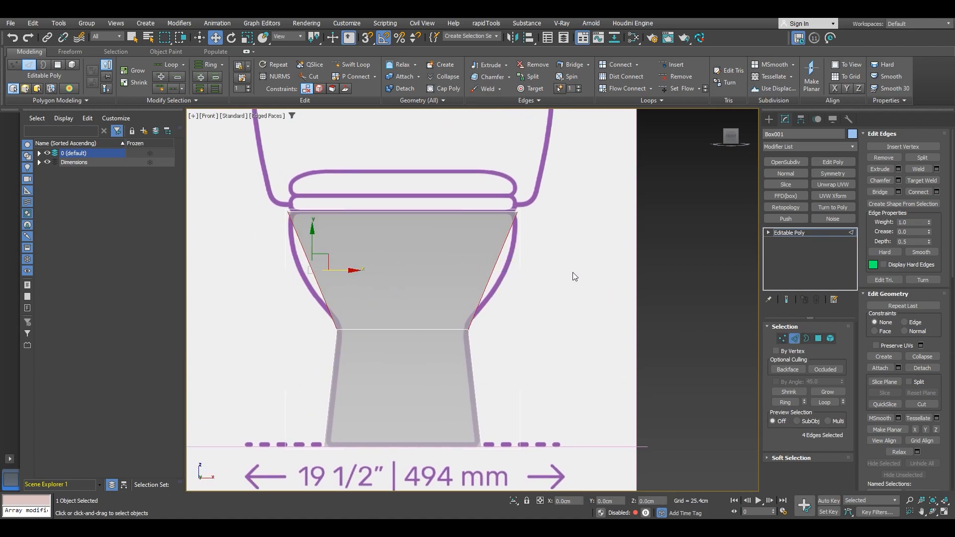
{"action": "left_click", "coordinate": [937, 192]}
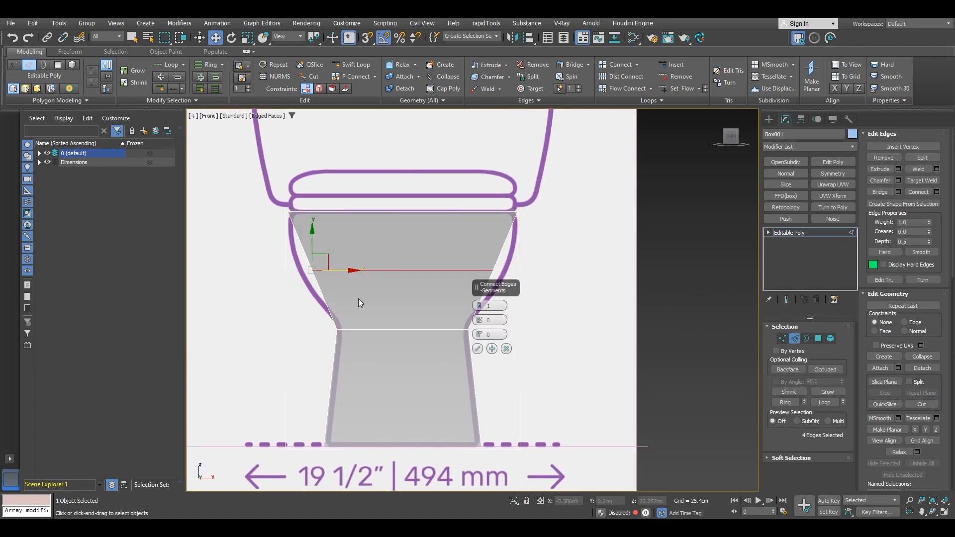
{"action": "left_click", "coordinate": [478, 349]}
Connect the four side edges below the waist with 1 segment.
{"action": "left_click_drag", "start_coordinate": [516, 392], "coordinate": [516, 393]}
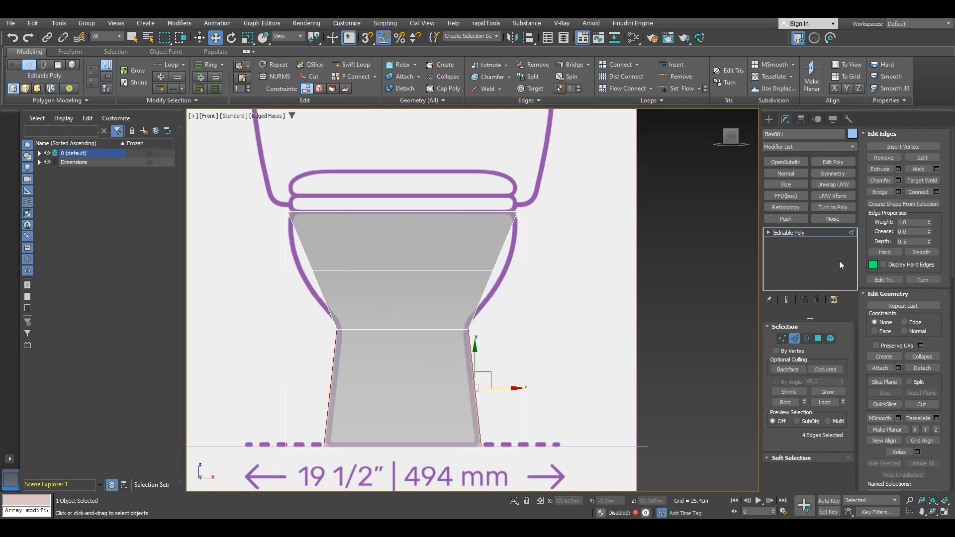
{"action": "left_click", "coordinate": [937, 192]}
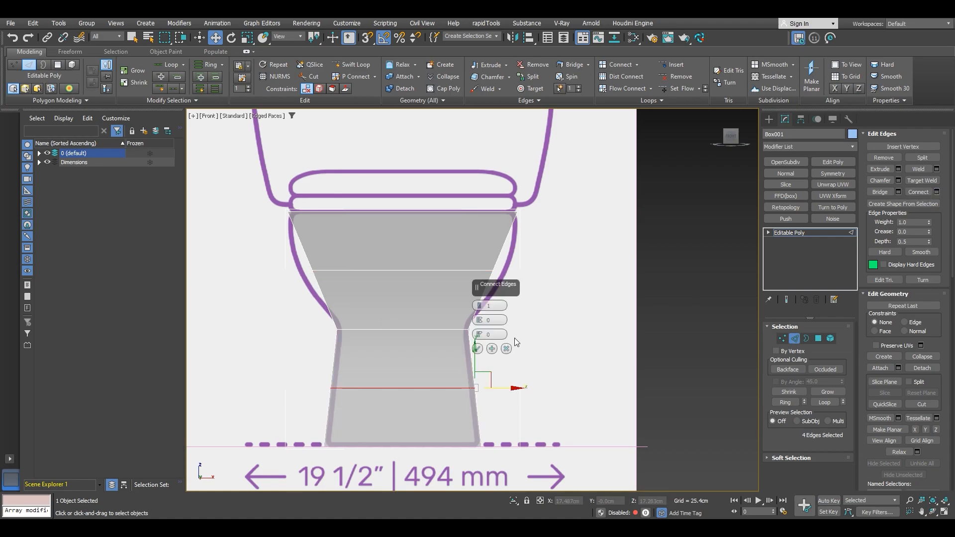
{"action": "left_click", "coordinate": [478, 349]}
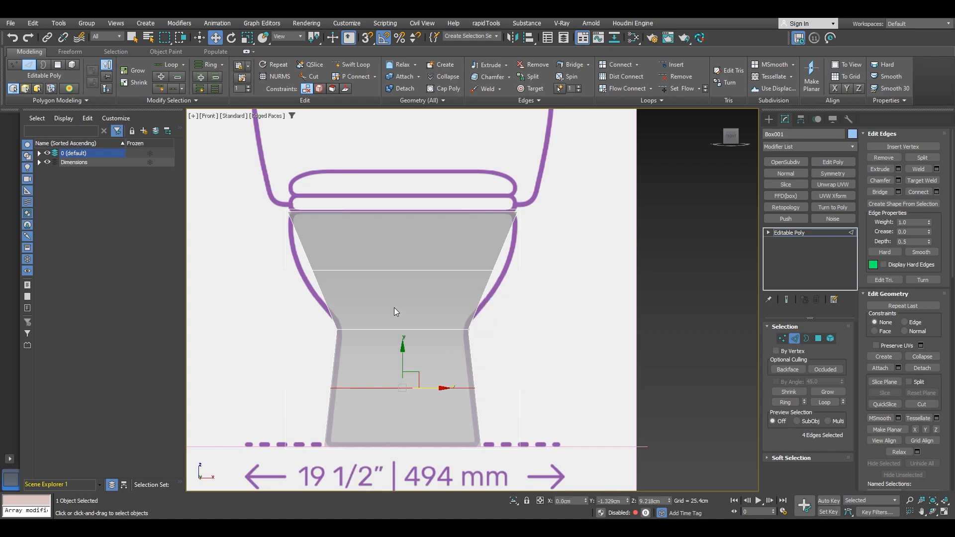
Scale the four vertices of the edge loop above the waist outward horizontally to the bowl's curved outline.
{"action": "left_click", "coordinate": [782, 338]}
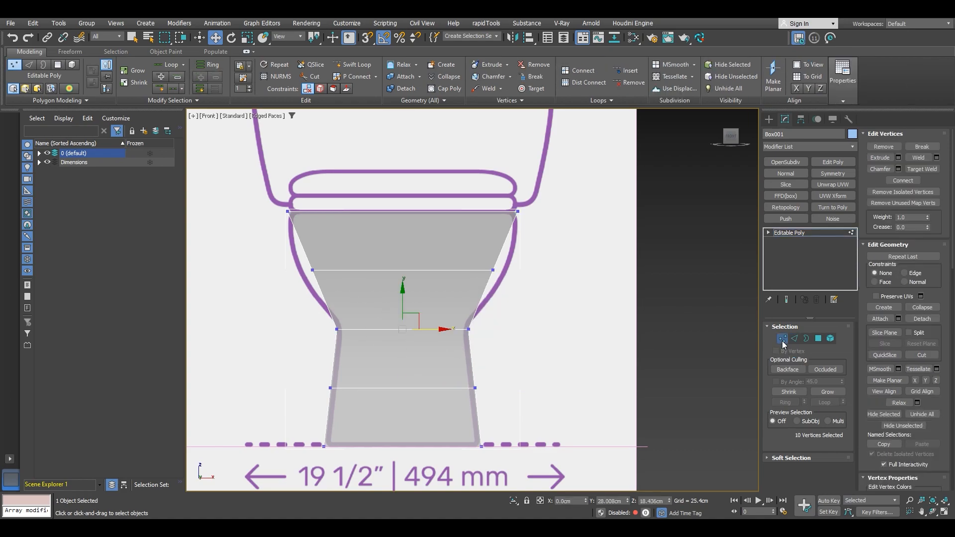
{"action": "left_click_drag", "start_coordinate": [276, 239], "coordinate": [503, 301]}
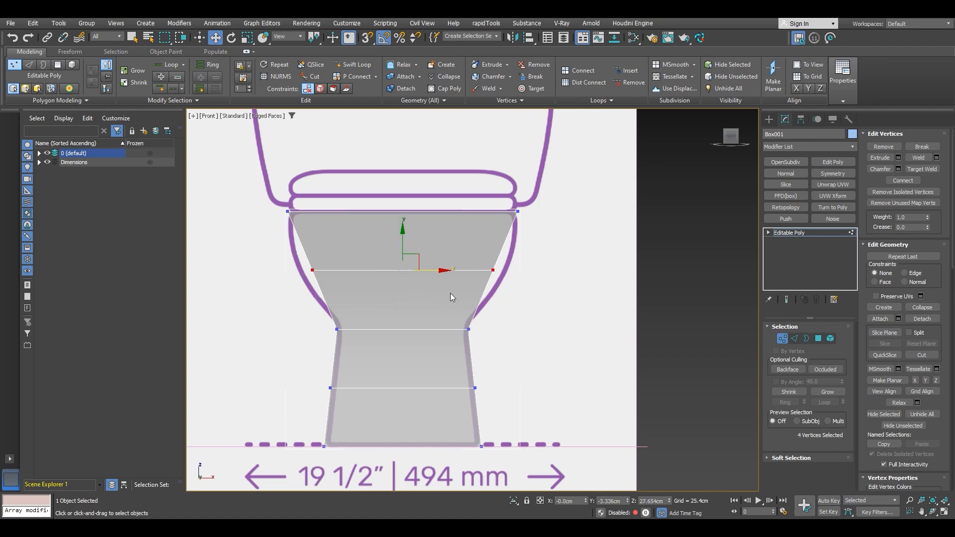
{"action": "left_click", "coordinate": [247, 37]}
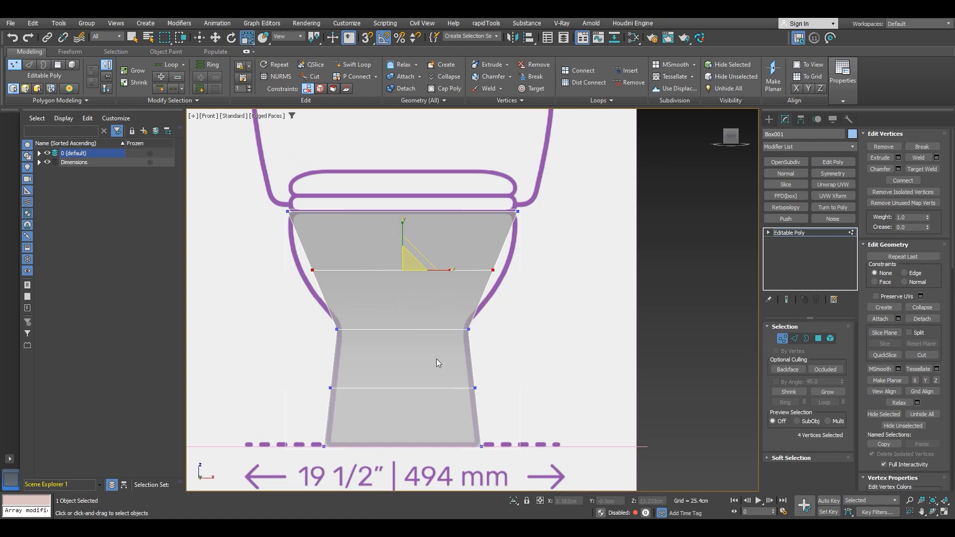
{"action": "scroll", "coordinate": [435, 363], "scroll_direction": "up", "scroll_amount": 3}
{"action": "left_click_drag", "start_coordinate": [485, 283], "coordinate": [491, 283]}
{"action": "scroll", "coordinate": [505, 313], "scroll_direction": "down", "scroll_amount": 5}
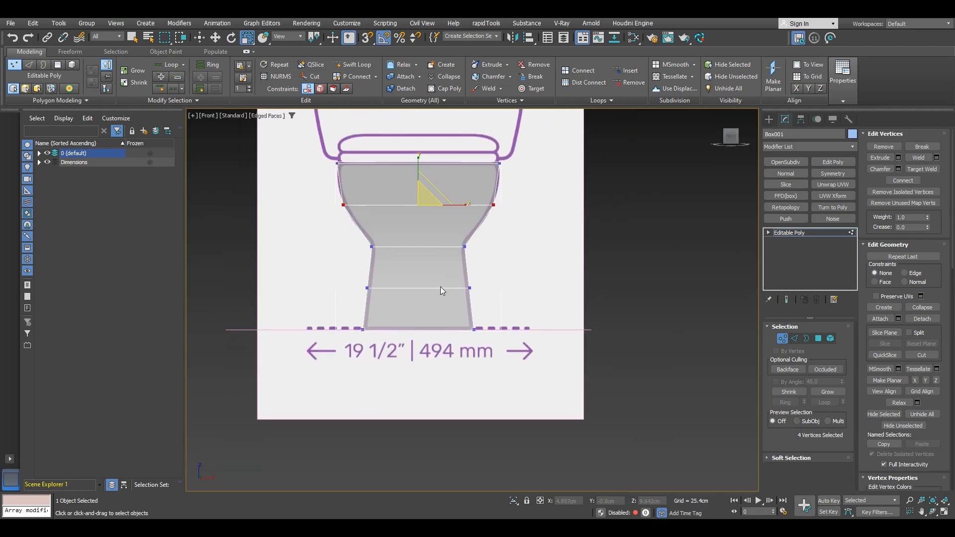
In the left view, move the two front vertices above the waist to the bowl's front curve, at Y about -36.2 cm.
{"action": "scroll", "coordinate": [368, 286], "scroll_direction": "up", "scroll_amount": 10}
{"action": "scroll", "coordinate": [363, 294], "scroll_direction": "down", "scroll_amount": 6}
{"action": "middle_click_drag", "start_coordinate": [378, 340], "coordinate": [410, 315]}
{"action": "scroll", "coordinate": [343, 328], "scroll_direction": "down", "scroll_amount": 4}
{"action": "key", "text": "l"}
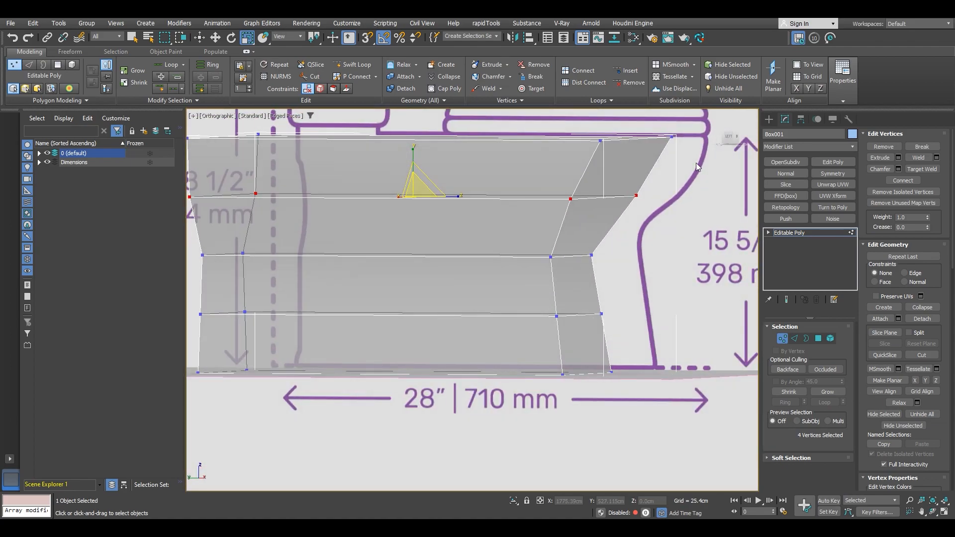
{"action": "middle_click_drag", "start_coordinate": [551, 242], "coordinate": [601, 242]}
{"action": "scroll", "coordinate": [601, 242], "scroll_direction": "up", "scroll_amount": 5}
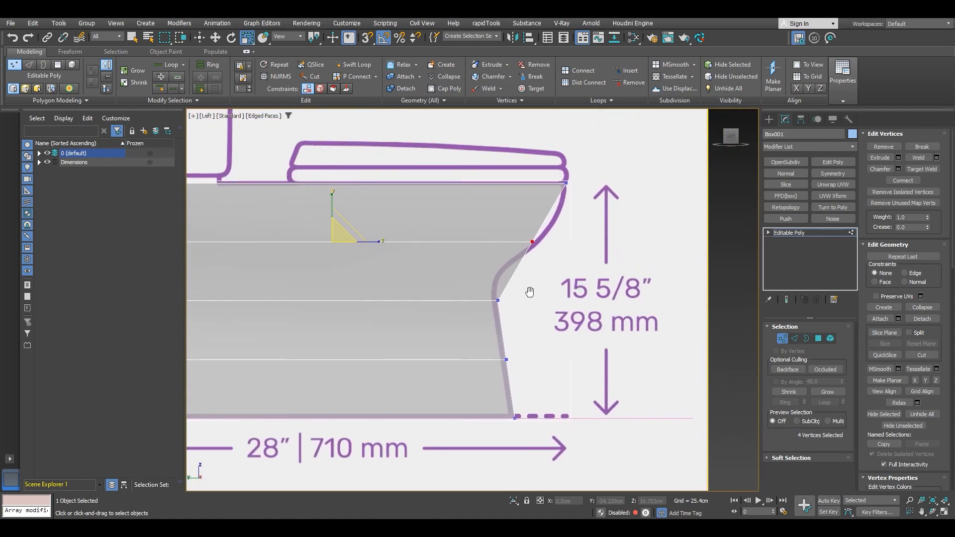
{"action": "left_click_drag", "start_coordinate": [594, 321], "coordinate": [485, 252]}
{"action": "key", "text": "w"}
{"action": "left_click_drag", "start_coordinate": [525, 278], "coordinate": [546, 277]}
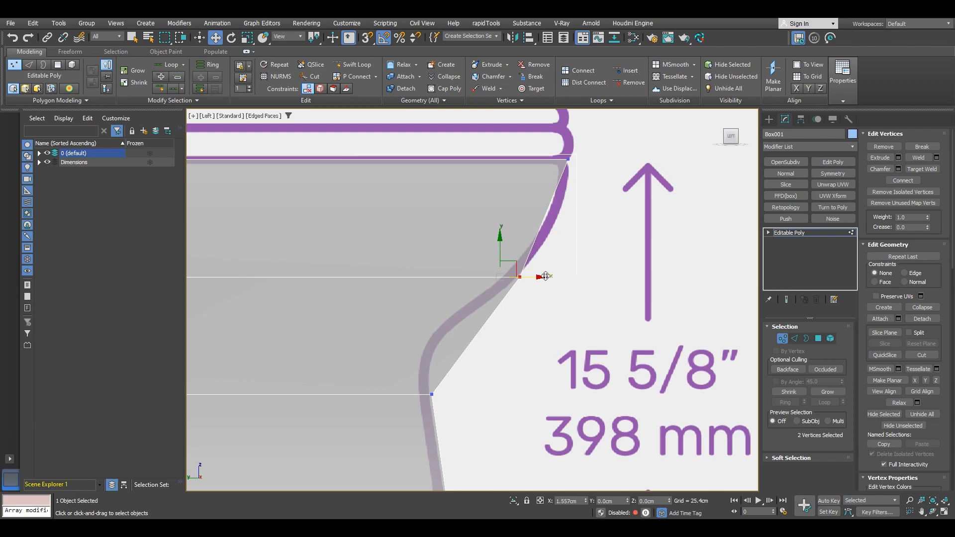
{"action": "scroll", "coordinate": [542, 283], "scroll_direction": "down", "scroll_amount": 3}
{"action": "scroll", "coordinate": [538, 289], "scroll_direction": "down", "scroll_amount": 2}
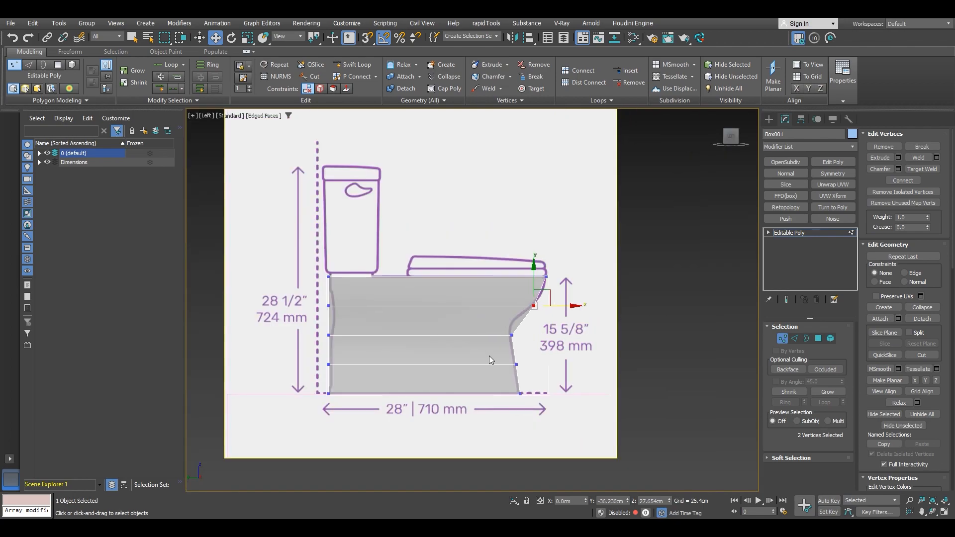
In the left view, select the waist loop's four vertices and raise them to Z about 20.3 cm.
{"action": "middle_click_drag", "start_coordinate": [491, 356], "coordinate": [499, 332]}
{"action": "scroll", "coordinate": [519, 338], "scroll_direction": "up", "scroll_amount": 1}
{"action": "left_click_drag", "start_coordinate": [576, 339], "coordinate": [268, 308]}
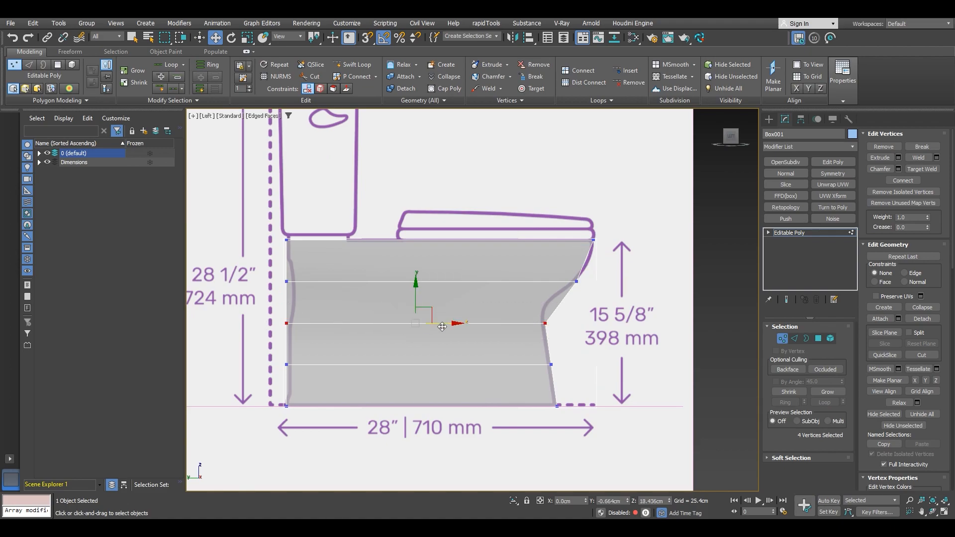
{"action": "scroll", "coordinate": [507, 327], "scroll_direction": "up", "scroll_amount": 3}
{"action": "left_click_drag", "start_coordinate": [324, 294], "coordinate": [325, 275]}
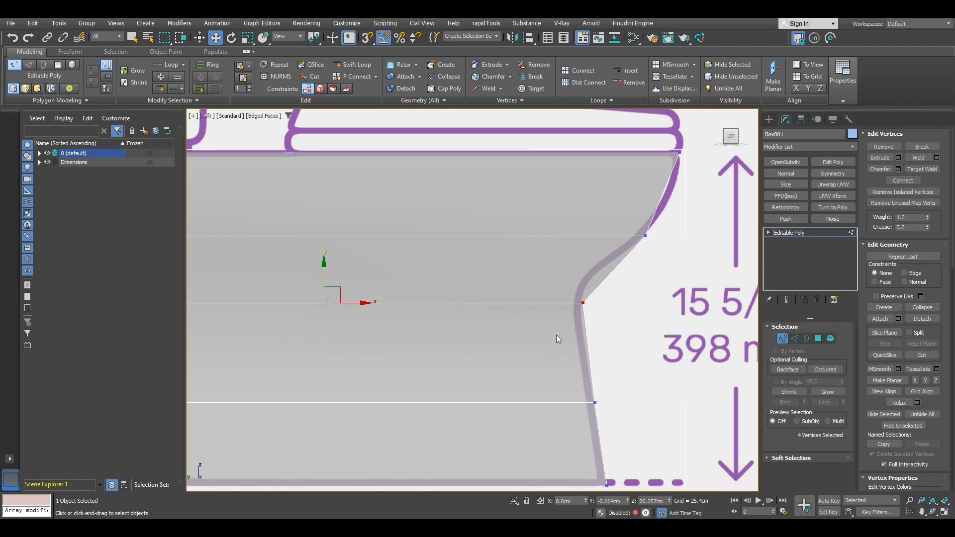
Move the two front waist vertices horizontally onto the drawing's front curve, at Y about -29.1 cm.
{"action": "scroll", "coordinate": [617, 320], "scroll_direction": "up", "scroll_amount": 4}
{"action": "left_click_drag", "start_coordinate": [622, 339], "coordinate": [492, 266]}
{"action": "scroll", "coordinate": [525, 285], "scroll_direction": "up", "scroll_amount": 2}
{"action": "left_click_drag", "start_coordinate": [544, 291], "coordinate": [535, 291]}
In the top view, insert a Swift Loop across the body behind the bowl's front, at Y about -10.8 cm.
{"action": "scroll", "coordinate": [534, 301], "scroll_direction": "down", "scroll_amount": 6}
{"action": "scroll", "coordinate": [533, 301], "scroll_direction": "down", "scroll_amount": 4}
{"action": "middle_click_drag", "start_coordinate": [578, 318], "coordinate": [493, 319], "text": "alt"}
{"action": "middle_click_drag", "start_coordinate": [566, 320], "coordinate": [549, 361], "text": "alt"}
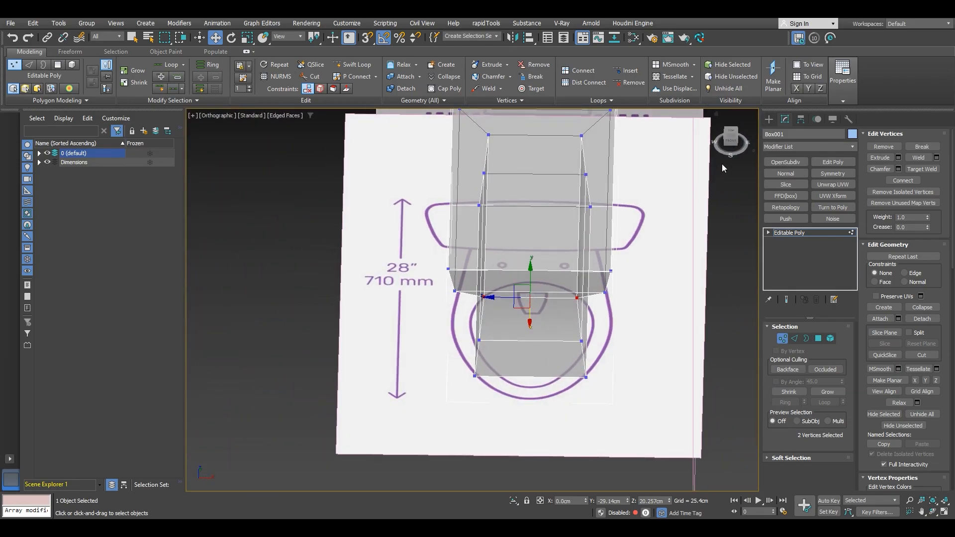
{"action": "left_click", "coordinate": [733, 131]}
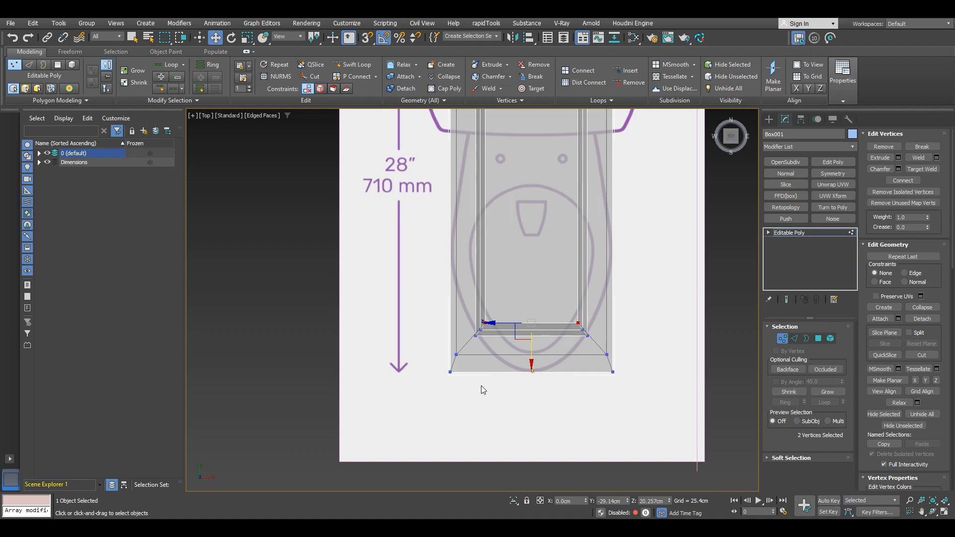
{"action": "left_click_drag", "start_coordinate": [430, 396], "coordinate": [634, 285]}
{"action": "left_click_drag", "start_coordinate": [532, 316], "coordinate": [584, 316]}
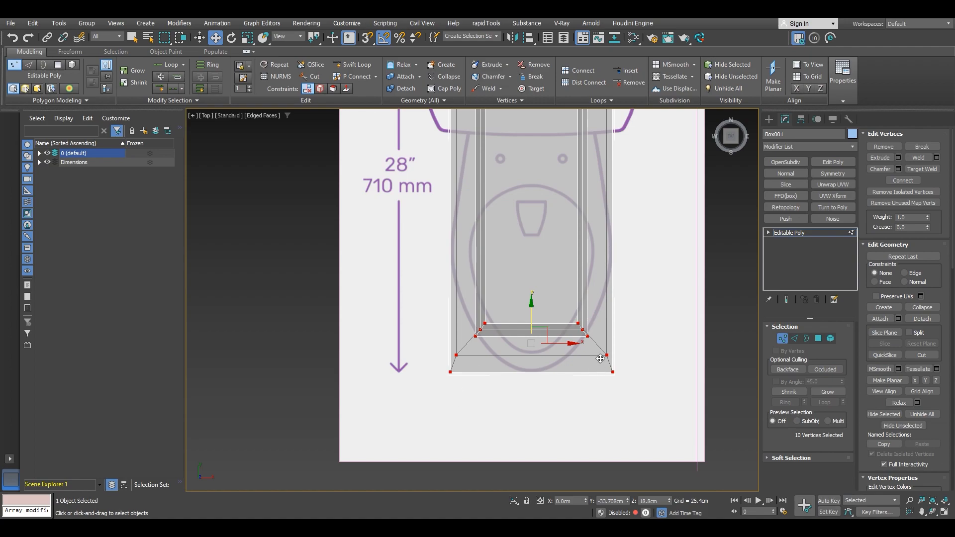
{"action": "left_click", "coordinate": [350, 65]}
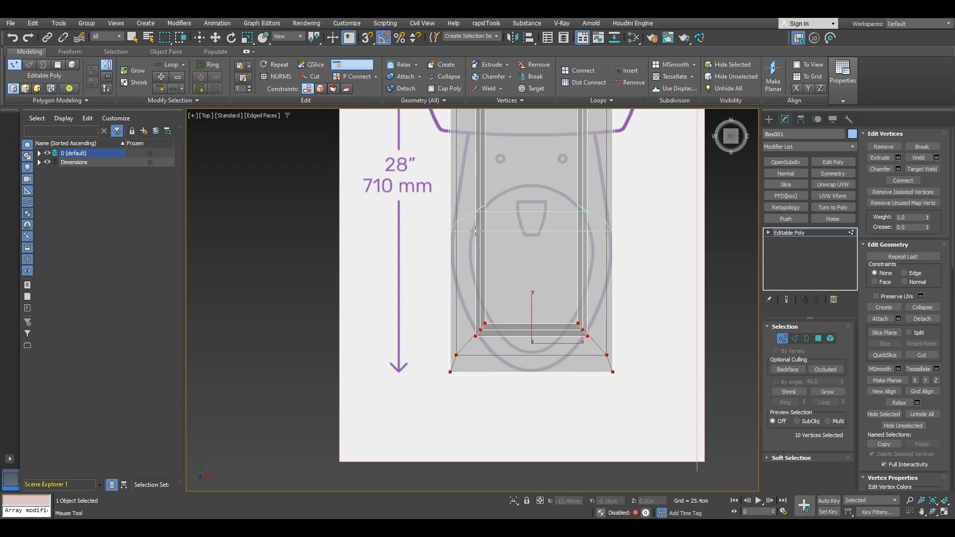
{"action": "left_click", "coordinate": [478, 258]}
{"action": "key", "text": "w"}
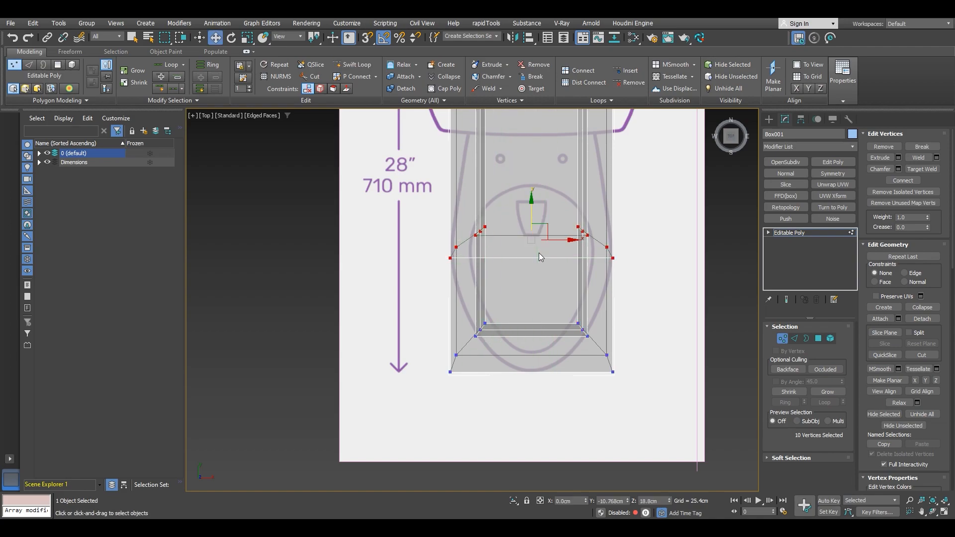
Try to rotate the five front-left corner vertices by -10 degrees about Z.
{"action": "left_click_drag", "start_coordinate": [597, 320], "coordinate": [619, 305]}
{"action": "left_click_drag", "start_coordinate": [434, 395], "coordinate": [457, 370]}
{"action": "left_click_drag", "start_coordinate": [500, 315], "coordinate": [498, 315]}
{"action": "key", "text": "e"}
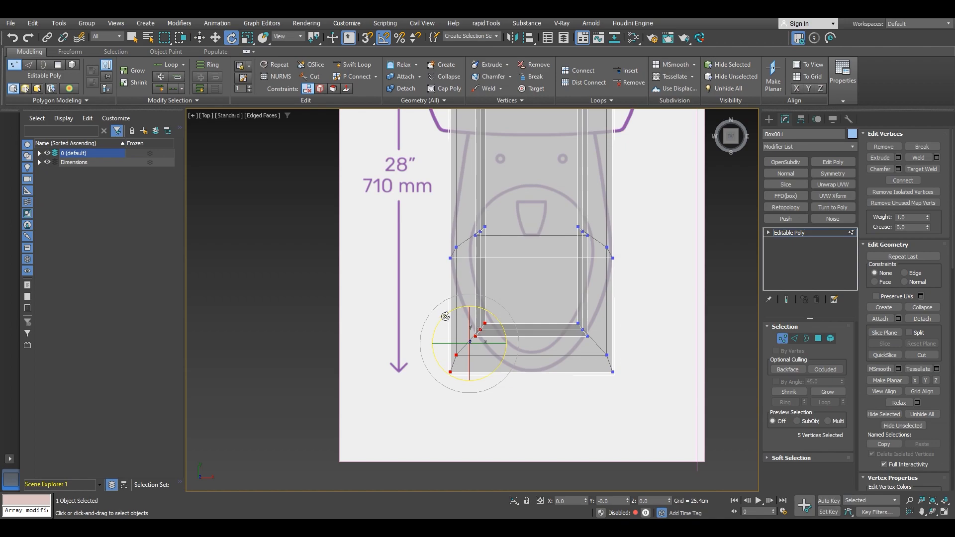
{"action": "left_click_drag", "start_coordinate": [487, 309], "coordinate": [490, 311]}
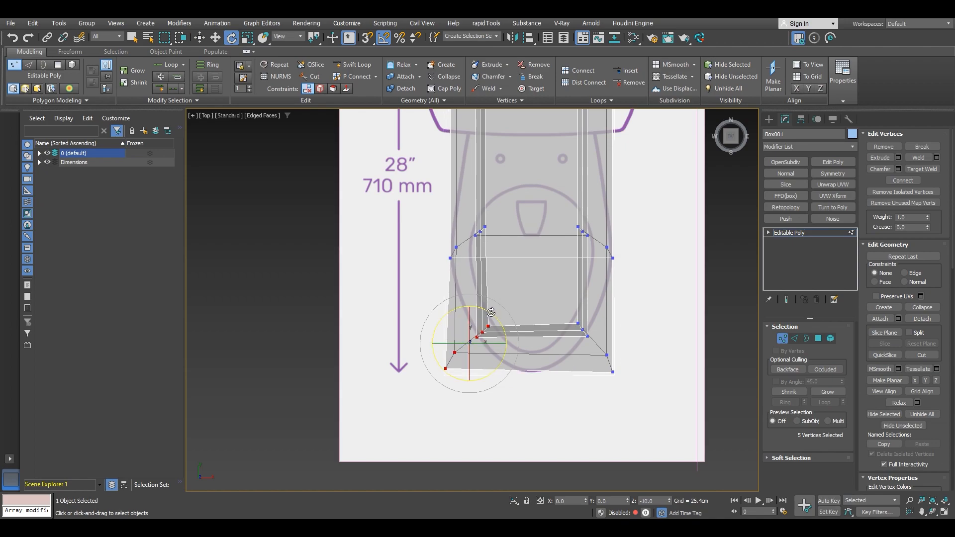
{"action": "key", "text": "ctrl+z"}
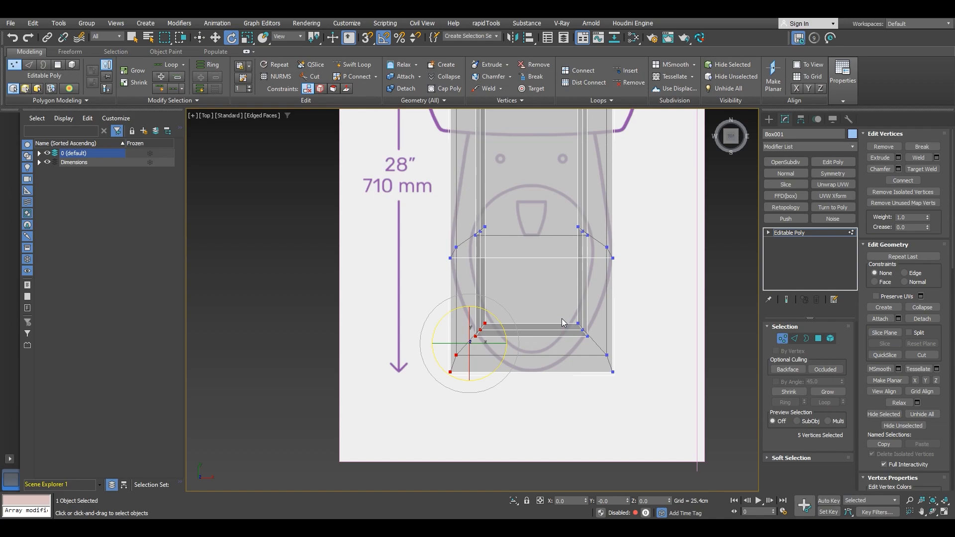
Connect the five horizontal front edges with 1 segment to add a vertical centre line.
{"action": "left_click_drag", "start_coordinate": [475, 323], "coordinate": [473, 321], "text": "ctrl"}
{"action": "key", "text": "w"}
{"action": "key", "text": "2"}
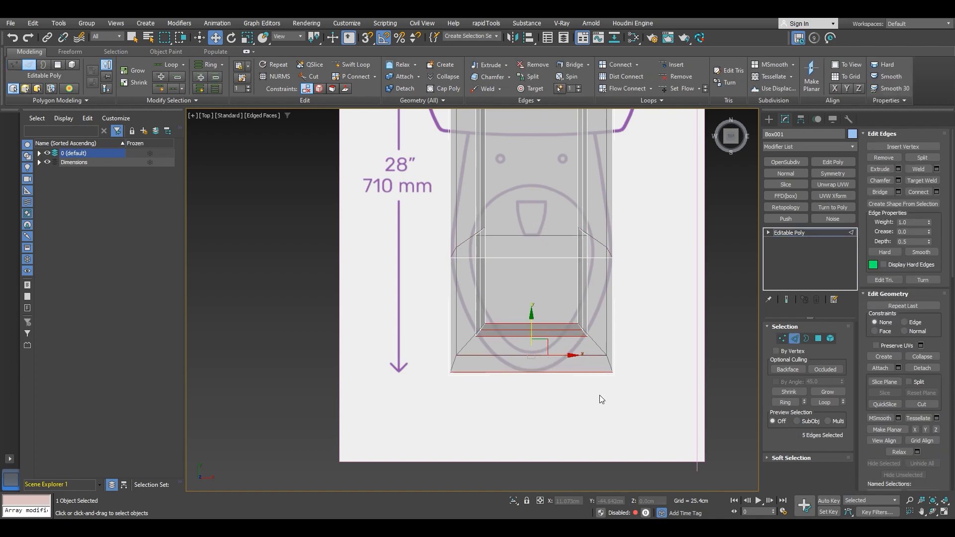
{"action": "left_click", "coordinate": [936, 192]}
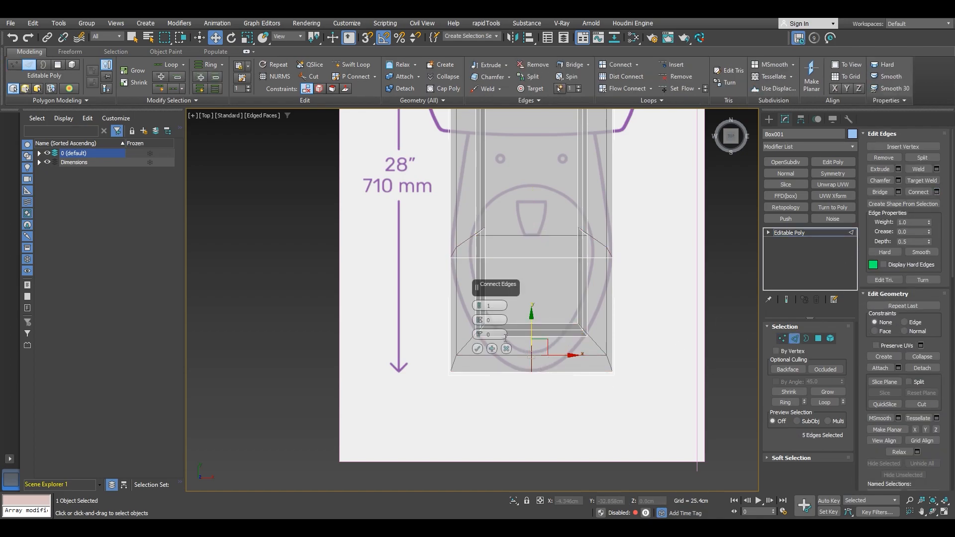
{"action": "left_click", "coordinate": [478, 350]}
Move the front corner vertices back on both sides and bring the four upper ones inward toward the bowl's rounded outline.
{"action": "left_click_drag", "start_coordinate": [470, 351], "coordinate": [495, 309]}
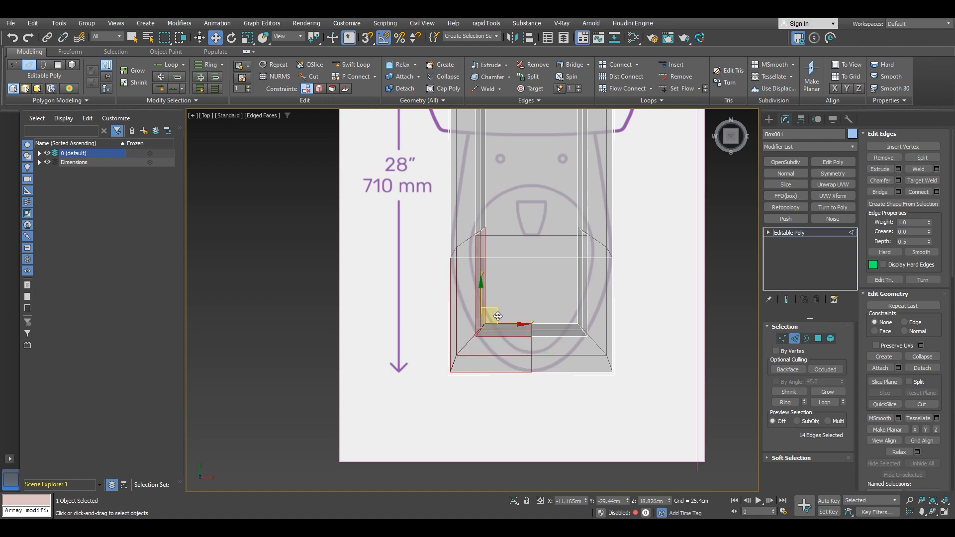
{"action": "key", "text": "1"}
{"action": "left_click_drag", "start_coordinate": [436, 399], "coordinate": [492, 327]}
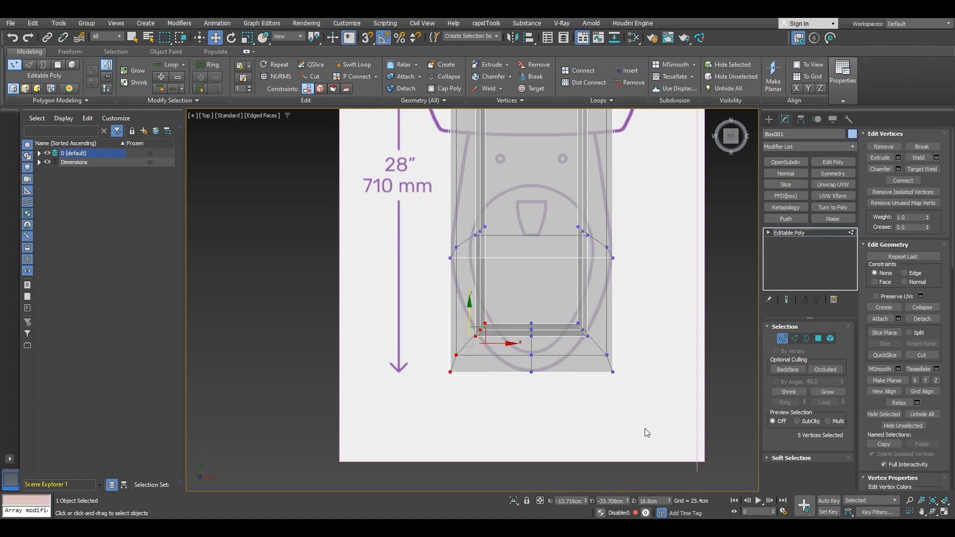
{"action": "left_click_drag", "start_coordinate": [597, 329], "coordinate": [534, 281], "text": "ctrl"}
{"action": "left_click_drag", "start_coordinate": [450, 338], "coordinate": [464, 316]}
{"action": "left_click_drag", "start_coordinate": [629, 350], "coordinate": [533, 298], "text": "ctrl"}
{"action": "key", "text": "r"}
{"action": "key", "text": "w"}
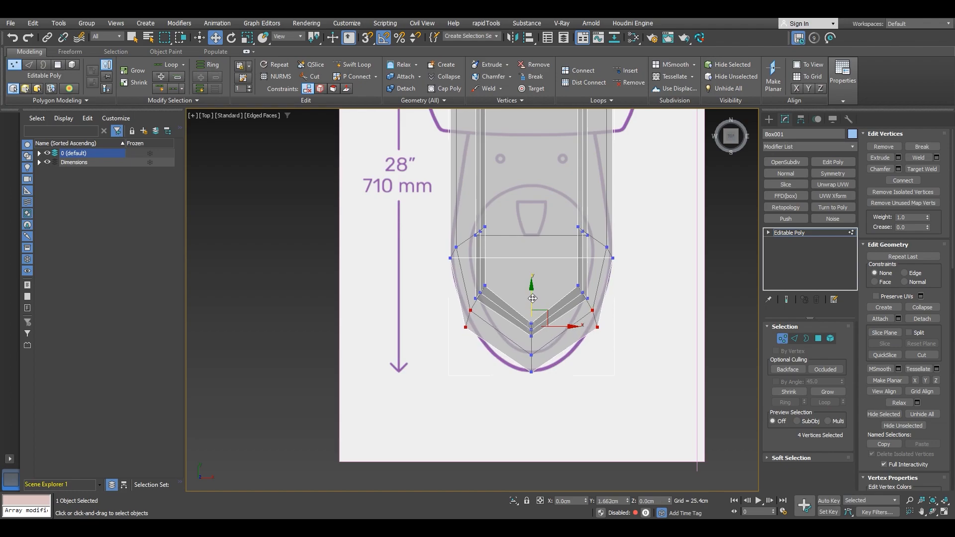
In the top view, rotate the two upper front-left corner vertices by -25 degrees about Z.
{"action": "middle_click_drag", "start_coordinate": [498, 335], "coordinate": [452, 407], "text": "alt"}
{"action": "key", "text": "t"}
{"action": "key", "text": "z"}
{"action": "scroll", "coordinate": [475, 370], "scroll_direction": "down", "scroll_amount": 2}
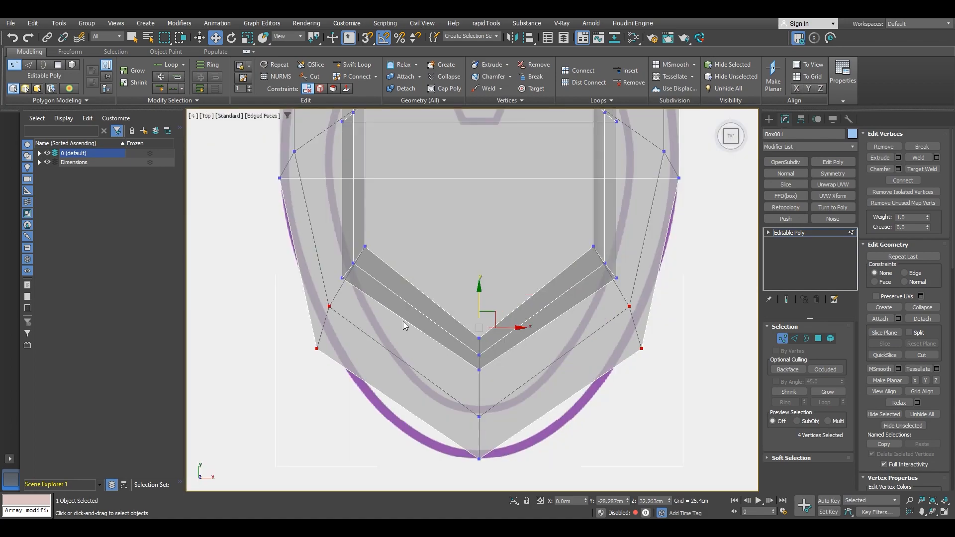
{"action": "scroll", "coordinate": [393, 306], "scroll_direction": "up", "scroll_amount": 2}
{"action": "left_click_drag", "start_coordinate": [433, 364], "coordinate": [409, 306]}
{"action": "middle_click_drag", "start_coordinate": [342, 435], "coordinate": [374, 386]}
{"action": "key", "text": "e"}
{"action": "left_click_drag", "start_coordinate": [377, 333], "coordinate": [402, 330]}
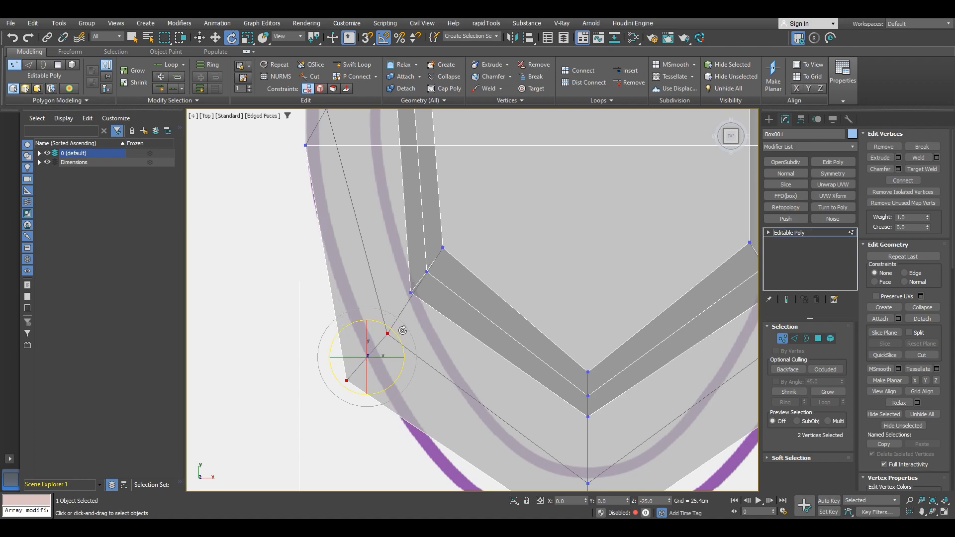
Move the front-left corner vertex of the loop above the waist to X about -13.6 cm, Y about -27.2 cm.
{"action": "key", "text": "w"}
{"action": "right_click", "coordinate": [388, 348]}
{"action": "left_click_drag", "start_coordinate": [298, 404], "coordinate": [383, 347]}
{"action": "scroll", "coordinate": [429, 366], "scroll_direction": "down", "scroll_amount": 3}
{"action": "left_click", "coordinate": [403, 374]}
{"action": "left_click_drag", "start_coordinate": [372, 341], "coordinate": [389, 334]}
{"action": "scroll", "coordinate": [388, 335], "scroll_direction": "down", "scroll_amount": 3}
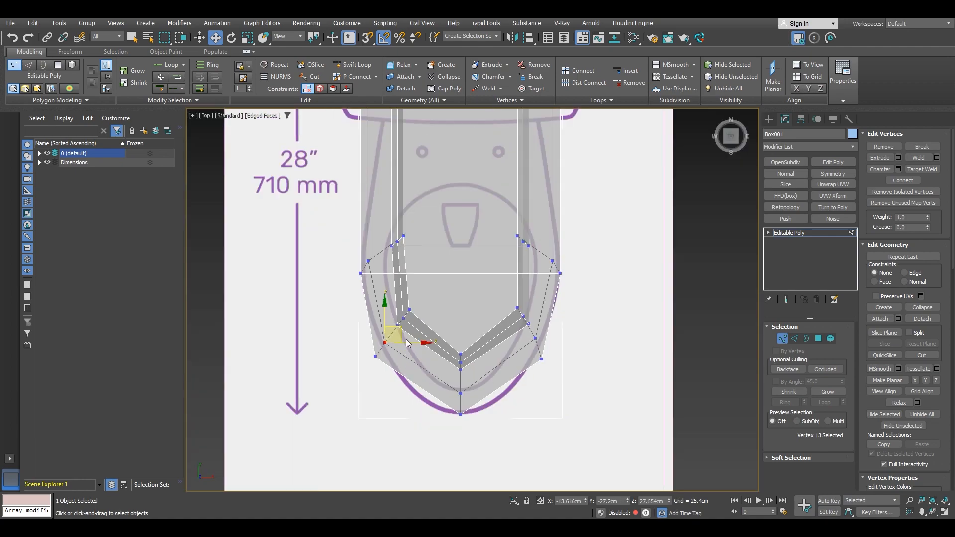
Rotate the column of five front-left corner vertices about Z, then inspect their alignment in the front view.
{"action": "key", "text": "e"}
{"action": "left_click_drag", "start_coordinate": [416, 292], "coordinate": [418, 315]}
{"action": "key", "text": "w"}
{"action": "key", "text": "f"}
{"action": "scroll", "coordinate": [484, 326], "scroll_direction": "down", "scroll_amount": 2}
{"action": "middle_click_drag", "start_coordinate": [529, 321], "coordinate": [398, 283]}
{"action": "scroll", "coordinate": [478, 338], "scroll_direction": "up", "scroll_amount": 2}
{"action": "scroll", "coordinate": [472, 313], "scroll_direction": "up", "scroll_amount": 1}
{"action": "scroll", "coordinate": [471, 310], "scroll_direction": "down", "scroll_amount": 1}
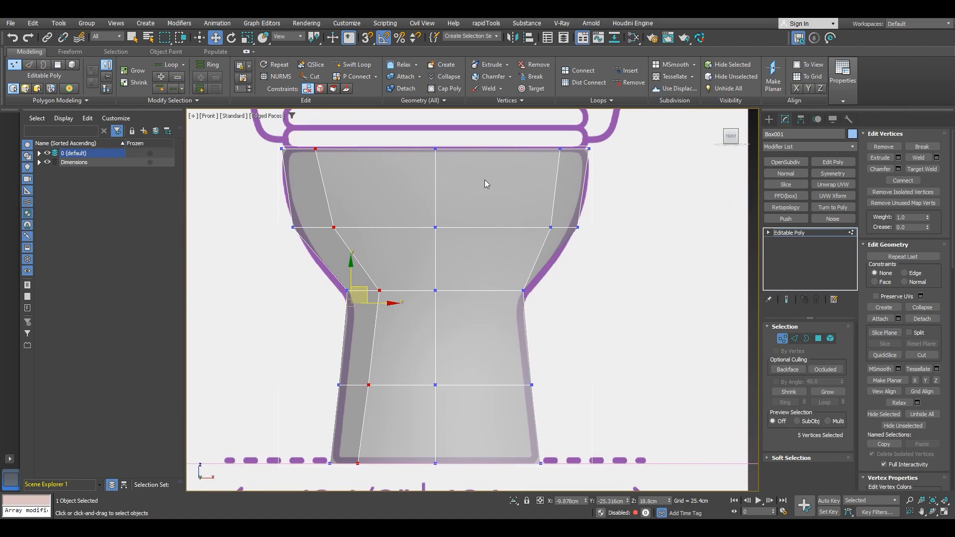
Select the ring of seven crosswise edges over the top, back and underside and connect it with 1 segment.
{"action": "scroll", "coordinate": [497, 375], "scroll_direction": "down", "scroll_amount": 2}
{"action": "middle_click_drag", "start_coordinate": [497, 375], "coordinate": [461, 279], "text": "alt"}
{"action": "key", "text": "2"}
{"action": "left_click", "coordinate": [450, 231]}
{"action": "middle_click_drag", "start_coordinate": [439, 234], "coordinate": [447, 248], "text": "alt"}
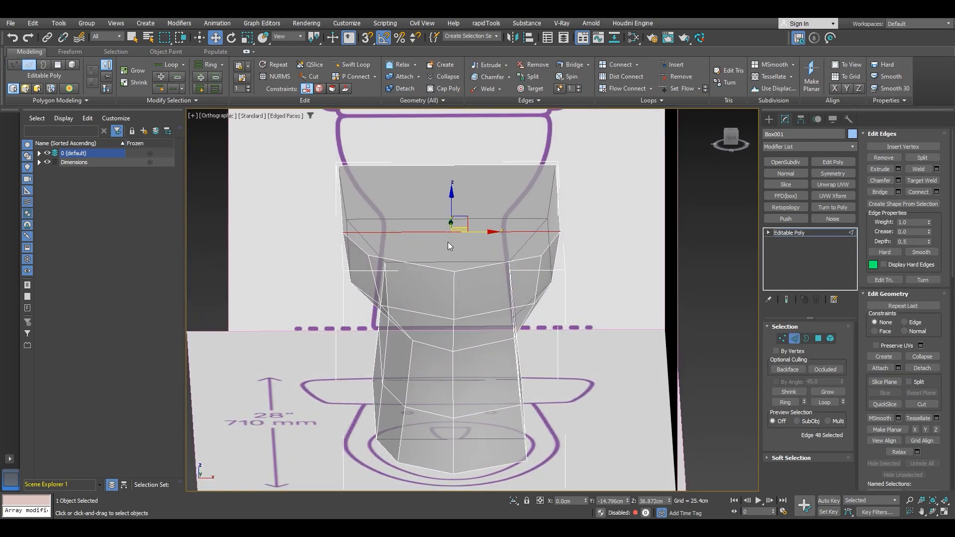
{"action": "left_click", "coordinate": [790, 401]}
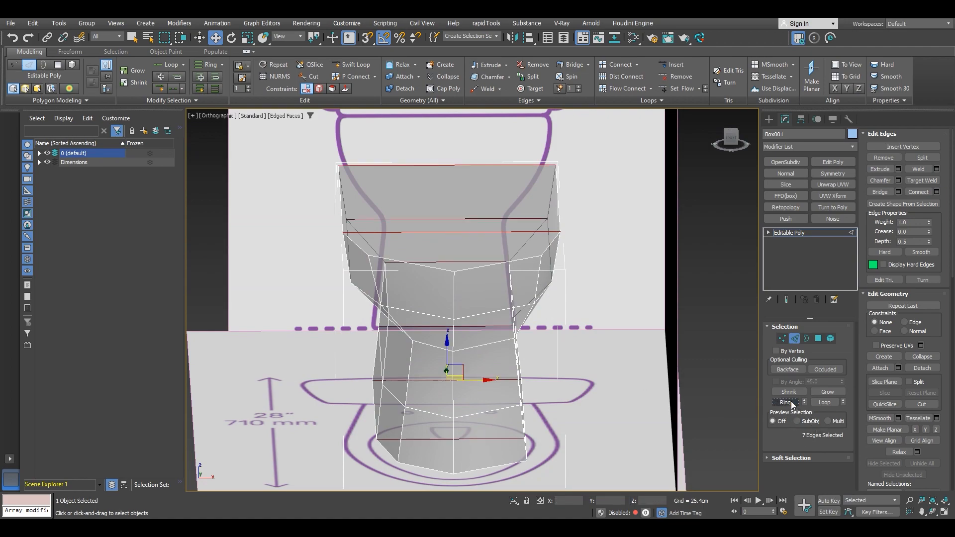
{"action": "left_click", "coordinate": [936, 192]}
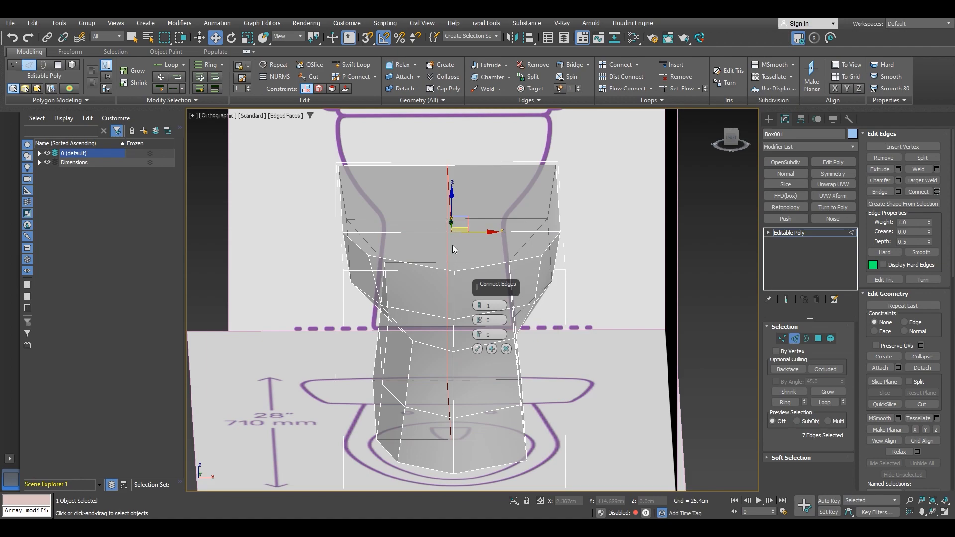
{"action": "left_click", "coordinate": [478, 350]}
Connect the centre vertices on the top and underside so the centre line reaches the front of the bowl.
{"action": "middle_click_drag", "start_coordinate": [467, 326], "coordinate": [458, 403], "text": "alt"}
{"action": "scroll", "coordinate": [462, 373], "scroll_direction": "down", "scroll_amount": 4}
{"action": "middle_click_drag", "start_coordinate": [457, 403], "coordinate": [461, 336]}
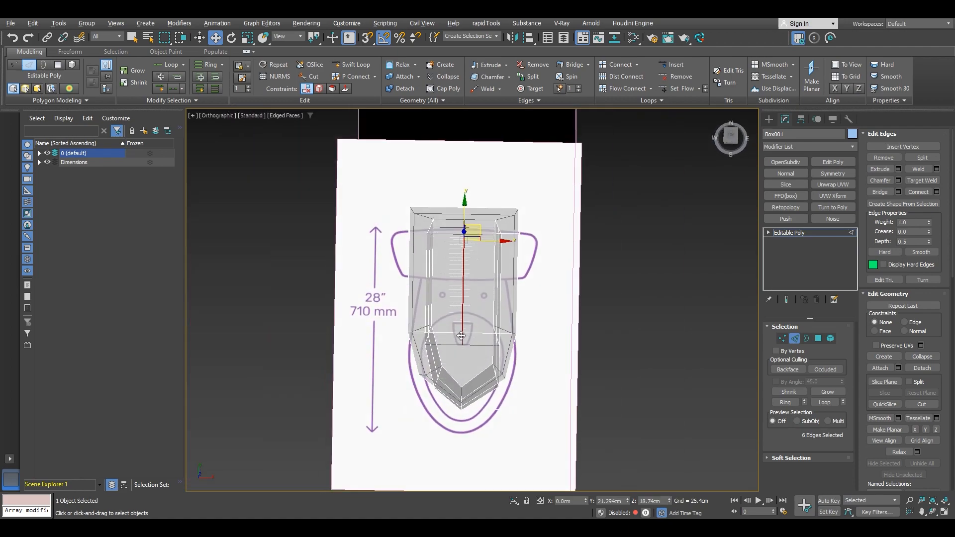
{"action": "left_click", "coordinate": [732, 134]}
{"action": "key", "text": "1"}
{"action": "left_click_drag", "start_coordinate": [468, 317], "coordinate": [470, 316]}
{"action": "middle_click_drag", "start_coordinate": [462, 430], "coordinate": [483, 370], "text": "alt"}
{"action": "left_click", "coordinate": [499, 309], "text": "ctrl"}
{"action": "middle_click_drag", "start_coordinate": [499, 309], "coordinate": [489, 322], "text": "alt"}
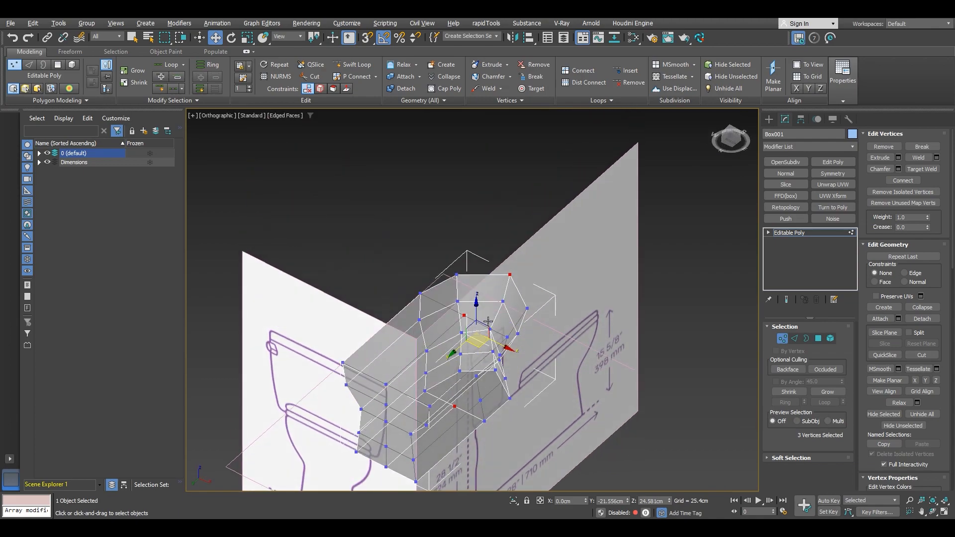
{"action": "left_click", "coordinate": [496, 370], "text": "ctrl"}
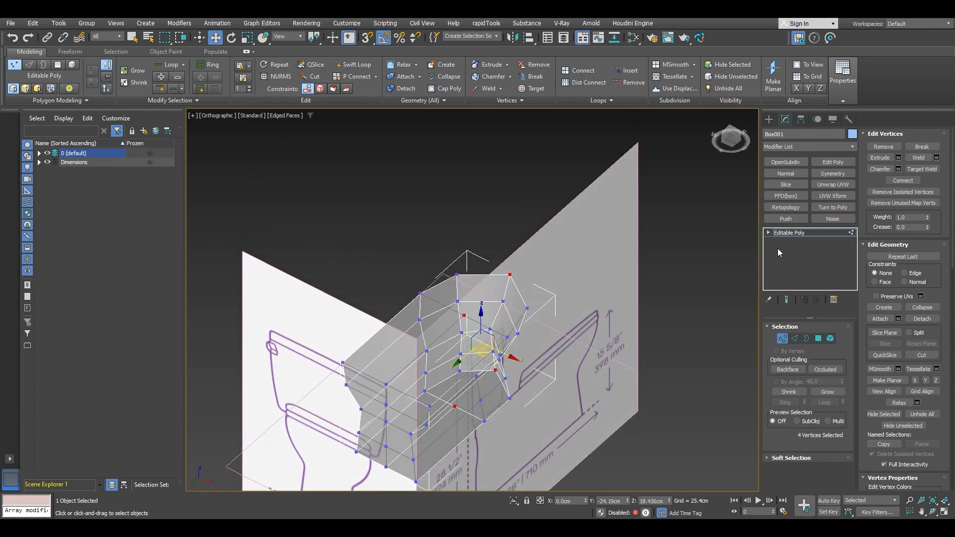
{"action": "left_click", "coordinate": [916, 179]}
In the front view, select all polygons on the right half of the body and delete them.
{"action": "middle_click_drag", "start_coordinate": [463, 307], "coordinate": [418, 362], "text": "alt"}
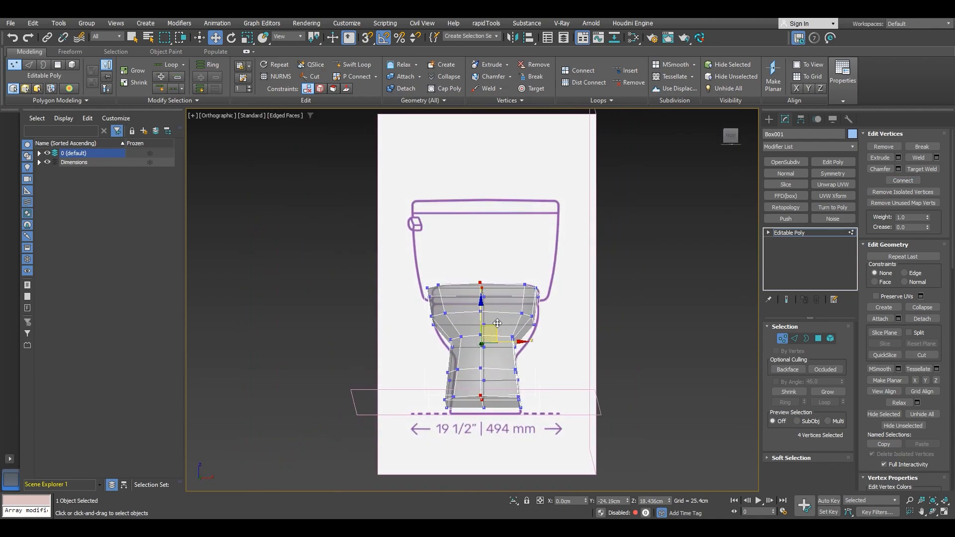
{"action": "middle_click_drag", "start_coordinate": [493, 334], "coordinate": [491, 364]}
{"action": "left_click", "coordinate": [731, 135]}
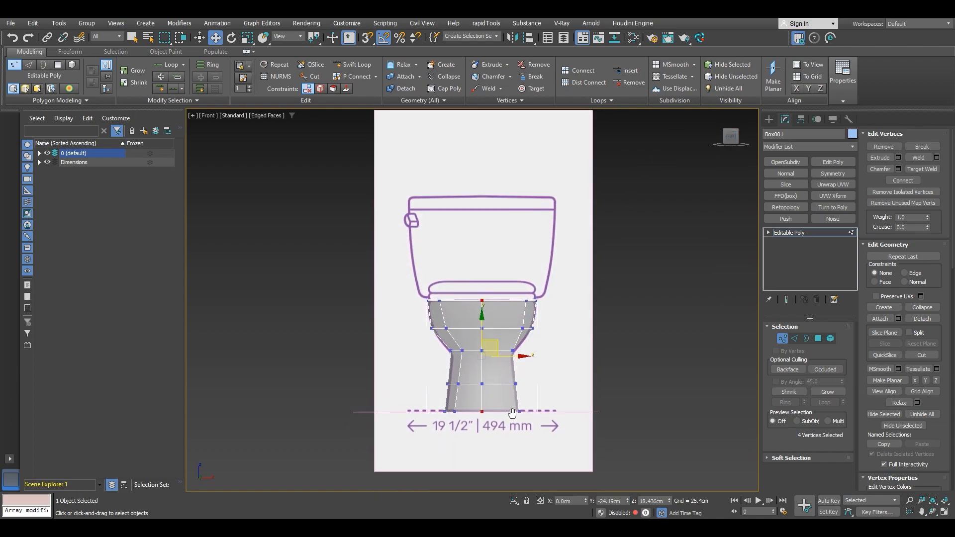
{"action": "left_click", "coordinate": [818, 338]}
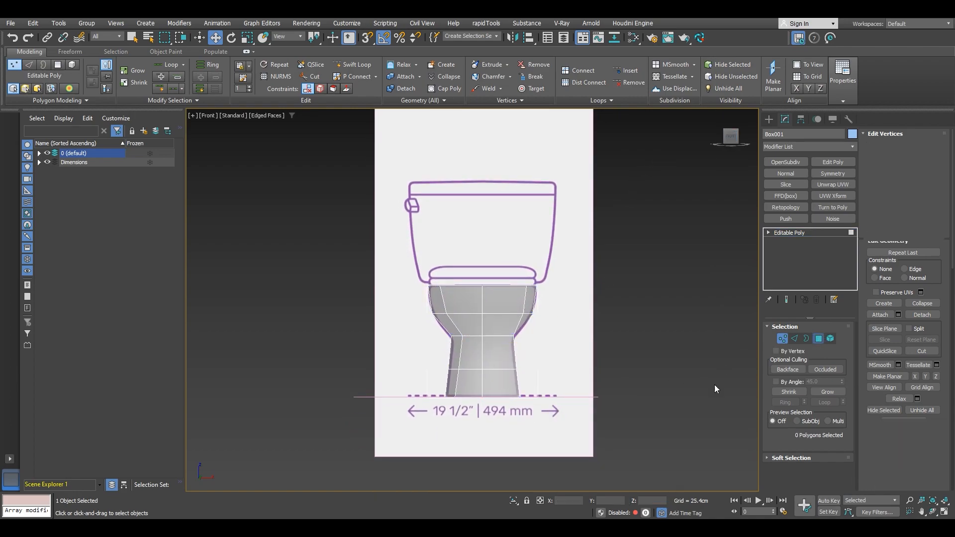
{"action": "left_click_drag", "start_coordinate": [499, 255], "coordinate": [500, 256]}
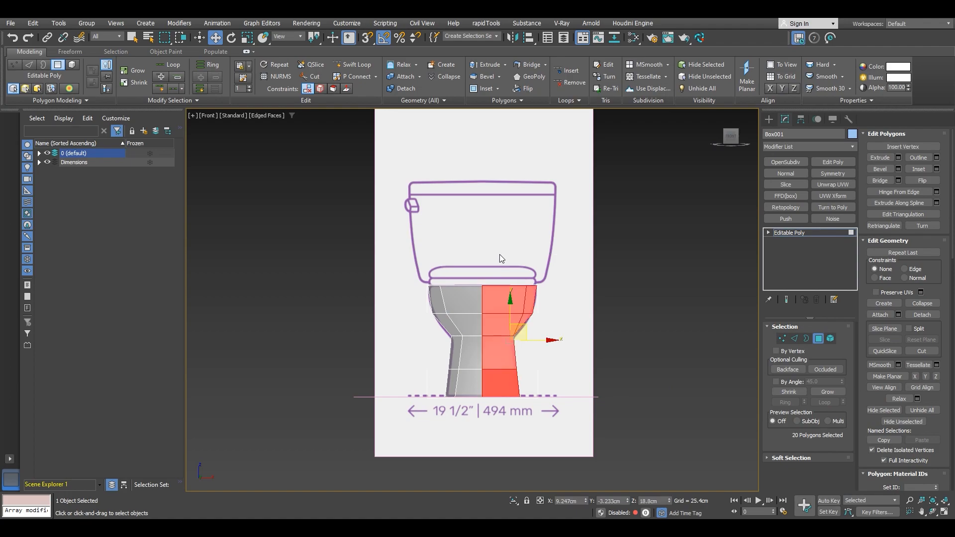
{"action": "key", "text": "Delete"}
From above, select the three front corner vertices at the waist and base and scale them slightly closer together.
{"action": "middle_click_drag", "start_coordinate": [503, 325], "coordinate": [552, 329], "text": "alt"}
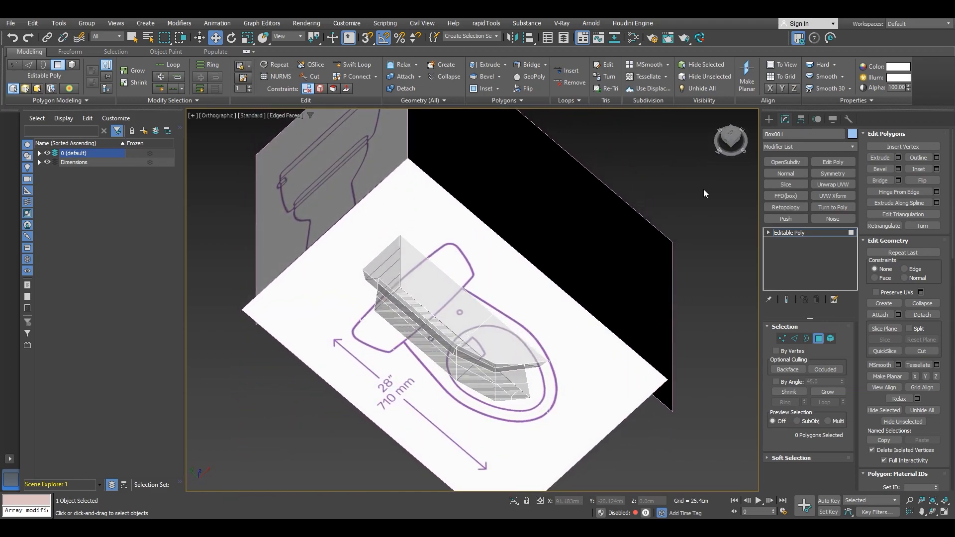
{"action": "left_click", "coordinate": [730, 143]}
{"action": "scroll", "coordinate": [526, 357], "scroll_direction": "up", "scroll_amount": 8}
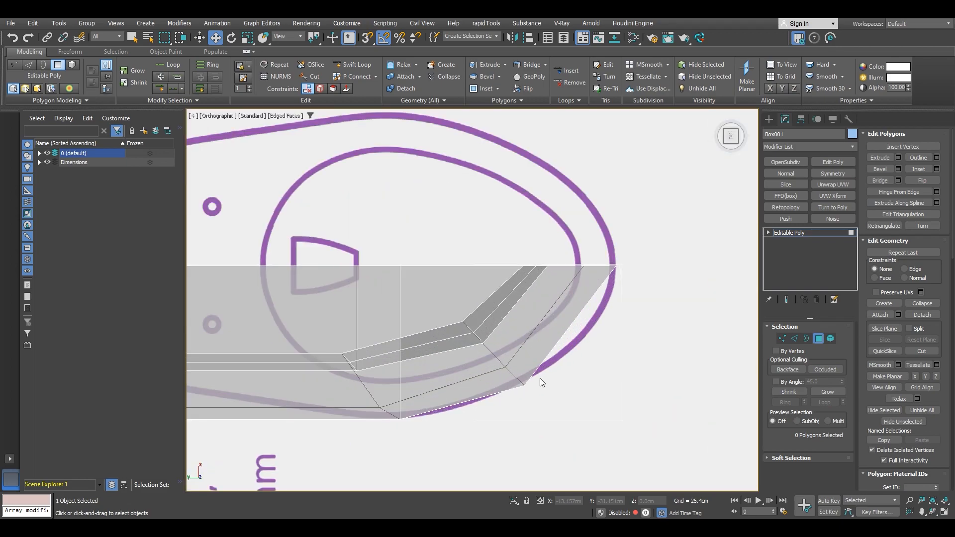
{"action": "key", "text": "1"}
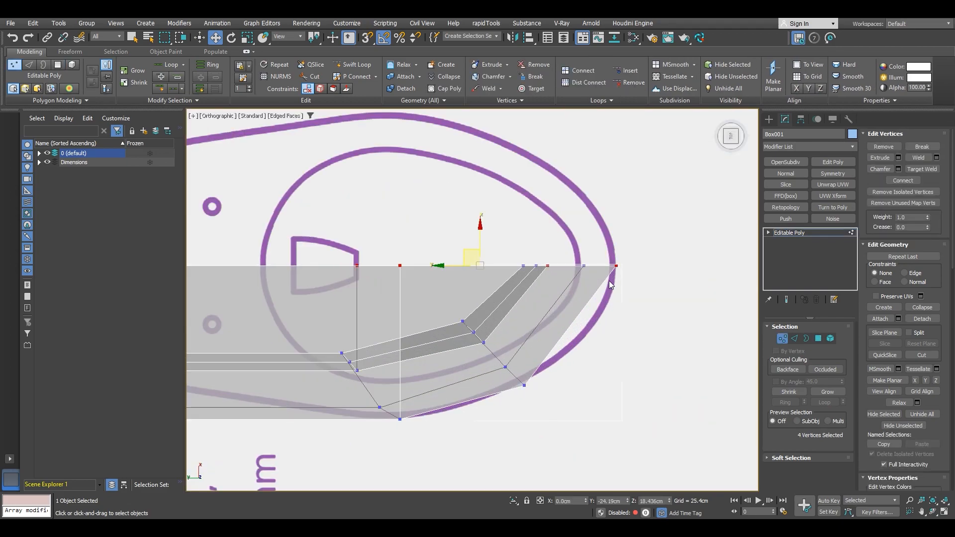
{"action": "left_click_drag", "start_coordinate": [491, 350], "coordinate": [491, 351]}
{"action": "left_click_drag", "start_coordinate": [458, 318], "coordinate": [465, 322]}
{"action": "middle_click_drag", "start_coordinate": [428, 355], "coordinate": [471, 323]}
{"action": "key", "text": "r"}
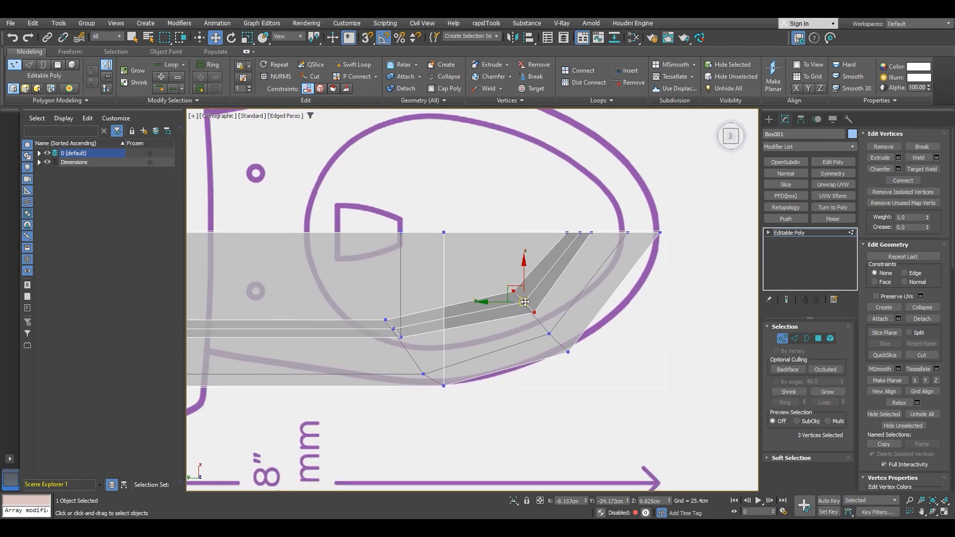
{"action": "left_click_drag", "start_coordinate": [529, 260], "coordinate": [539, 266]}
From above, rotate the three selected front corner vertices slightly so their row lines up with the bowl's corner.
{"action": "key", "text": "e"}
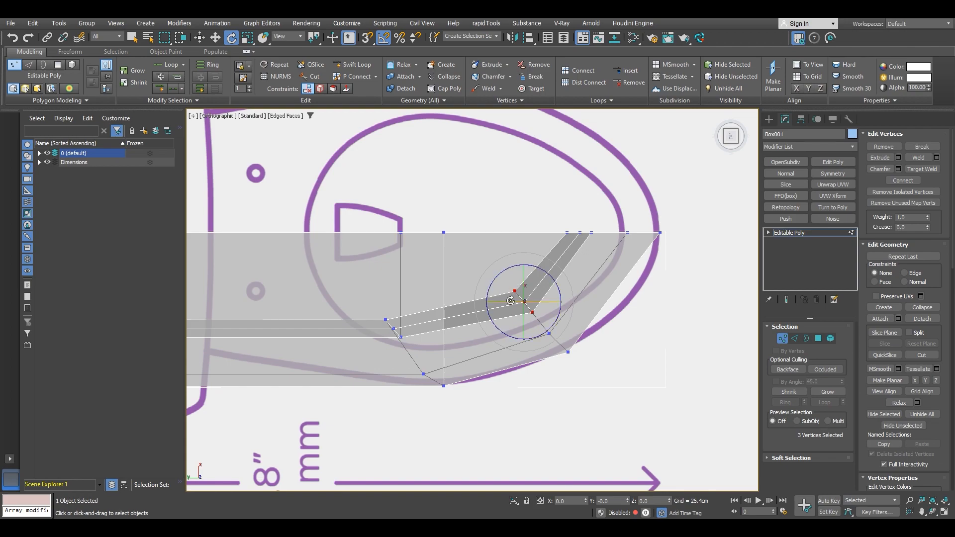
{"action": "scroll", "coordinate": [540, 265], "scroll_direction": "up", "scroll_amount": 3}
{"action": "key", "text": "r"}
{"action": "key", "text": "e"}
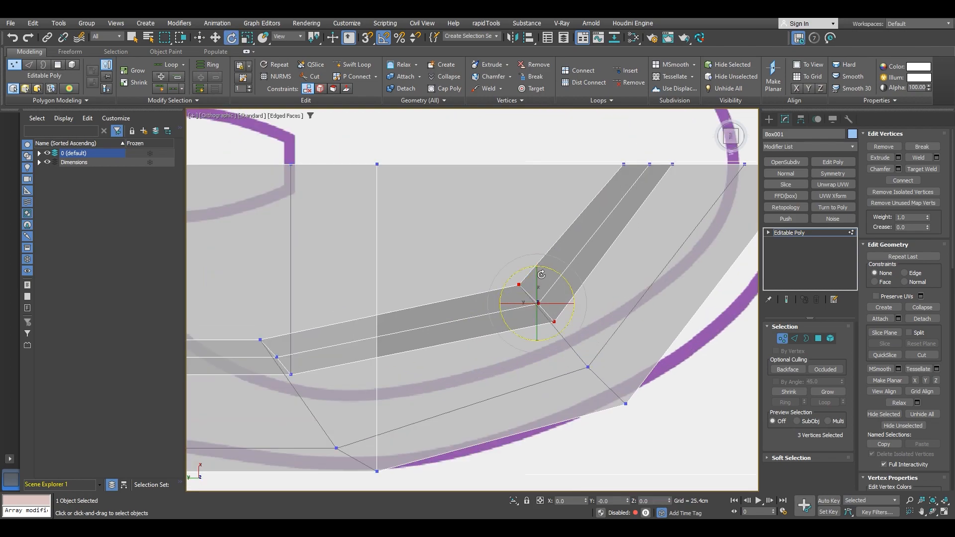
{"action": "left_click_drag", "start_coordinate": [552, 271], "coordinate": [532, 291]}
{"action": "key", "text": "w"}
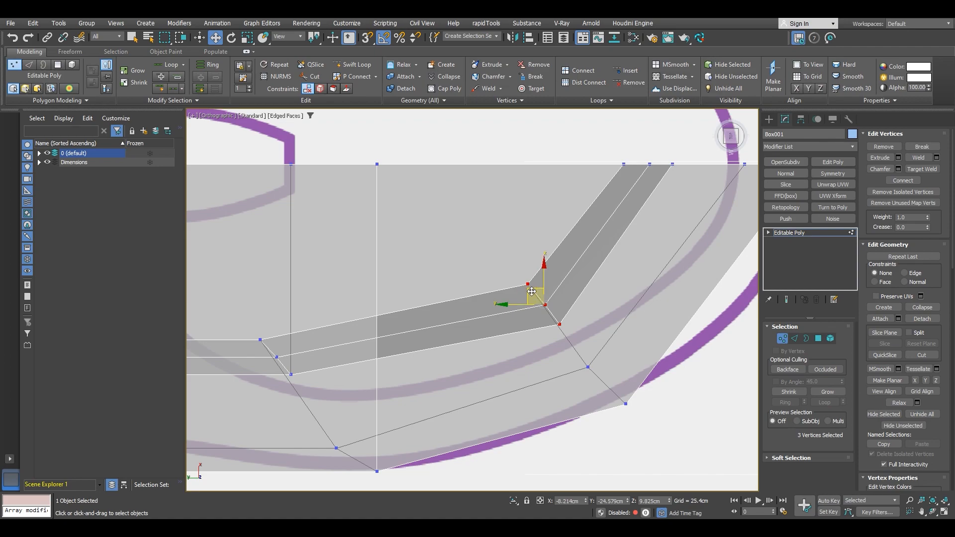
Move the front corner vertex below the bowl rim slightly forward and display the model as a wireframe.
{"action": "left_click", "coordinate": [587, 367]}
{"action": "left_click_drag", "start_coordinate": [576, 353], "coordinate": [582, 353]}
{"action": "scroll", "coordinate": [581, 352], "scroll_direction": "down", "scroll_amount": 2}
{"action": "middle_click_drag", "start_coordinate": [575, 357], "coordinate": [557, 284]}
{"action": "key", "text": "F3"}
{"action": "scroll", "coordinate": [569, 293], "scroll_direction": "down", "scroll_amount": 5}
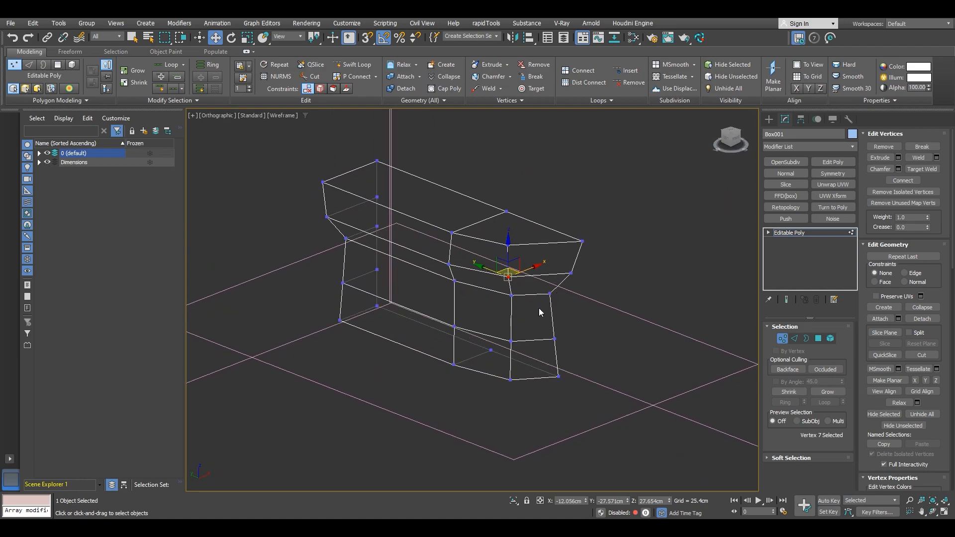
{"action": "middle_click_drag", "start_coordinate": [536, 318], "coordinate": [584, 286], "text": "alt"}
In the left view, move the waist and base vertices of the vertical edge column behind the bowl's front corner into a straight vertical line.
{"action": "left_click", "coordinate": [730, 140]}
{"action": "scroll", "coordinate": [446, 314], "scroll_direction": "up", "scroll_amount": 4}
{"action": "left_click_drag", "start_coordinate": [446, 314], "coordinate": [471, 304]}
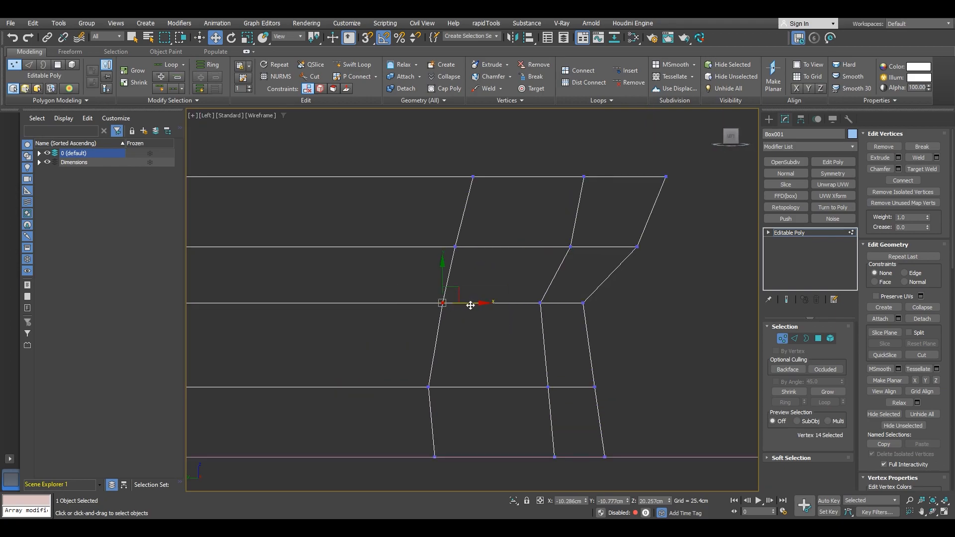
{"action": "middle_click_drag", "start_coordinate": [443, 360], "coordinate": [459, 302]}
{"action": "left_click_drag", "start_coordinate": [432, 320], "coordinate": [488, 329]}
{"action": "key", "text": "s"}
{"action": "left_click_drag", "start_coordinate": [481, 376], "coordinate": [457, 328]}
{"action": "scroll", "coordinate": [520, 285], "scroll_direction": "down", "scroll_amount": 2}
{"action": "middle_click_drag", "start_coordinate": [520, 285], "coordinate": [491, 315]}
{"action": "left_click", "coordinate": [440, 348], "text": "ctrl"}
{"action": "left_click_drag", "start_coordinate": [468, 380], "coordinate": [441, 289]}
{"action": "left_click_drag", "start_coordinate": [412, 435], "coordinate": [458, 282]}
{"action": "left_click_drag", "start_coordinate": [467, 356], "coordinate": [478, 358]}
{"action": "middle_click_drag", "start_coordinate": [496, 330], "coordinate": [437, 270], "text": "alt"}
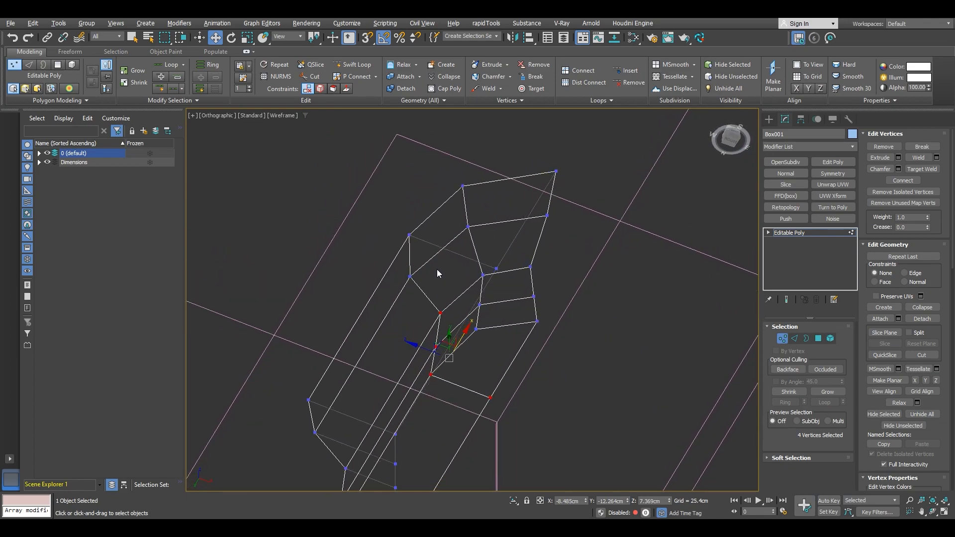
Connect the front corner vertices on the top and underside to the centre-line vertices behind them.
{"action": "left_click", "coordinate": [481, 329]}
{"action": "left_click", "coordinate": [491, 396], "text": "ctrl"}
{"action": "left_click", "coordinate": [463, 186], "text": "ctrl"}
{"action": "middle_click_drag", "start_coordinate": [463, 186], "coordinate": [484, 303], "text": "alt"}
{"action": "left_click", "coordinate": [482, 176], "text": "ctrl"}
{"action": "middle_click_drag", "start_coordinate": [485, 178], "coordinate": [733, 205], "text": "alt"}
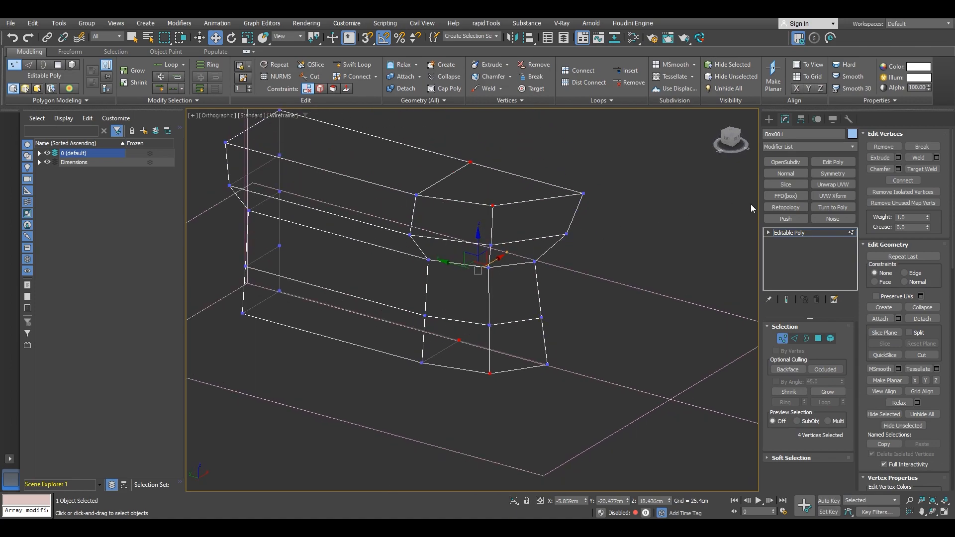
{"action": "left_click", "coordinate": [902, 181]}
Insert two vertical edge loops with Swift Loop, one on each side of the bowl's front corner edges.
{"action": "middle_click_drag", "start_coordinate": [548, 277], "coordinate": [479, 239], "text": "alt"}
{"action": "left_click", "coordinate": [352, 64]}
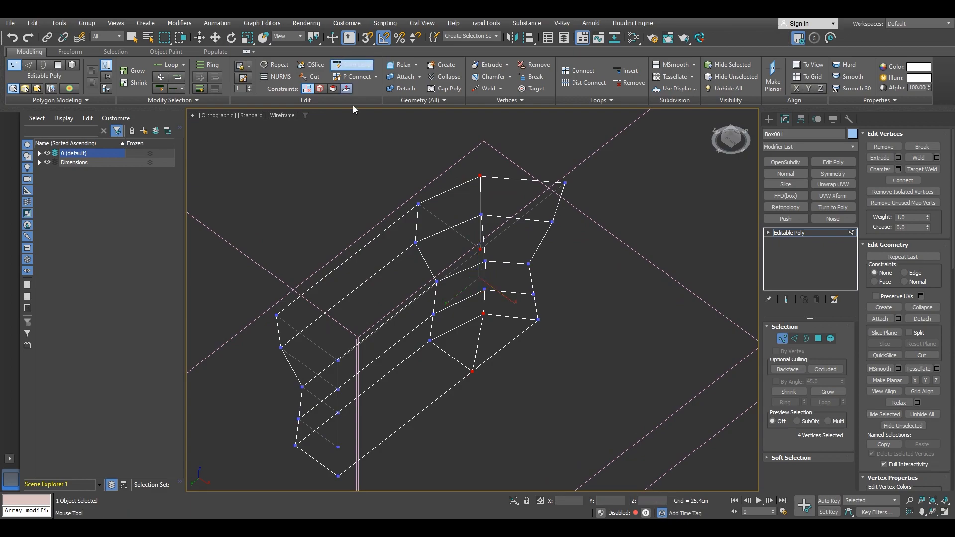
{"action": "left_click", "coordinate": [448, 227]}
{"action": "left_click", "coordinate": [514, 241]}
{"action": "middle_click_drag", "start_coordinate": [514, 241], "coordinate": [488, 190], "text": "alt"}
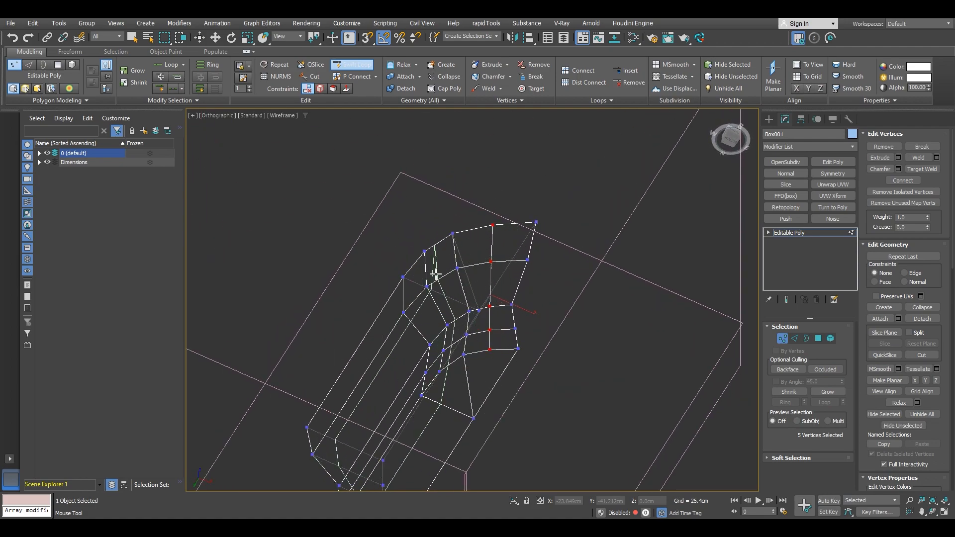
Remove the two edges joining the front corner to the centre line on the top and underside.
{"action": "key", "text": "w"}
{"action": "middle_click_drag", "start_coordinate": [491, 294], "coordinate": [479, 257], "text": "alt"}
{"action": "key", "text": "2"}
{"action": "left_click", "coordinate": [460, 210]}
{"action": "middle_click_drag", "start_coordinate": [446, 320], "coordinate": [452, 340], "text": "alt"}
{"action": "left_click", "coordinate": [452, 340], "text": "ctrl"}
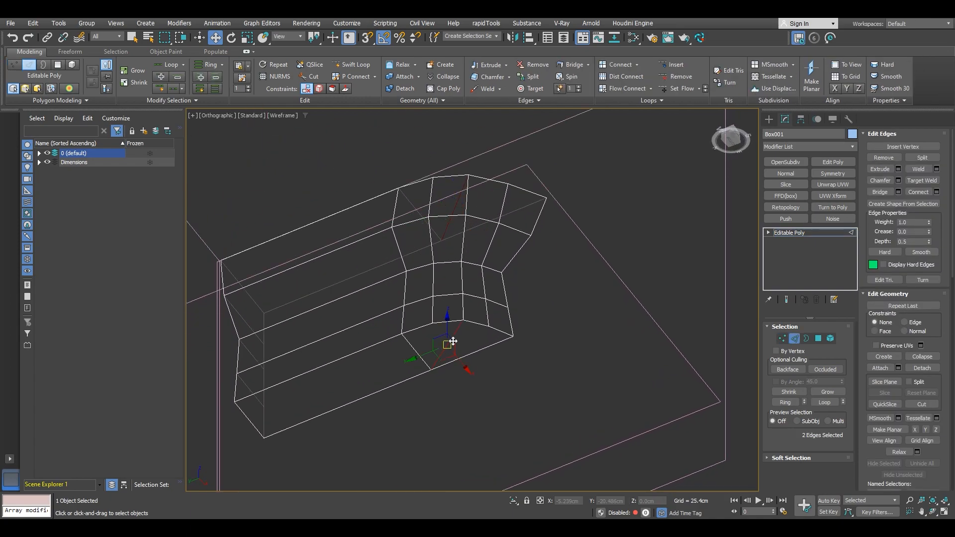
{"action": "key", "text": "ctrl+BackSpace"}
In the left view, slide the horizontal edge loop below the rim slightly upward using the Edge constraint.
{"action": "scroll", "coordinate": [452, 341], "scroll_direction": "down", "scroll_amount": 3}
{"action": "middle_click_drag", "start_coordinate": [452, 341], "coordinate": [496, 318], "text": "alt"}
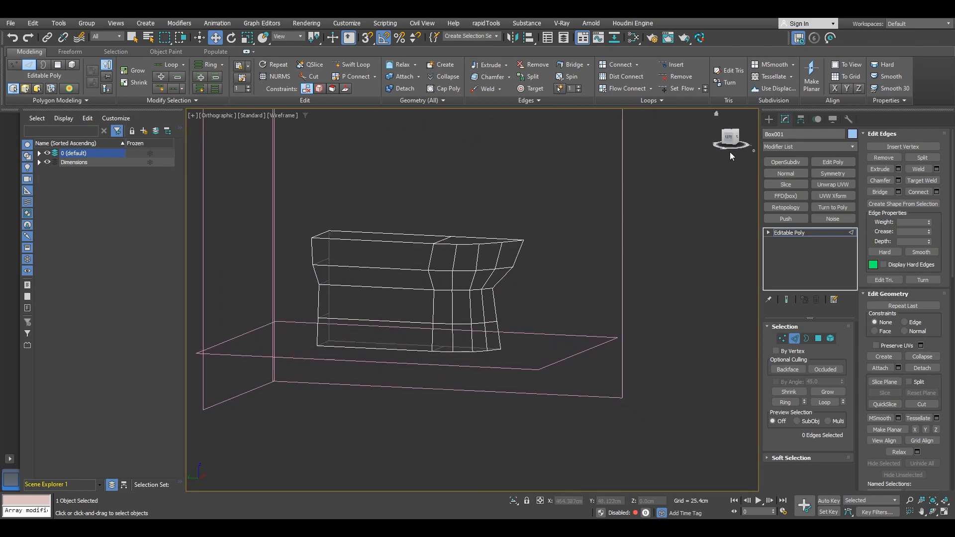
{"action": "left_click", "coordinate": [730, 138]}
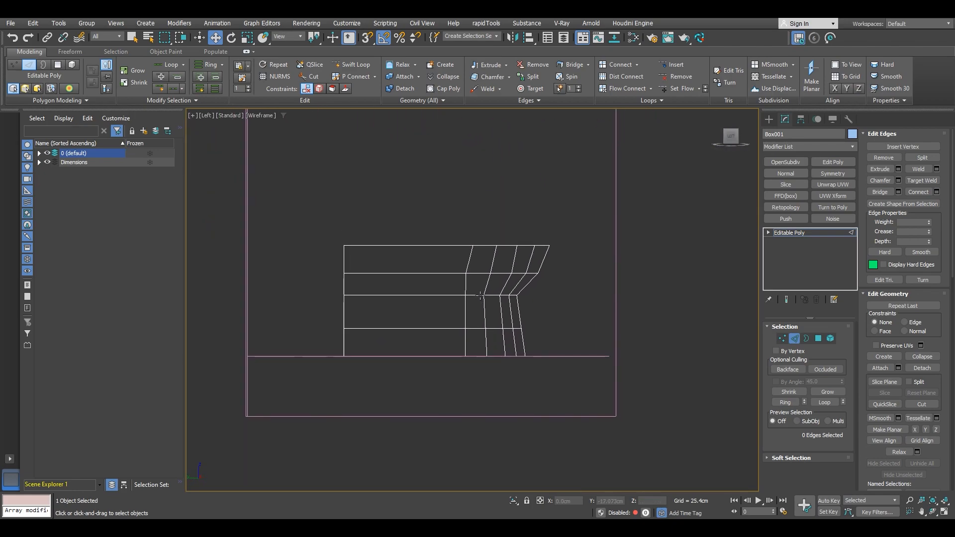
{"action": "key", "text": "F3"}
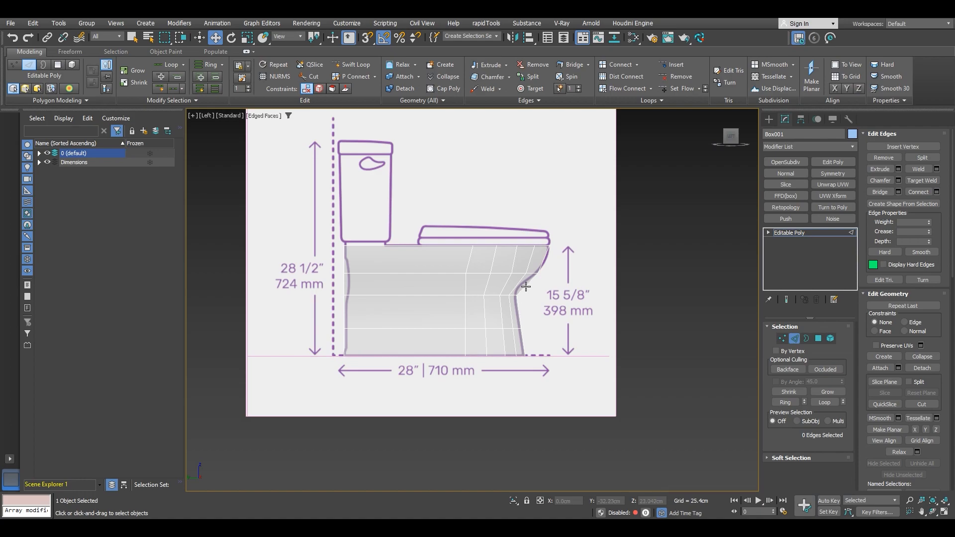
{"action": "scroll", "coordinate": [526, 288], "scroll_direction": "up", "scroll_amount": 5}
{"action": "scroll", "coordinate": [501, 324], "scroll_direction": "down", "scroll_amount": 3}
{"action": "scroll", "coordinate": [561, 304], "scroll_direction": "up", "scroll_amount": 1}
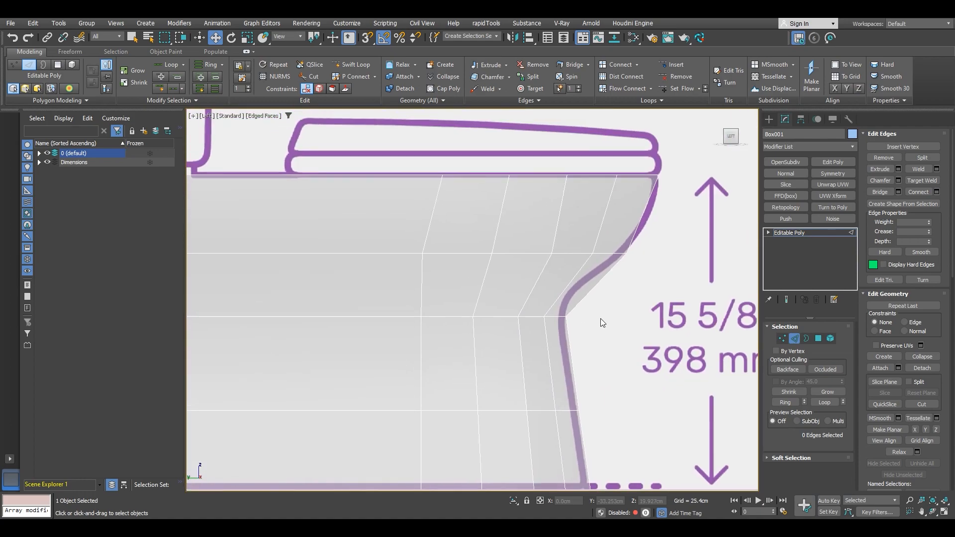
{"action": "scroll", "coordinate": [601, 319], "scroll_direction": "down", "scroll_amount": 3}
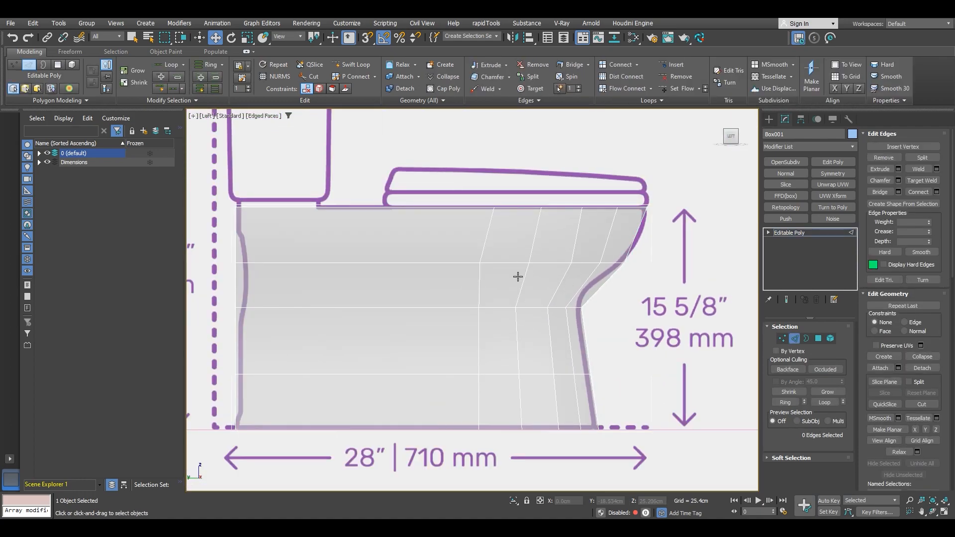
{"action": "double_click", "coordinate": [505, 263]}
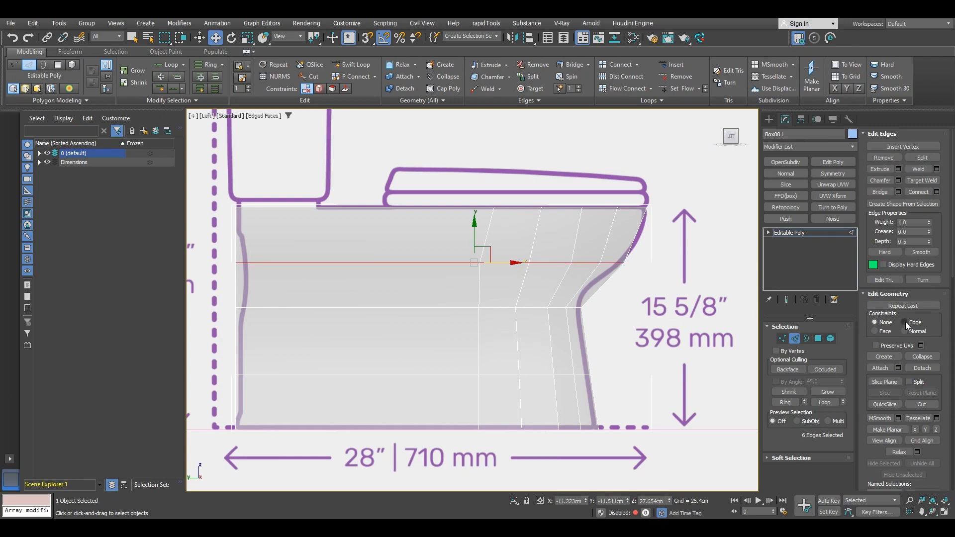
{"action": "left_click_drag", "start_coordinate": [476, 239], "coordinate": [482, 228]}
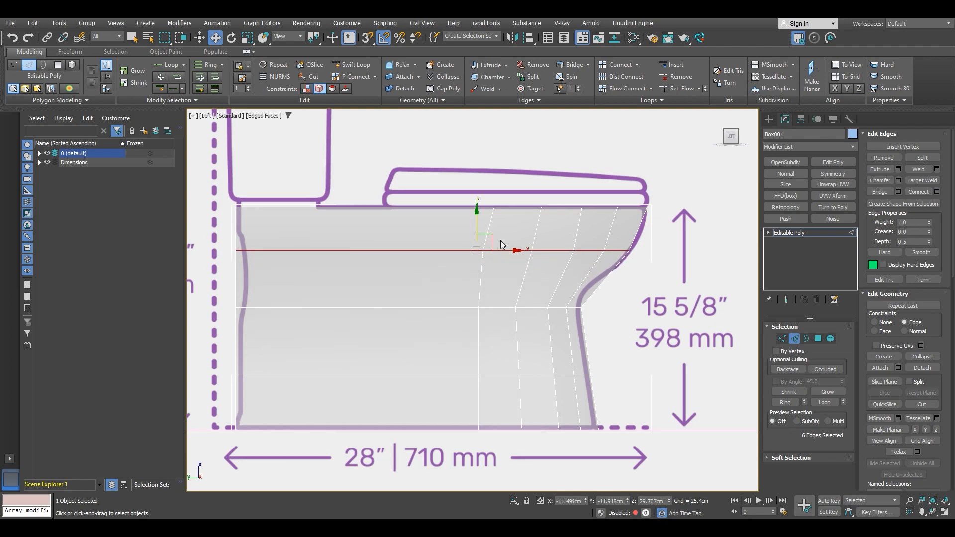
With the constraint set to None, move the rear column vertex and the three front vertices below the rim slightly forward.
{"action": "left_click", "coordinate": [784, 340]}
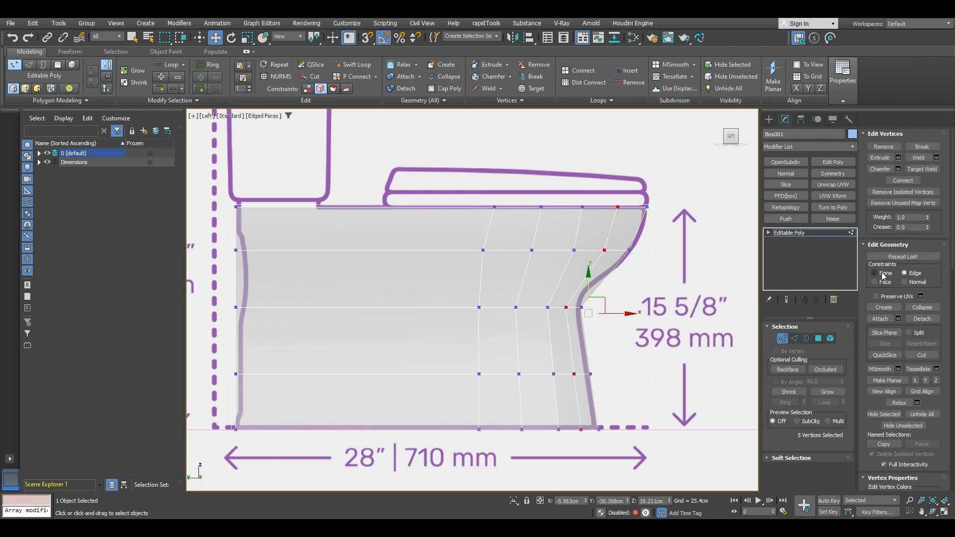
{"action": "left_click", "coordinate": [483, 250]}
{"action": "left_click_drag", "start_coordinate": [509, 250], "coordinate": [514, 251]}
{"action": "left_click_drag", "start_coordinate": [658, 273], "coordinate": [572, 231]}
{"action": "left_click_drag", "start_coordinate": [645, 251], "coordinate": [642, 250]}
Select the whole waist row of vertices and slide it slightly upward using the Edge constraint.
{"action": "middle_click_drag", "start_coordinate": [595, 335], "coordinate": [602, 315]}
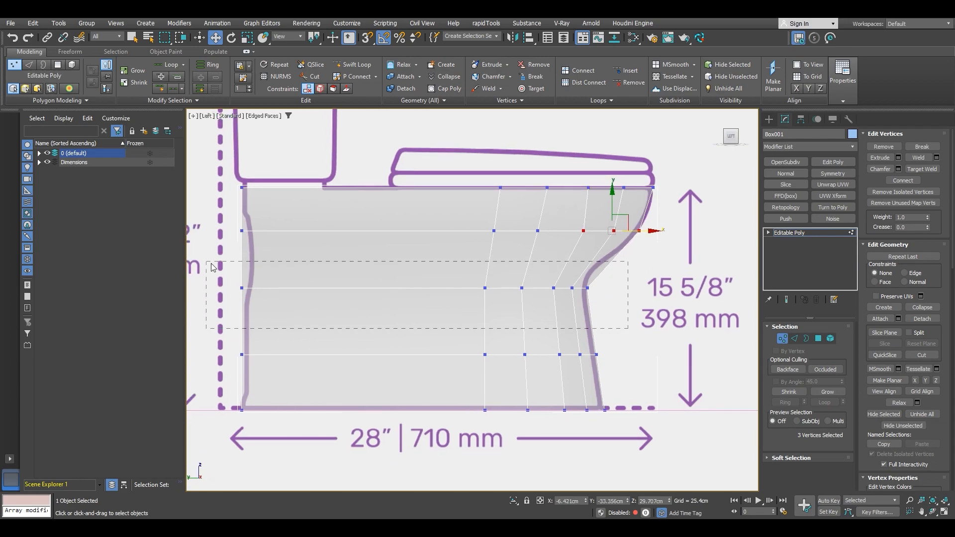
{"action": "left_click_drag", "start_coordinate": [232, 274], "coordinate": [232, 275]}
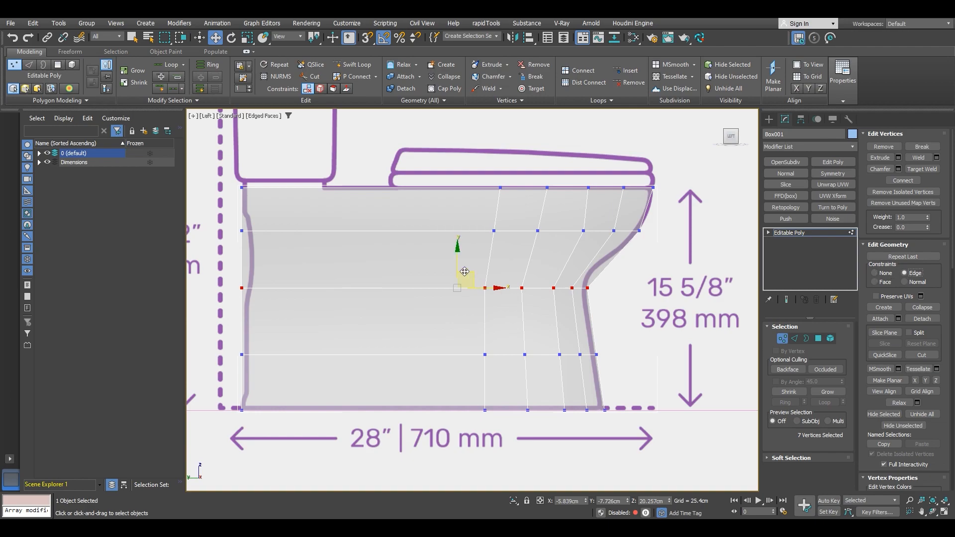
{"action": "left_click_drag", "start_coordinate": [455, 263], "coordinate": [455, 249]}
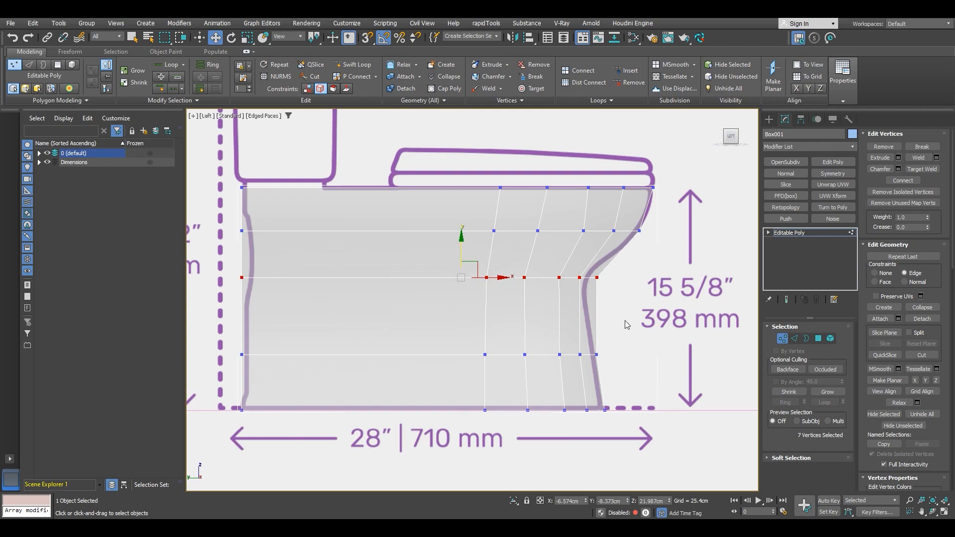
With the constraint set to None, move the three front waist vertices back to the side outline and nudge the two vertices behind them.
{"action": "left_click_drag", "start_coordinate": [611, 294], "coordinate": [552, 261]}
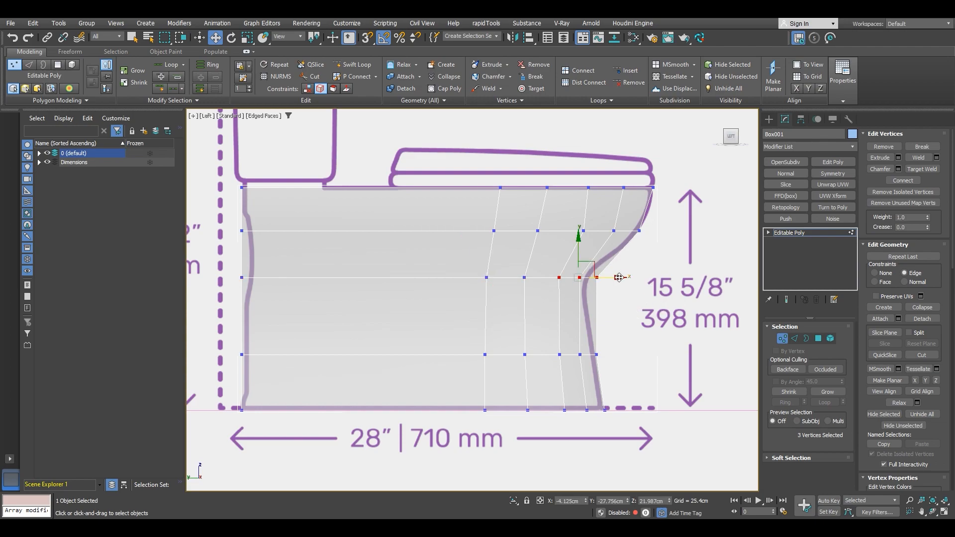
{"action": "left_click", "coordinate": [875, 273]}
{"action": "left_click_drag", "start_coordinate": [608, 277], "coordinate": [601, 279]}
{"action": "scroll", "coordinate": [595, 247], "scroll_direction": "up", "scroll_amount": 4}
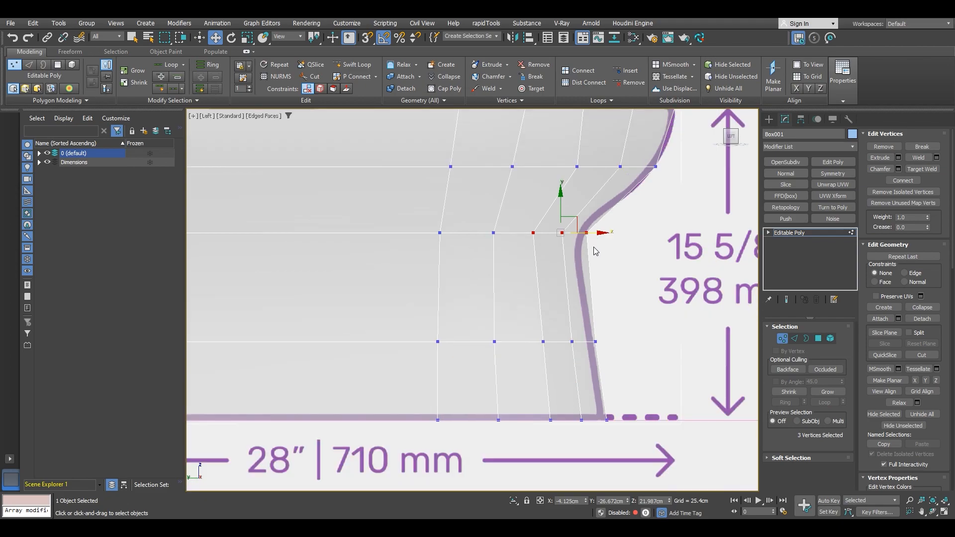
{"action": "middle_click_drag", "start_coordinate": [578, 283], "coordinate": [588, 268]}
{"action": "left_click_drag", "start_coordinate": [466, 214], "coordinate": [442, 209]}
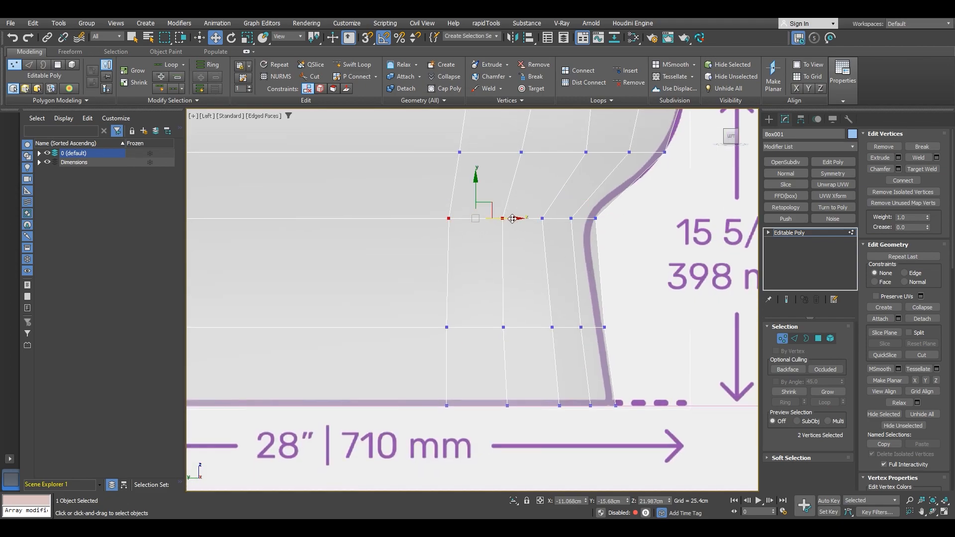
{"action": "scroll", "coordinate": [502, 255], "scroll_direction": "down", "scroll_amount": 5}
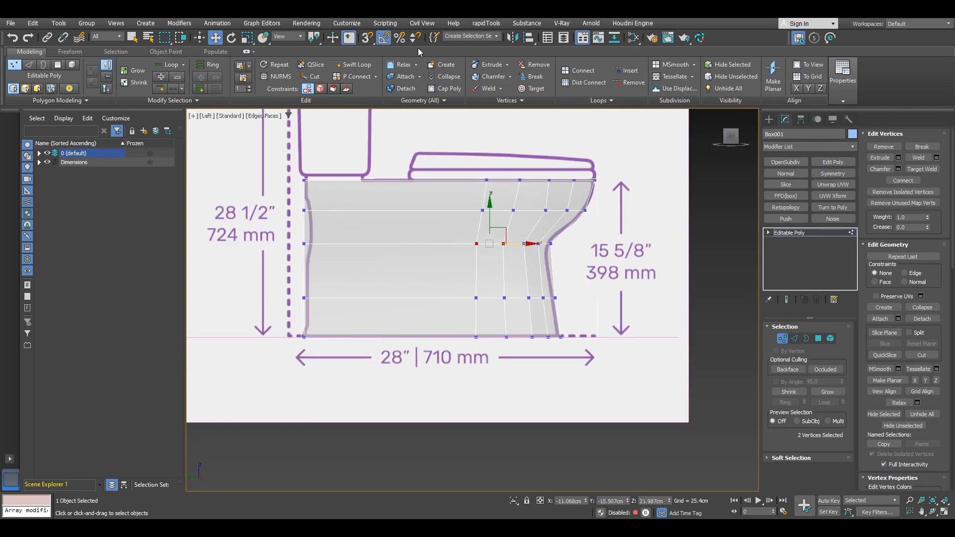
In the front view, move the outer waist vertices outward to the bowl's outline, along with the next vertex toward the centre.
{"action": "left_click", "coordinate": [362, 65]}
{"action": "middle_click_drag", "start_coordinate": [567, 289], "coordinate": [486, 317], "text": "alt"}
{"action": "key", "text": "w"}
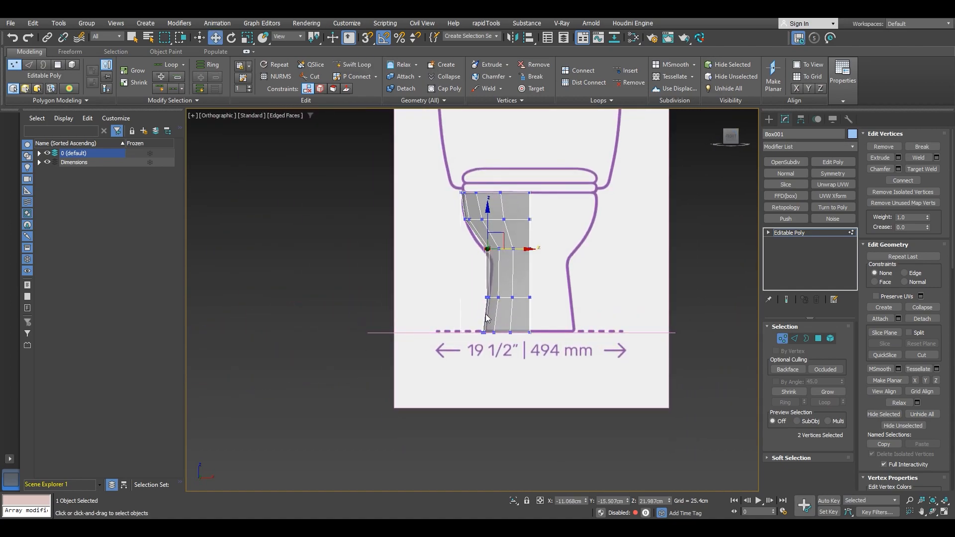
{"action": "scroll", "coordinate": [487, 319], "scroll_direction": "up", "scroll_amount": 8}
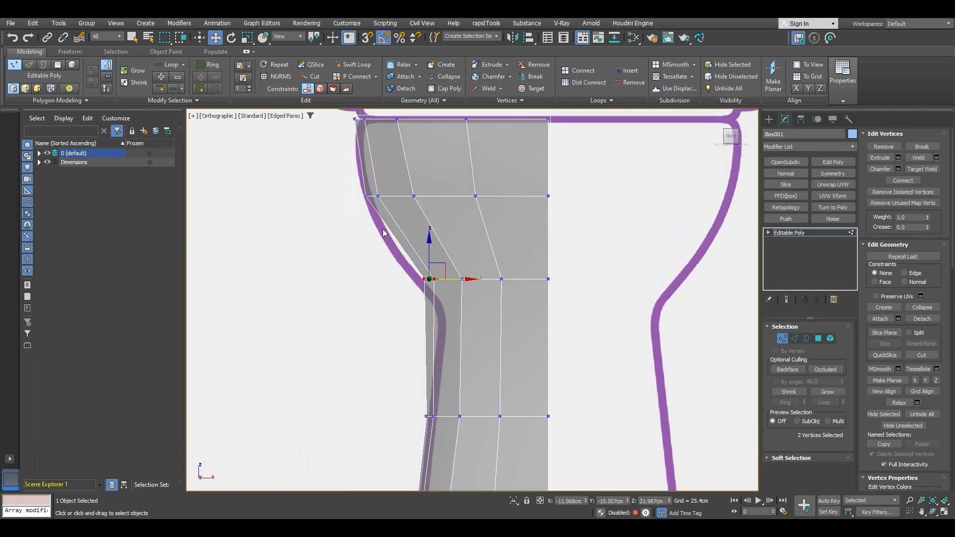
{"action": "scroll", "coordinate": [389, 241], "scroll_direction": "up", "scroll_amount": 4}
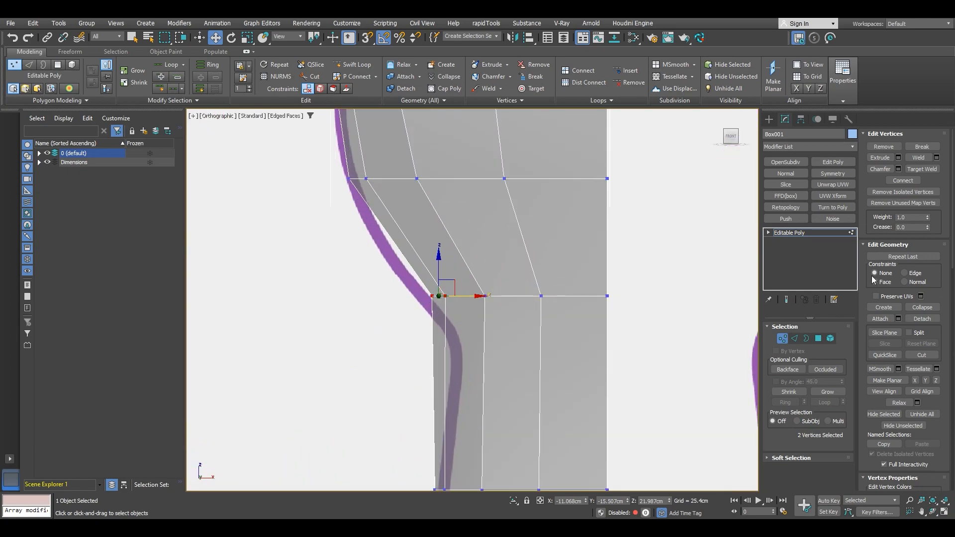
{"action": "left_click_drag", "start_coordinate": [467, 295], "coordinate": [446, 296]}
{"action": "right_click", "coordinate": [446, 296]}
{"action": "left_click_drag", "start_coordinate": [393, 347], "coordinate": [492, 268]}
{"action": "scroll", "coordinate": [493, 268], "scroll_direction": "up", "scroll_amount": 2}
{"action": "left_click_drag", "start_coordinate": [472, 313], "coordinate": [436, 309]}
{"action": "scroll", "coordinate": [437, 308], "scroll_direction": "down", "scroll_amount": 4}
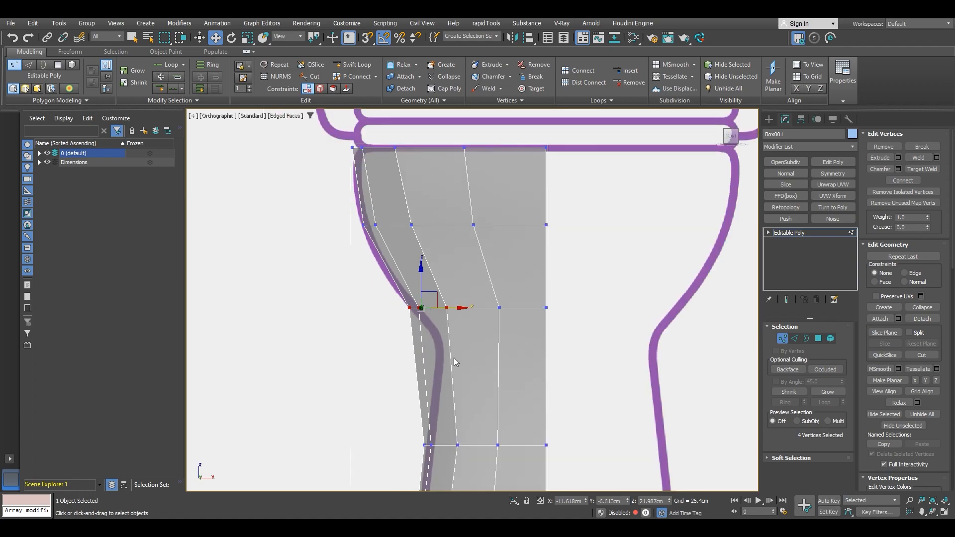
{"action": "left_click_drag", "start_coordinate": [515, 251], "coordinate": [513, 273]}
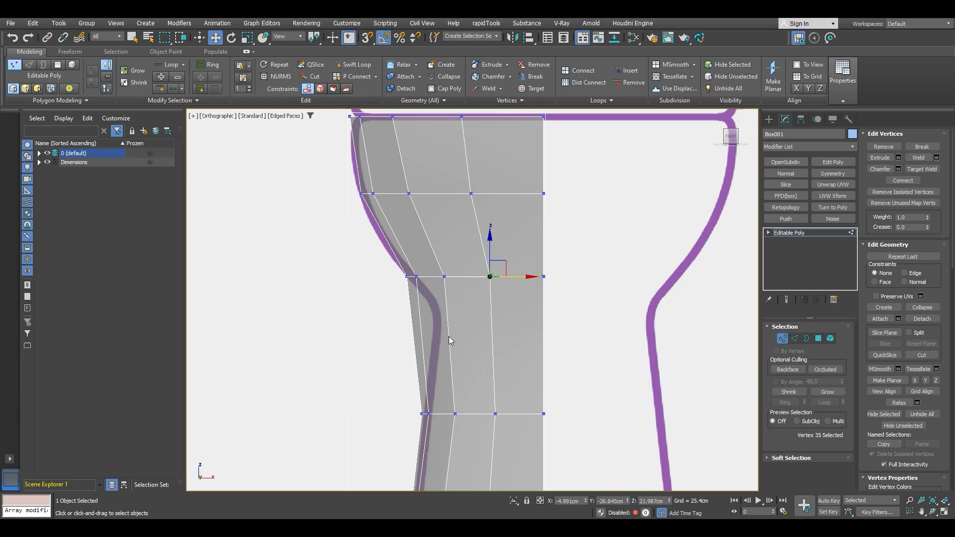
Insert two horizontal edge loops with Swift Loop between the waist row and the row below it.
{"action": "middle_click_drag", "start_coordinate": [446, 363], "coordinate": [441, 305]}
{"action": "left_click", "coordinate": [359, 66]}
{"action": "left_click", "coordinate": [482, 280]}
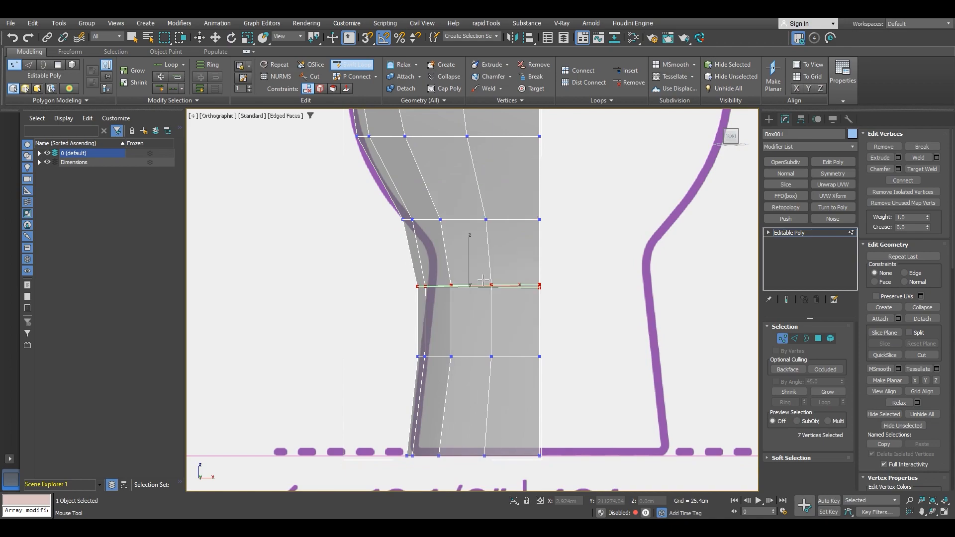
{"action": "left_click", "coordinate": [485, 252]}
{"action": "right_click", "coordinate": [443, 302]}
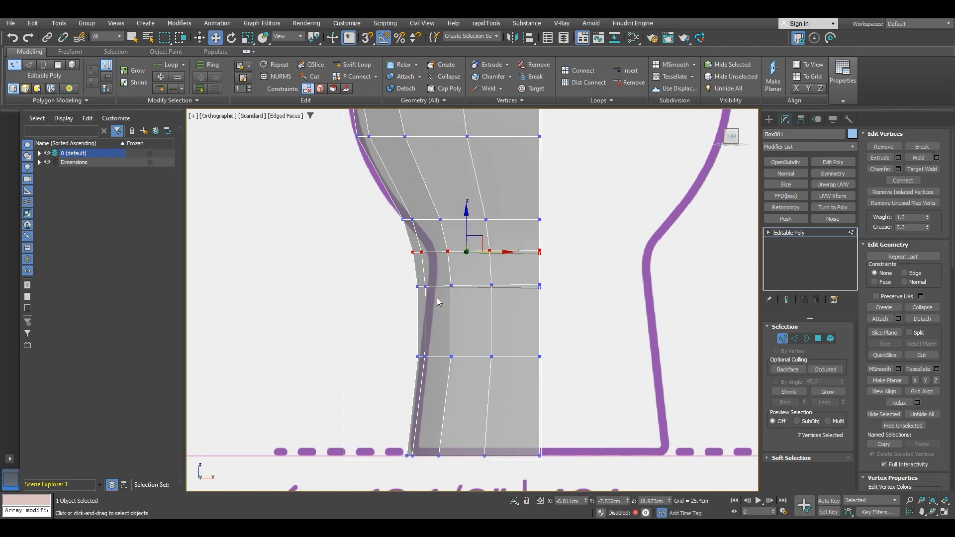
Scale and move the four outer vertices of the upper new loop inward to fit the front outline.
{"action": "left_click_drag", "start_coordinate": [458, 242], "coordinate": [487, 246]}
{"action": "key", "text": "r"}
{"action": "scroll", "coordinate": [398, 251], "scroll_direction": "up", "scroll_amount": 3}
{"action": "left_click_drag", "start_coordinate": [383, 252], "coordinate": [392, 251]}
{"action": "key", "text": "w"}
{"action": "left_click_drag", "start_coordinate": [460, 254], "coordinate": [481, 252]}
{"action": "middle_click_drag", "start_coordinate": [487, 307], "coordinate": [467, 261]}
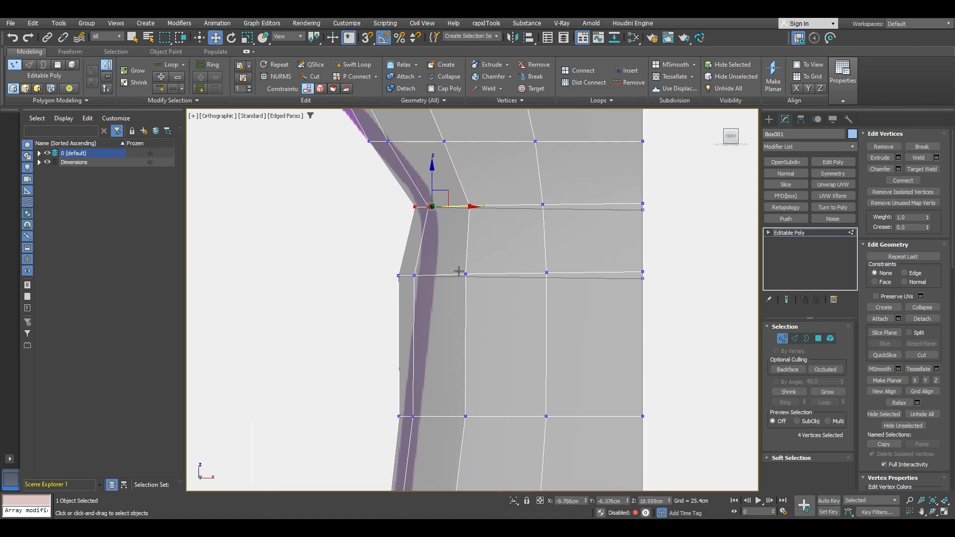
Scale and move the four outer vertices of the lower new loop inward to fit the front outline.
{"action": "left_click_drag", "start_coordinate": [478, 258], "coordinate": [479, 258]}
{"action": "key", "text": "r"}
{"action": "left_click_drag", "start_coordinate": [386, 275], "coordinate": [461, 277]}
{"action": "key", "text": "w"}
{"action": "scroll", "coordinate": [464, 338], "scroll_direction": "down", "scroll_amount": 2}
{"action": "middle_click_drag", "start_coordinate": [465, 337], "coordinate": [470, 282]}
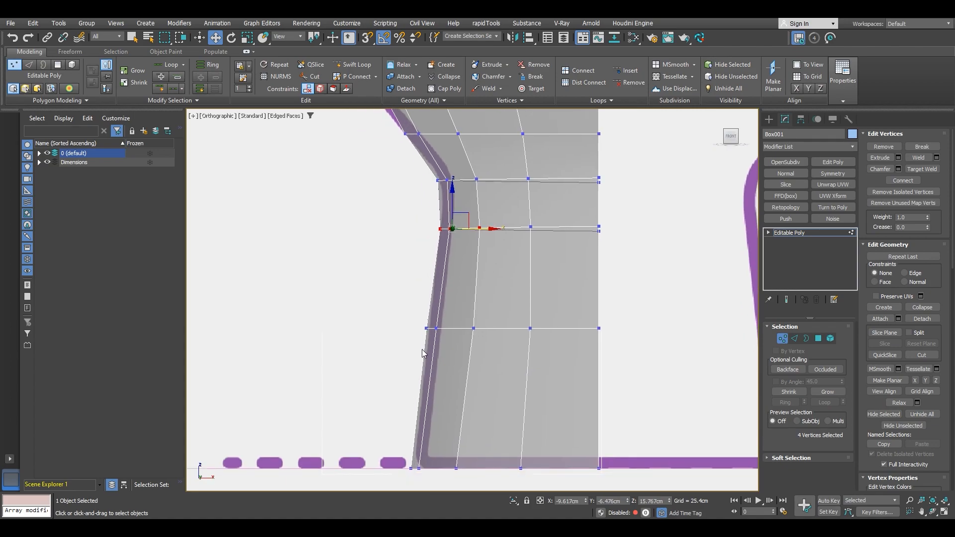
Shift the outer vertices of the row midway down the base slightly inward toward the front outline.
{"action": "scroll", "coordinate": [453, 350], "scroll_direction": "up", "scroll_amount": 3}
{"action": "left_click_drag", "start_coordinate": [478, 307], "coordinate": [470, 319]}
{"action": "left_click", "coordinate": [509, 350]}
{"action": "left_click_drag", "start_coordinate": [509, 350], "coordinate": [467, 299]}
{"action": "left_click_drag", "start_coordinate": [511, 321], "coordinate": [506, 321]}
{"action": "scroll", "coordinate": [486, 302], "scroll_direction": "down", "scroll_amount": 3}
{"action": "scroll", "coordinate": [456, 326], "scroll_direction": "up", "scroll_amount": 4}
Move the four outer vertices of the bottom row slightly inward to match the base outline.
{"action": "left_click_drag", "start_coordinate": [419, 336], "coordinate": [523, 275]}
{"action": "scroll", "coordinate": [490, 295], "scroll_direction": "up", "scroll_amount": 2}
{"action": "left_click_drag", "start_coordinate": [434, 309], "coordinate": [441, 309]}
{"action": "scroll", "coordinate": [443, 309], "scroll_direction": "down", "scroll_amount": 5}
{"action": "middle_click_drag", "start_coordinate": [448, 289], "coordinate": [441, 366]}
{"action": "middle_click_drag", "start_coordinate": [480, 258], "coordinate": [478, 313]}
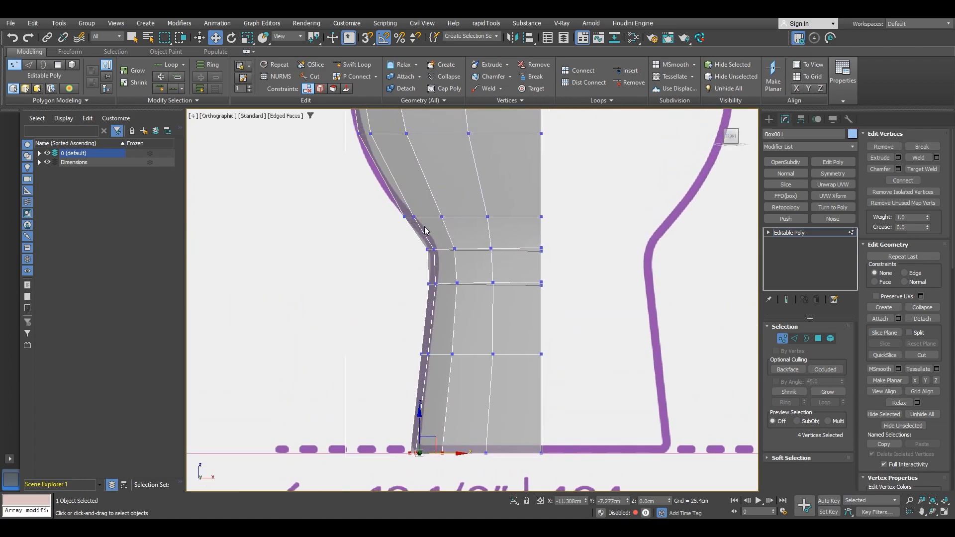
Select the seven vertices of the row just below the bowl's rim and make them planar along Z.
{"action": "scroll", "coordinate": [429, 250], "scroll_direction": "up", "scroll_amount": 4}
{"action": "left_click_drag", "start_coordinate": [513, 223], "coordinate": [512, 224]}
{"action": "scroll", "coordinate": [490, 245], "scroll_direction": "up", "scroll_amount": 3}
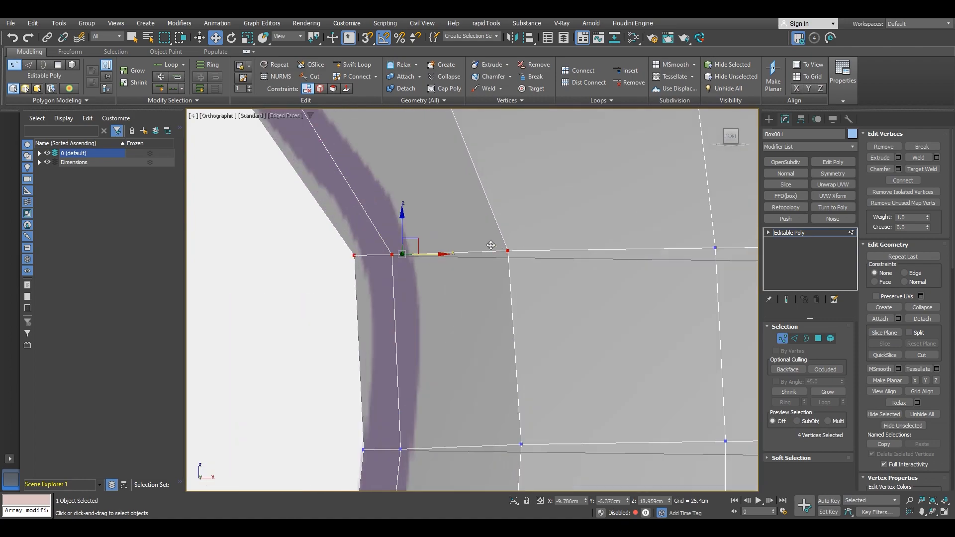
{"action": "scroll", "coordinate": [393, 256], "scroll_direction": "down", "scroll_amount": 3}
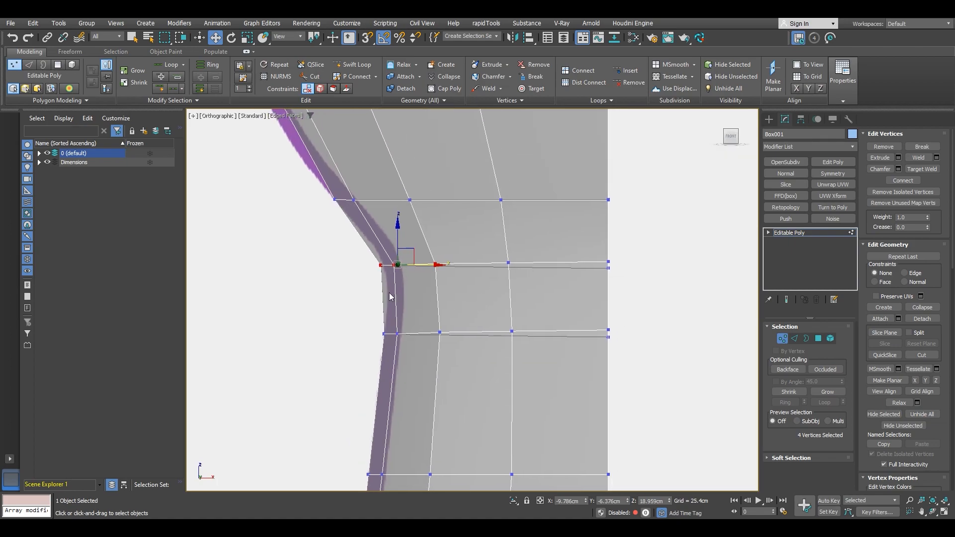
{"action": "left_click_drag", "start_coordinate": [342, 283], "coordinate": [628, 244]}
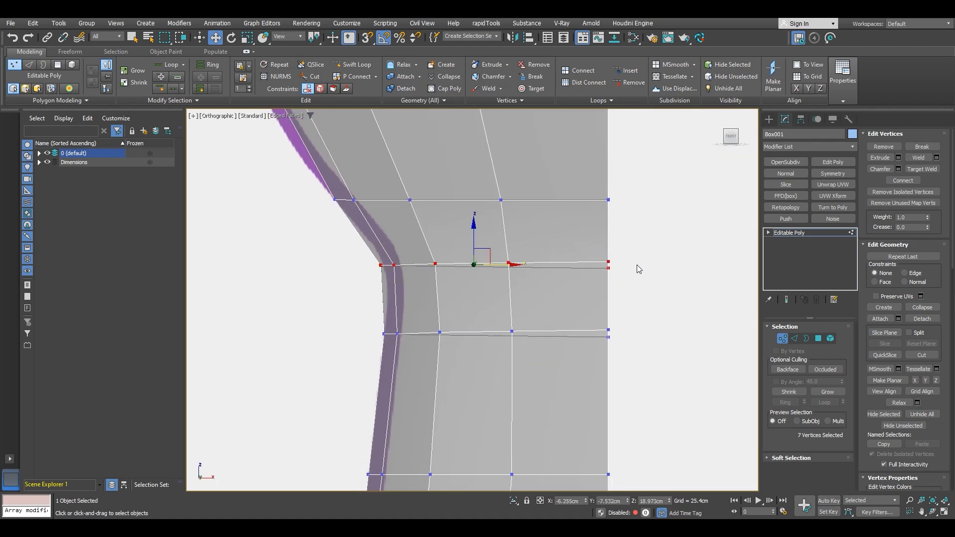
{"action": "scroll", "coordinate": [437, 321], "scroll_direction": "down", "scroll_amount": 3}
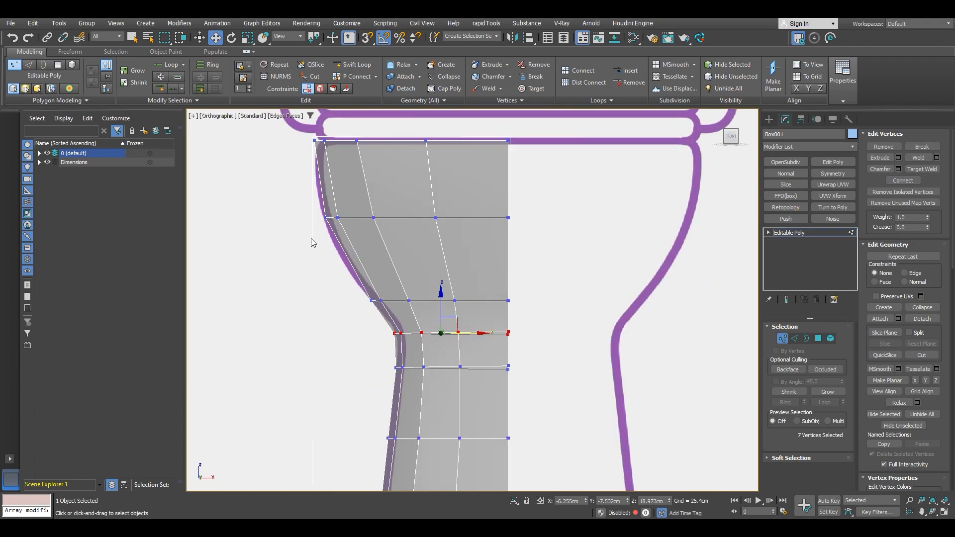
{"action": "left_click_drag", "start_coordinate": [508, 209], "coordinate": [508, 209]}
{"action": "scroll", "coordinate": [451, 254], "scroll_direction": "up", "scroll_amount": 2}
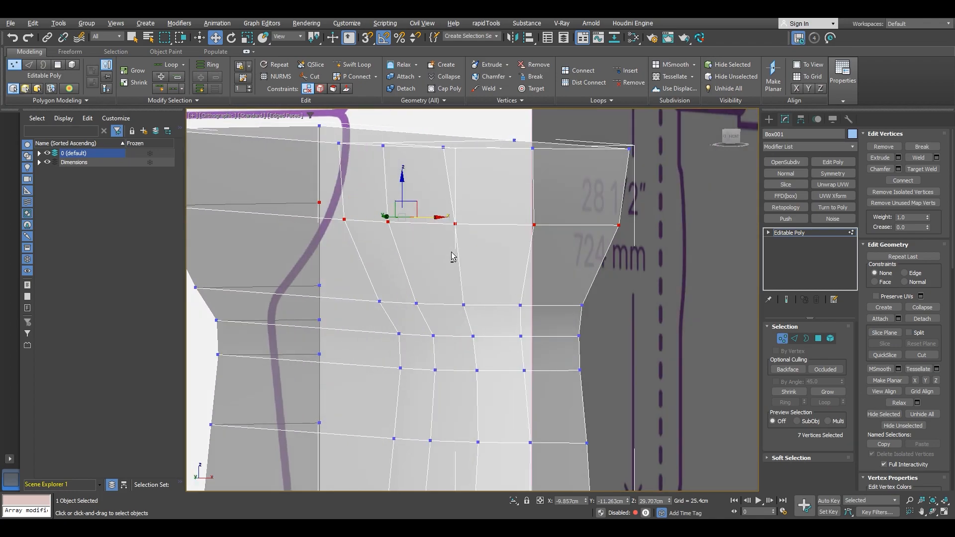
{"action": "left_click", "coordinate": [936, 381]}
{"action": "scroll", "coordinate": [417, 270], "scroll_direction": "down", "scroll_amount": 8}
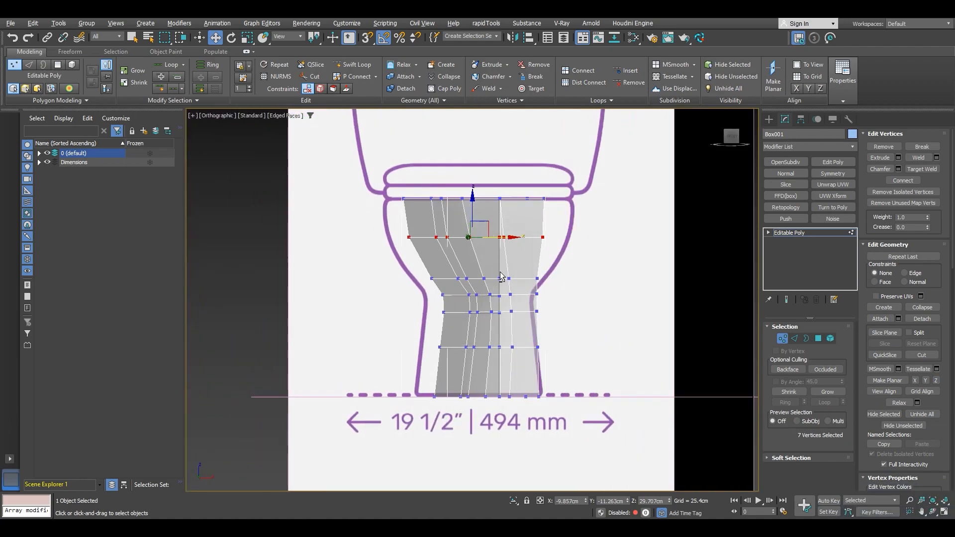
Make the vertex row at the lower bowl and the upper row of the neck planar along Z.
{"action": "middle_click_drag", "start_coordinate": [538, 294], "coordinate": [508, 295], "text": "alt"}
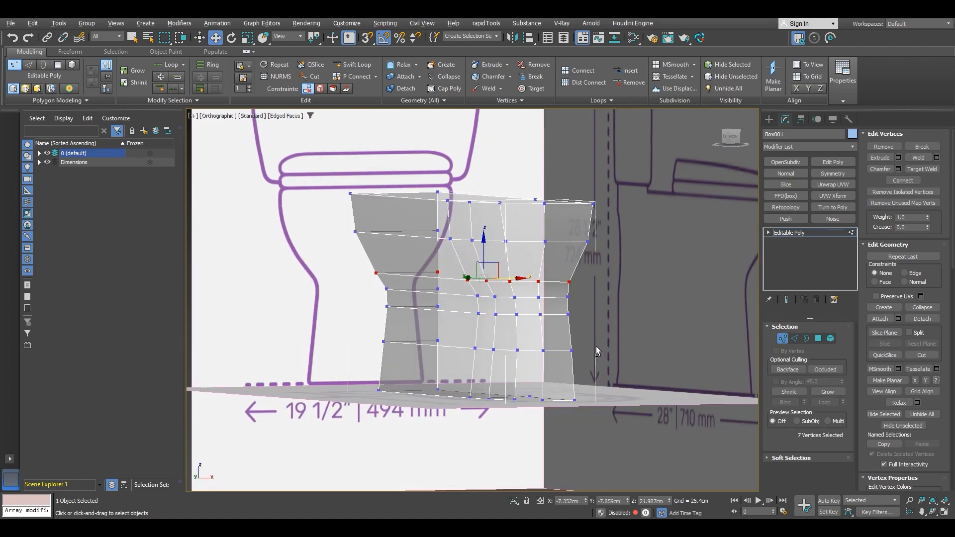
{"action": "middle_click_drag", "start_coordinate": [599, 346], "coordinate": [524, 314], "text": "alt"}
{"action": "scroll", "coordinate": [505, 304], "scroll_direction": "up", "scroll_amount": 4}
{"action": "left_click_drag", "start_coordinate": [395, 303], "coordinate": [584, 275]}
{"action": "left_click", "coordinate": [936, 380]}
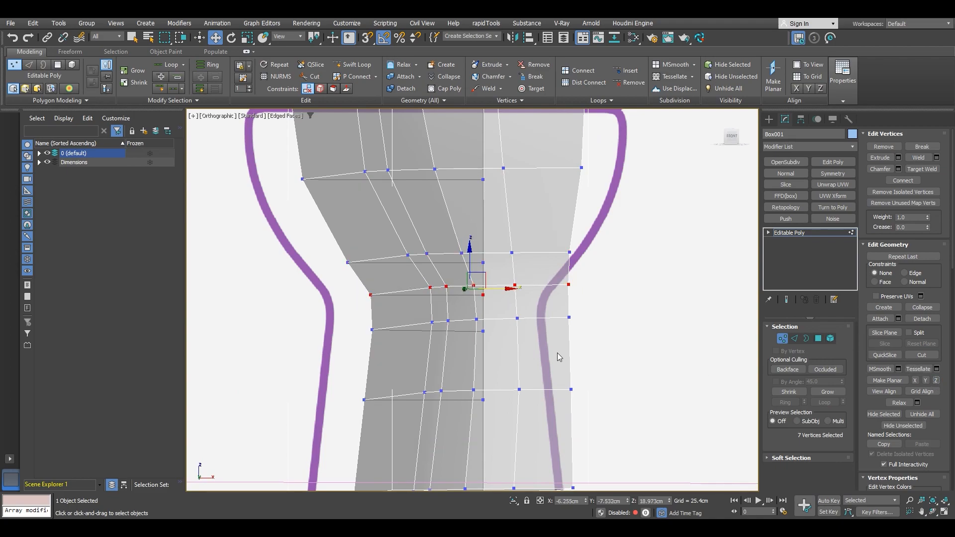
Make the lower neck row and the vertex row midway down the base planar along Z.
{"action": "left_click_drag", "start_coordinate": [368, 354], "coordinate": [583, 319]}
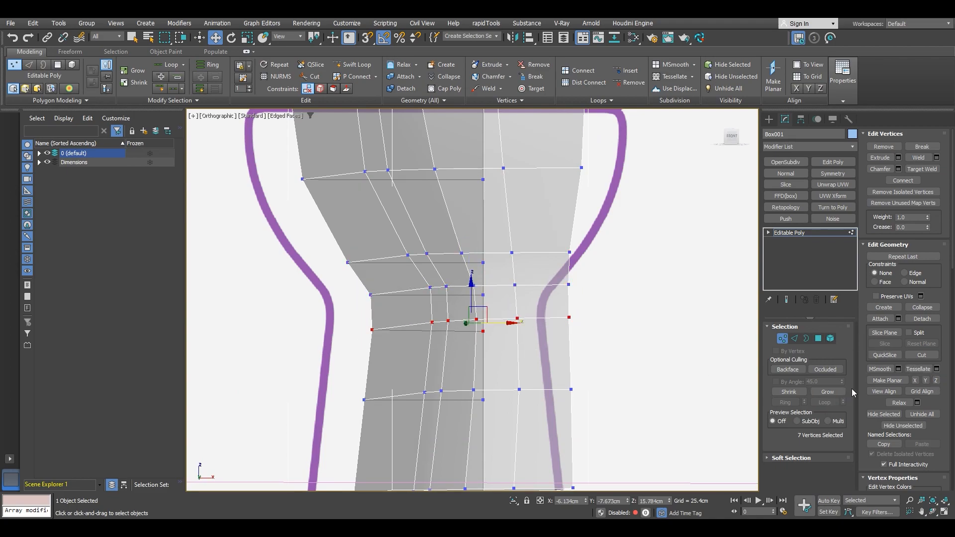
{"action": "left_click", "coordinate": [936, 380]}
{"action": "left_click_drag", "start_coordinate": [358, 416], "coordinate": [584, 381]}
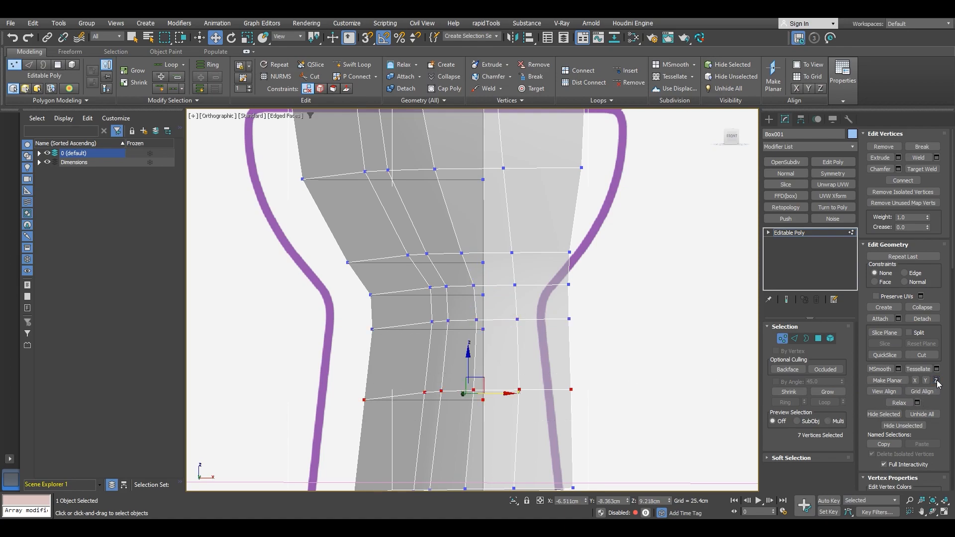
{"action": "middle_click_drag", "start_coordinate": [409, 361], "coordinate": [435, 316]}
{"action": "scroll", "coordinate": [437, 315], "scroll_direction": "down", "scroll_amount": 2}
{"action": "mouse_move", "coordinate": [489, 302]}
{"action": "middle_mouse_down", "text": "alt"}
{"action": "mouse_move", "coordinate": [470, 312]}
{"action": "mouse_move", "coordinate": [557, 318]}
{"action": "mouse_move", "coordinate": [475, 295]}
{"action": "middle_mouse_up", "text": "alt"}
{"action": "left_click", "coordinate": [731, 135]}
{"action": "scroll", "coordinate": [480, 350], "scroll_direction": "up", "scroll_amount": 3}
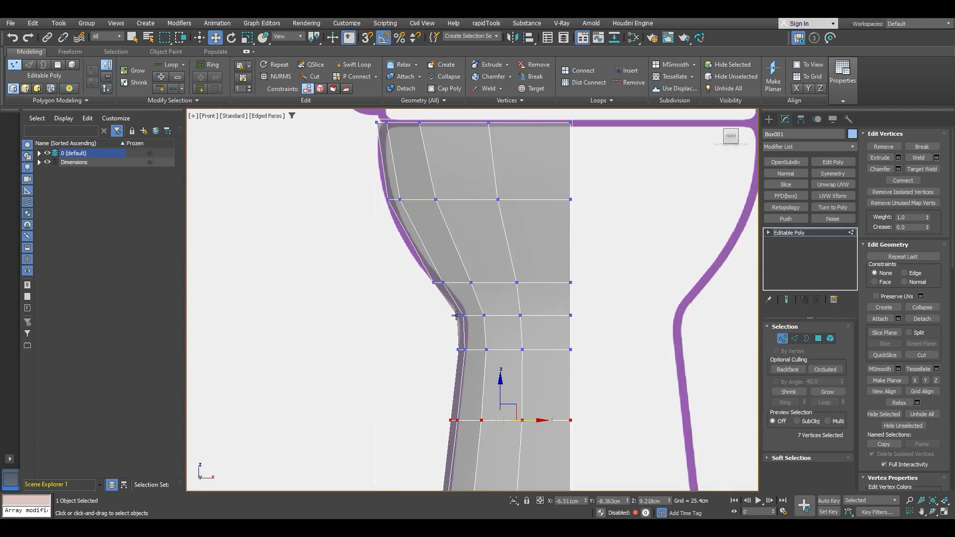
Insert a horizontal edge loop across the middle of the bowl with SwiftLoop, between the two existing bowl rows.
{"action": "scroll", "coordinate": [407, 243], "scroll_direction": "up", "scroll_amount": 3}
{"action": "scroll", "coordinate": [455, 270], "scroll_direction": "down", "scroll_amount": 3}
{"action": "middle_click_drag", "start_coordinate": [495, 269], "coordinate": [484, 325]}
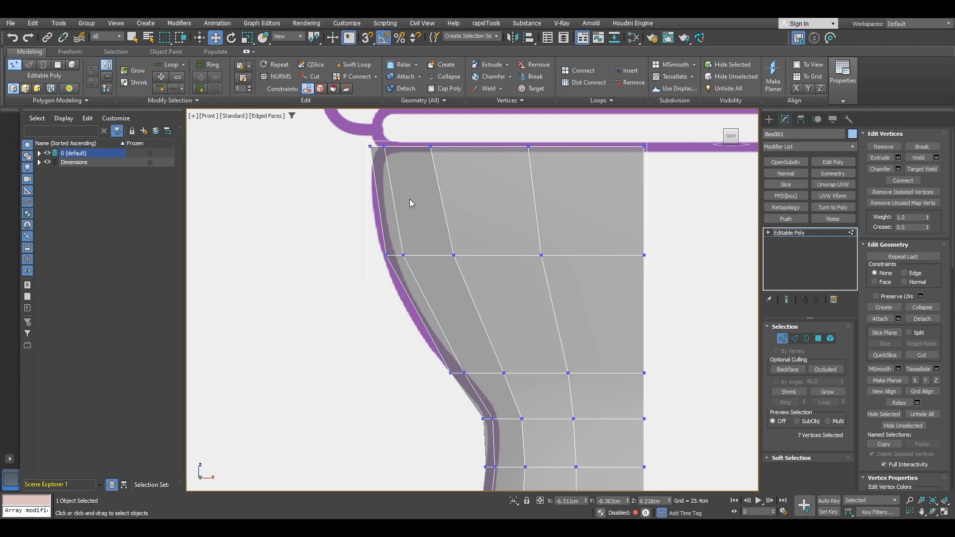
{"action": "left_click", "coordinate": [352, 64]}
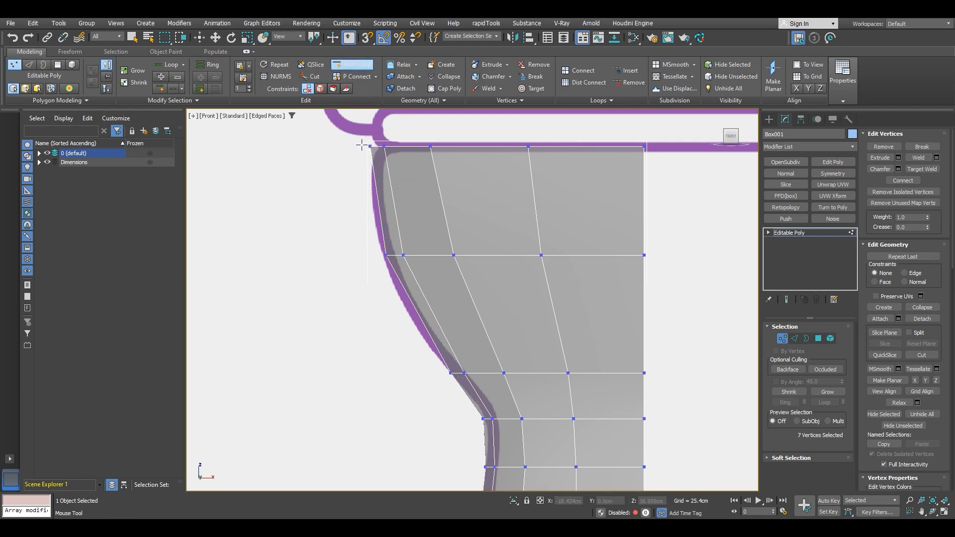
{"action": "left_click", "coordinate": [433, 314]}
{"action": "scroll", "coordinate": [497, 318], "scroll_direction": "down", "scroll_amount": 2}
{"action": "middle_click_drag", "start_coordinate": [504, 442], "coordinate": [506, 324]}
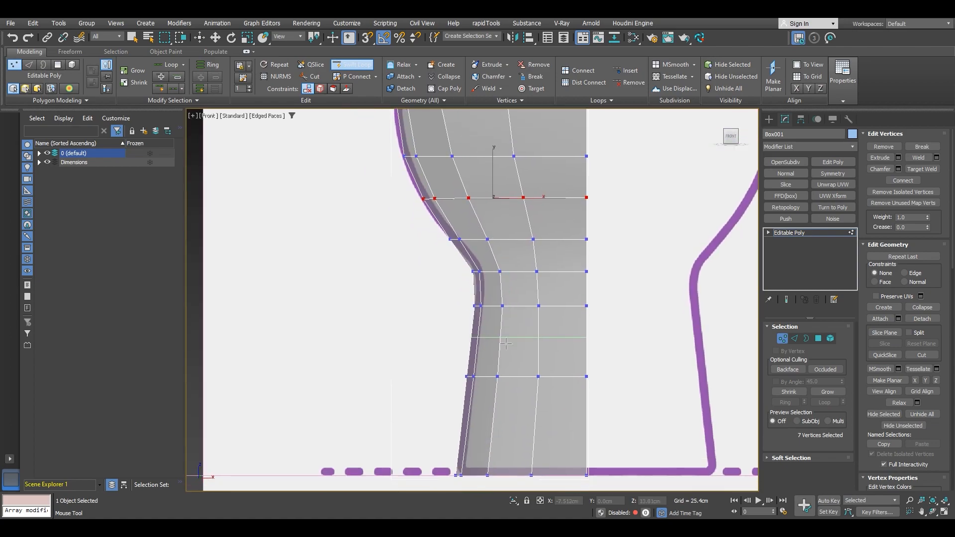
{"action": "scroll", "coordinate": [500, 355], "scroll_direction": "up", "scroll_amount": 2}
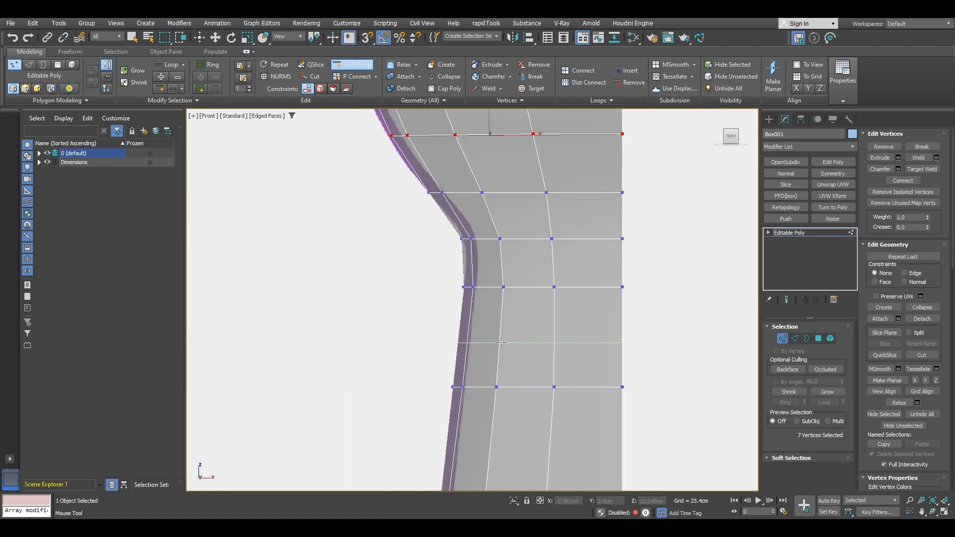
Insert horizontal edge loops with SwiftLoop between the two neck rows, just above the neck, and across the lower bowl.
{"action": "left_click", "coordinate": [507, 263]}
{"action": "left_click", "coordinate": [482, 238]}
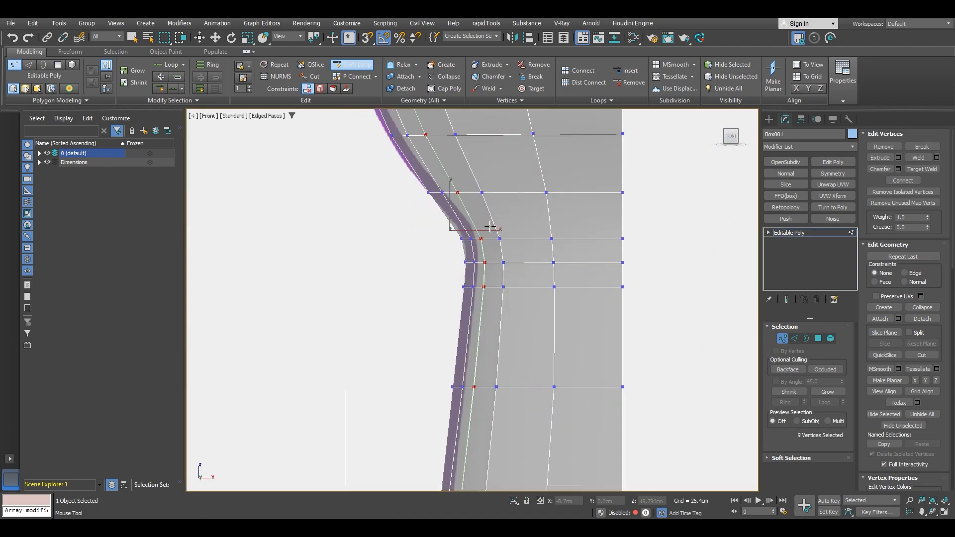
{"action": "key", "text": "ctrl+z"}
{"action": "left_click", "coordinate": [495, 211]}
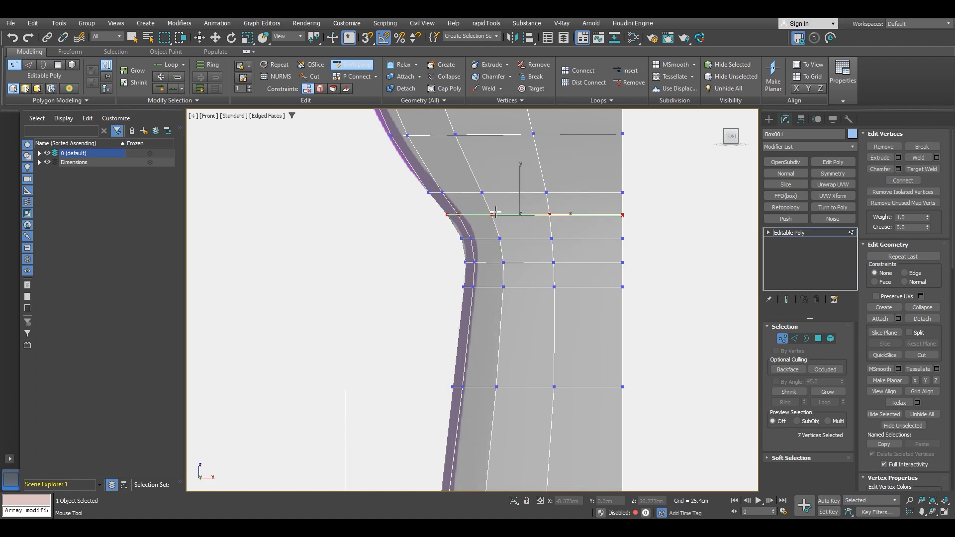
{"action": "middle_click_drag", "start_coordinate": [502, 215], "coordinate": [502, 279]}
{"action": "left_click", "coordinate": [469, 225]}
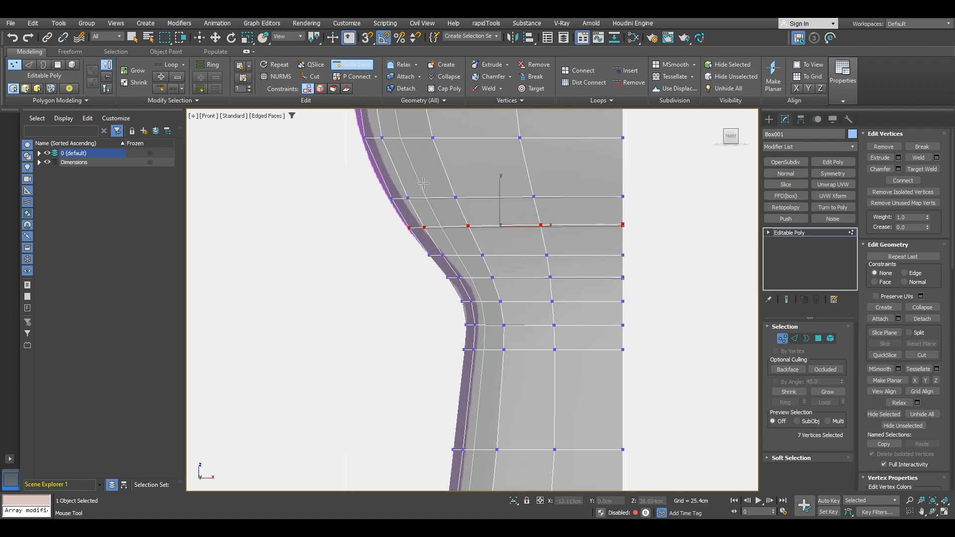
Scale and move the outer vertices of the newest lower-bowl loop to follow the front outline.
{"action": "key", "text": "w"}
{"action": "scroll", "coordinate": [417, 179], "scroll_direction": "up", "scroll_amount": 5}
{"action": "middle_click_drag", "start_coordinate": [421, 214], "coordinate": [424, 218]}
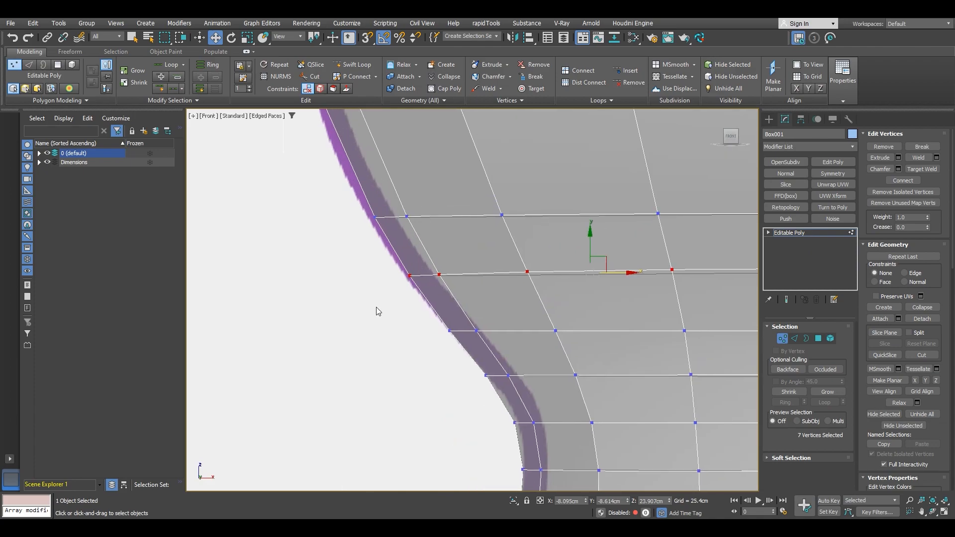
{"action": "left_click_drag", "start_coordinate": [543, 240], "coordinate": [544, 240]}
{"action": "key", "text": "e"}
{"action": "key", "text": "r"}
{"action": "left_click_drag", "start_coordinate": [484, 274], "coordinate": [477, 275]}
{"action": "key", "text": "w"}
Shift the four outer vertices of the next two rows up the bowl slightly outward to match the front outline.
{"action": "middle_click_drag", "start_coordinate": [337, 246], "coordinate": [353, 293]}
{"action": "key", "text": "r"}
{"action": "key", "text": "w"}
{"action": "left_click_drag", "start_coordinate": [469, 265], "coordinate": [460, 266]}
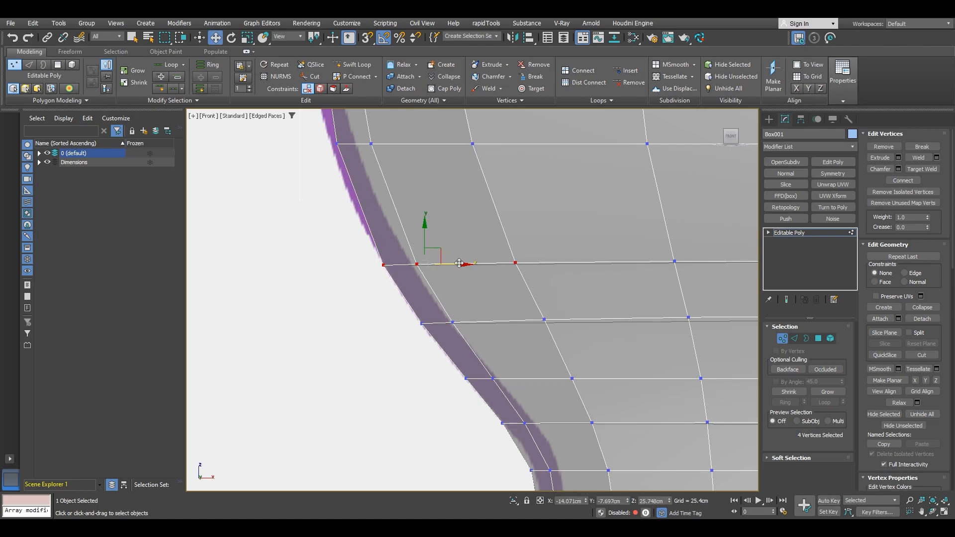
{"action": "middle_click_drag", "start_coordinate": [386, 186], "coordinate": [406, 302]}
{"action": "left_click_drag", "start_coordinate": [430, 263], "coordinate": [428, 260]}
{"action": "scroll", "coordinate": [427, 260], "scroll_direction": "down", "scroll_amount": 2}
{"action": "middle_click_drag", "start_coordinate": [456, 237], "coordinate": [461, 296]}
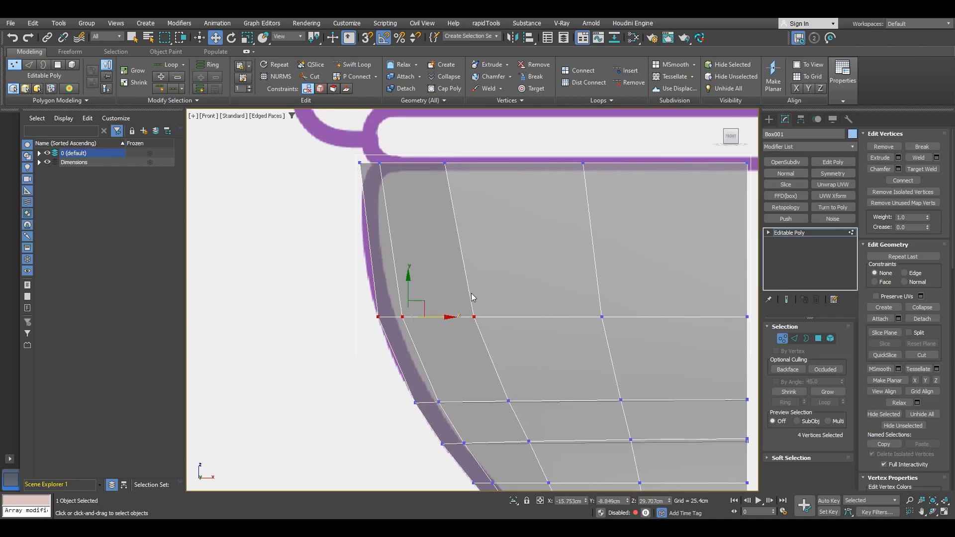
{"action": "scroll", "coordinate": [472, 297], "scroll_direction": "down", "scroll_amount": 4}
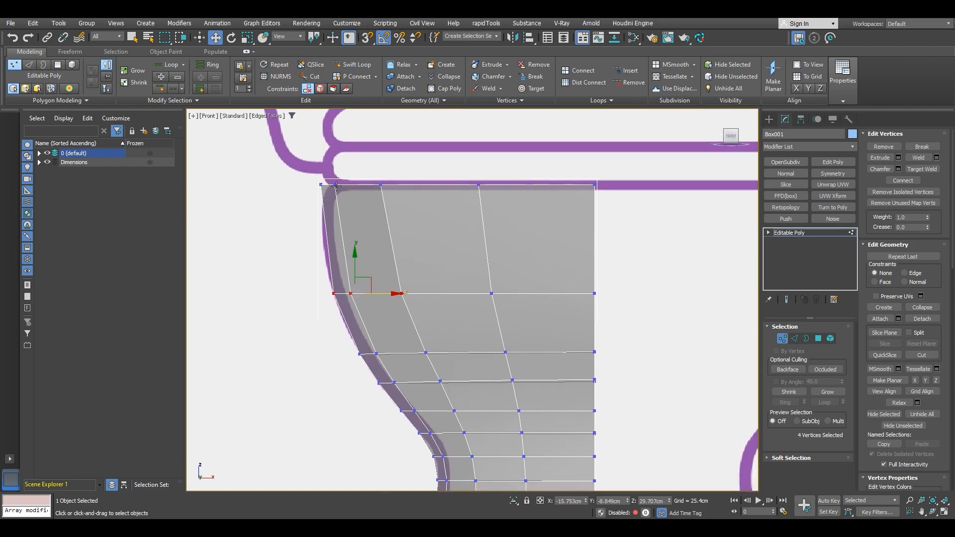
Insert a horizontal edge loop with SwiftLoop between the bowl's rim and the vertex row below it.
{"action": "scroll", "coordinate": [336, 188], "scroll_direction": "up", "scroll_amount": 8}
{"action": "left_click", "coordinate": [351, 65]}
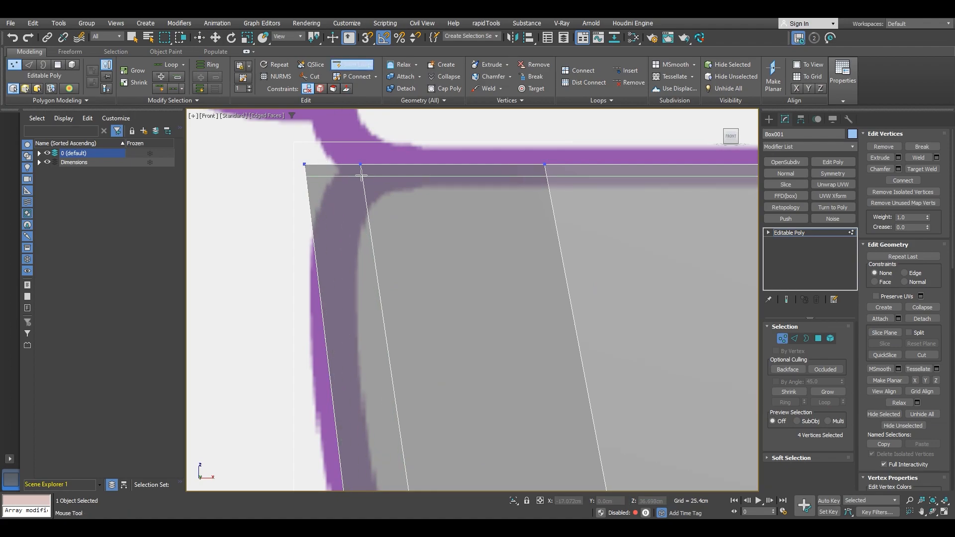
{"action": "scroll", "coordinate": [391, 264], "scroll_direction": "down", "scroll_amount": 4}
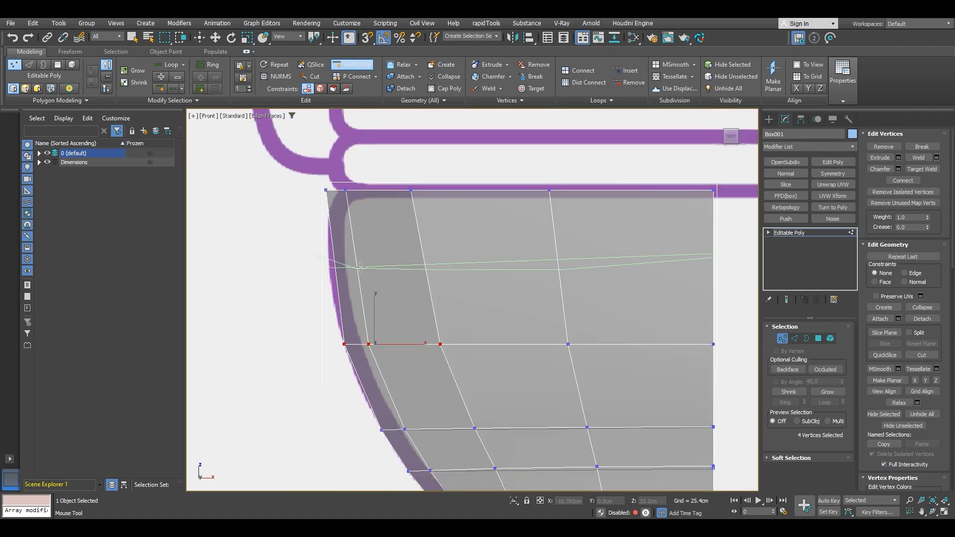
{"action": "left_click", "coordinate": [360, 267]}
{"action": "middle_click_drag", "start_coordinate": [361, 267], "coordinate": [425, 240], "text": "alt"}
{"action": "scroll", "coordinate": [413, 266], "scroll_direction": "down", "scroll_amount": 5}
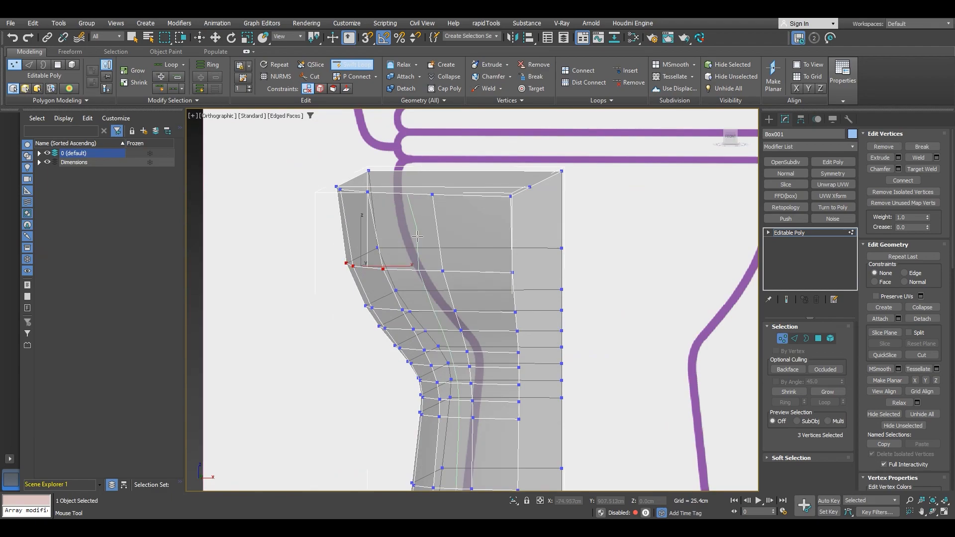
{"action": "middle_click_drag", "start_coordinate": [428, 233], "coordinate": [426, 227]}
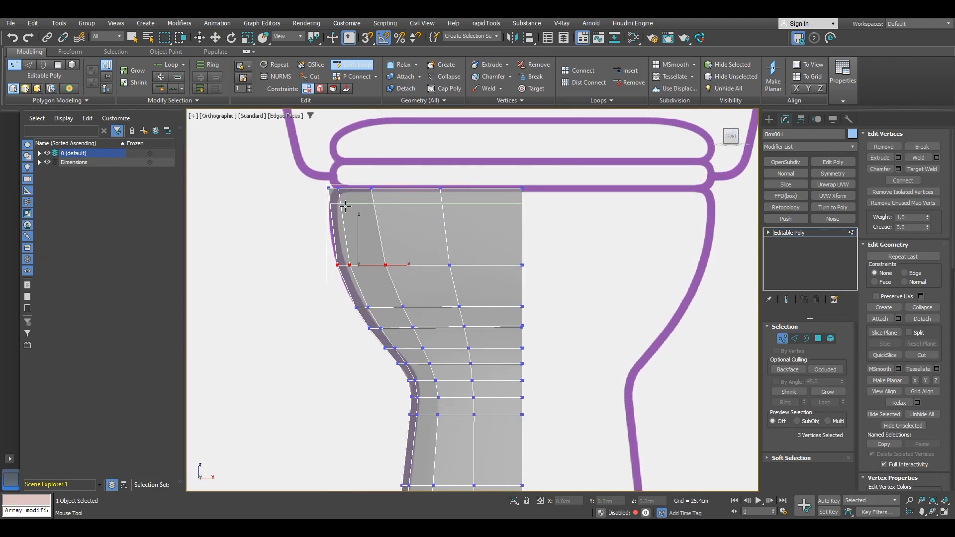
{"action": "scroll", "coordinate": [327, 188], "scroll_direction": "up", "scroll_amount": 10}
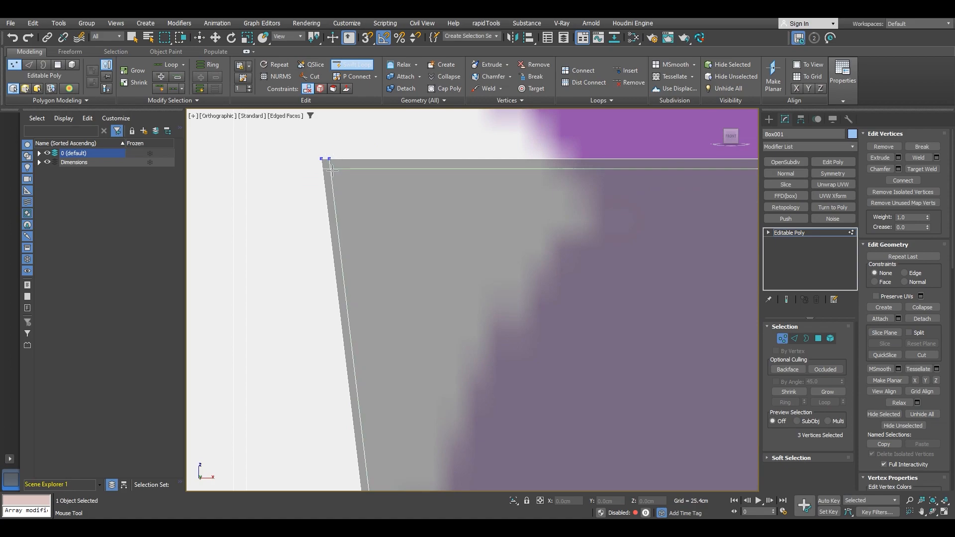
{"action": "left_click_drag", "start_coordinate": [382, 181], "coordinate": [381, 178]}
{"action": "scroll", "coordinate": [381, 179], "scroll_direction": "down", "scroll_amount": 6}
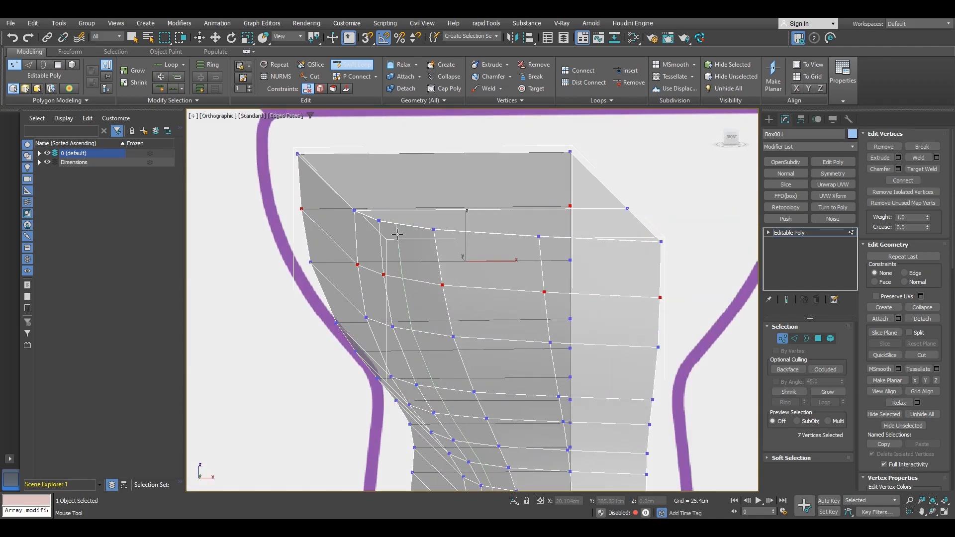
{"action": "scroll", "coordinate": [397, 234], "scroll_direction": "up", "scroll_amount": 3}
{"action": "right_click", "coordinate": [400, 238]}
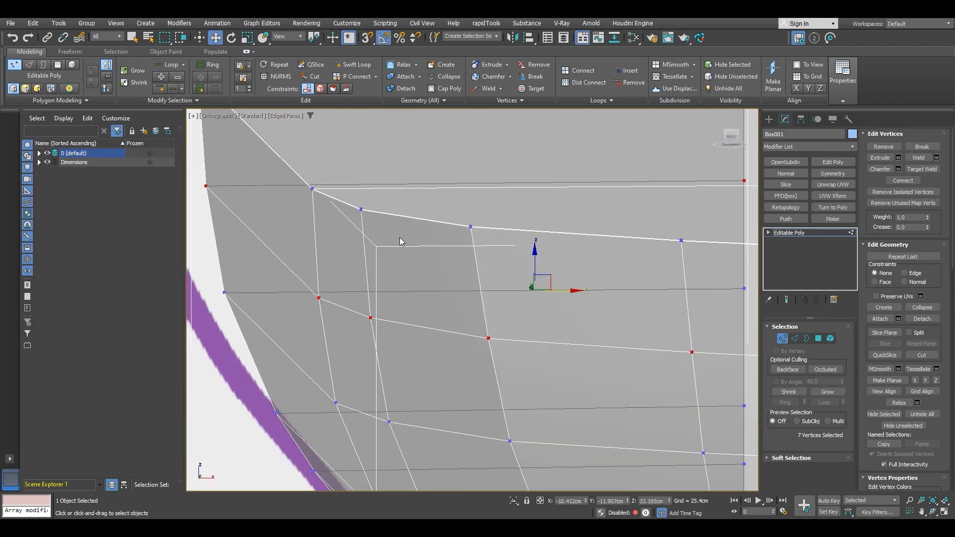
Slide the new edge loop up to just beneath the rim, clear the edge selection, and turn off the see-through display.
{"action": "left_click", "coordinate": [795, 340]}
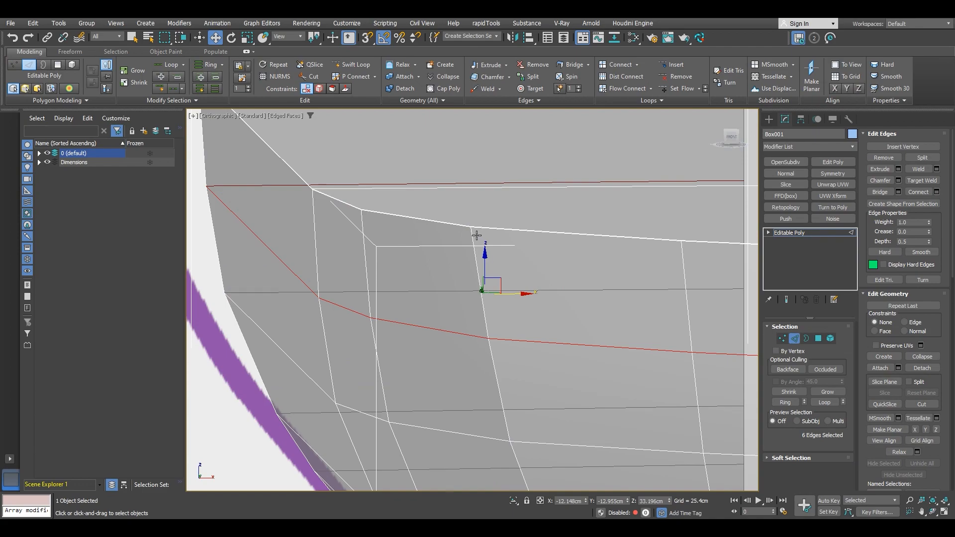
{"action": "scroll", "coordinate": [469, 226], "scroll_direction": "up", "scroll_amount": 6}
{"action": "scroll", "coordinate": [475, 231], "scroll_direction": "up", "scroll_amount": 3}
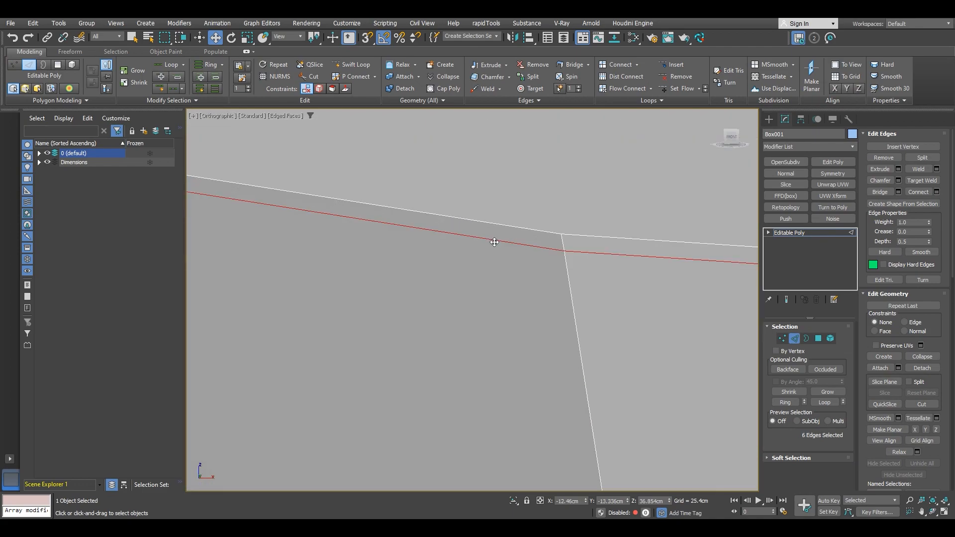
{"action": "scroll", "coordinate": [495, 249], "scroll_direction": "down", "scroll_amount": 5}
{"action": "left_click", "coordinate": [491, 289]}
{"action": "scroll", "coordinate": [494, 285], "scroll_direction": "down", "scroll_amount": 5}
{"action": "mouse_move", "coordinate": [497, 287]}
{"action": "middle_mouse_down"}
{"action": "mouse_move", "coordinate": [467, 251]}
{"action": "mouse_move", "coordinate": [515, 291]}
{"action": "mouse_move", "coordinate": [550, 228]}
{"action": "mouse_move", "coordinate": [571, 243]}
{"action": "mouse_move", "coordinate": [573, 265]}
{"action": "mouse_move", "coordinate": [524, 313]}
{"action": "mouse_move", "coordinate": [495, 316]}
{"action": "mouse_move", "coordinate": [469, 284]}
{"action": "mouse_move", "coordinate": [490, 306]}
{"action": "mouse_move", "coordinate": [510, 290]}
{"action": "mouse_move", "coordinate": [494, 252]}
{"action": "mouse_move", "coordinate": [491, 288]}
{"action": "middle_mouse_up"}
{"action": "scroll", "coordinate": [502, 306], "scroll_direction": "down", "scroll_amount": 4}
{"action": "key", "text": "alt+x"}
Create a new Standard (Legacy) material in the Slate Material Editor and assign it to the toilet body.
{"action": "key", "text": "m"}
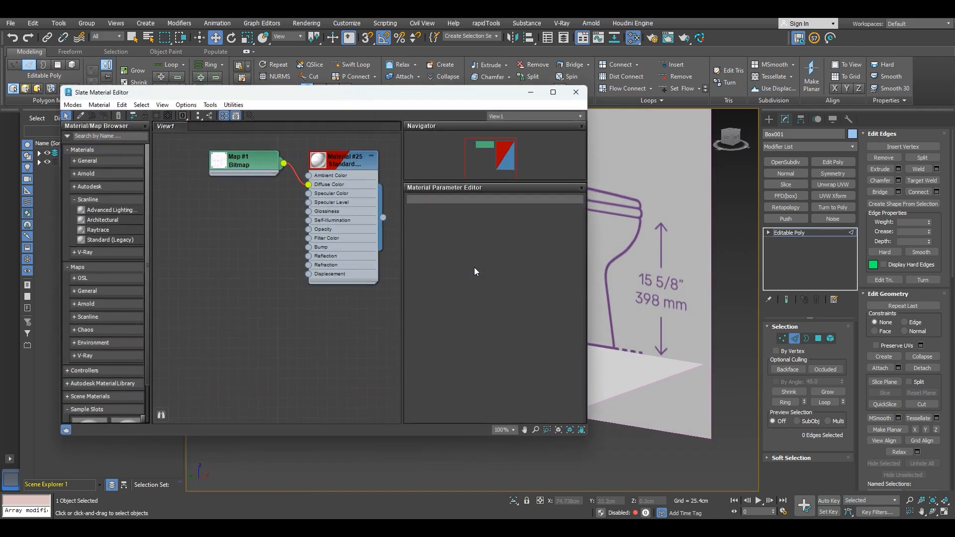
{"action": "left_click_drag", "start_coordinate": [360, 185], "coordinate": [351, 185]}
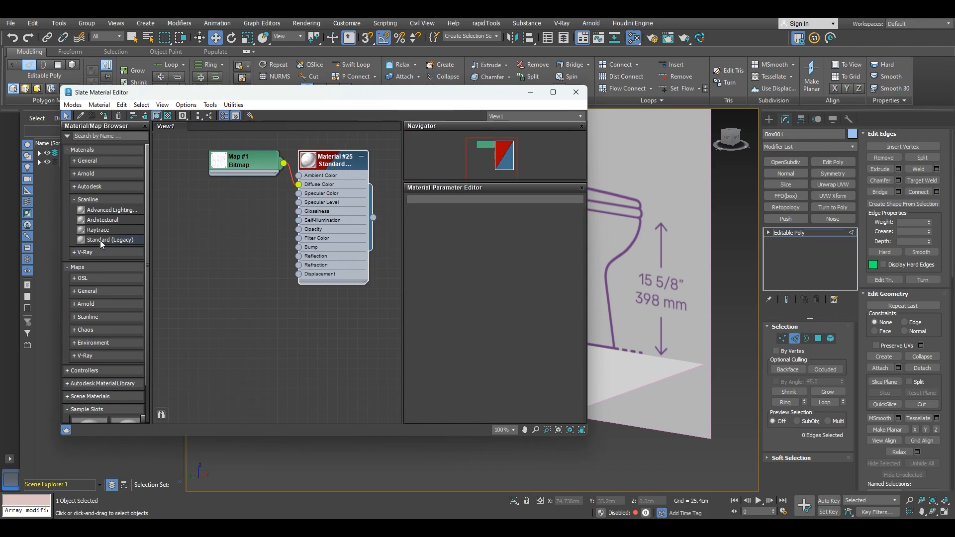
{"action": "left_click_drag", "start_coordinate": [320, 320], "coordinate": [338, 301]}
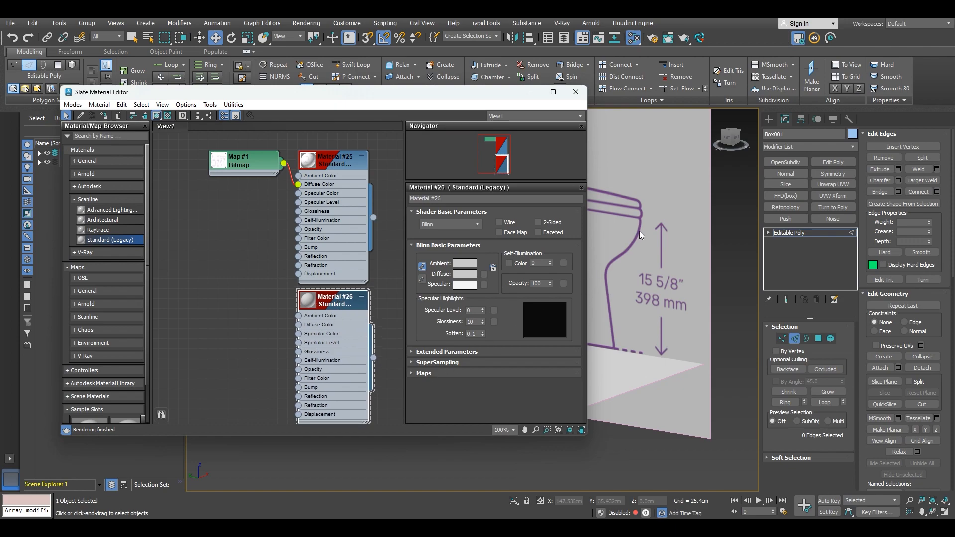
{"action": "left_click_drag", "start_coordinate": [497, 94], "coordinate": [882, 116]}
{"action": "left_click_drag", "start_coordinate": [757, 378], "coordinate": [394, 264]}
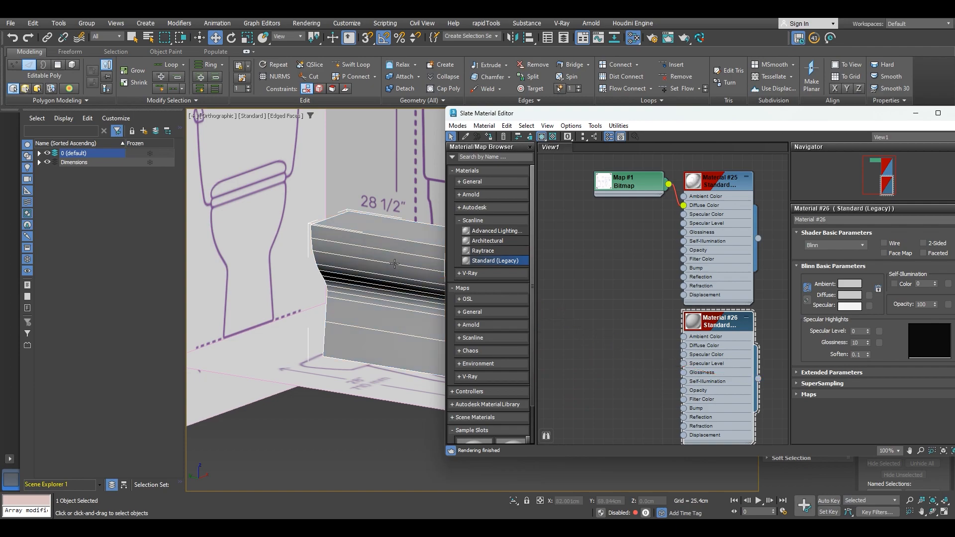
Close the Slate Material Editor and insert a vertical edge loop with SwiftLoop just behind the bowl's curved front section.
{"action": "left_click_drag", "start_coordinate": [846, 120], "coordinate": [657, 99]}
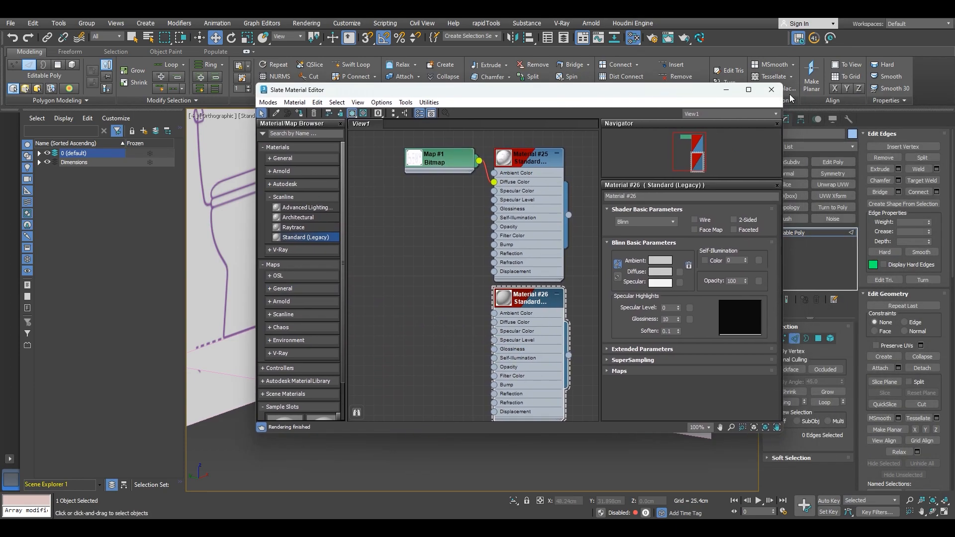
{"action": "left_click", "coordinate": [773, 93]}
{"action": "middle_click_drag", "start_coordinate": [557, 279], "coordinate": [545, 305], "text": "alt"}
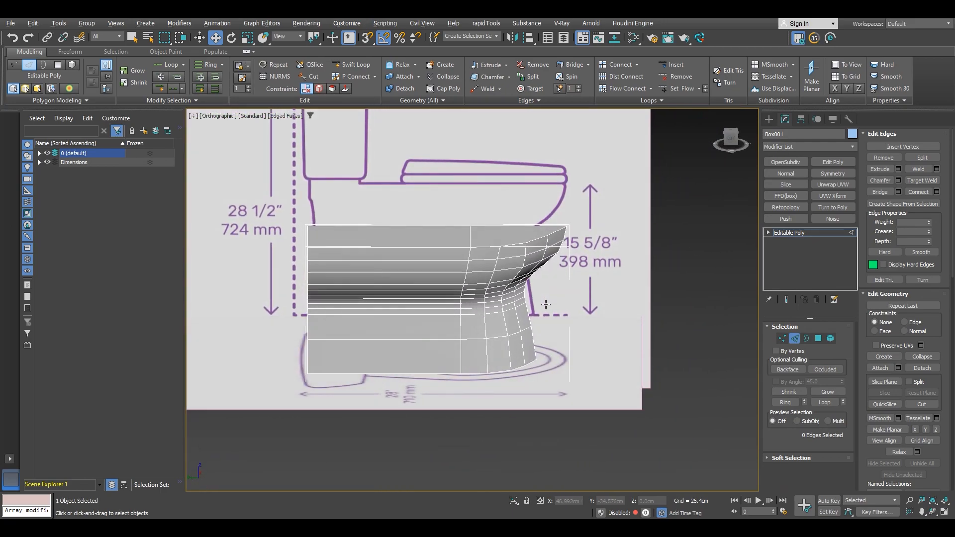
{"action": "left_click", "coordinate": [351, 64]}
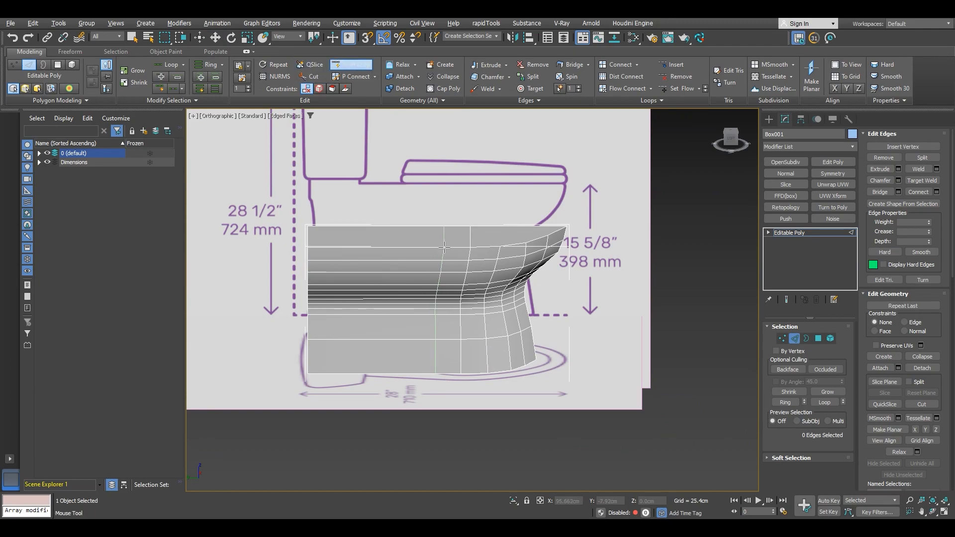
{"action": "right_click", "coordinate": [500, 300]}
In a see-through top view, move the three outer vertices beside the bowl's front tip outward onto the reference outline.
{"action": "scroll", "coordinate": [500, 300], "scroll_direction": "down", "scroll_amount": 4}
{"action": "middle_click_drag", "start_coordinate": [499, 300], "coordinate": [445, 356], "text": "alt"}
{"action": "left_click", "coordinate": [730, 135]}
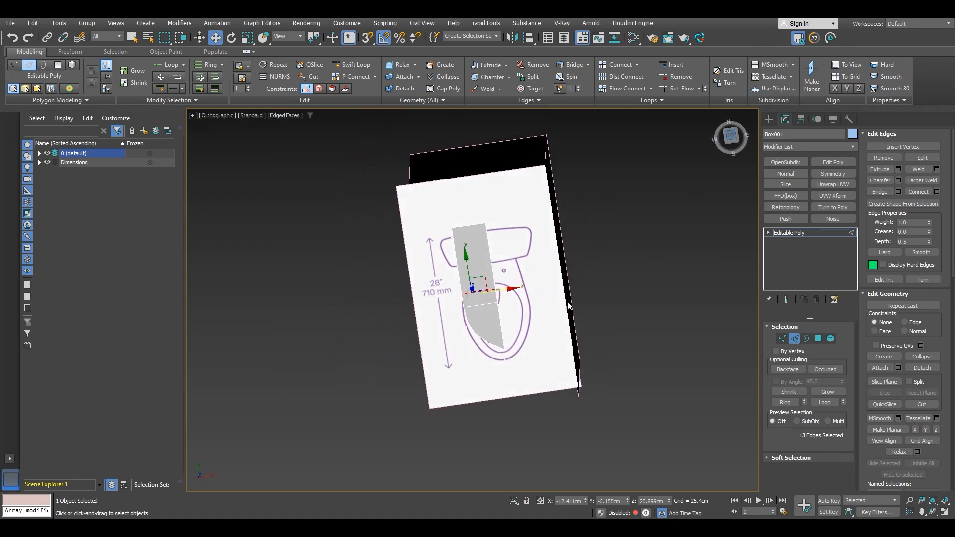
{"action": "scroll", "coordinate": [491, 347], "scroll_direction": "up", "scroll_amount": 5}
{"action": "key", "text": "F3"}
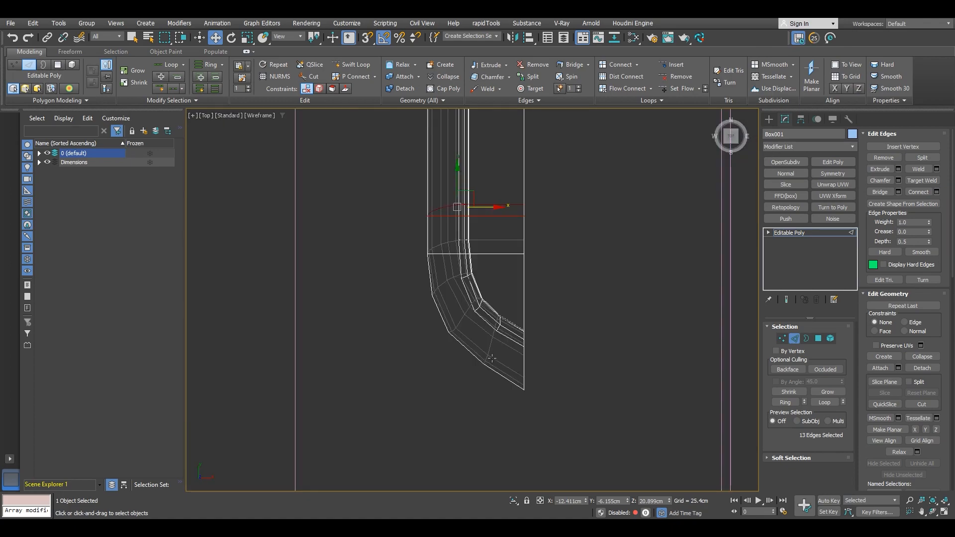
{"action": "scroll", "coordinate": [491, 358], "scroll_direction": "up", "scroll_amount": 3}
{"action": "key", "text": "F3"}
{"action": "key", "text": "1"}
{"action": "key", "text": "F3"}
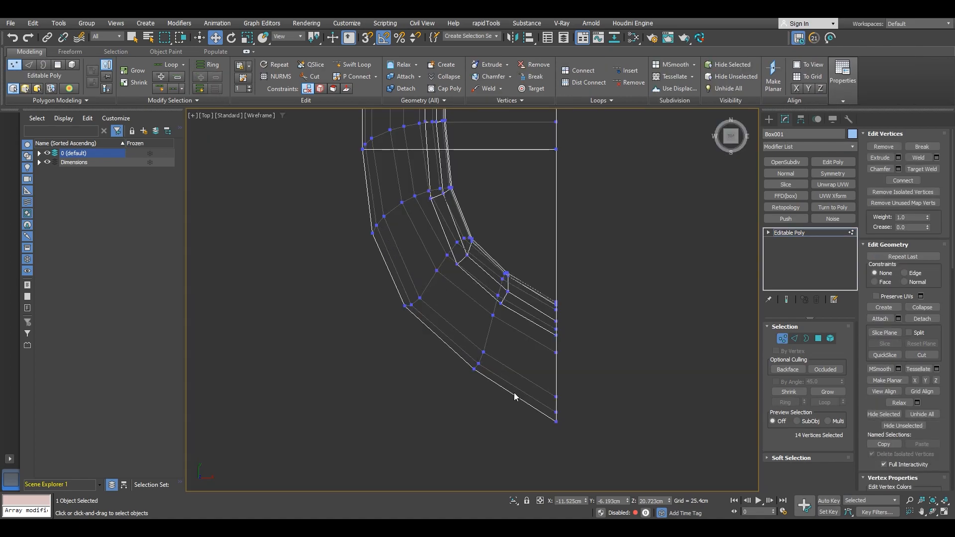
{"action": "key", "text": "F3"}
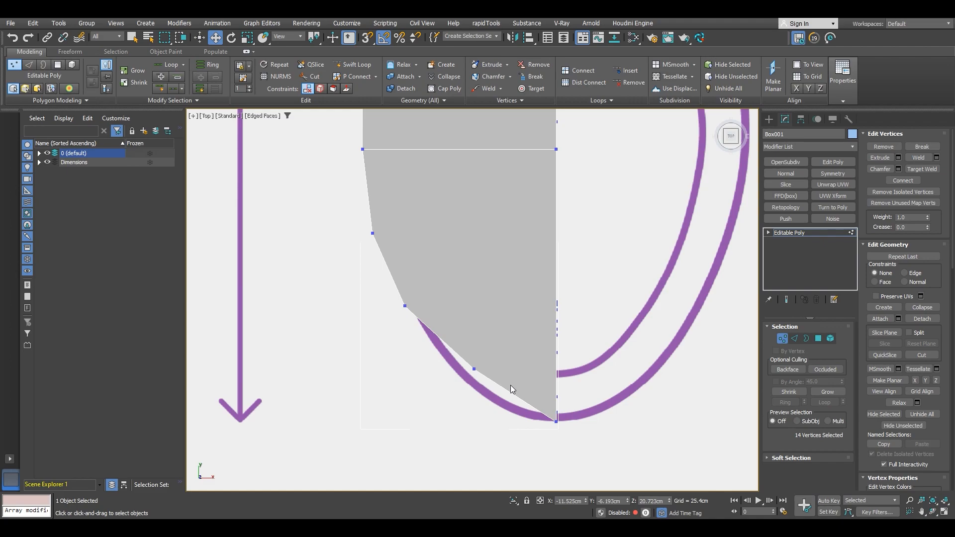
{"action": "middle_click_drag", "start_coordinate": [512, 365], "coordinate": [499, 338]}
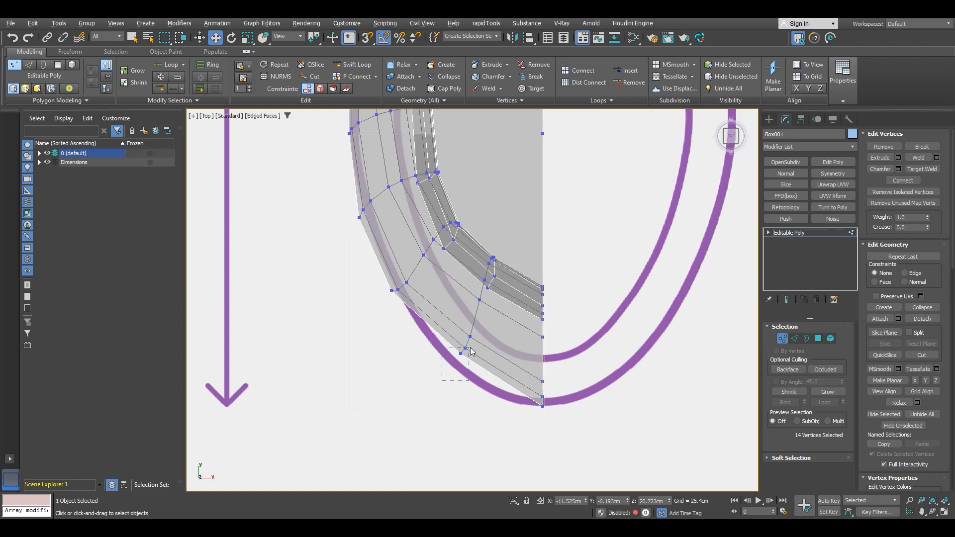
{"action": "left_click_drag", "start_coordinate": [479, 330], "coordinate": [474, 344]}
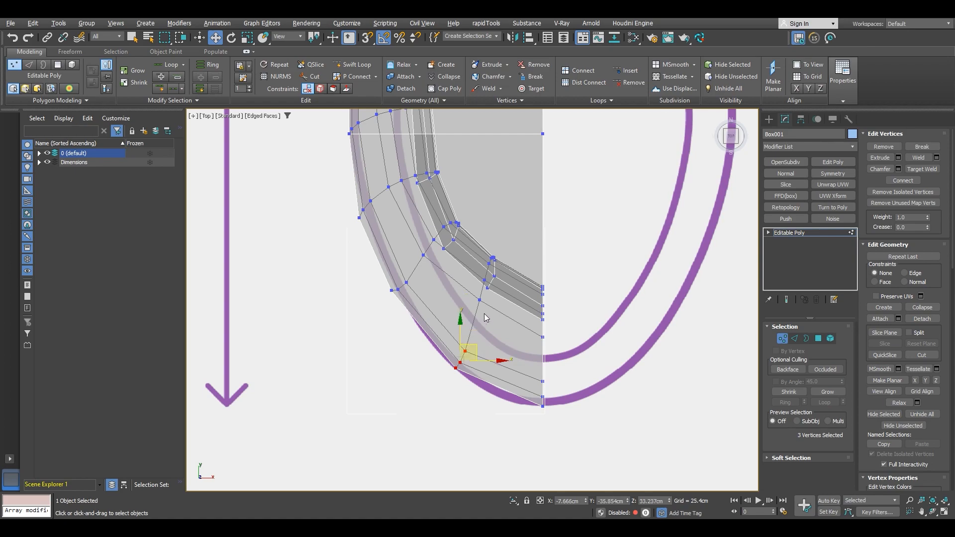
Shift the inner vertices at the bowl's front forward and adjust the outer vertices of the first two columns to the outline.
{"action": "left_click_drag", "start_coordinate": [478, 245], "coordinate": [552, 291]}
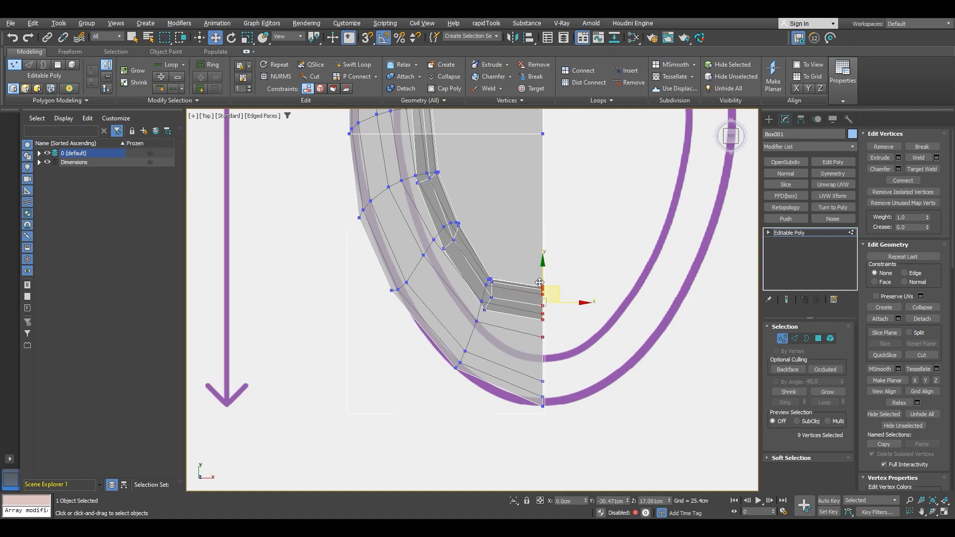
{"action": "middle_click_drag", "start_coordinate": [405, 314], "coordinate": [457, 354]}
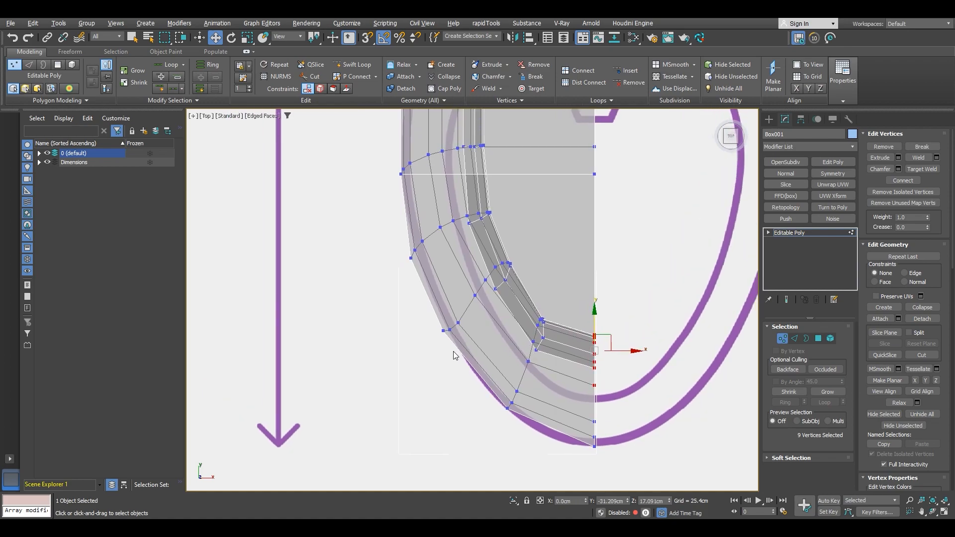
{"action": "left_click_drag", "start_coordinate": [466, 318], "coordinate": [467, 312]}
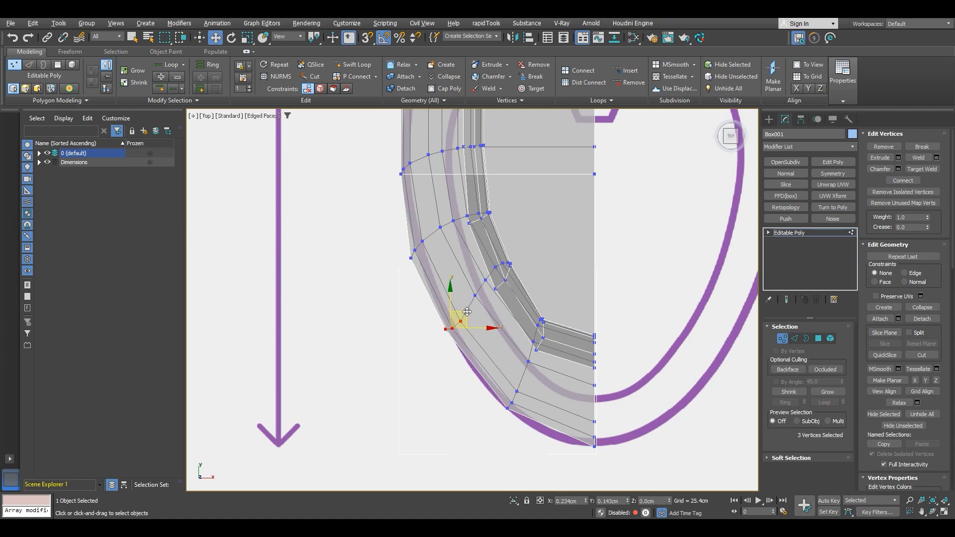
{"action": "left_click_drag", "start_coordinate": [525, 395], "coordinate": [516, 379]}
{"action": "middle_click_drag", "start_coordinate": [549, 391], "coordinate": [546, 395]}
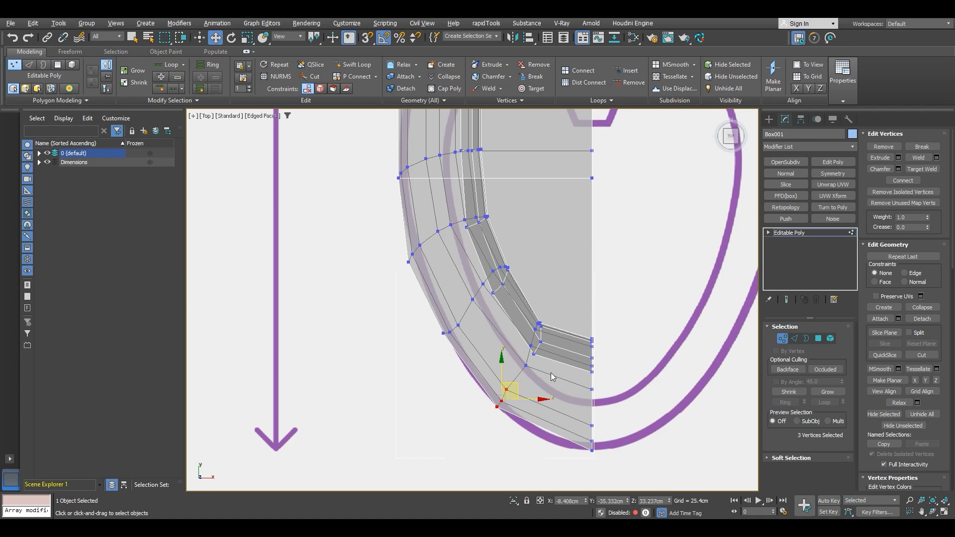
Realign the inner vertices of the two columns nearest the front, and nudge the third column's three outer vertices inward.
{"action": "key", "text": "e"}
{"action": "left_click_drag", "start_coordinate": [527, 311], "coordinate": [548, 326]}
{"action": "key", "text": "w"}
{"action": "left_click_drag", "start_coordinate": [514, 256], "coordinate": [509, 272]}
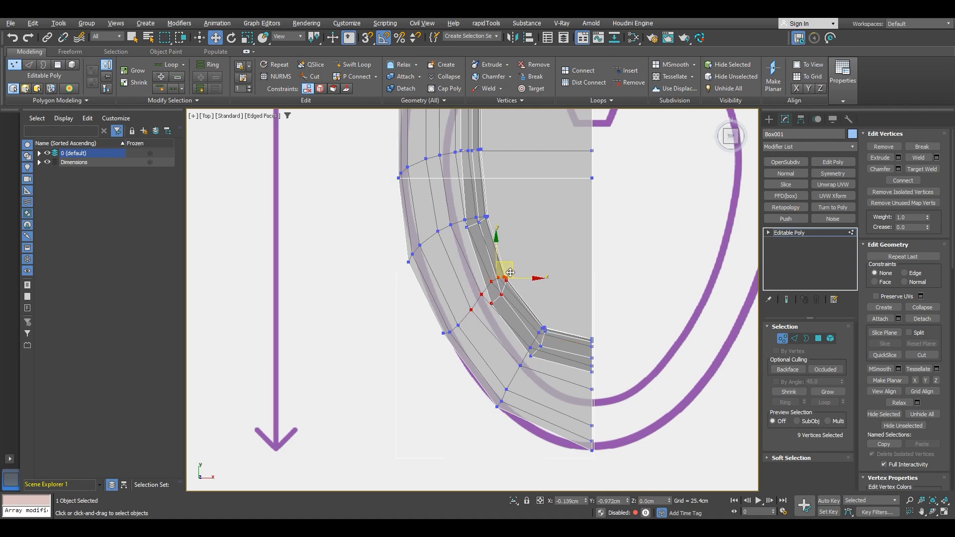
{"action": "middle_click_drag", "start_coordinate": [410, 281], "coordinate": [413, 350]}
{"action": "left_click_drag", "start_coordinate": [422, 313], "coordinate": [429, 305]}
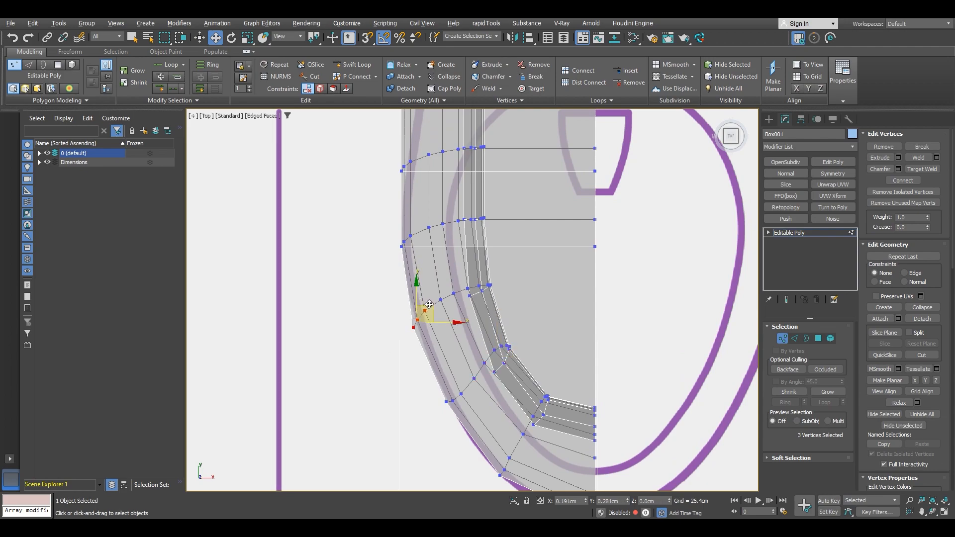
Shift the 12 vertices of the newly added side loop slightly inward to narrow the body behind the bowl's curve.
{"action": "middle_click_drag", "start_coordinate": [429, 304], "coordinate": [412, 351]}
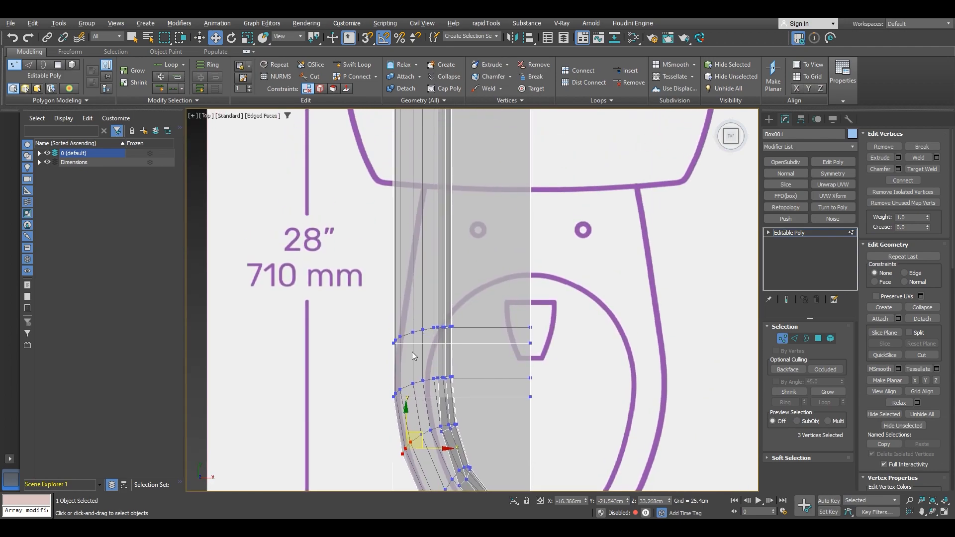
{"action": "left_click_drag", "start_coordinate": [381, 352], "coordinate": [476, 319]}
{"action": "scroll", "coordinate": [440, 338], "scroll_direction": "up", "scroll_amount": 2}
{"action": "key", "text": "w"}
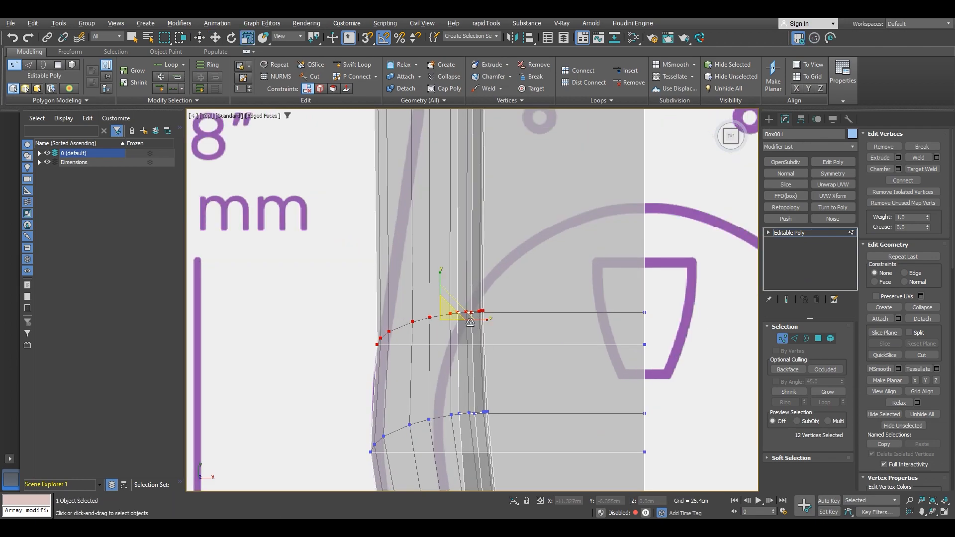
{"action": "scroll", "coordinate": [453, 322], "scroll_direction": "up", "scroll_amount": 2}
{"action": "left_click_drag", "start_coordinate": [451, 323], "coordinate": [465, 322]}
{"action": "scroll", "coordinate": [465, 321], "scroll_direction": "down", "scroll_amount": 2}
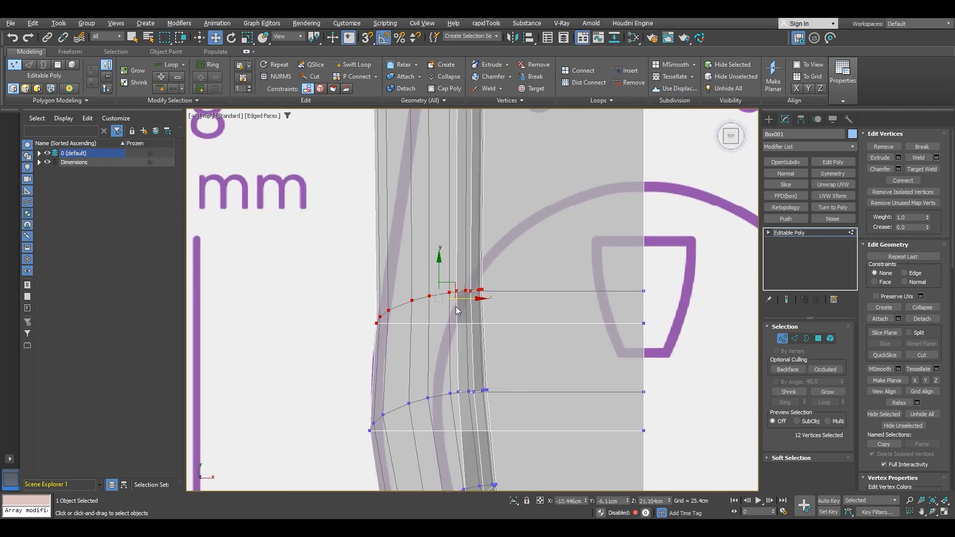
{"action": "scroll", "coordinate": [465, 318], "scroll_direction": "up", "scroll_amount": 2}
{"action": "left_click_drag", "start_coordinate": [465, 299], "coordinate": [470, 299]}
Move the outer vertices at the rear end of the body inward so it tapers toward the back.
{"action": "scroll", "coordinate": [469, 303], "scroll_direction": "down", "scroll_amount": 6}
{"action": "middle_click_drag", "start_coordinate": [503, 237], "coordinate": [476, 328]}
{"action": "scroll", "coordinate": [452, 282], "scroll_direction": "up", "scroll_amount": 2}
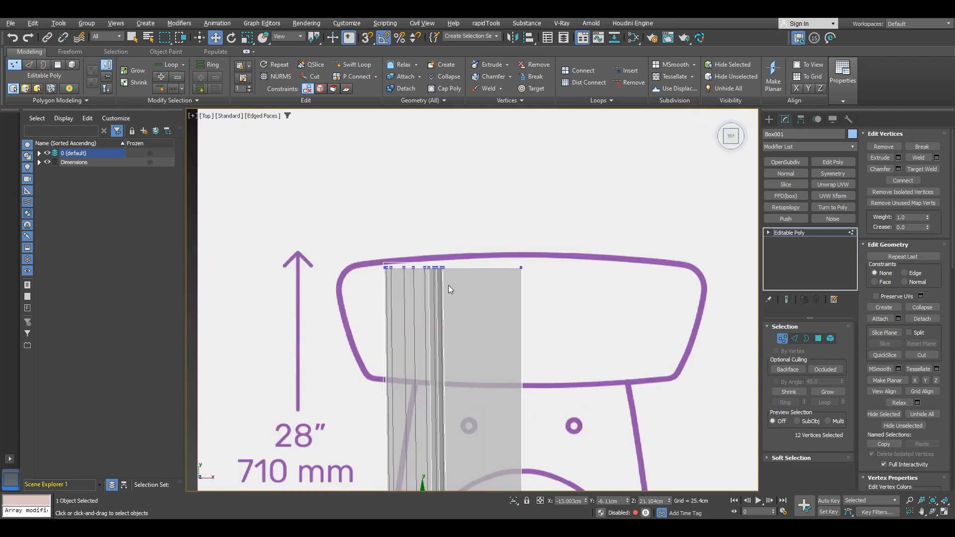
{"action": "left_click_drag", "start_coordinate": [454, 273], "coordinate": [496, 275]}
Remove the second vertical edge loop back from the bowl's front centre line, together with its vertices.
{"action": "middle_click_drag", "start_coordinate": [419, 441], "coordinate": [449, 282]}
{"action": "scroll", "coordinate": [448, 282], "scroll_direction": "down", "scroll_amount": 1}
{"action": "middle_click_drag", "start_coordinate": [562, 479], "coordinate": [428, 382]}
{"action": "scroll", "coordinate": [469, 339], "scroll_direction": "down", "scroll_amount": 1}
{"action": "scroll", "coordinate": [419, 356], "scroll_direction": "up", "scroll_amount": 3}
{"action": "scroll", "coordinate": [426, 323], "scroll_direction": "down", "scroll_amount": 1}
{"action": "middle_click_drag", "start_coordinate": [427, 382], "coordinate": [452, 451], "text": "alt"}
{"action": "left_click", "coordinate": [352, 65]}
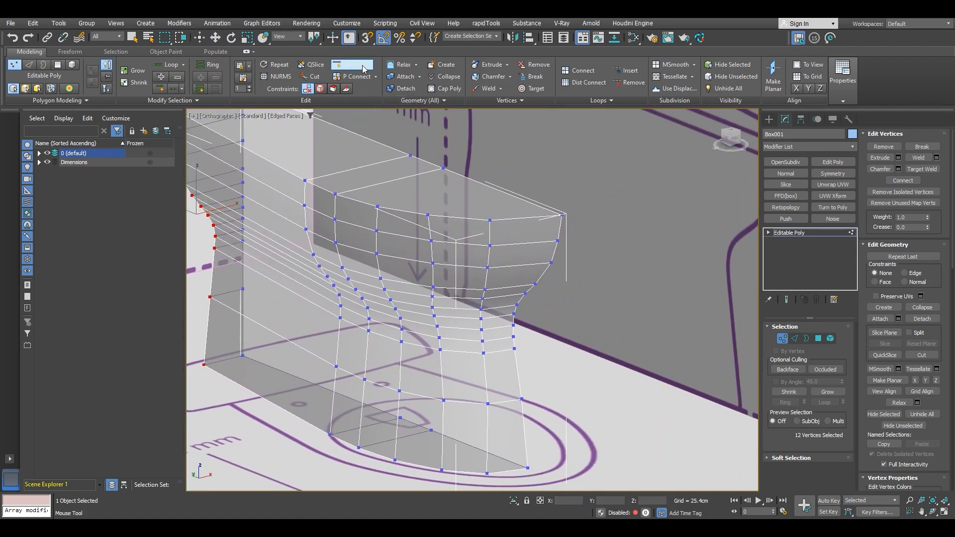
{"action": "right_click", "coordinate": [411, 301]}
{"action": "middle_click_drag", "start_coordinate": [431, 359], "coordinate": [379, 238], "text": "alt"}
{"action": "middle_click_drag", "start_coordinate": [379, 239], "coordinate": [413, 374]}
{"action": "middle_click_drag", "start_coordinate": [412, 374], "coordinate": [427, 239], "text": "alt"}
{"action": "key", "text": "2"}
{"action": "double_click", "coordinate": [418, 212]}
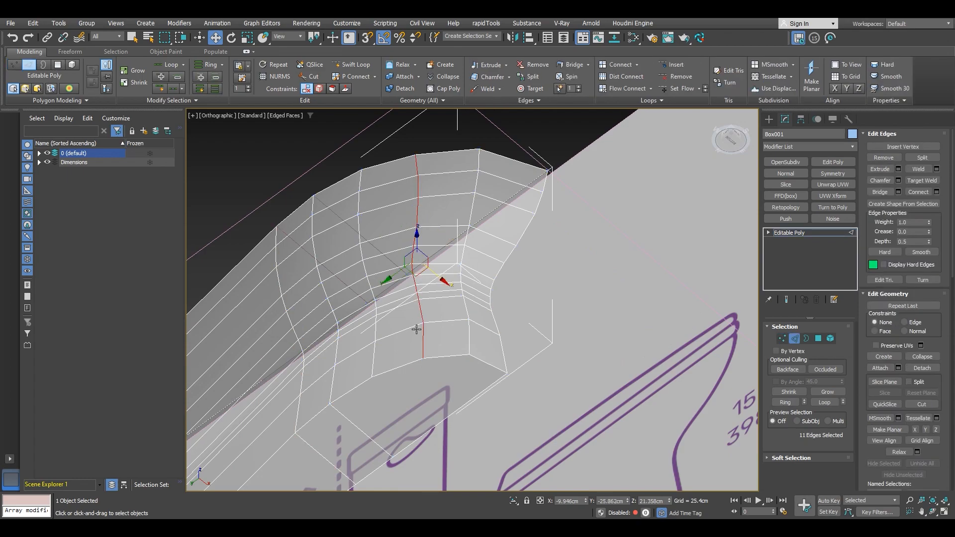
{"action": "key", "text": "ctrl+BackSpace"}
Insert a replacement vertical edge loop with SwiftLoop midway across the gap left on the bowl's curved side.
{"action": "left_click", "coordinate": [351, 64]}
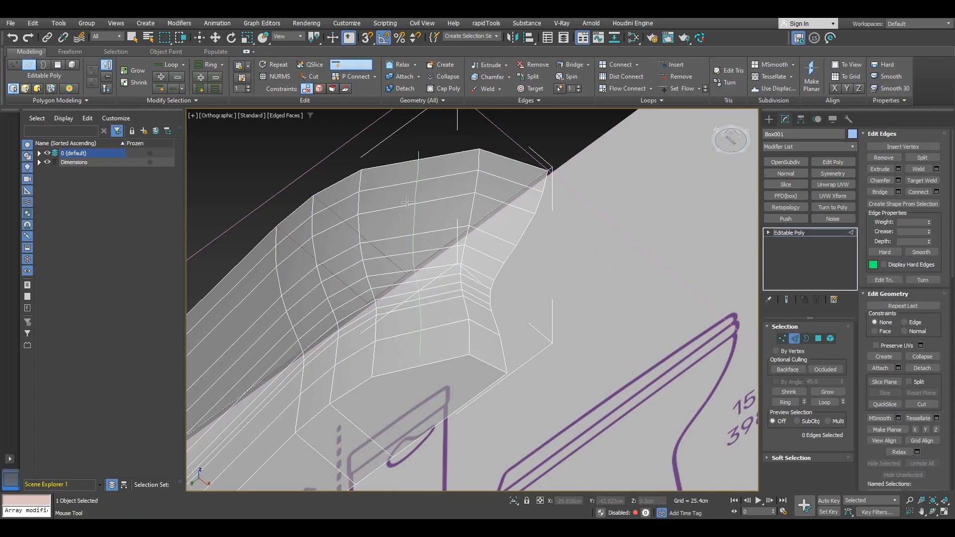
{"action": "left_click", "coordinate": [413, 201]}
{"action": "key", "text": "w"}
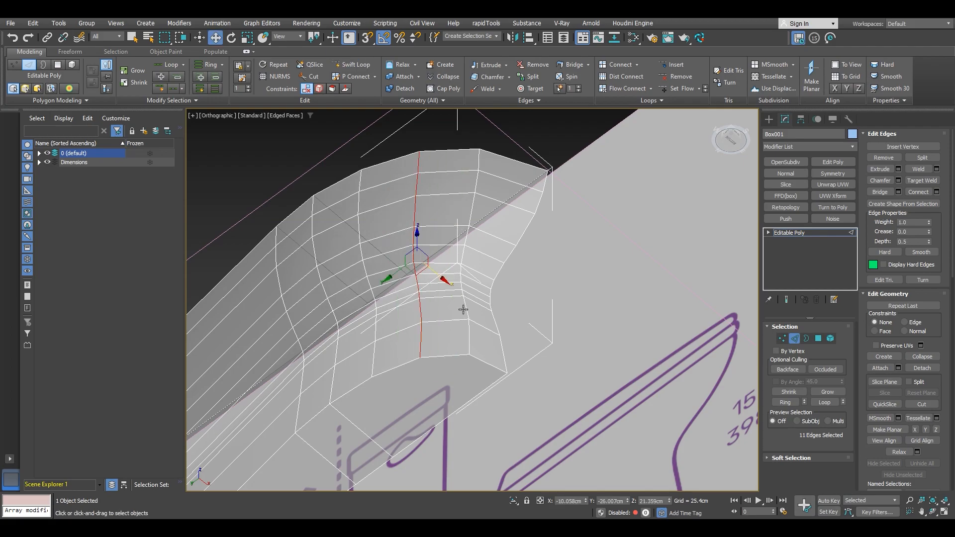
{"action": "mouse_move", "coordinate": [430, 270]}
{"action": "middle_mouse_down", "text": "alt"}
{"action": "mouse_move", "coordinate": [388, 267]}
{"action": "mouse_move", "coordinate": [420, 271]}
{"action": "mouse_move", "coordinate": [435, 287]}
{"action": "mouse_move", "coordinate": [443, 264]}
{"action": "mouse_move", "coordinate": [418, 257]}
{"action": "middle_mouse_up", "text": "alt"}
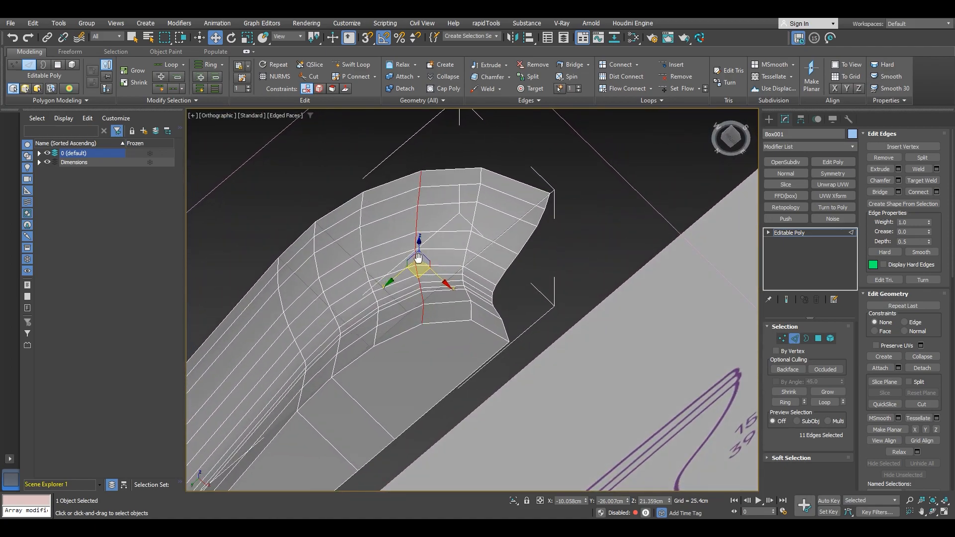
Insert further vertical edge loops with SwiftLoop on both sides of the replacement loop, and undo the last stray change.
{"action": "left_click", "coordinate": [353, 66]}
{"action": "left_click", "coordinate": [399, 251]}
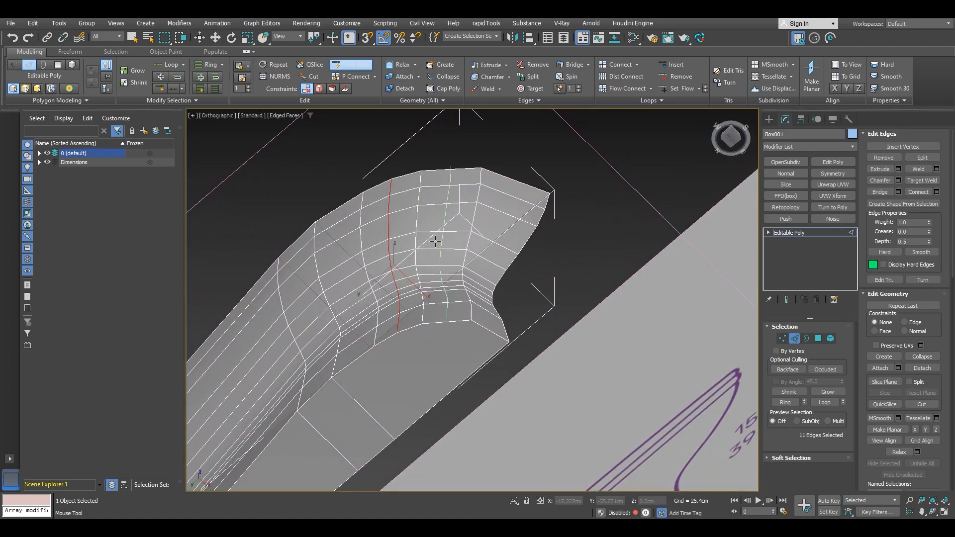
{"action": "key", "text": "w"}
{"action": "middle_click_drag", "start_coordinate": [435, 241], "coordinate": [495, 246], "text": "alt"}
{"action": "key", "text": "ctrl+z"}
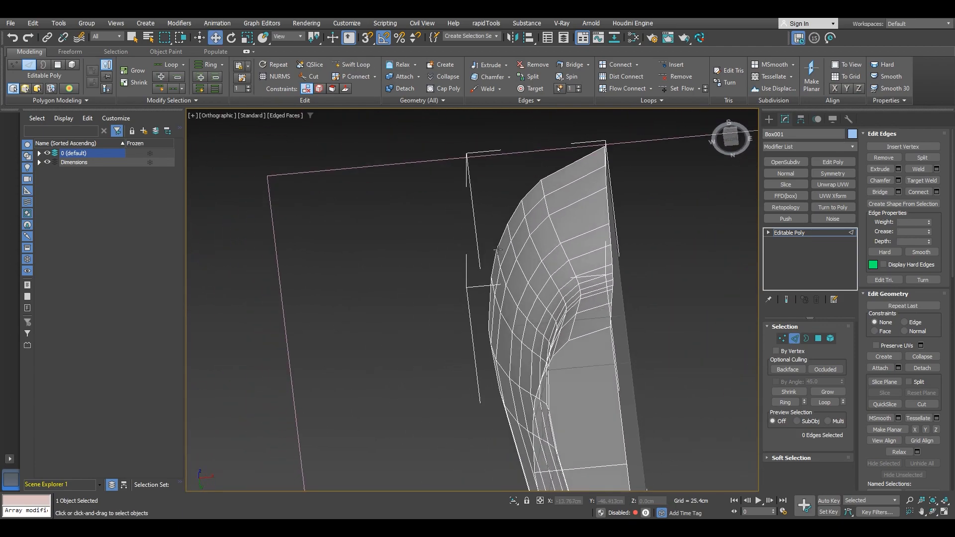
Insert a vertical edge loop with SwiftLoop tight against the centre-line edge at the bowl's front.
{"action": "scroll", "coordinate": [495, 246], "scroll_direction": "up", "scroll_amount": 10}
{"action": "scroll", "coordinate": [508, 284], "scroll_direction": "up", "scroll_amount": 4}
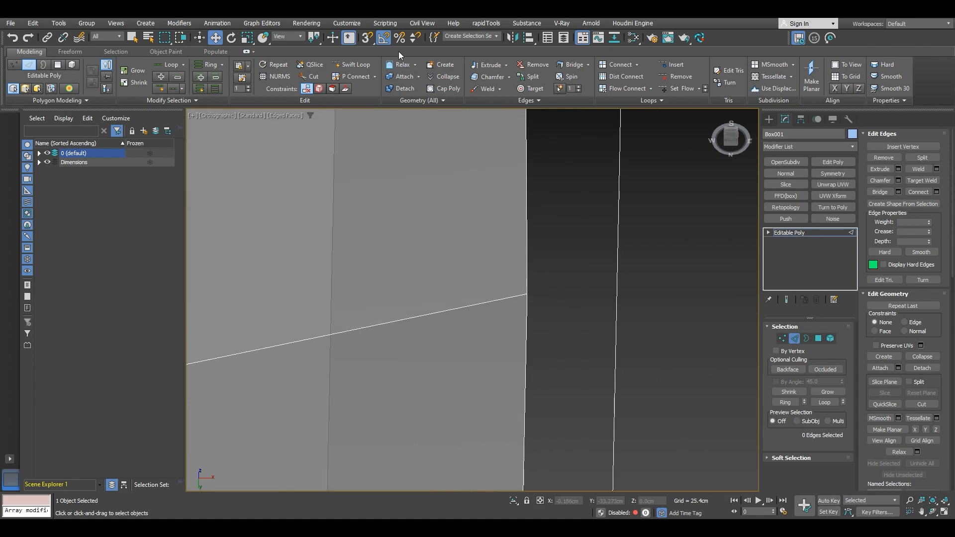
{"action": "left_click", "coordinate": [523, 294]}
{"action": "scroll", "coordinate": [450, 362], "scroll_direction": "down", "scroll_amount": 5}
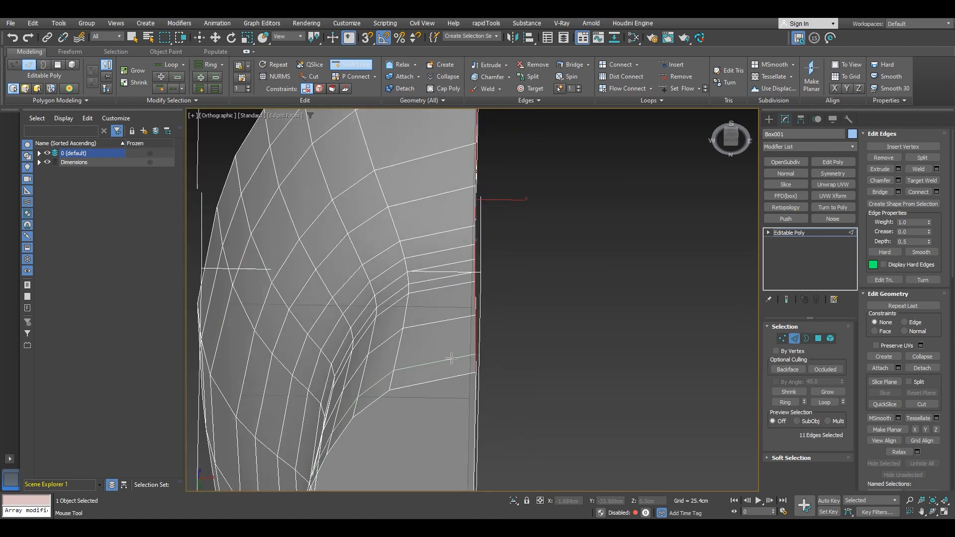
{"action": "scroll", "coordinate": [450, 363], "scroll_direction": "down", "scroll_amount": 2}
Insert a vertical edge loop midway between the front centre line and the nearest column, and remove the loop hugging the centre-line edge.
{"action": "left_click", "coordinate": [440, 294]}
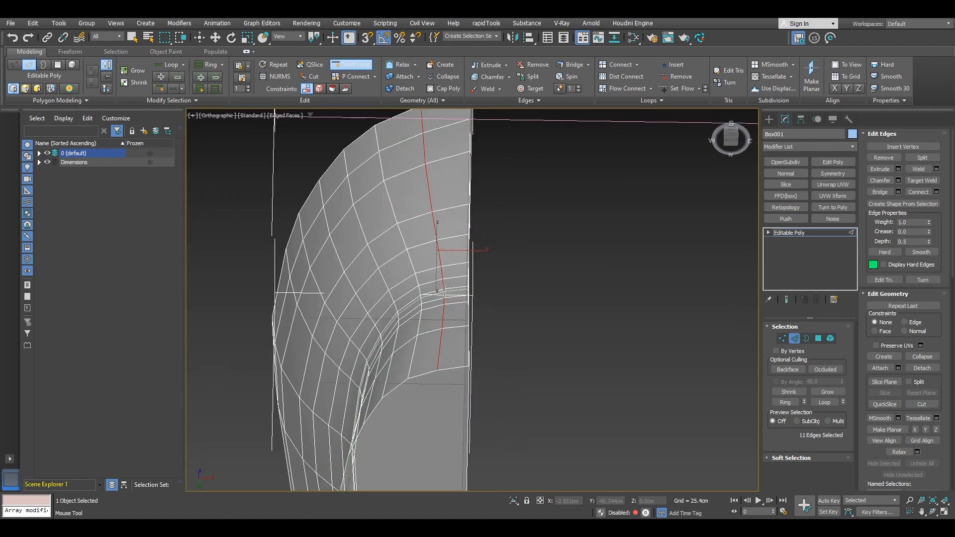
{"action": "key", "text": "w"}
{"action": "scroll", "coordinate": [477, 309], "scroll_direction": "up", "scroll_amount": 6}
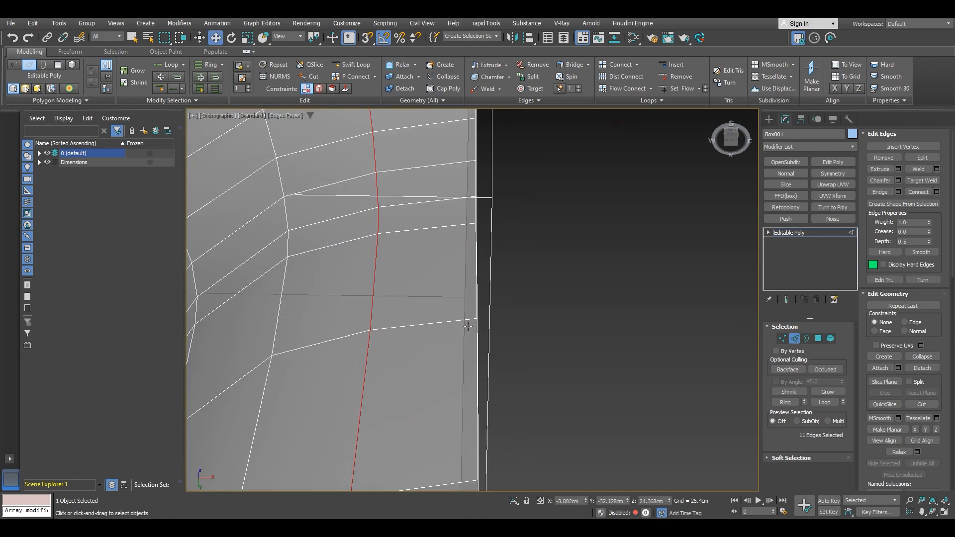
{"action": "double_click", "coordinate": [489, 305]}
{"action": "key", "text": "ctrl+BackSpace"}
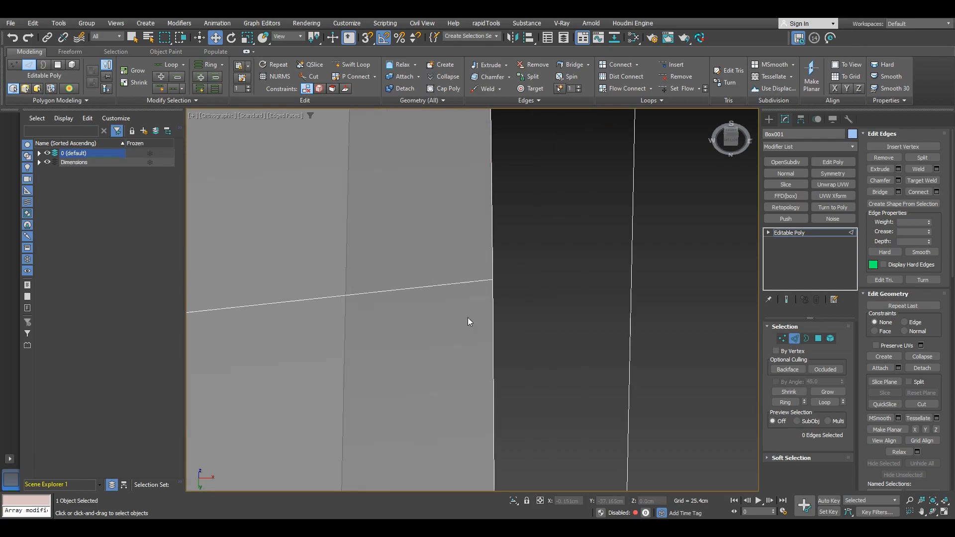
In the Top view, move the inner vertices of the centre line and its neighbouring column forward toward the reference curve.
{"action": "scroll", "coordinate": [468, 304], "scroll_direction": "down", "scroll_amount": 6}
{"action": "scroll", "coordinate": [468, 302], "scroll_direction": "down", "scroll_amount": 4}
{"action": "middle_click_drag", "start_coordinate": [460, 286], "coordinate": [458, 369], "text": "alt"}
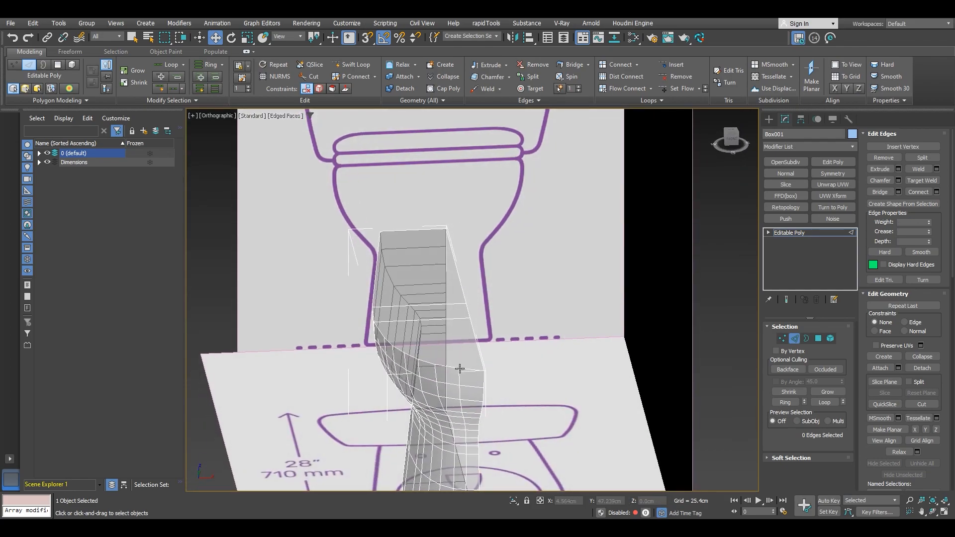
{"action": "key", "text": "t"}
{"action": "scroll", "coordinate": [460, 365], "scroll_direction": "down", "scroll_amount": 2}
{"action": "scroll", "coordinate": [462, 383], "scroll_direction": "up", "scroll_amount": 8}
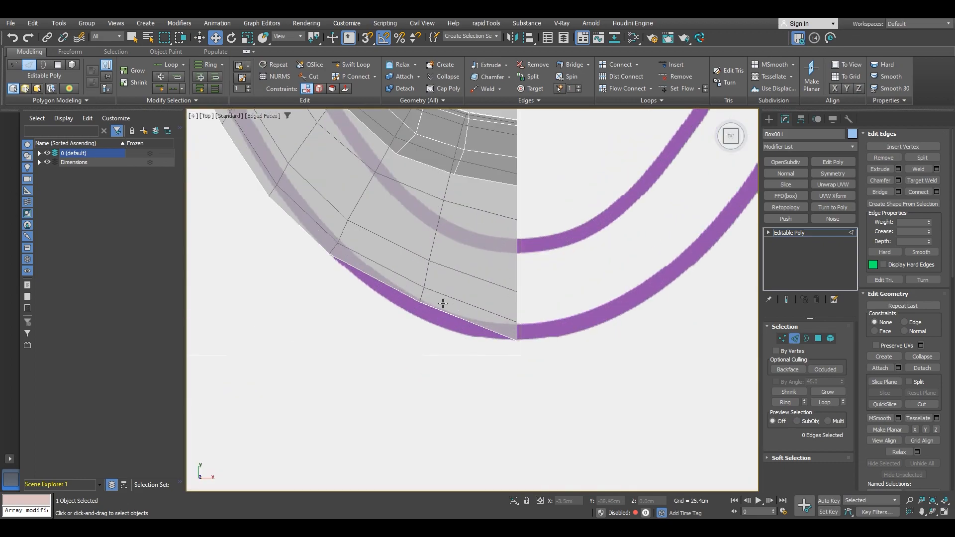
{"action": "left_click", "coordinate": [439, 240]}
{"action": "double_click", "coordinate": [431, 246]}
{"action": "scroll", "coordinate": [448, 234], "scroll_direction": "down", "scroll_amount": 2}
{"action": "scroll", "coordinate": [462, 240], "scroll_direction": "up", "scroll_amount": 3}
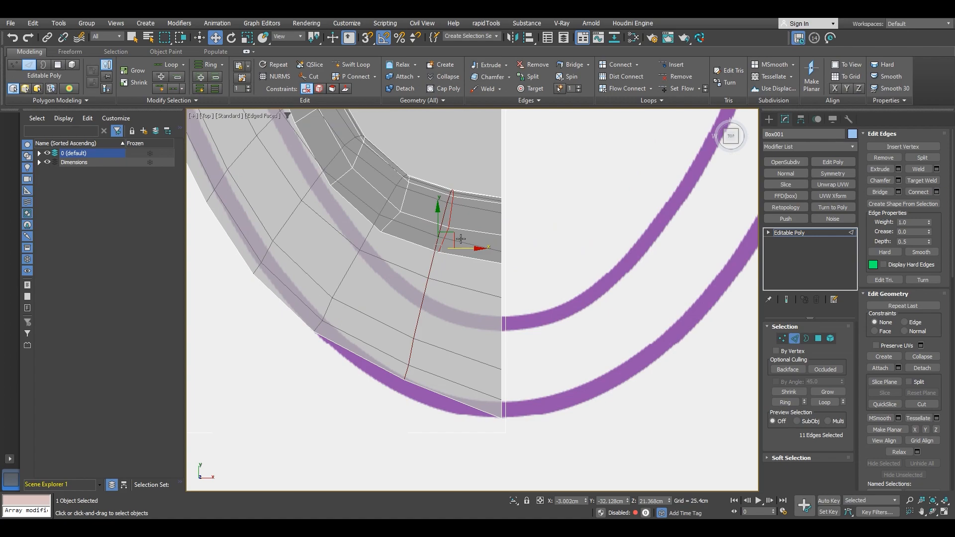
{"action": "mouse_move", "coordinate": [444, 352]}
{"action": "middle_mouse_down"}
{"action": "mouse_move", "coordinate": [446, 334]}
{"action": "mouse_move", "coordinate": [443, 351]}
{"action": "middle_mouse_up"}
{"action": "key", "text": "1"}
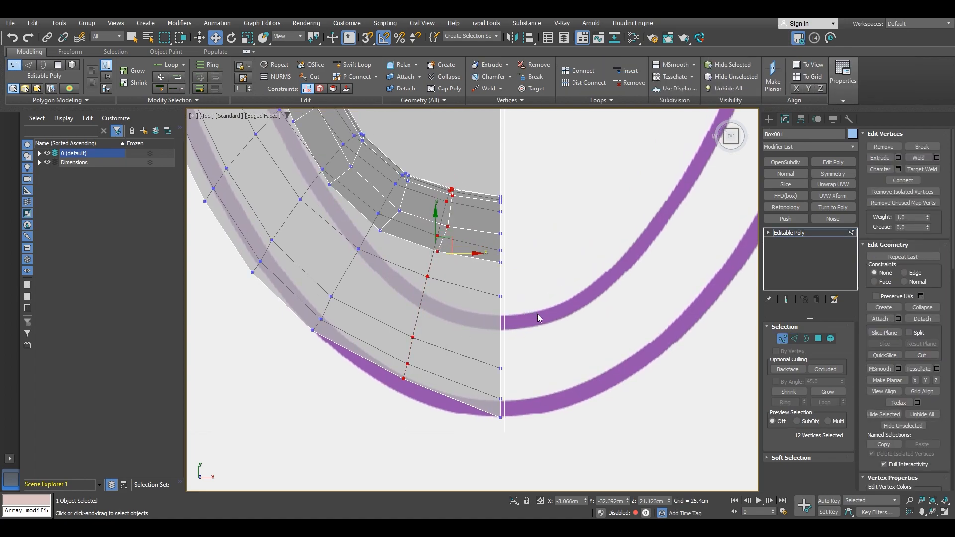
{"action": "left_click_drag", "start_coordinate": [420, 177], "coordinate": [420, 177]}
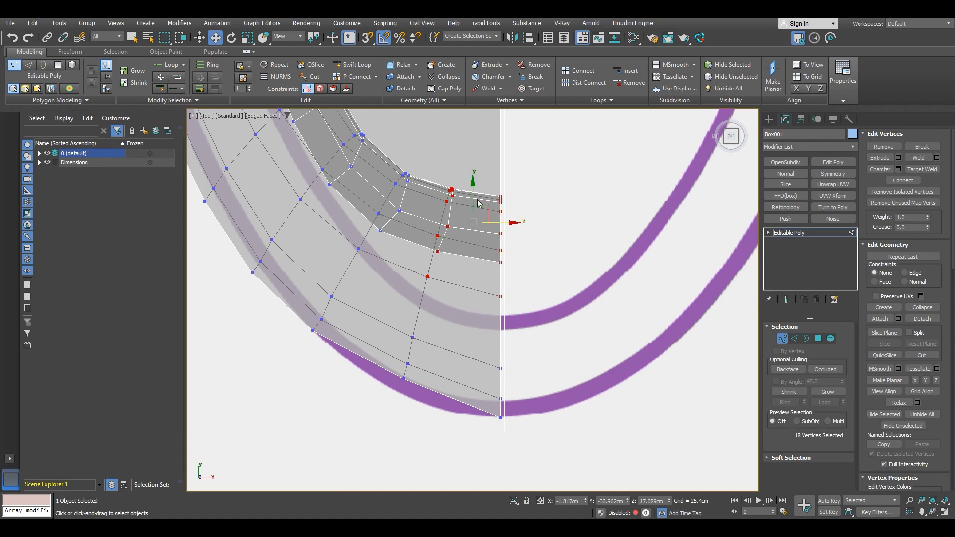
{"action": "left_click_drag", "start_coordinate": [475, 194], "coordinate": [477, 214]}
Shift the next column's inner vertices diagonally outward, and move the three outer vertices beside the centre line onto the outer rim outline.
{"action": "left_click_drag", "start_coordinate": [416, 170], "coordinate": [404, 195]}
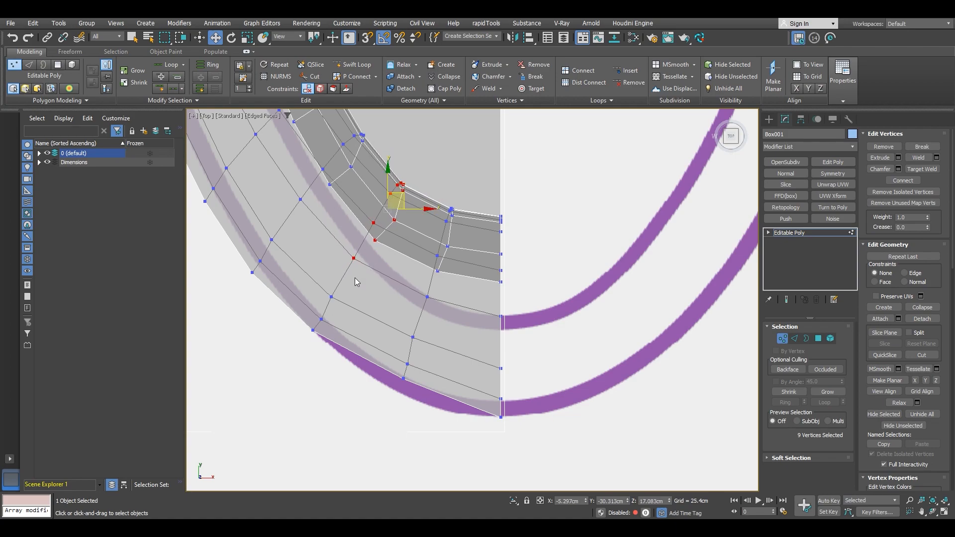
{"action": "middle_click_drag", "start_coordinate": [392, 383], "coordinate": [402, 341]}
{"action": "left_click_drag", "start_coordinate": [396, 365], "coordinate": [429, 317]}
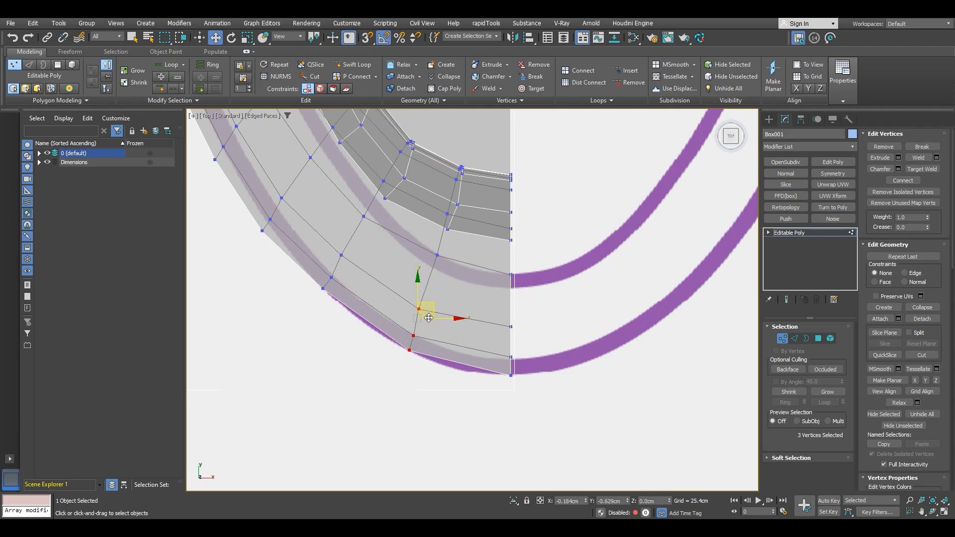
Insert a vertical edge loop with SwiftLoop in the wide gap behind the bowl's curved front.
{"action": "middle_click_drag", "start_coordinate": [427, 319], "coordinate": [349, 183], "text": "alt"}
{"action": "scroll", "coordinate": [349, 183], "scroll_direction": "up", "scroll_amount": 4}
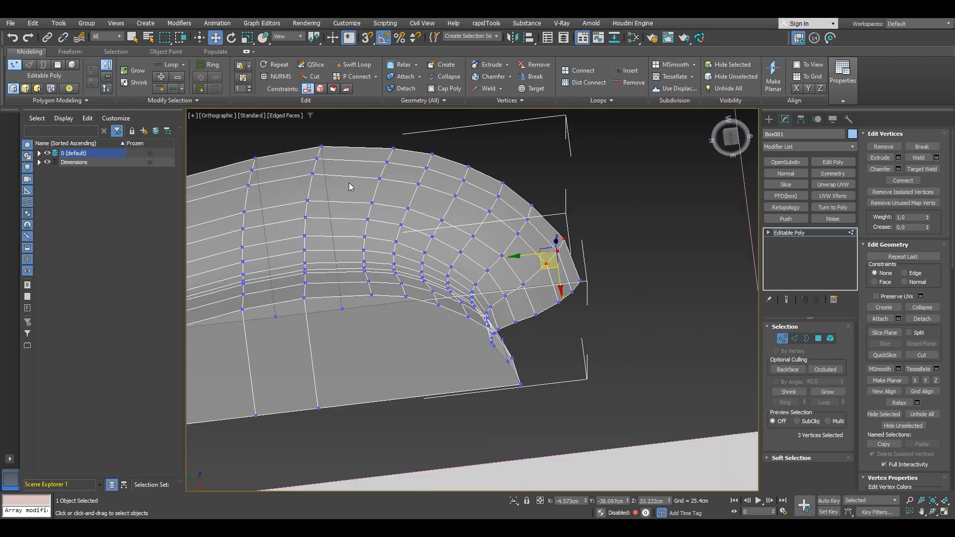
{"action": "left_click", "coordinate": [363, 64]}
{"action": "left_click", "coordinate": [341, 241]}
{"action": "right_click", "coordinate": [383, 232]}
{"action": "middle_click_drag", "start_coordinate": [433, 242], "coordinate": [459, 280], "text": "alt"}
In the Left view, move the vertex row under the bowl's bulge back onto the side outline, along with the neck rows below it.
{"action": "left_click", "coordinate": [730, 138]}
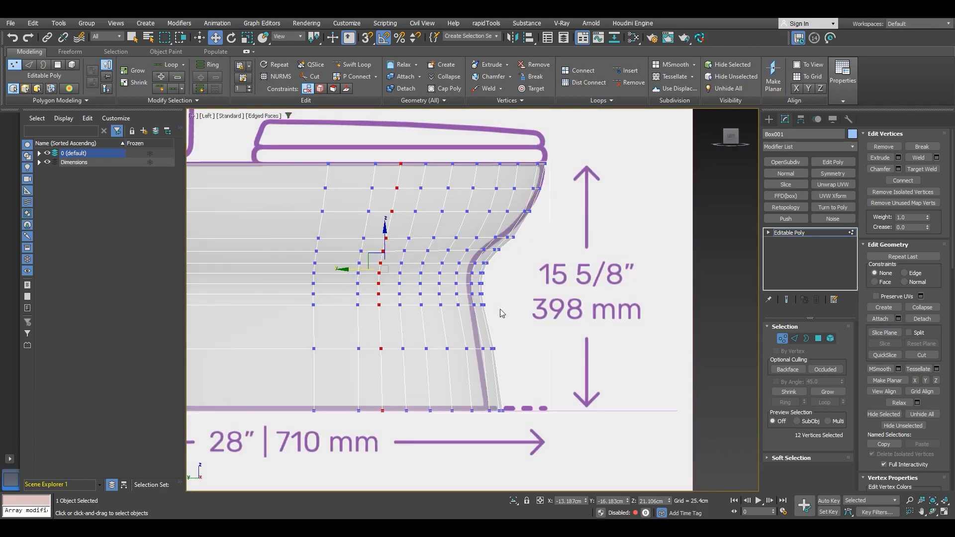
{"action": "scroll", "coordinate": [461, 323], "scroll_direction": "up", "scroll_amount": 5}
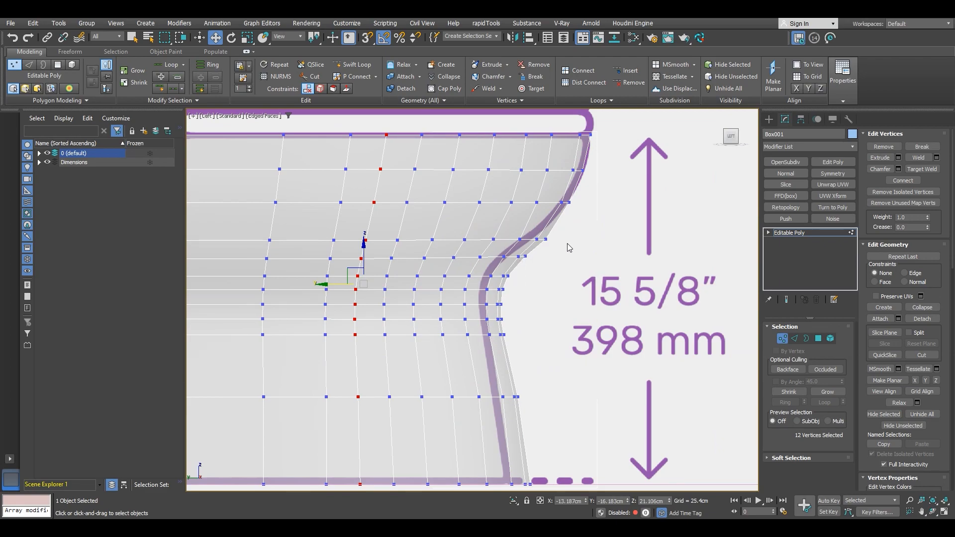
{"action": "left_click_drag", "start_coordinate": [257, 219], "coordinate": [257, 219]}
{"action": "scroll", "coordinate": [497, 253], "scroll_direction": "up", "scroll_amount": 2}
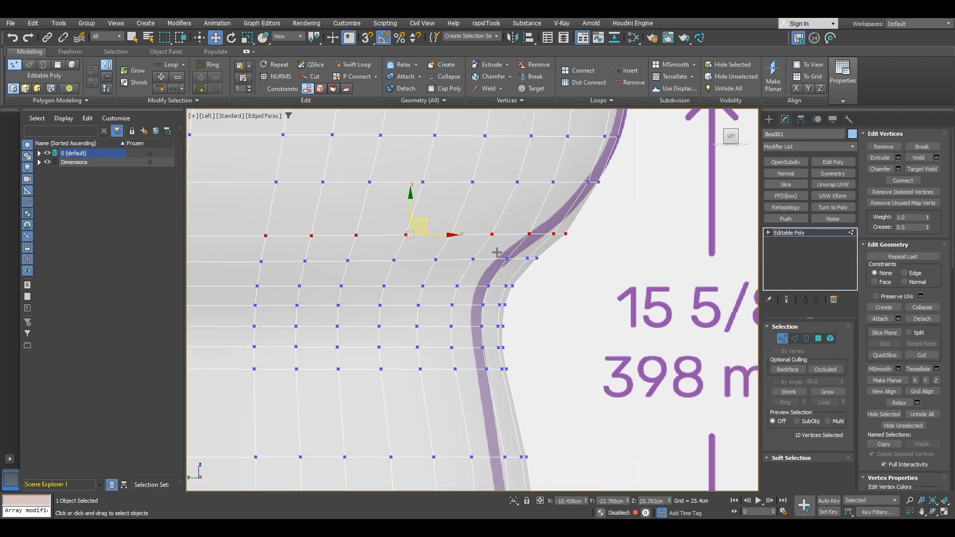
{"action": "left_click_drag", "start_coordinate": [436, 237], "coordinate": [404, 233]}
{"action": "left_click_drag", "start_coordinate": [247, 259], "coordinate": [249, 259]}
{"action": "left_click_drag", "start_coordinate": [439, 318], "coordinate": [418, 313]}
Drop the upper neck rows from the selection one at a time, nudging the remaining rows onto the side outline.
{"action": "left_click_drag", "start_coordinate": [437, 251], "coordinate": [225, 259], "text": "alt"}
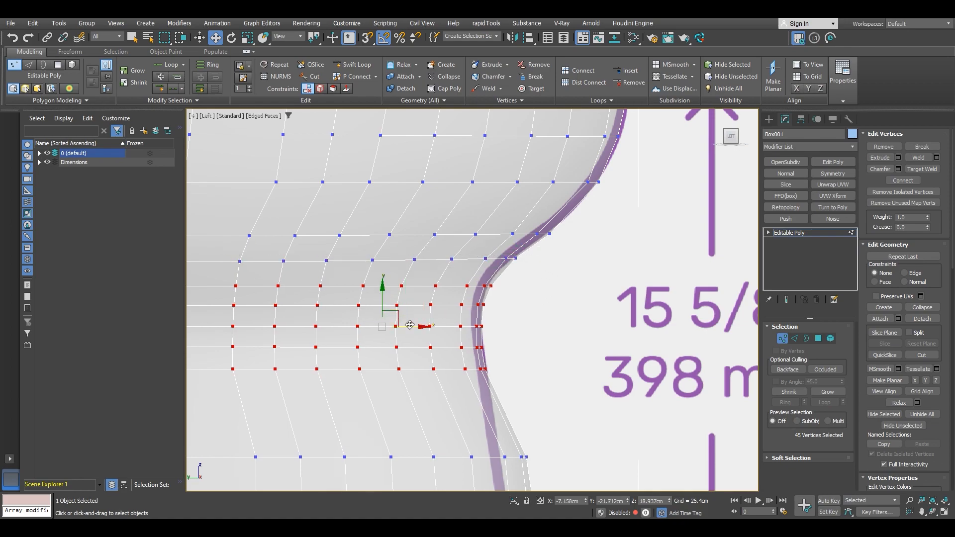
{"action": "left_click_drag", "start_coordinate": [419, 329], "coordinate": [417, 324]}
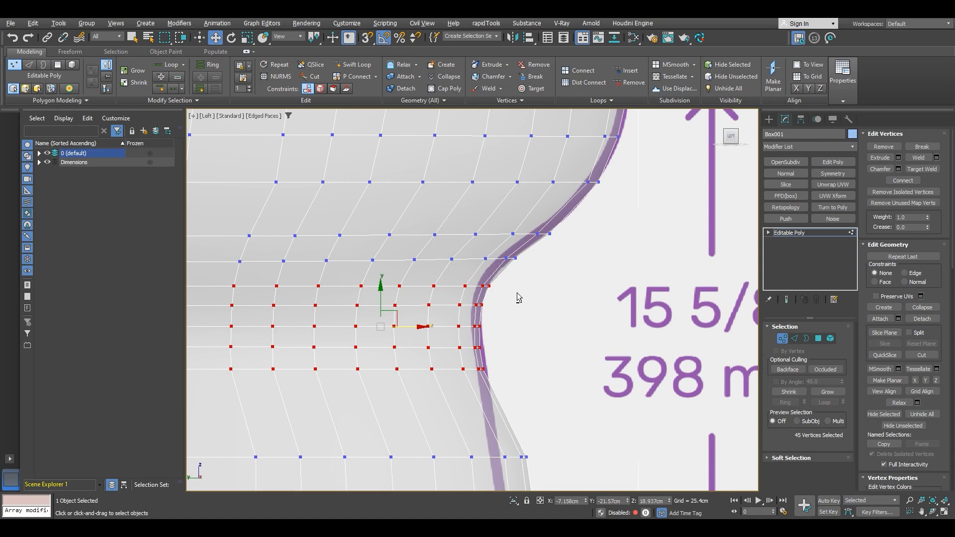
{"action": "left_click_drag", "start_coordinate": [222, 233], "coordinate": [222, 234], "text": "alt"}
{"action": "left_click_drag", "start_coordinate": [412, 337], "coordinate": [413, 336]}
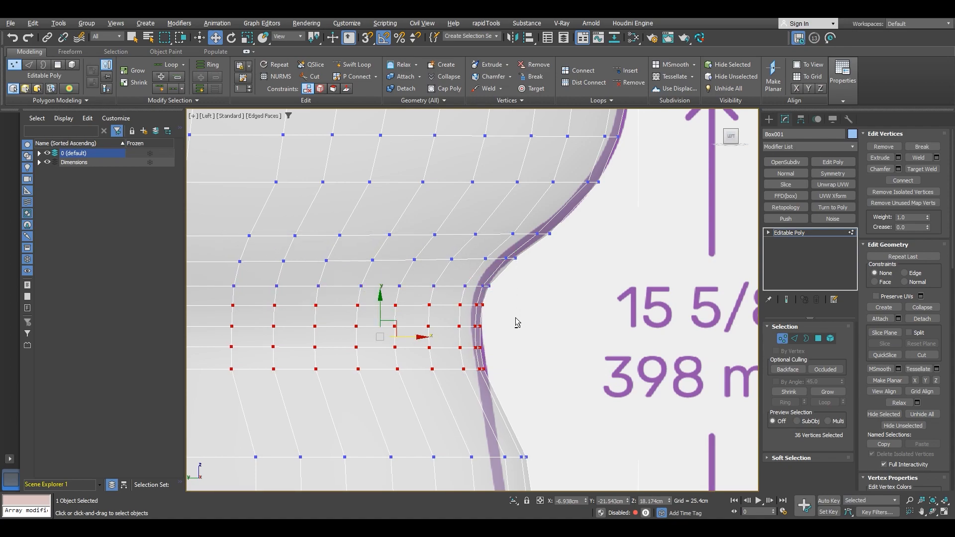
Fine-tune the lower neck rows along the side outline, dropping each fitted row from the selection until only the lowest is adjusted.
{"action": "left_click_drag", "start_coordinate": [225, 255], "coordinate": [225, 254], "text": "alt"}
{"action": "middle_click_drag", "start_coordinate": [393, 305], "coordinate": [447, 242]}
{"action": "left_click_drag", "start_coordinate": [463, 286], "coordinate": [466, 285]}
{"action": "left_click_drag", "start_coordinate": [318, 229], "coordinate": [319, 228], "text": "alt"}
{"action": "left_click_drag", "start_coordinate": [477, 297], "coordinate": [479, 297]}
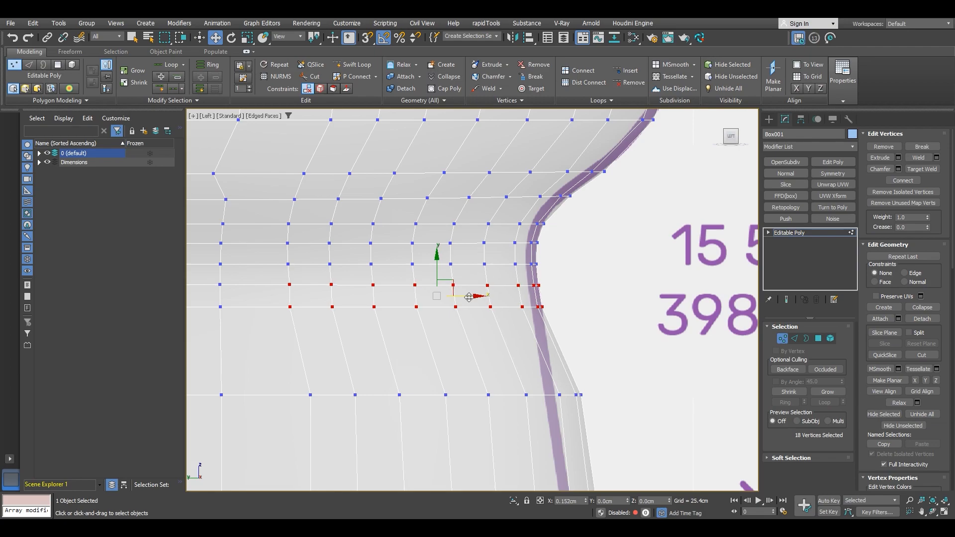
{"action": "left_click_drag", "start_coordinate": [285, 299], "coordinate": [284, 297], "text": "alt"}
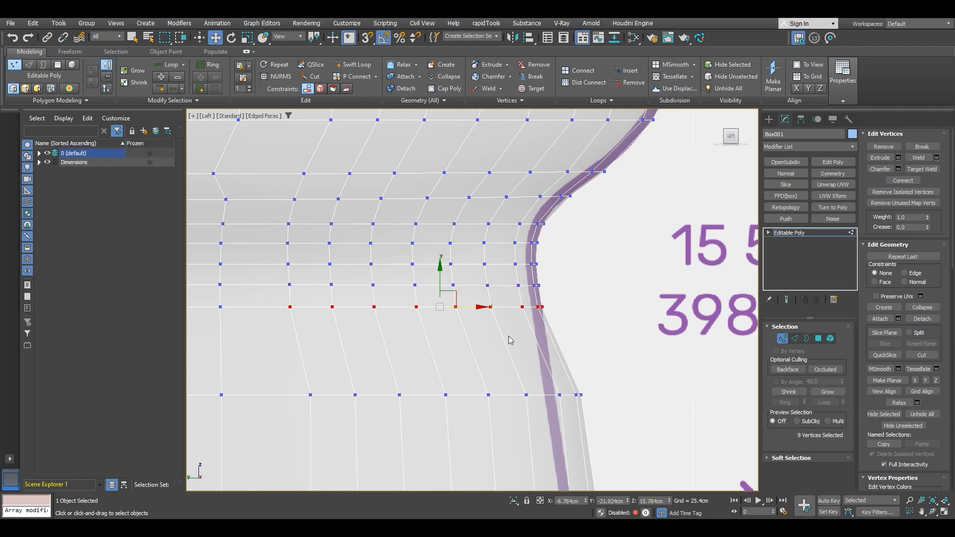
{"action": "left_click_drag", "start_coordinate": [474, 308], "coordinate": [473, 309]}
Select the front vertices of the pedestal's bottom two rows and move them back onto the sloping side outline.
{"action": "middle_click_drag", "start_coordinate": [564, 397], "coordinate": [584, 289]}
{"action": "middle_click_drag", "start_coordinate": [605, 355], "coordinate": [597, 338]}
{"action": "left_click_drag", "start_coordinate": [544, 361], "coordinate": [315, 212]}
{"action": "scroll", "coordinate": [441, 336], "scroll_direction": "up", "scroll_amount": 3}
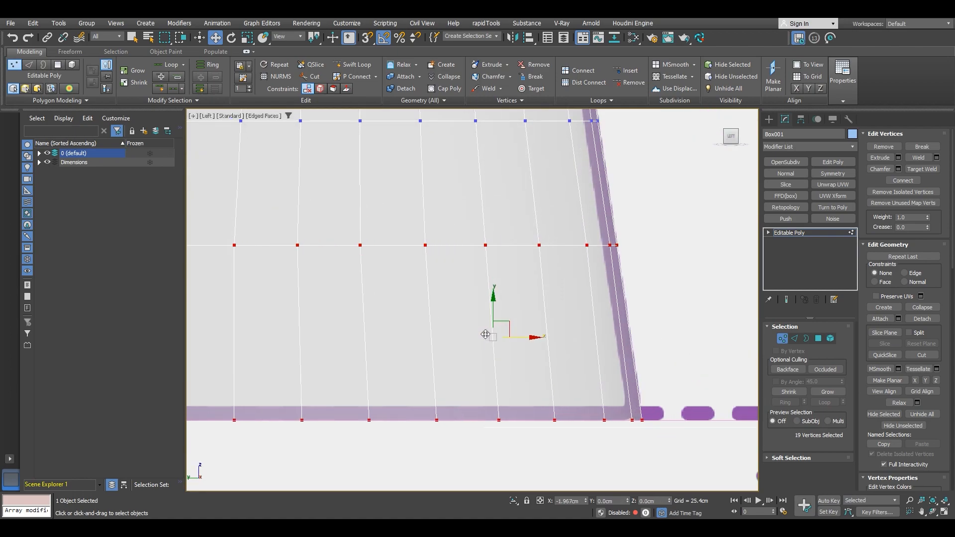
{"action": "scroll", "coordinate": [490, 332], "scroll_direction": "down", "scroll_amount": 3}
{"action": "middle_click_drag", "start_coordinate": [495, 273], "coordinate": [499, 368]}
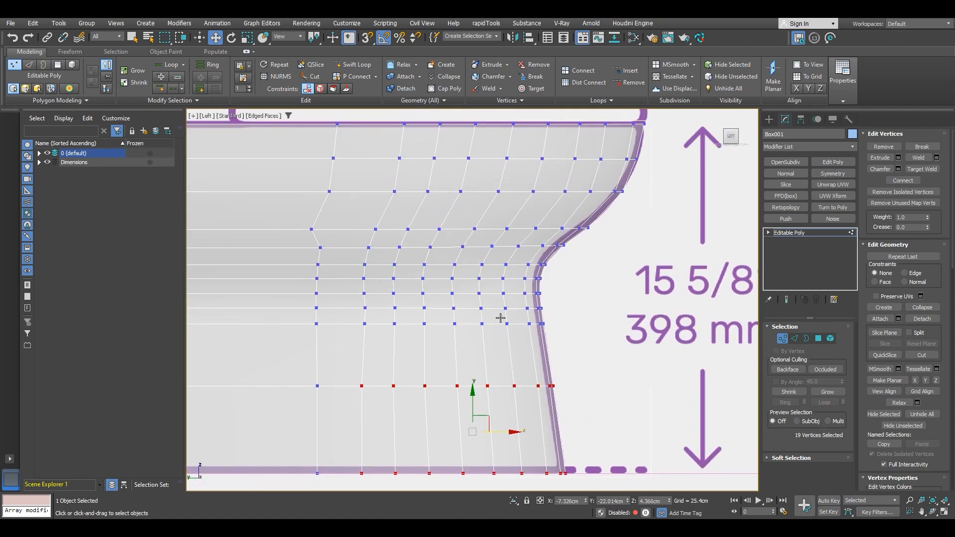
Move the stray vertex under the bulge forward, in line with the rest of its vertical column.
{"action": "left_click", "coordinate": [311, 228]}
{"action": "scroll", "coordinate": [318, 228], "scroll_direction": "up", "scroll_amount": 5}
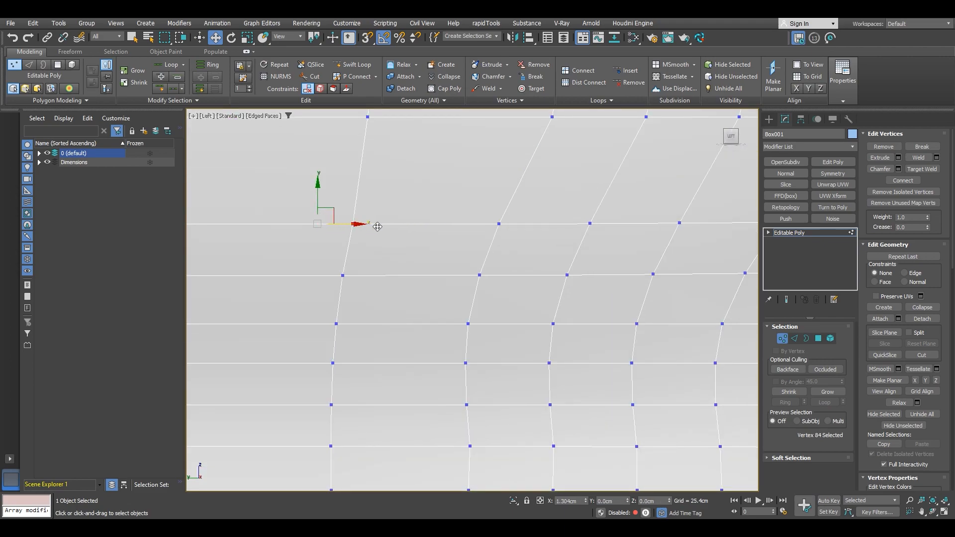
{"action": "scroll", "coordinate": [375, 226], "scroll_direction": "down", "scroll_amount": 5}
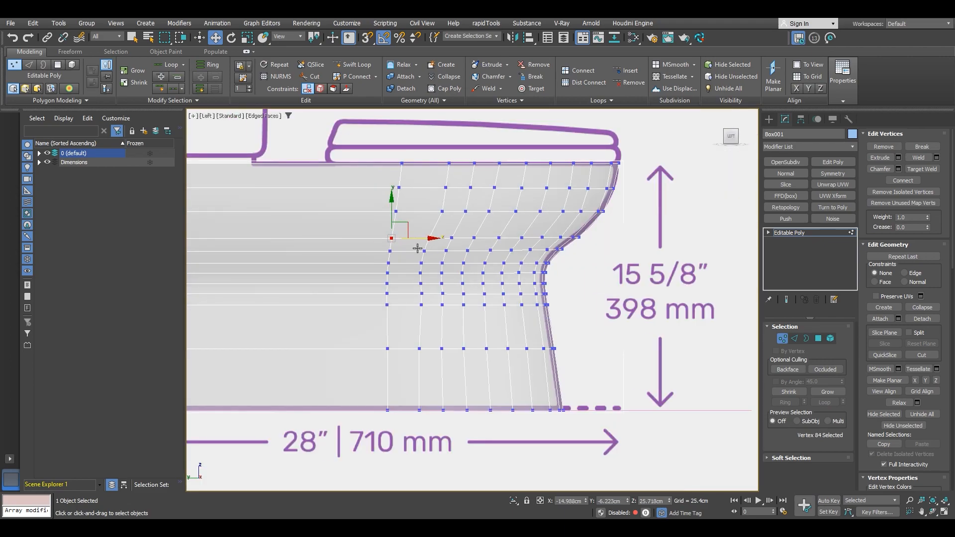
{"action": "mouse_move", "coordinate": [446, 240]}
{"action": "middle_mouse_down", "text": "alt"}
{"action": "mouse_move", "coordinate": [437, 156]}
{"action": "mouse_move", "coordinate": [393, 240]}
{"action": "mouse_move", "coordinate": [423, 229]}
{"action": "mouse_move", "coordinate": [450, 238]}
{"action": "mouse_move", "coordinate": [423, 240]}
{"action": "mouse_move", "coordinate": [425, 223]}
{"action": "middle_mouse_up", "text": "alt"}
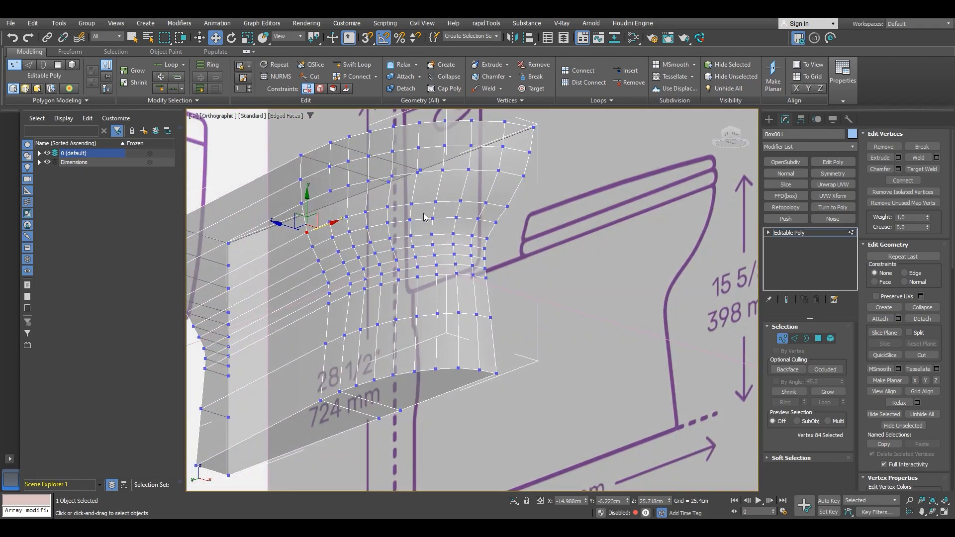
Apply a Symmetry modifier to the half bowl, mirroring only across the X axis with Flip enabled.
{"action": "left_click", "coordinate": [850, 235]}
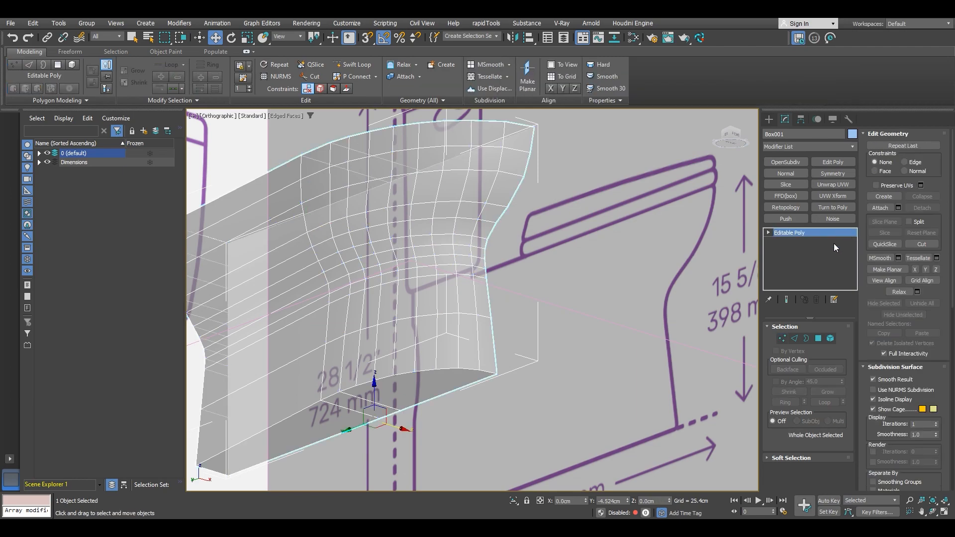
{"action": "left_click", "coordinate": [832, 174]}
{"action": "scroll", "coordinate": [521, 287], "scroll_direction": "down", "scroll_amount": 5}
{"action": "middle_click_drag", "start_coordinate": [495, 280], "coordinate": [490, 286], "text": "alt"}
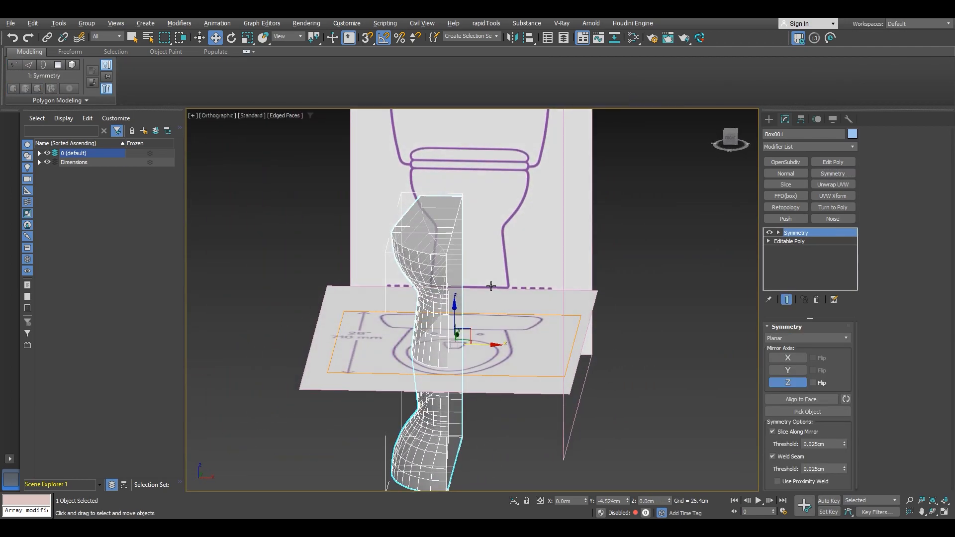
{"action": "left_click", "coordinate": [788, 358]}
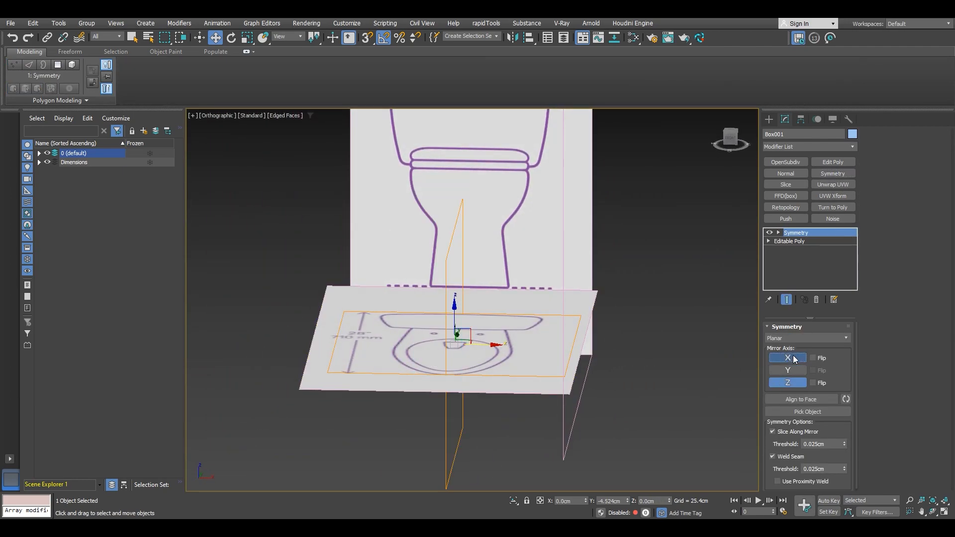
{"action": "left_click", "coordinate": [813, 358]}
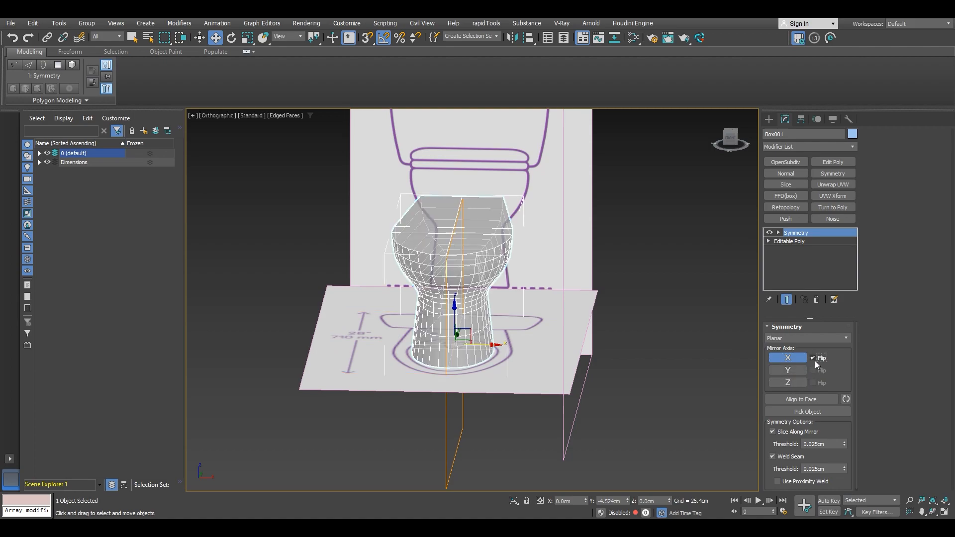
{"action": "middle_click_drag", "start_coordinate": [502, 289], "coordinate": [553, 294], "text": "alt"}
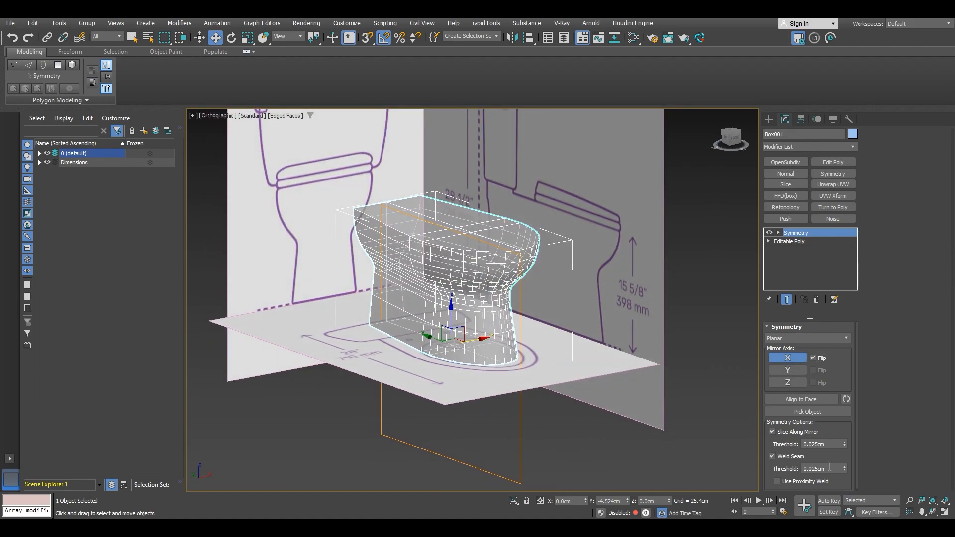
Set both the Slice Along Mirror and Weld Seam thresholds of the Symmetry modifier to 0.01 cm.
{"action": "left_click", "coordinate": [829, 442]}
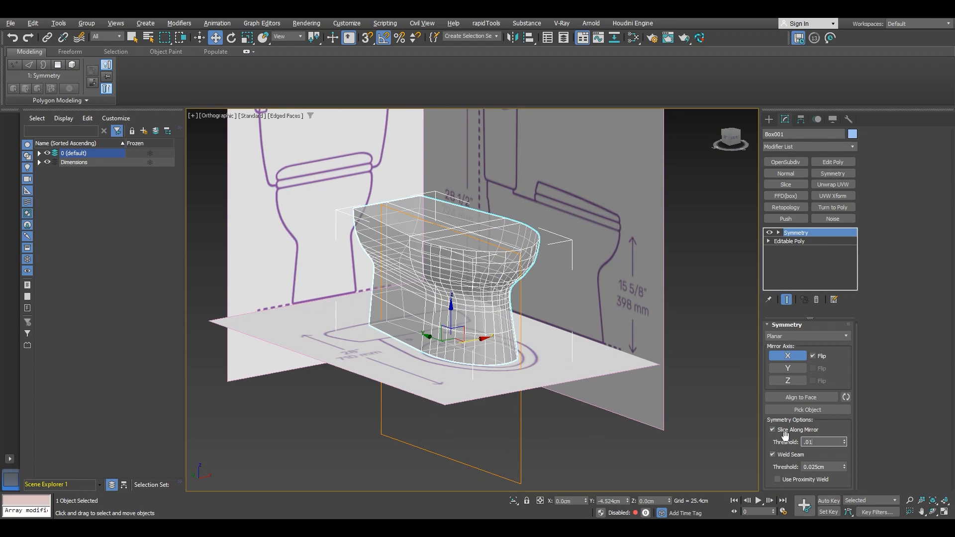
{"action": "left_click", "coordinate": [829, 466]}
{"action": "type", "text": "0.01"}
{"action": "key", "text": "Return"}
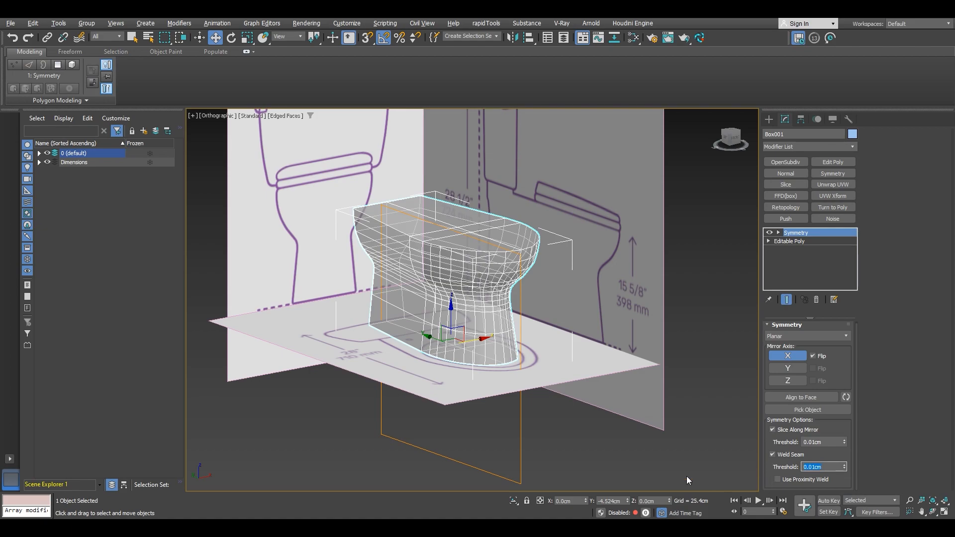
Convert the mirrored bowl to an Editable Poly.
{"action": "right_click", "coordinate": [565, 338]}
{"action": "mouse_move", "coordinate": [634, 468]}
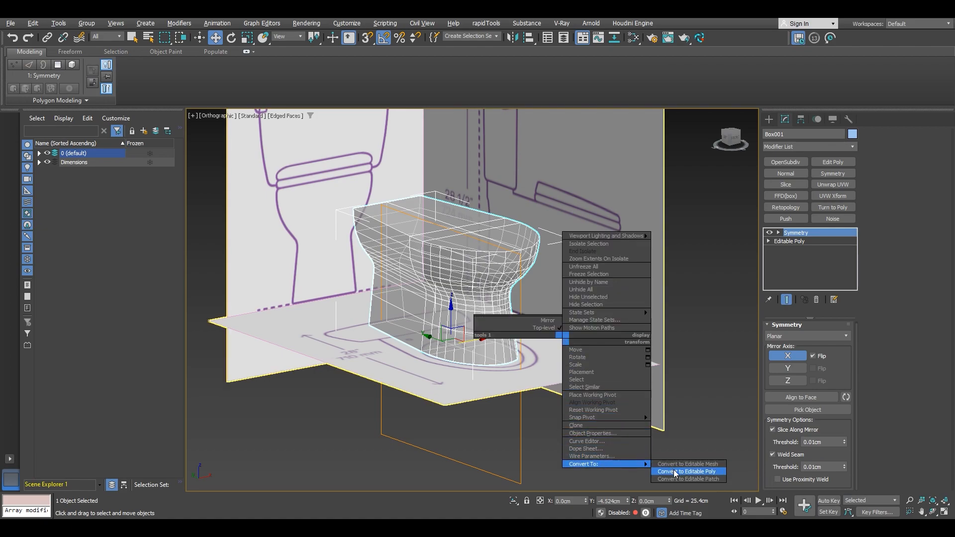
{"action": "left_click", "coordinate": [686, 472]}
{"action": "middle_click_drag", "start_coordinate": [502, 319], "coordinate": [507, 295], "text": "alt"}
Isolate the bowl from the reference planes and bring its curved underside into close view.
{"action": "right_click", "coordinate": [481, 268]}
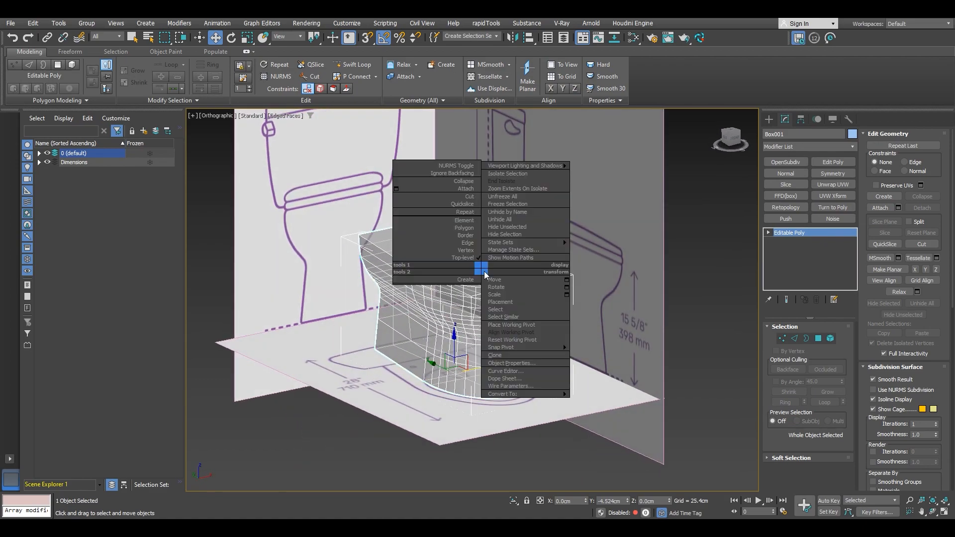
{"action": "left_click", "coordinate": [507, 181]}
{"action": "middle_click_drag", "start_coordinate": [497, 207], "coordinate": [502, 313], "text": "alt"}
{"action": "scroll", "coordinate": [498, 296], "scroll_direction": "up", "scroll_amount": 5}
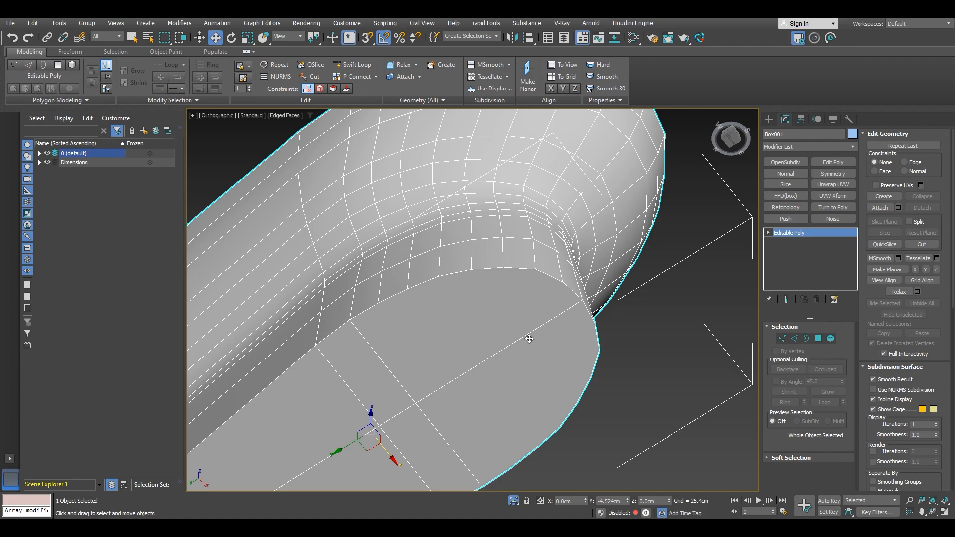
Collapse the vertical edge rings through three alternate edges along the curved base outline on one half of the bowl.
{"action": "key", "text": "2"}
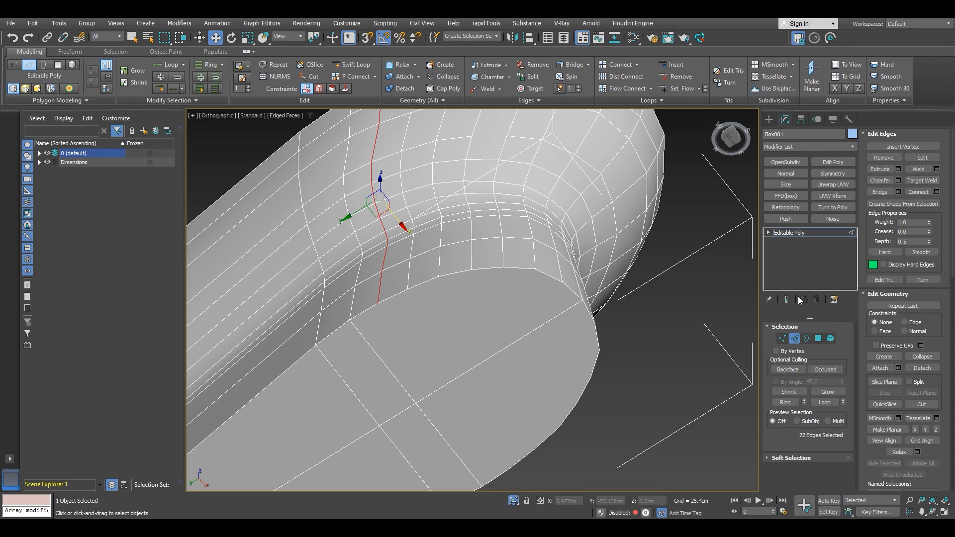
{"action": "left_click", "coordinate": [399, 296]}
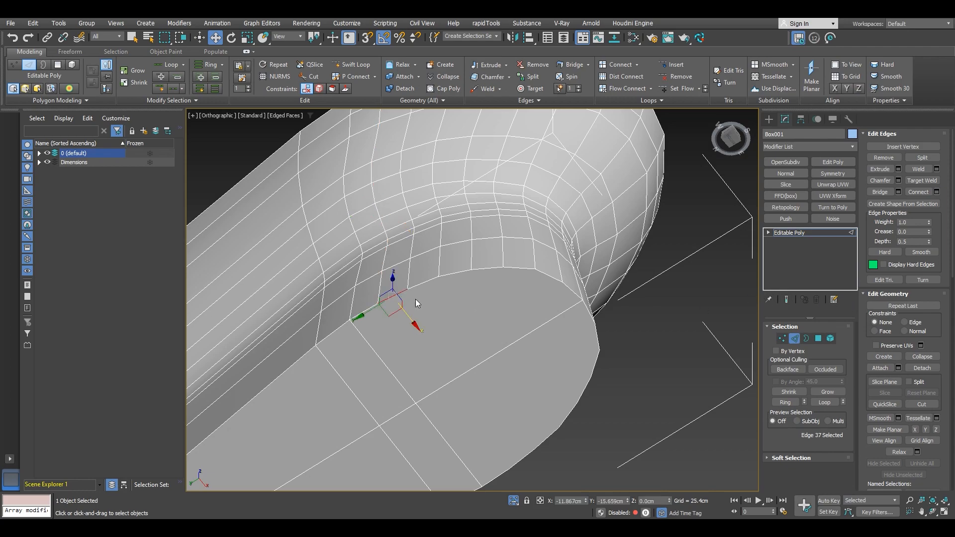
{"action": "left_click", "coordinate": [548, 276], "text": "ctrl"}
{"action": "left_click", "coordinate": [455, 273], "text": "ctrl"}
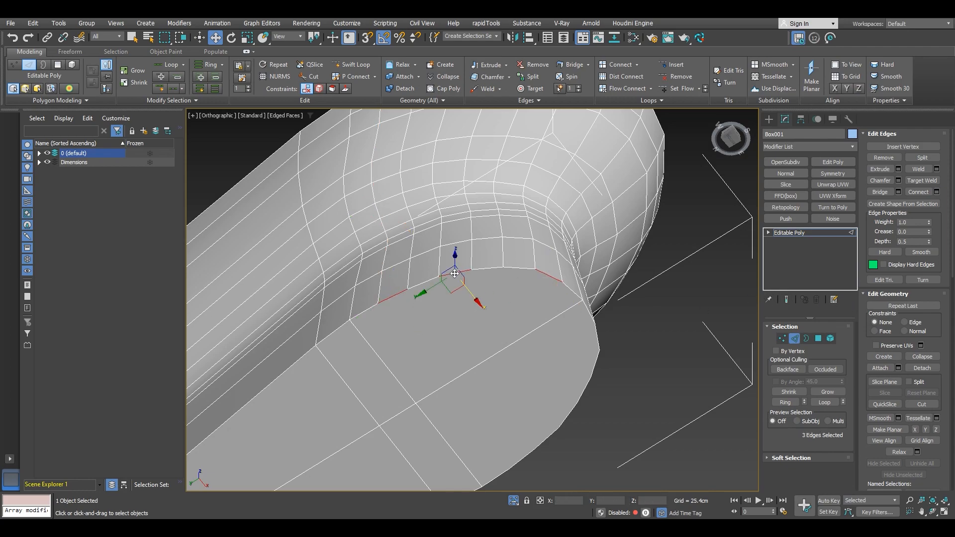
{"action": "left_click", "coordinate": [784, 402]}
{"action": "key", "text": "z"}
{"action": "scroll", "coordinate": [516, 278], "scroll_direction": "up", "scroll_amount": 3}
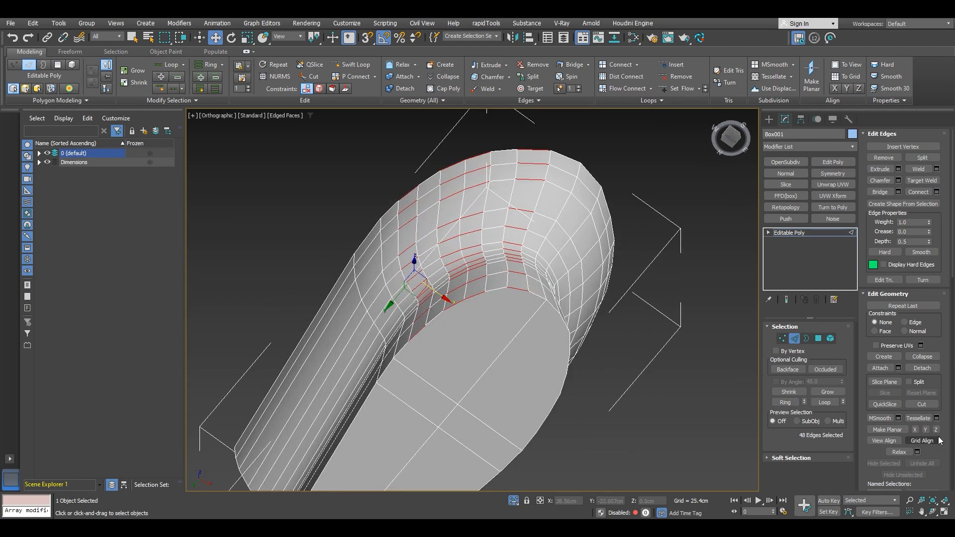
{"action": "left_click", "coordinate": [925, 359]}
{"action": "middle_click_drag", "start_coordinate": [485, 274], "coordinate": [513, 265], "text": "alt"}
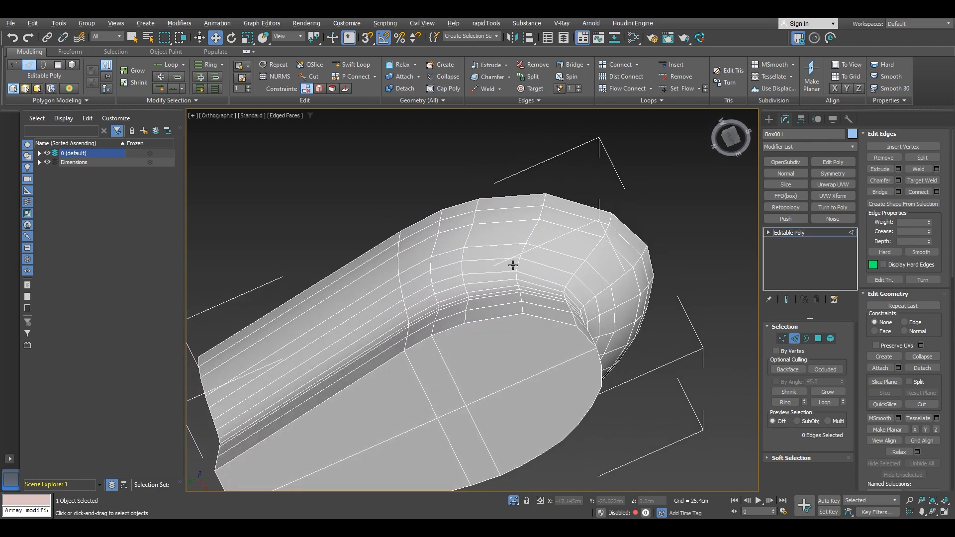
Insert two vertical edge loops around the curved front of the bowl with Swift Loop.
{"action": "left_click", "coordinate": [350, 65]}
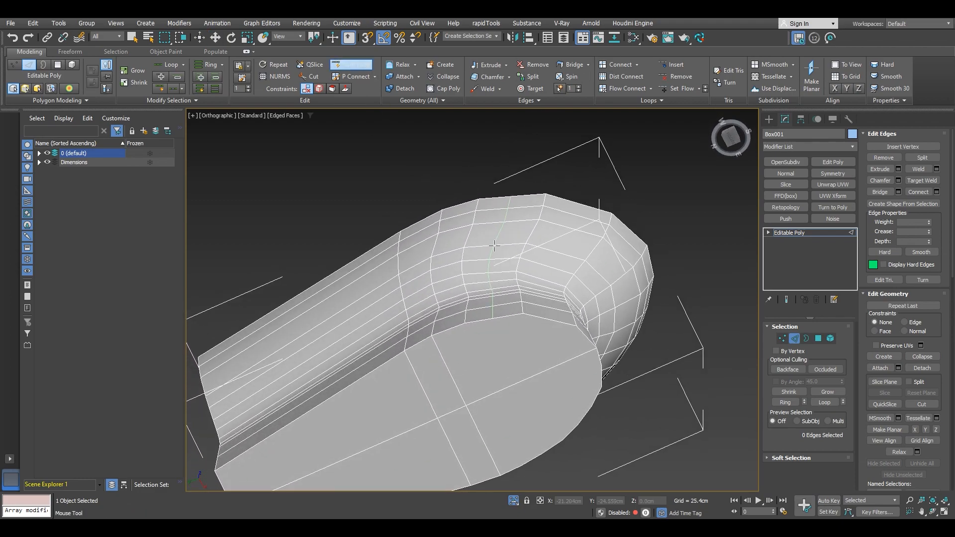
{"action": "left_click", "coordinate": [496, 248]}
{"action": "left_click", "coordinate": [558, 249]}
{"action": "key", "text": "w"}
Collapse the vertical edge rings through two base outline edges beside the new loops.
{"action": "left_click", "coordinate": [478, 320]}
{"action": "left_click", "coordinate": [565, 319], "text": "ctrl"}
{"action": "middle_click_drag", "start_coordinate": [605, 364], "coordinate": [583, 368], "text": "alt"}
{"action": "left_click", "coordinate": [787, 402]}
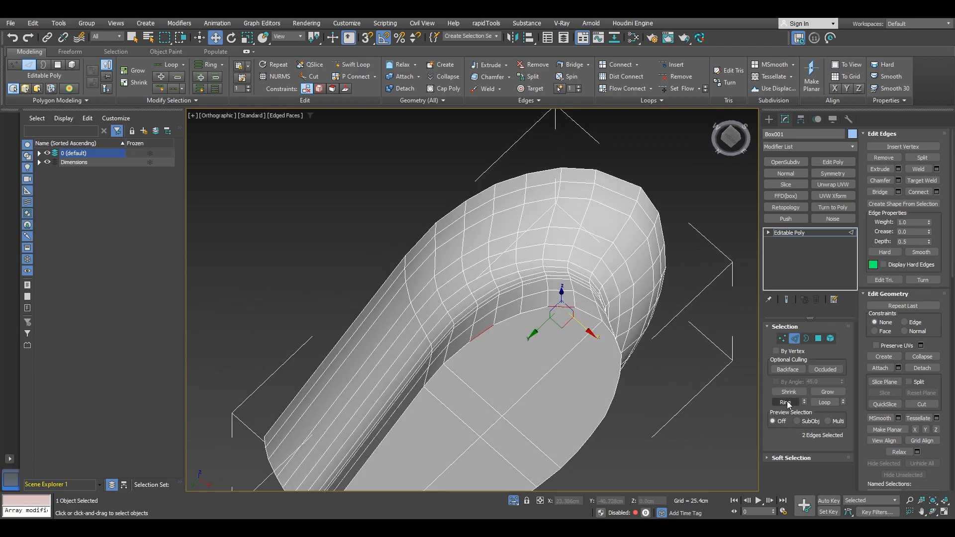
{"action": "left_click", "coordinate": [922, 356]}
{"action": "middle_click_drag", "start_coordinate": [530, 243], "coordinate": [483, 251], "text": "alt"}
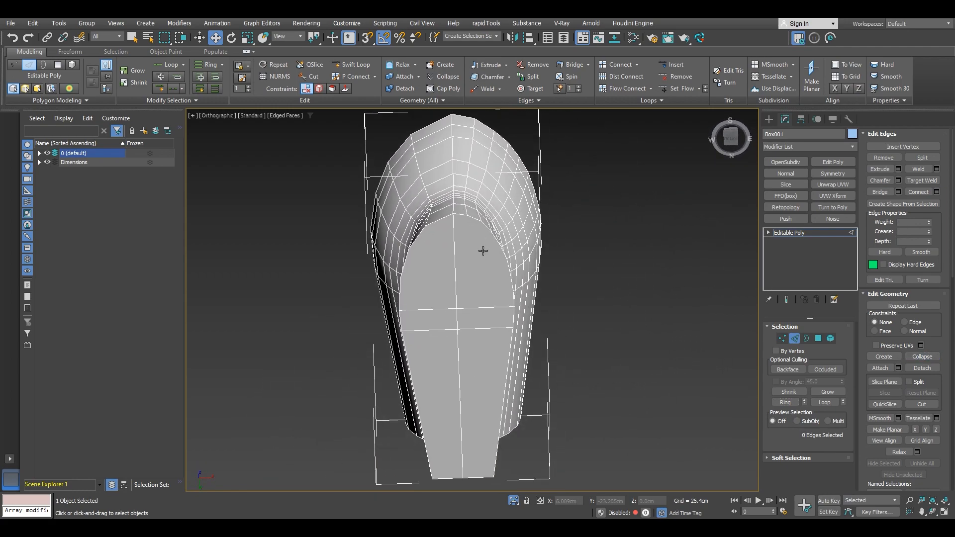
Select the edge loop along the bowl's centre line and split the mesh along it.
{"action": "key", "text": "2"}
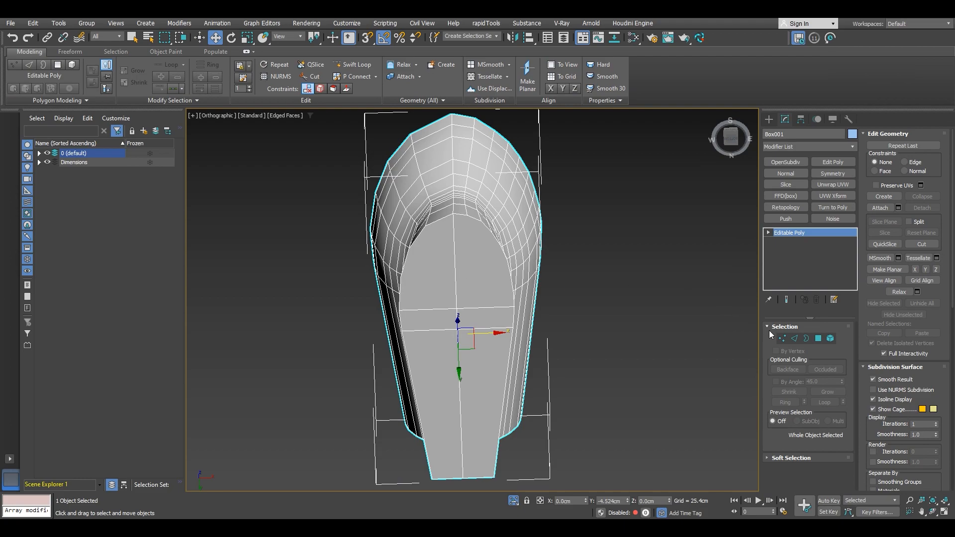
{"action": "left_click", "coordinate": [794, 338]}
{"action": "double_click", "coordinate": [455, 258]}
{"action": "middle_click_drag", "start_coordinate": [458, 301], "coordinate": [529, 258], "text": "alt"}
{"action": "middle_click_drag", "start_coordinate": [604, 244], "coordinate": [580, 267], "text": "alt"}
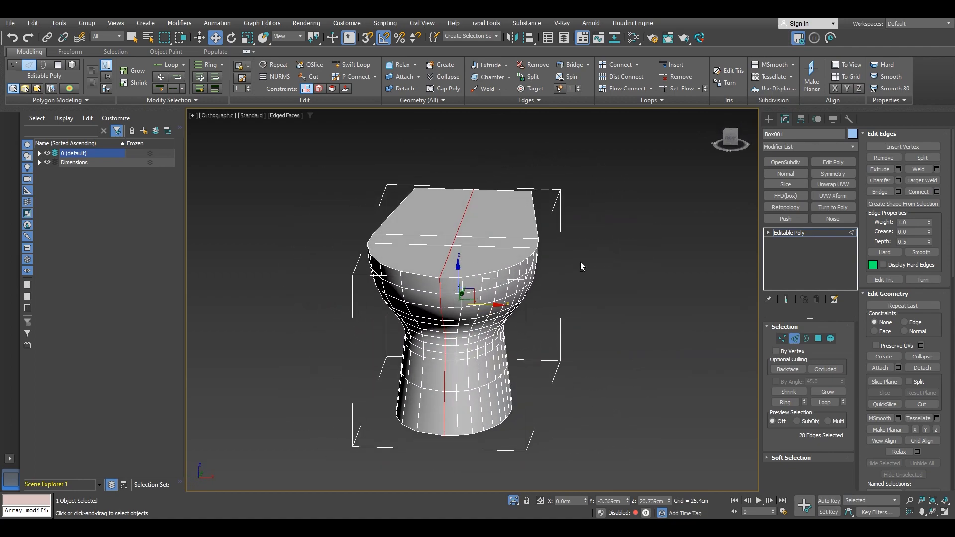
{"action": "left_click", "coordinate": [922, 160]}
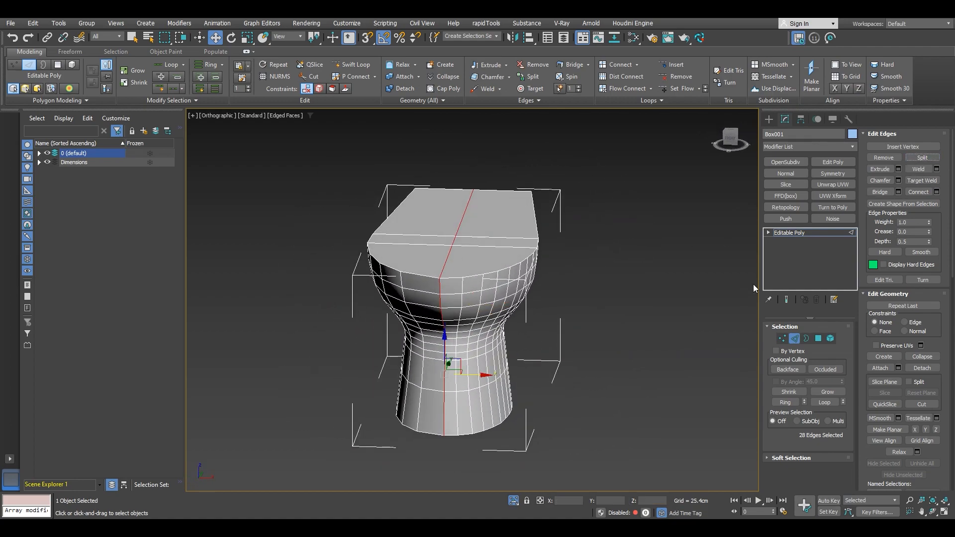
Delete the unedited half of the split bowl, keeping only the half with the reworked edge loops.
{"action": "left_click", "coordinate": [819, 338]}
{"action": "double_click", "coordinate": [487, 259]}
{"action": "middle_click_drag", "start_coordinate": [487, 259], "coordinate": [475, 293], "text": "alt"}
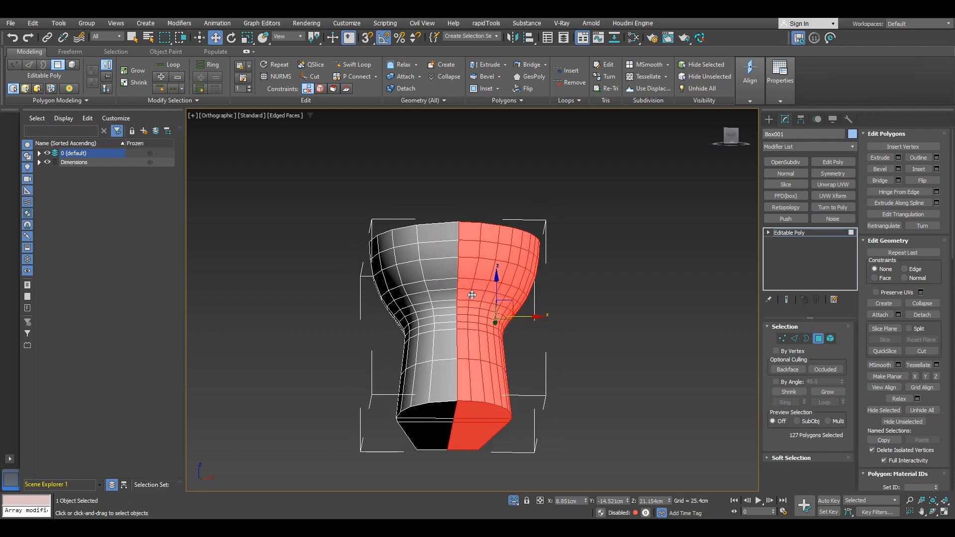
{"action": "key", "text": "Delete"}
{"action": "middle_click_drag", "start_coordinate": [497, 337], "coordinate": [492, 281], "text": "alt"}
{"action": "left_click", "coordinate": [854, 233]}
{"action": "scroll", "coordinate": [452, 200], "scroll_direction": "up", "scroll_amount": 3}
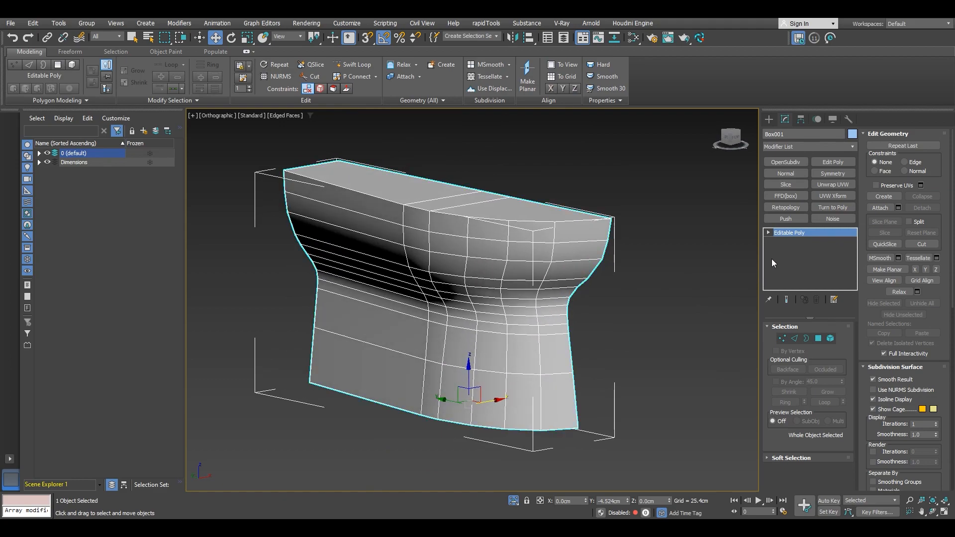
Apply a Symmetry modifier across the X axis with Flip enabled, setting the Slice Along Mirror and Weld Seam thresholds to 0.01 cm.
{"action": "left_click", "coordinate": [832, 174]}
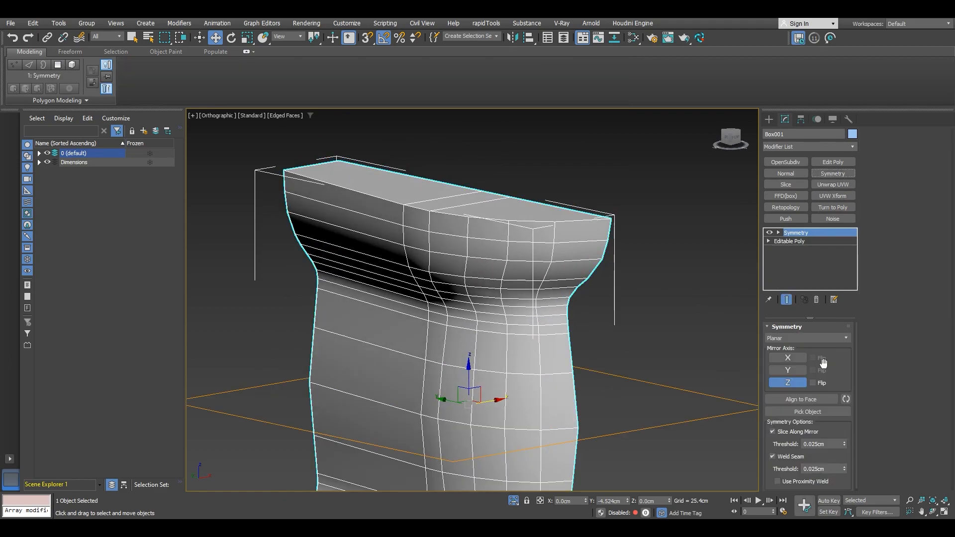
{"action": "left_click", "coordinate": [796, 359]}
{"action": "left_click", "coordinate": [813, 358]}
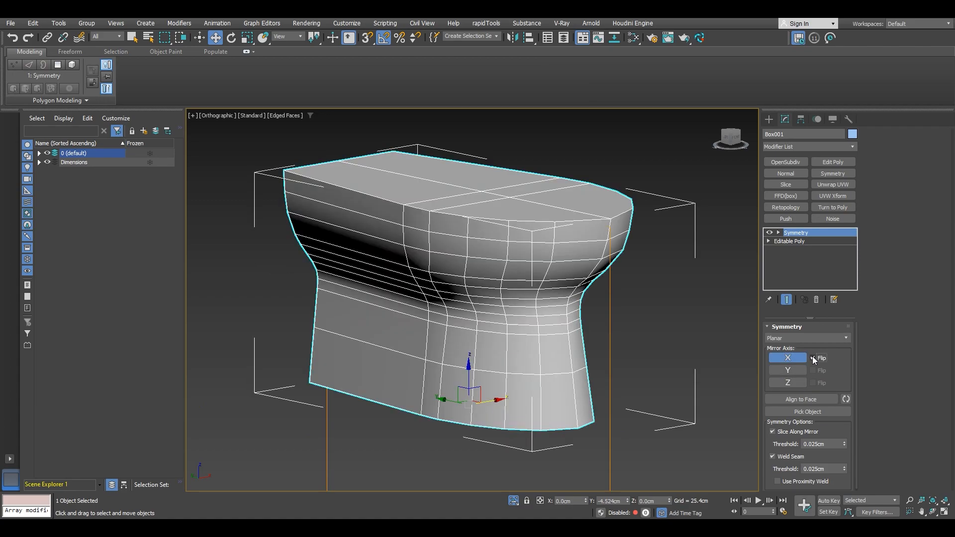
{"action": "left_click_drag", "start_coordinate": [830, 445], "coordinate": [722, 437]}
{"action": "type", "text": ".01"}
{"action": "double_click", "coordinate": [827, 469]}
Convert the newly mirrored bowl to an Editable Poly.
{"action": "right_click", "coordinate": [603, 255]}
{"action": "mouse_move", "coordinate": [668, 383]}
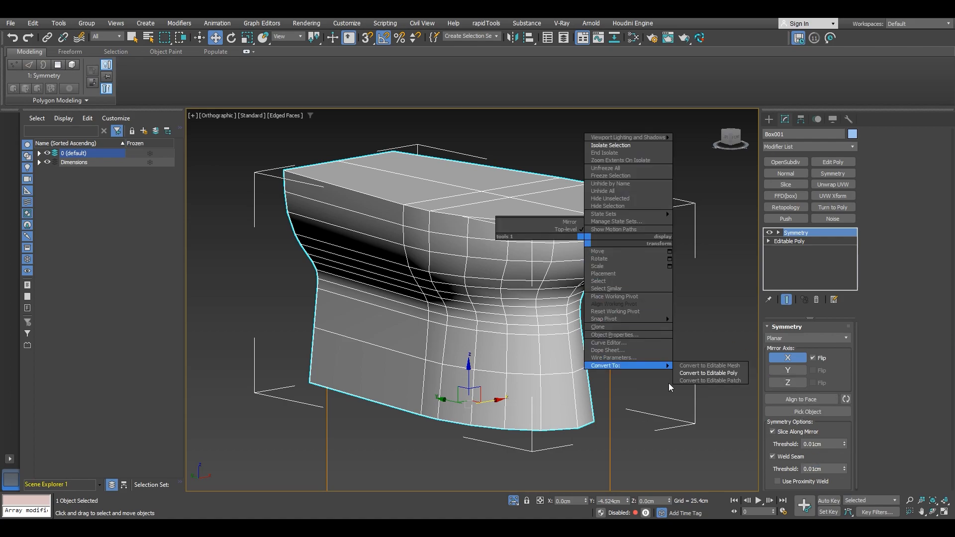
{"action": "left_click", "coordinate": [705, 375]}
{"action": "middle_click_drag", "start_coordinate": [586, 206], "coordinate": [543, 252], "text": "alt"}
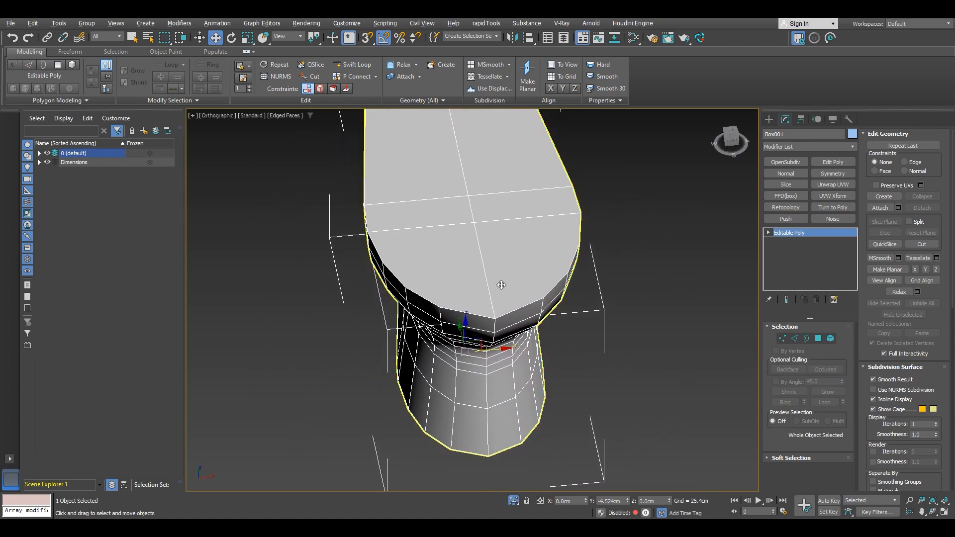
Select all six polygons of the bowl's flat top face.
{"action": "key", "text": "4"}
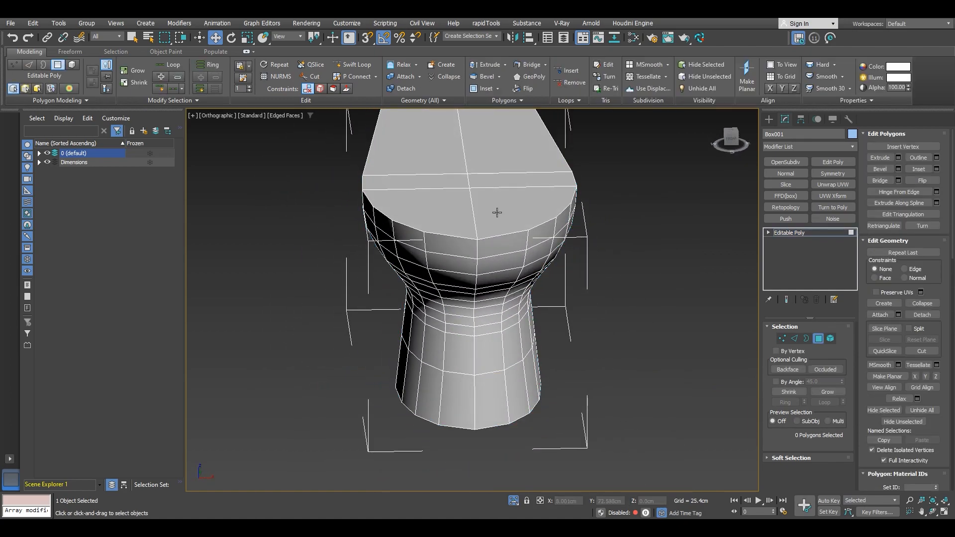
{"action": "middle_click_drag", "start_coordinate": [487, 215], "coordinate": [512, 213], "text": "alt"}
{"action": "left_click", "coordinate": [432, 201]}
{"action": "left_click", "coordinate": [503, 219], "text": "ctrl"}
{"action": "left_click", "coordinate": [502, 189], "text": "ctrl"}
{"action": "left_click", "coordinate": [447, 189], "text": "ctrl"}
{"action": "left_click", "coordinate": [460, 162], "text": "ctrl"}
{"action": "left_click", "coordinate": [480, 163], "text": "ctrl"}
Add the six polygons of the flat base underside to the selection.
{"action": "scroll", "coordinate": [480, 163], "scroll_direction": "down", "scroll_amount": 5}
{"action": "middle_click_drag", "start_coordinate": [450, 256], "coordinate": [485, 202], "text": "alt"}
{"action": "left_click", "coordinate": [429, 243], "text": "ctrl"}
{"action": "left_click", "coordinate": [422, 255], "text": "ctrl"}
{"action": "left_click", "coordinate": [457, 308], "text": "ctrl"}
{"action": "left_click", "coordinate": [470, 319], "text": "ctrl"}
{"action": "left_click", "coordinate": [502, 315], "text": "ctrl"}
{"action": "left_click", "coordinate": [489, 295], "text": "ctrl"}
{"action": "middle_click_drag", "start_coordinate": [517, 292], "coordinate": [490, 258], "text": "alt"}
{"action": "scroll", "coordinate": [487, 256], "scroll_direction": "up", "scroll_amount": 5}
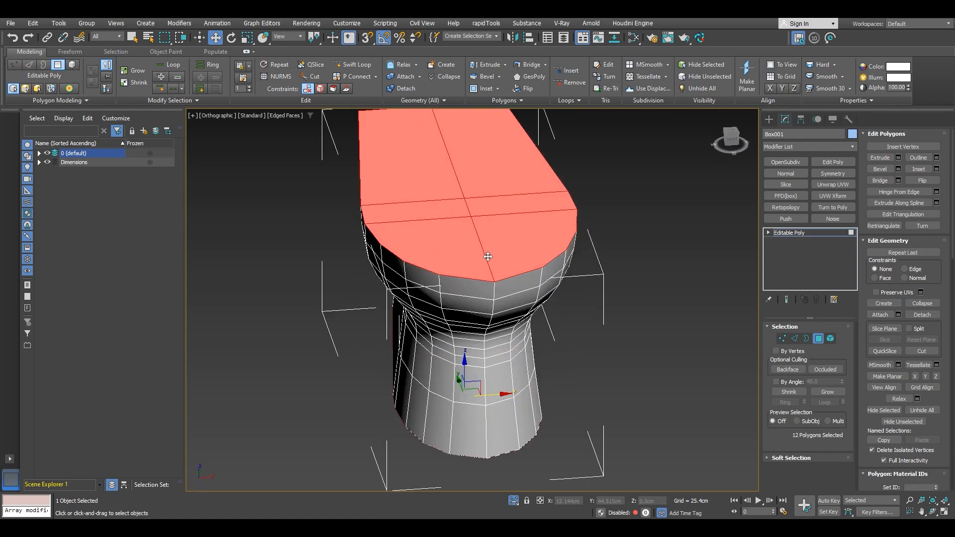
Try insetting the selected top and base polygons by 4 cm.
{"action": "left_click", "coordinate": [936, 169]}
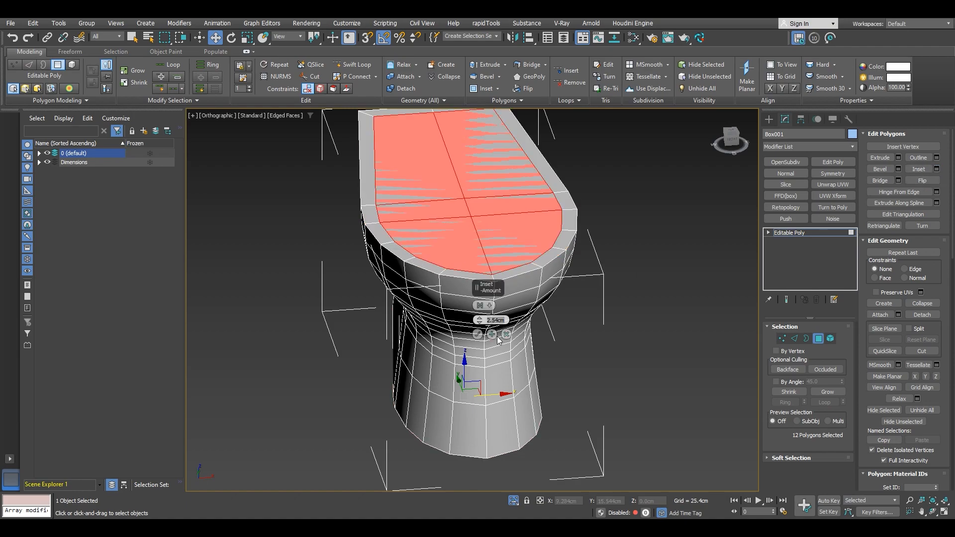
{"action": "key", "text": "Return"}
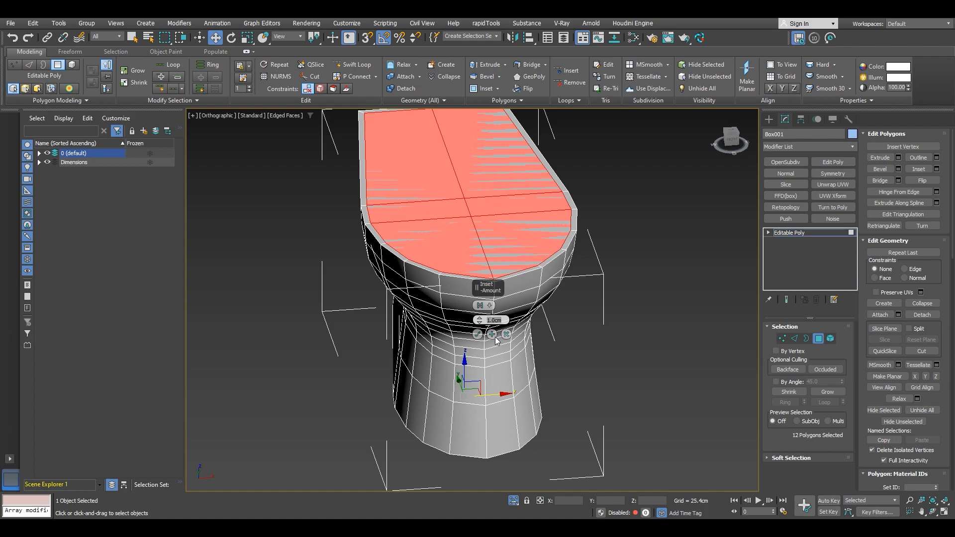
{"action": "type", "text": "2"}
{"action": "key", "text": "Return"}
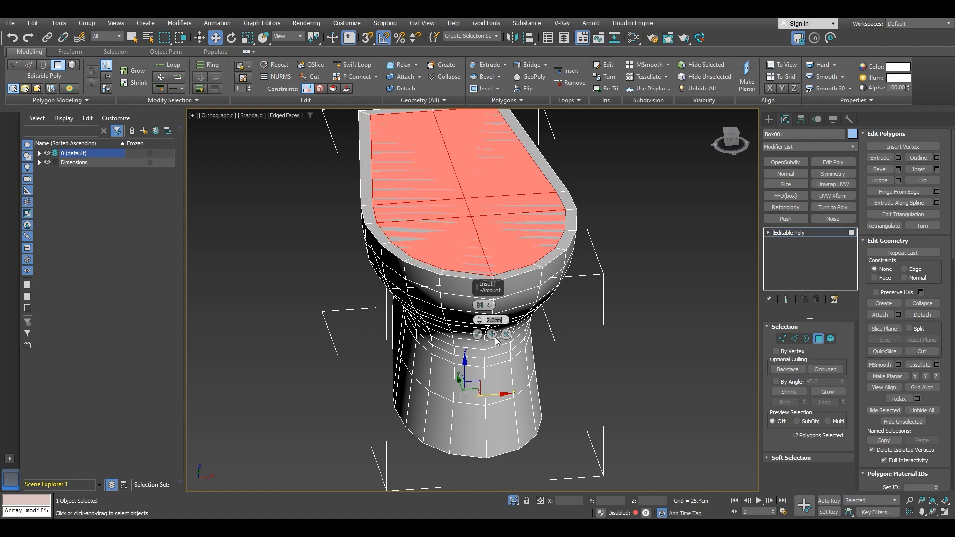
{"action": "middle_click_drag", "start_coordinate": [417, 271], "coordinate": [391, 250], "text": "alt"}
{"action": "left_click", "coordinate": [507, 320]}
{"action": "type", "text": "4"}
{"action": "key", "text": "Return"}
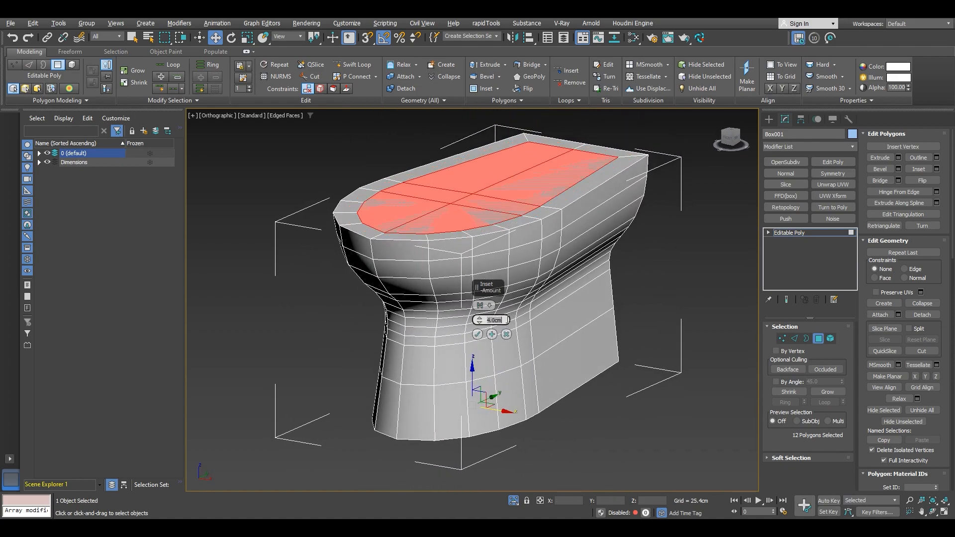
{"action": "middle_click_drag", "start_coordinate": [475, 252], "coordinate": [518, 234], "text": "alt"}
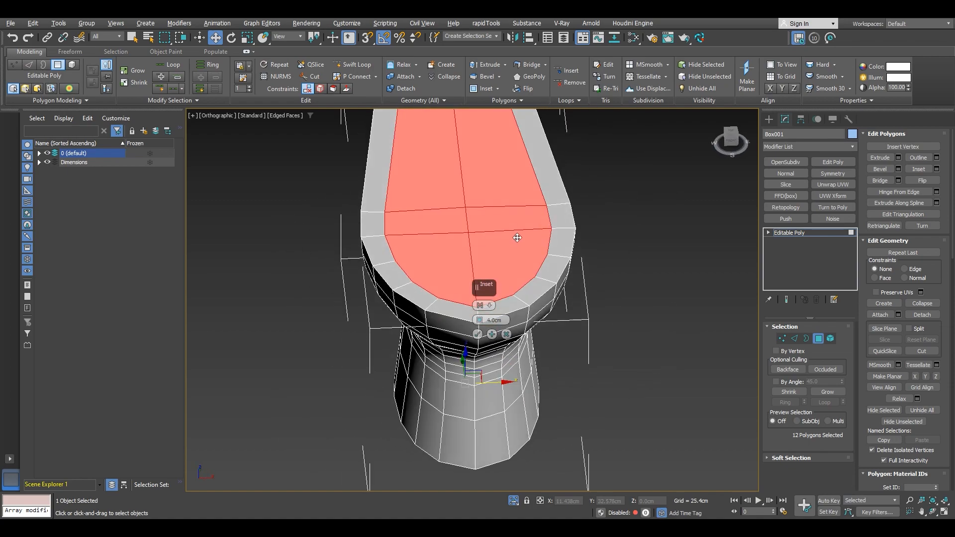
{"action": "left_click", "coordinate": [478, 335]}
{"action": "scroll", "coordinate": [477, 334], "scroll_direction": "down", "scroll_amount": 2}
{"action": "middle_click_drag", "start_coordinate": [477, 334], "coordinate": [494, 313], "text": "alt"}
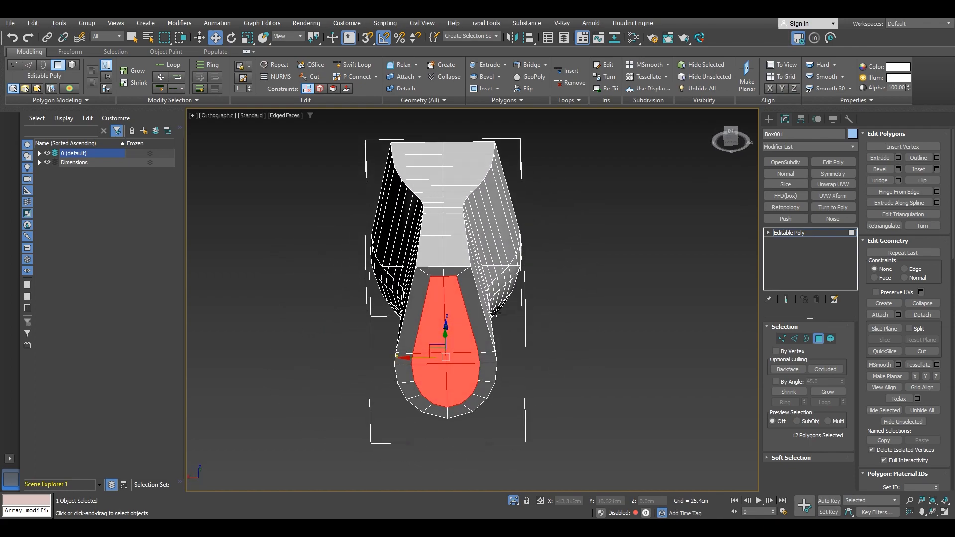
{"action": "key", "text": "ctrl+z"}
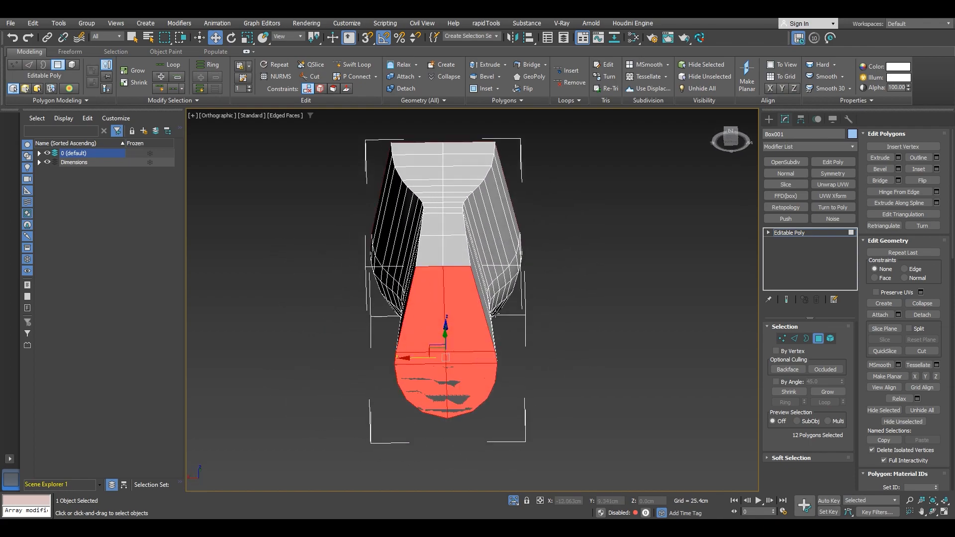
Add all the flat back face polygons to the top and base selection.
{"action": "left_click", "coordinate": [442, 252], "text": "ctrl+shift"}
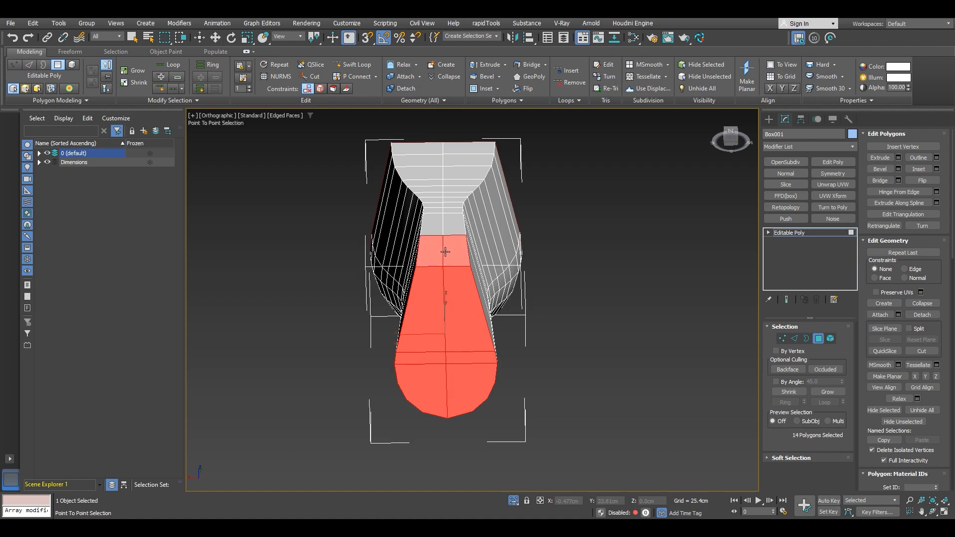
{"action": "mouse_move", "coordinate": [453, 210]}
{"action": "left_mouse_down", "text": "ctrl+shift"}
{"action": "mouse_move", "coordinate": [460, 156]}
{"action": "mouse_move", "coordinate": [444, 150]}
{"action": "mouse_move", "coordinate": [424, 181]}
{"action": "mouse_move", "coordinate": [438, 224]}
{"action": "left_mouse_up", "text": "ctrl+shift"}
{"action": "middle_click_drag", "start_coordinate": [438, 225], "coordinate": [611, 240], "text": "alt"}
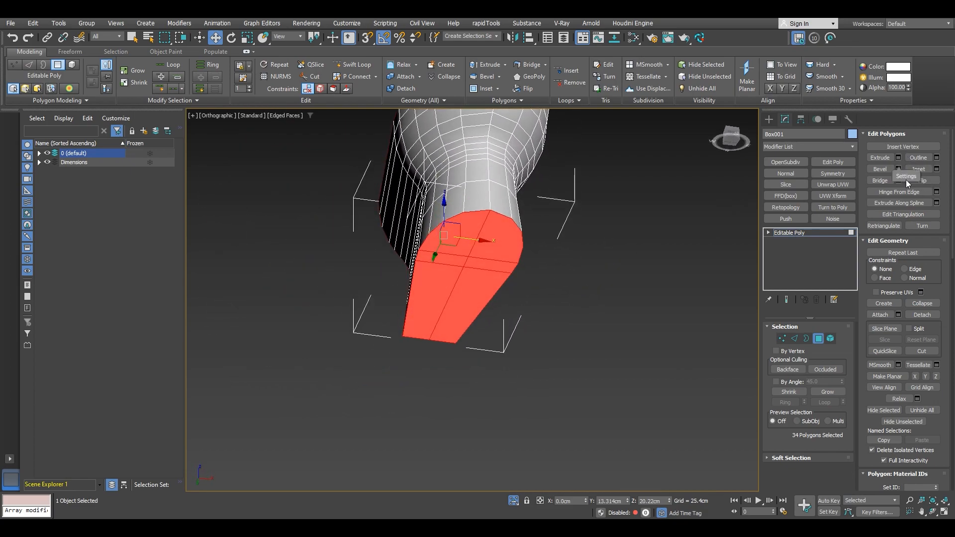
Inset the selected top, back and base polygons by 2.5 cm as one group, leaving nothing selected.
{"action": "left_click", "coordinate": [937, 169]}
{"action": "middle_click_drag", "start_coordinate": [475, 195], "coordinate": [635, 228], "text": "alt"}
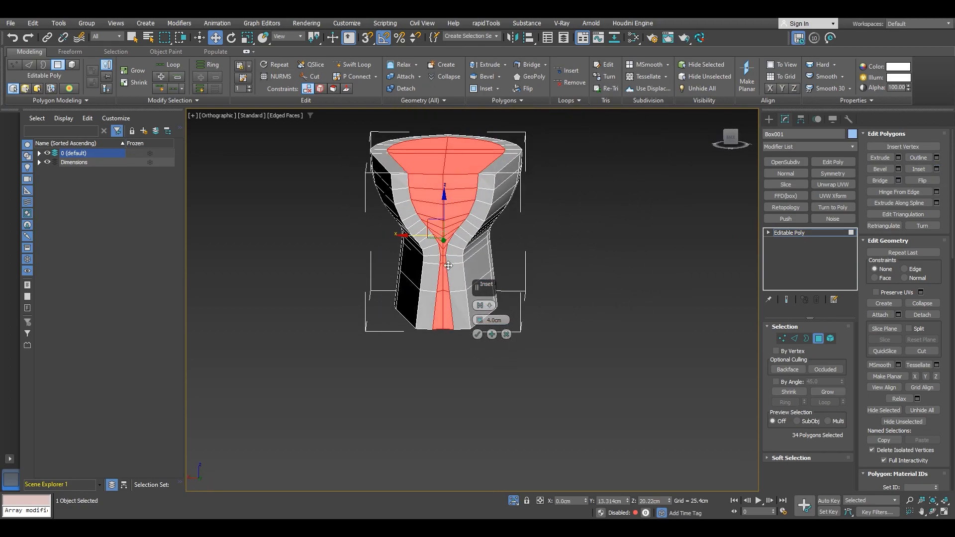
{"action": "left_click", "coordinate": [503, 320]}
{"action": "type", "text": "2."}
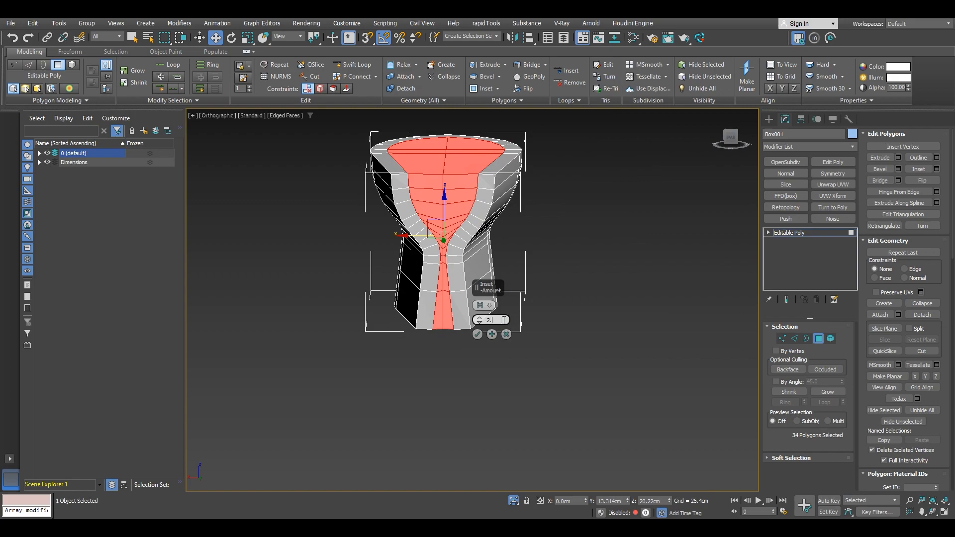
{"action": "type", "text": "5"}
{"action": "key", "text": "Return"}
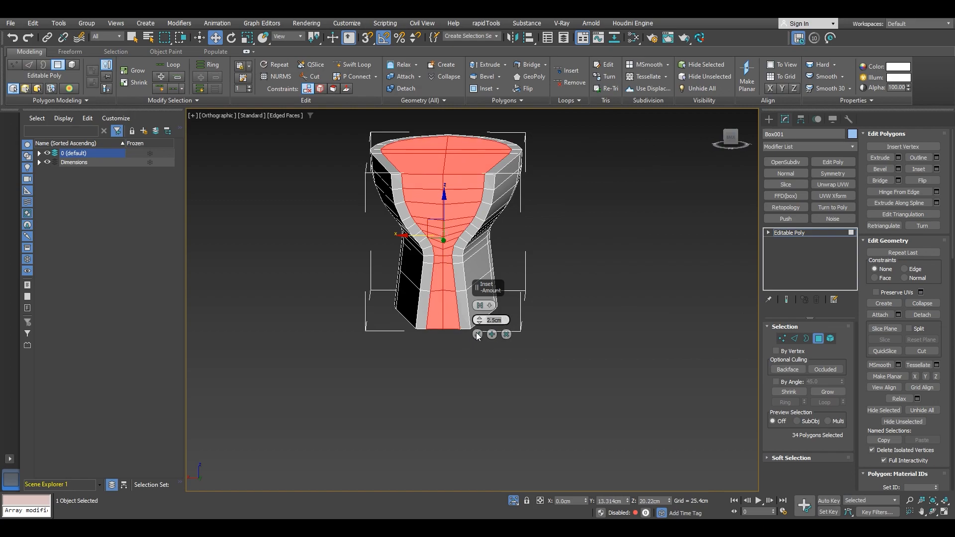
{"action": "left_click", "coordinate": [489, 305]}
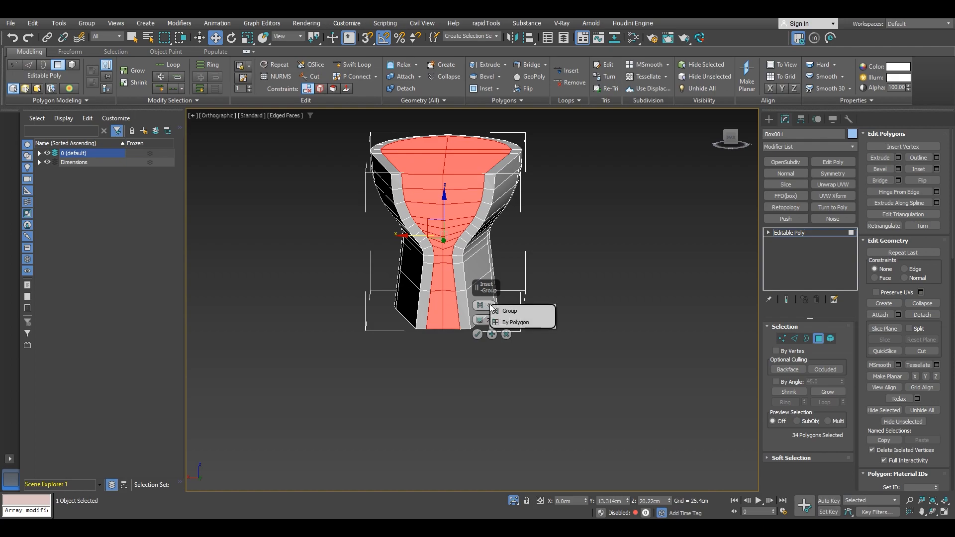
{"action": "left_click", "coordinate": [515, 319]}
{"action": "left_click", "coordinate": [478, 334]}
{"action": "middle_click_drag", "start_coordinate": [480, 334], "coordinate": [697, 302], "text": "alt"}
{"action": "left_click", "coordinate": [710, 303]}
Select all vertices along the bowl's flat back face and make them planar along Y.
{"action": "mouse_move", "coordinate": [415, 248]}
{"action": "middle_mouse_down", "text": "alt"}
{"action": "mouse_move", "coordinate": [476, 244]}
{"action": "mouse_move", "coordinate": [433, 246]}
{"action": "mouse_move", "coordinate": [422, 262]}
{"action": "middle_mouse_up", "text": "alt"}
{"action": "scroll", "coordinate": [389, 192], "scroll_direction": "up", "scroll_amount": 5}
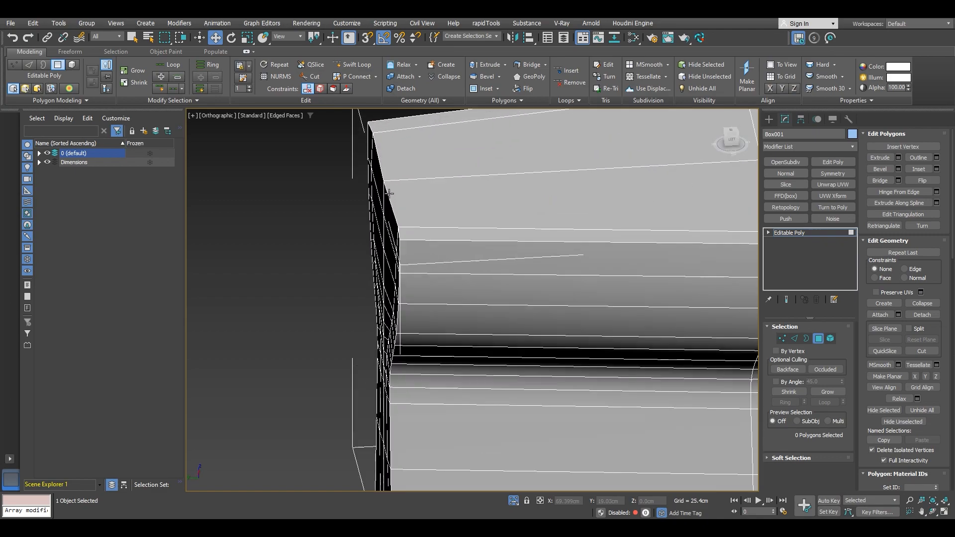
{"action": "middle_click_drag", "start_coordinate": [398, 227], "coordinate": [384, 334], "text": "alt"}
{"action": "key", "text": "1"}
{"action": "left_click", "coordinate": [411, 295]}
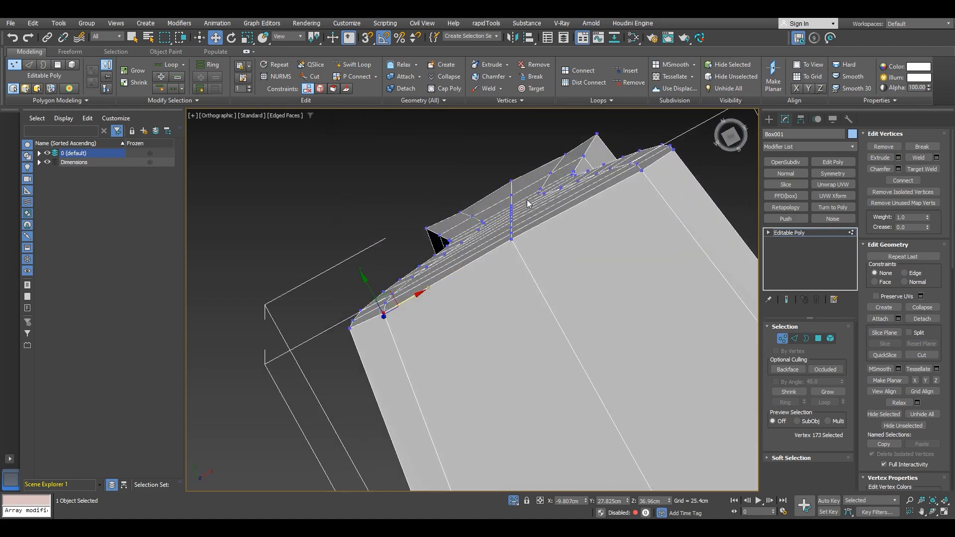
{"action": "left_click", "coordinate": [731, 135]}
{"action": "scroll", "coordinate": [508, 191], "scroll_direction": "down", "scroll_amount": 5}
{"action": "middle_click_drag", "start_coordinate": [518, 122], "coordinate": [450, 369]}
{"action": "scroll", "coordinate": [428, 257], "scroll_direction": "up", "scroll_amount": 8}
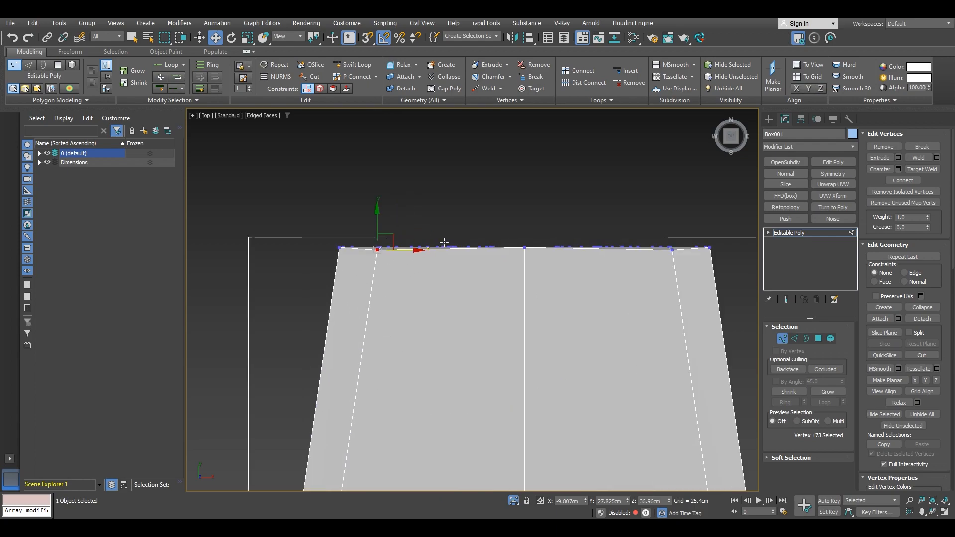
{"action": "scroll", "coordinate": [359, 238], "scroll_direction": "down", "scroll_amount": 2}
{"action": "left_click_drag", "start_coordinate": [577, 280], "coordinate": [671, 297]}
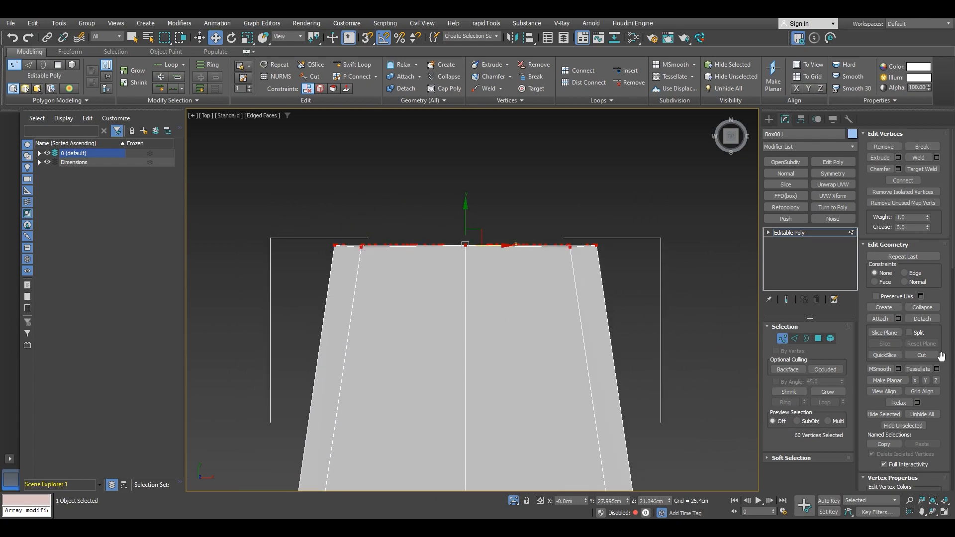
{"action": "left_click", "coordinate": [925, 380]}
Select all vertices of the bowl's flat top surface and make them planar along Z.
{"action": "middle_click_drag", "start_coordinate": [433, 348], "coordinate": [537, 273], "text": "alt"}
{"action": "scroll", "coordinate": [537, 274], "scroll_direction": "down", "scroll_amount": 5}
{"action": "middle_click_drag", "start_coordinate": [628, 309], "coordinate": [559, 319]}
{"action": "middle_click_drag", "start_coordinate": [559, 319], "coordinate": [598, 230], "text": "alt"}
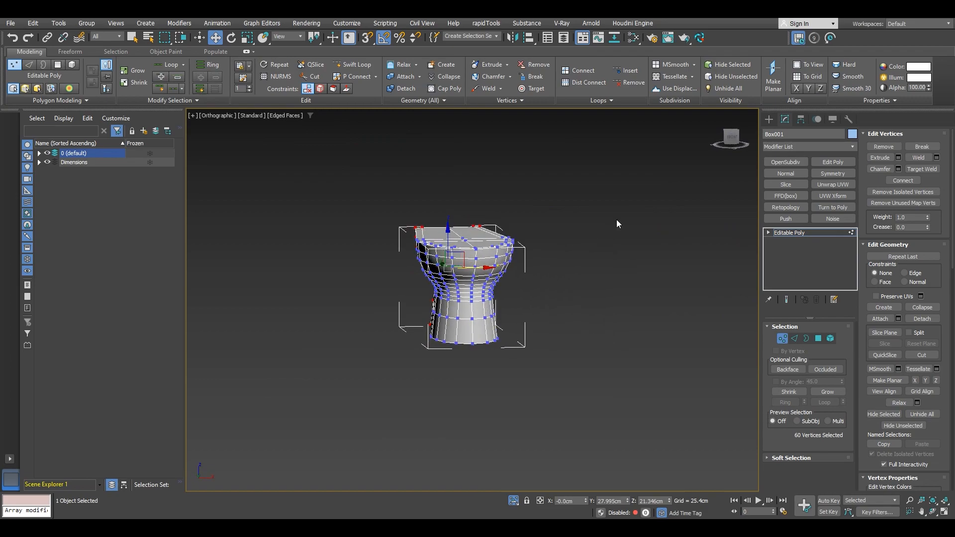
{"action": "left_click", "coordinate": [732, 137]}
{"action": "scroll", "coordinate": [380, 208], "scroll_direction": "up", "scroll_amount": 4}
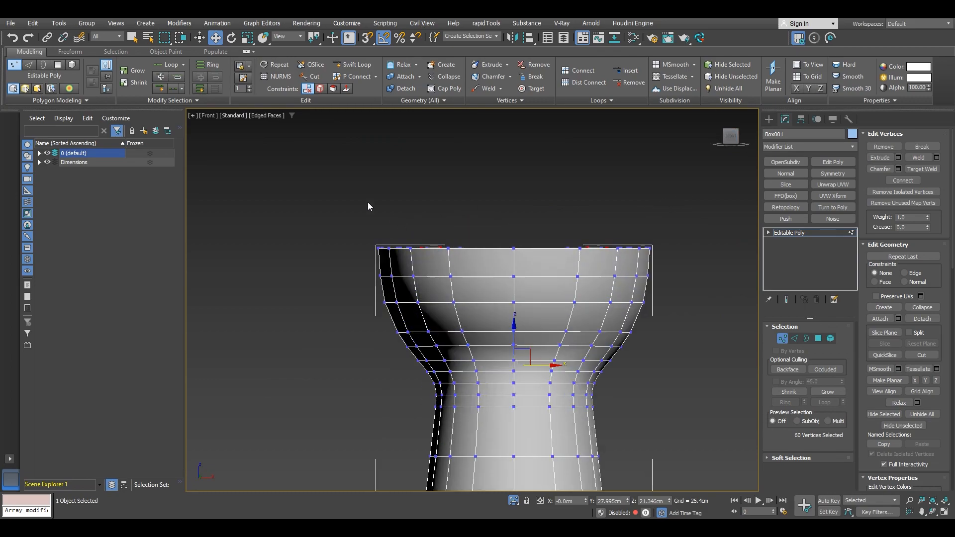
{"action": "left_click_drag", "start_coordinate": [634, 275], "coordinate": [689, 257]}
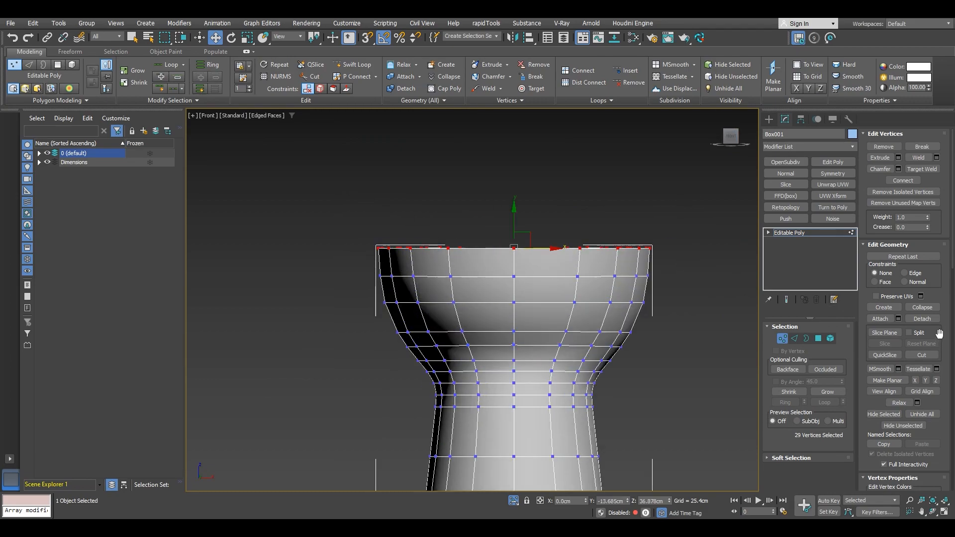
{"action": "middle_click_drag", "start_coordinate": [519, 218], "coordinate": [557, 253], "text": "alt"}
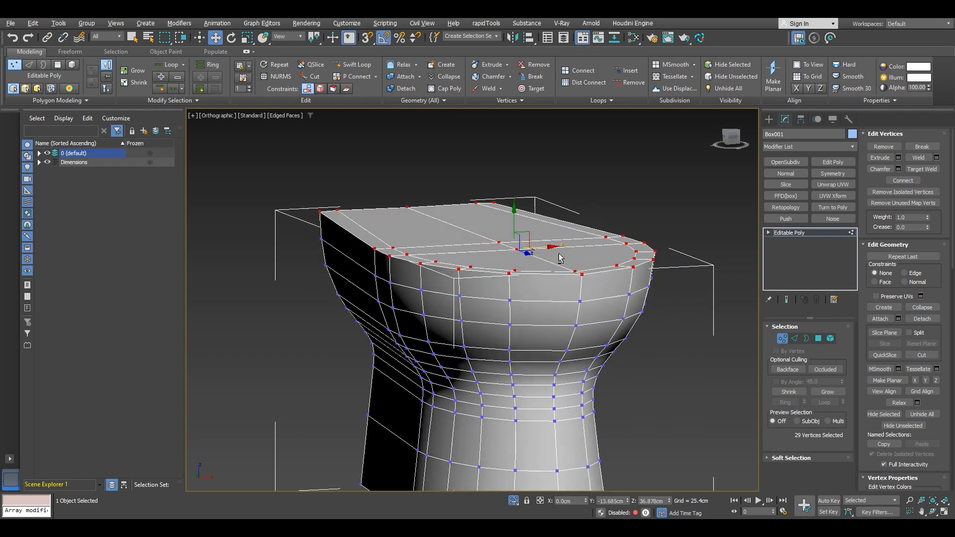
{"action": "left_click", "coordinate": [935, 381]}
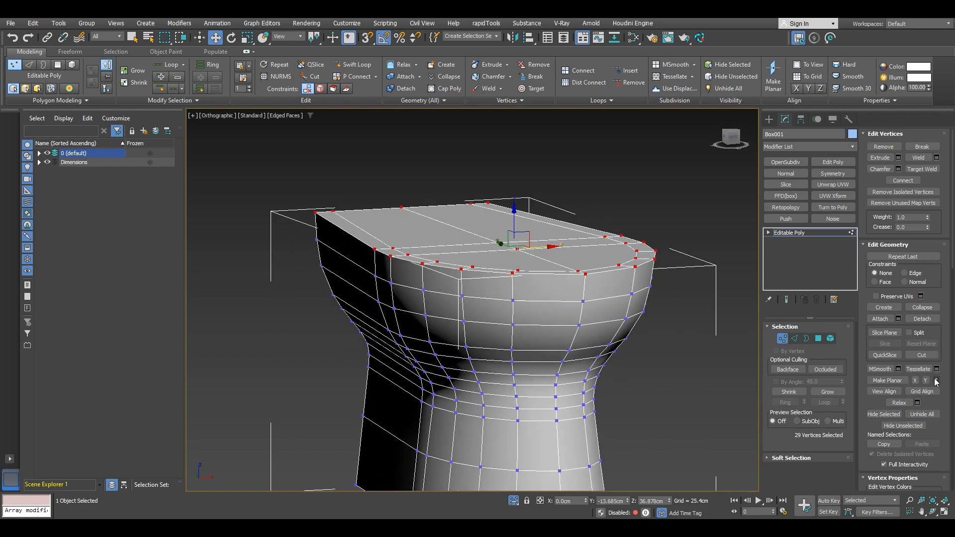
Select all vertices of the base underside and make them planar along Z.
{"action": "middle_click_drag", "start_coordinate": [547, 373], "coordinate": [481, 317]}
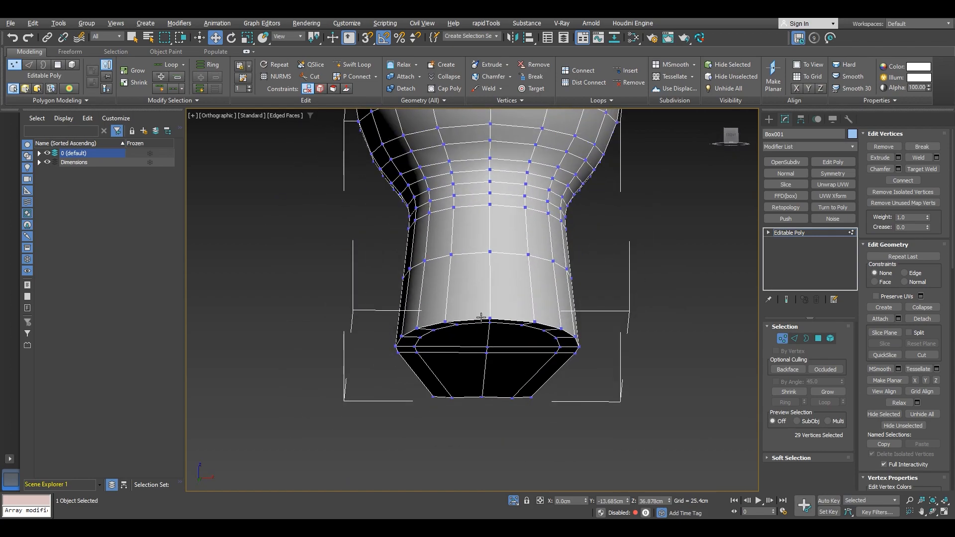
{"action": "middle_click_drag", "start_coordinate": [487, 376], "coordinate": [488, 383], "text": "alt"}
{"action": "left_click_drag", "start_coordinate": [606, 324], "coordinate": [608, 324]}
{"action": "left_click", "coordinate": [925, 380]}
{"action": "middle_click_drag", "start_coordinate": [512, 384], "coordinate": [599, 377], "text": "alt"}
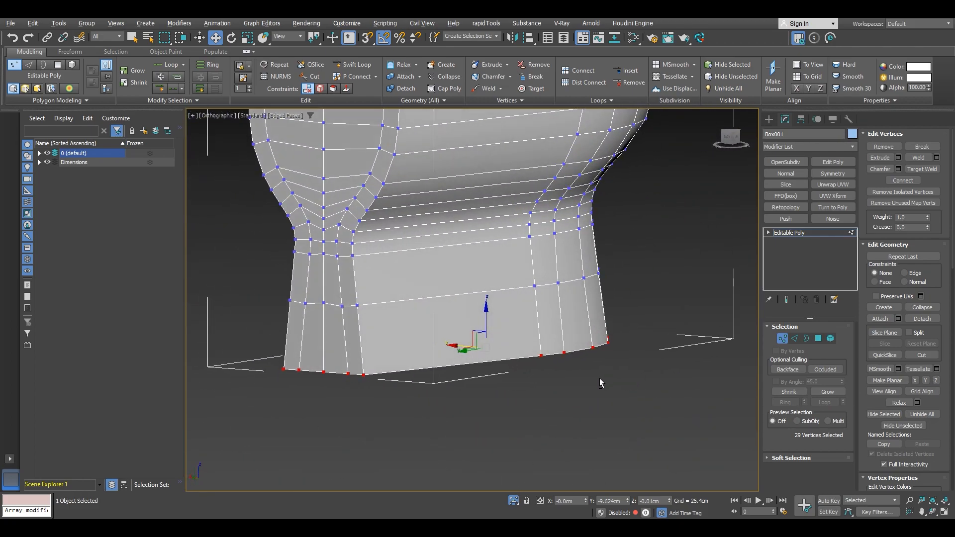
{"action": "middle_click_drag", "start_coordinate": [432, 249], "coordinate": [482, 330], "text": "alt"}
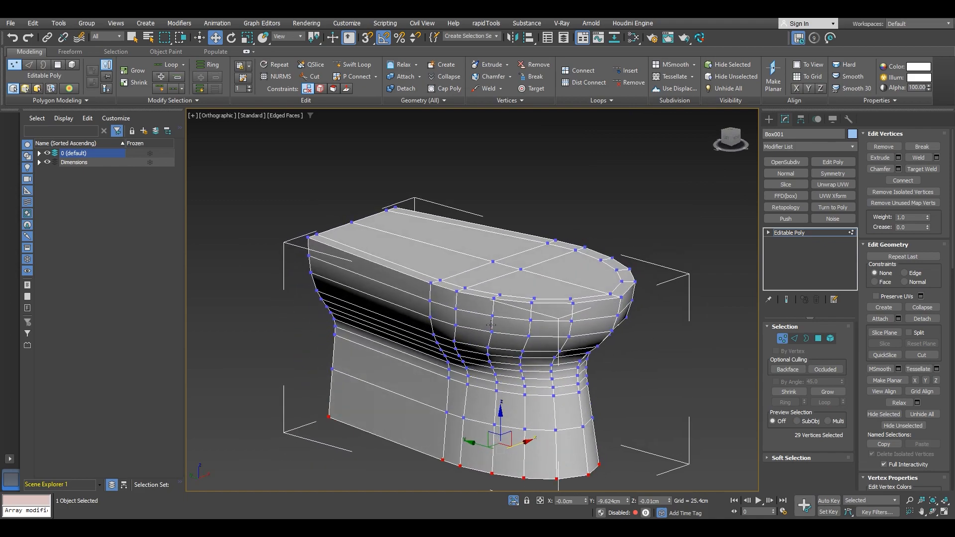
End isolation in the top view to show the reference drawing, turn on see-through display for the bowl and clear the vertex selection.
{"action": "left_click", "coordinate": [732, 132]}
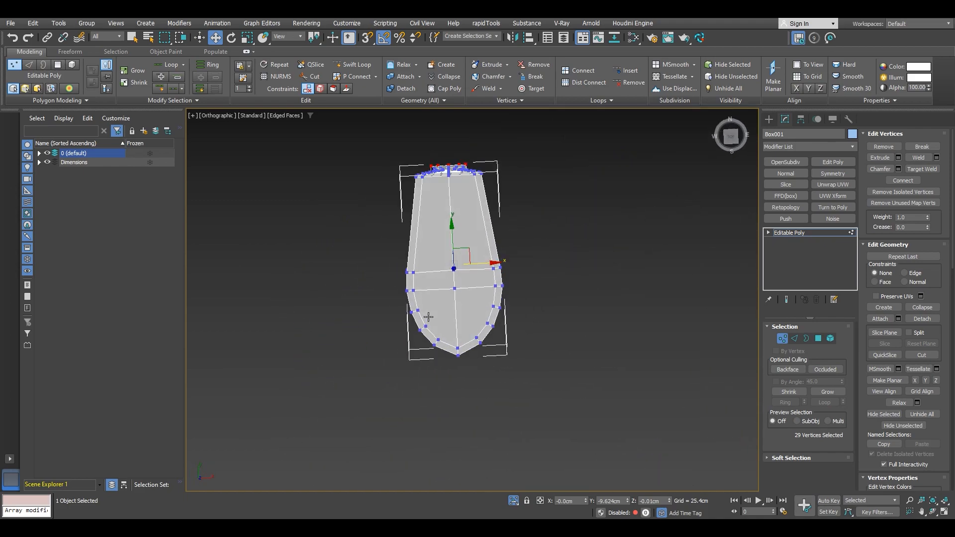
{"action": "left_click", "coordinate": [732, 139]}
{"action": "right_click", "coordinate": [493, 246]}
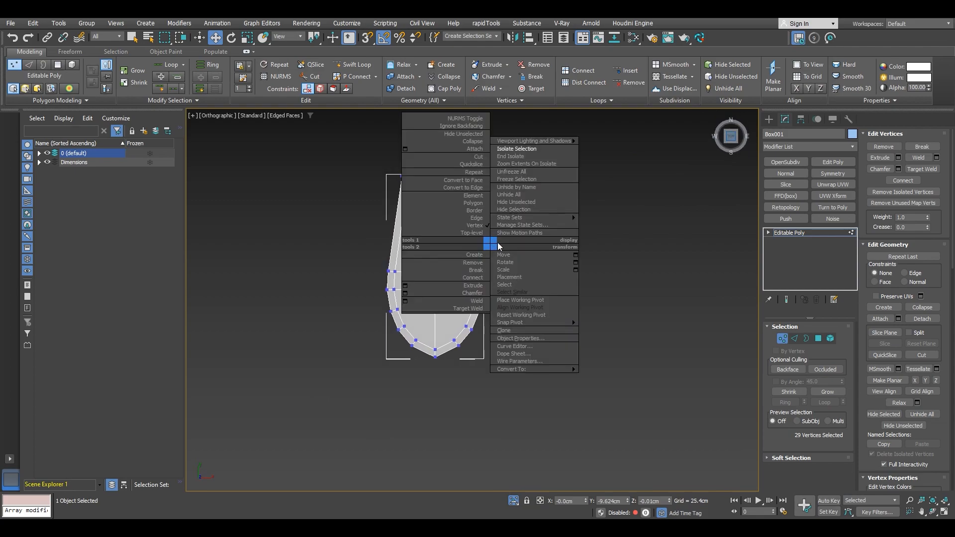
{"action": "left_click", "coordinate": [522, 157]}
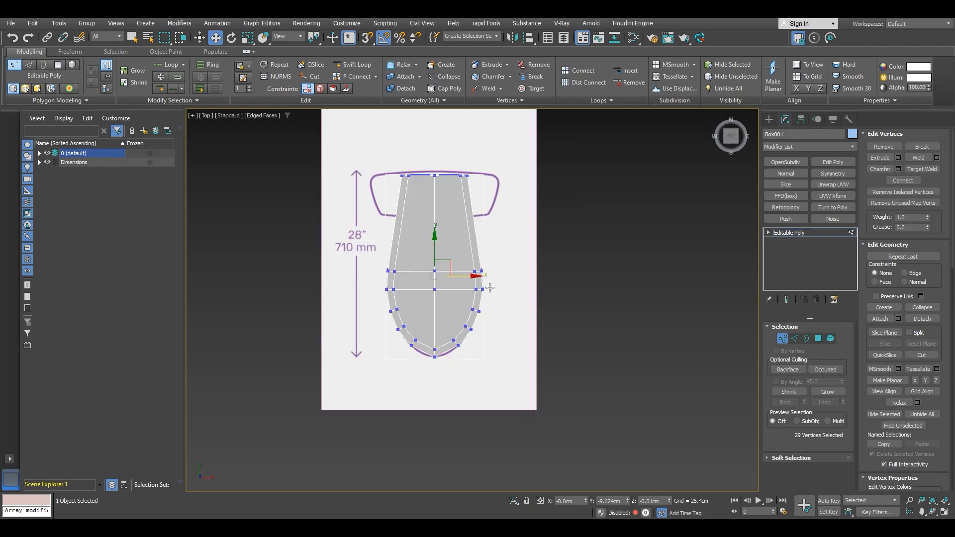
{"action": "scroll", "coordinate": [463, 349], "scroll_direction": "up", "scroll_amount": 3}
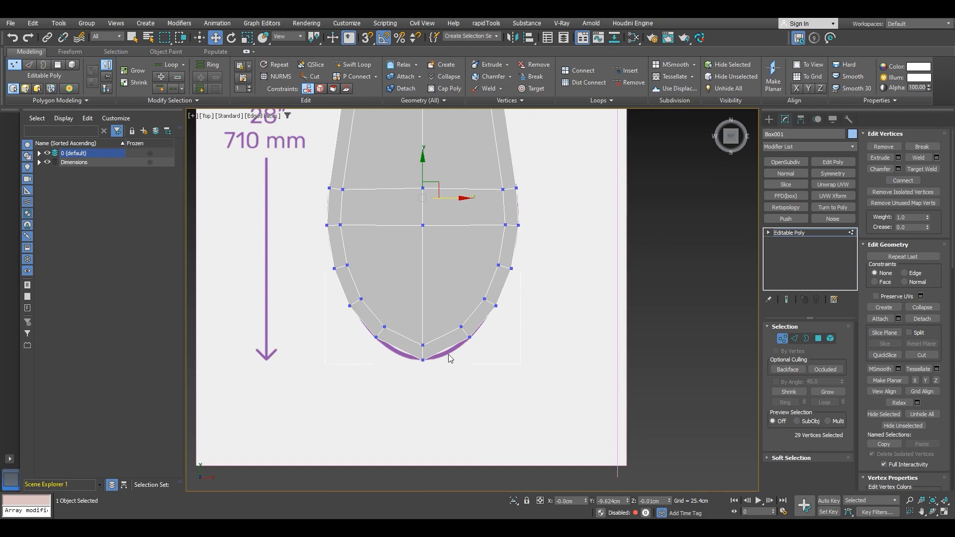
{"action": "key", "text": "alt+x"}
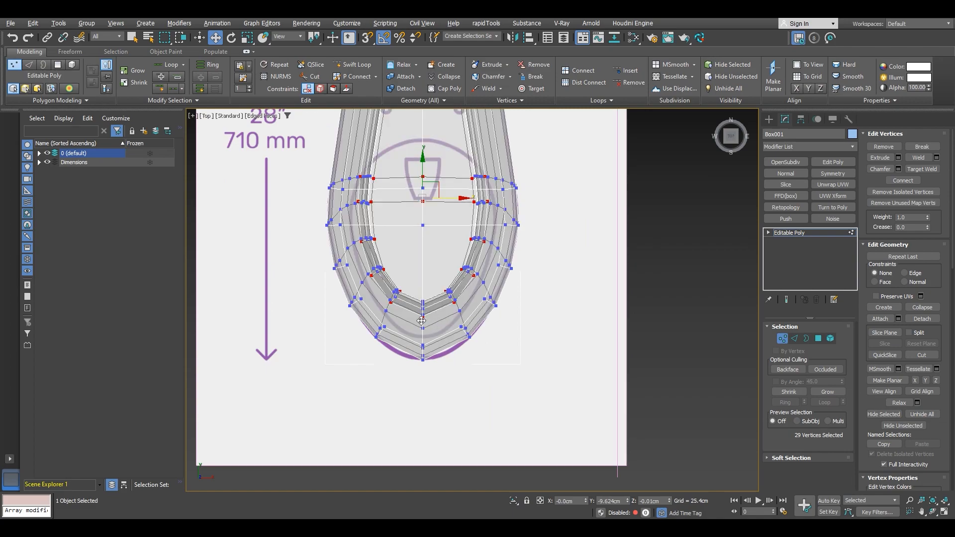
{"action": "left_click", "coordinate": [695, 342]}
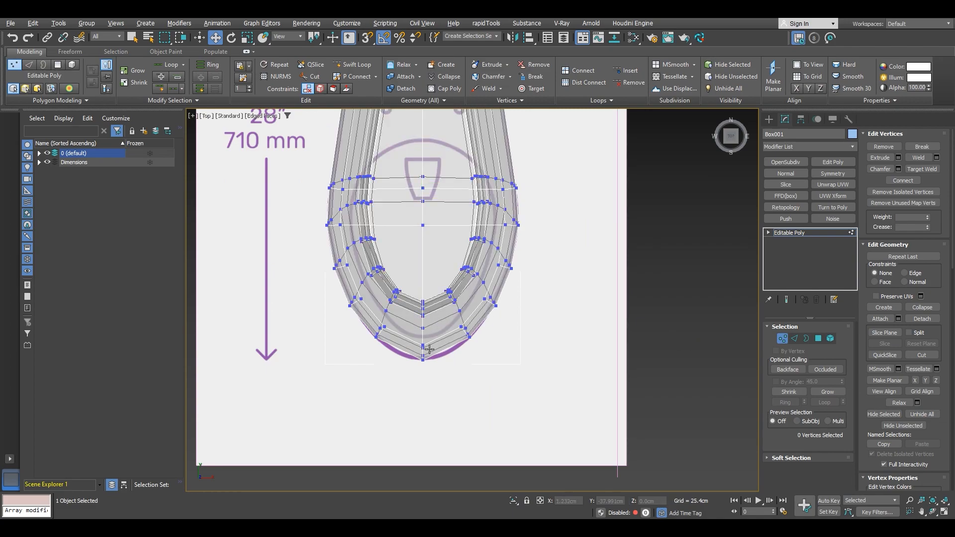
Select the four inner polygons on the front part of the bowl's flat top.
{"action": "key", "text": "4"}
{"action": "left_click", "coordinate": [408, 279]}
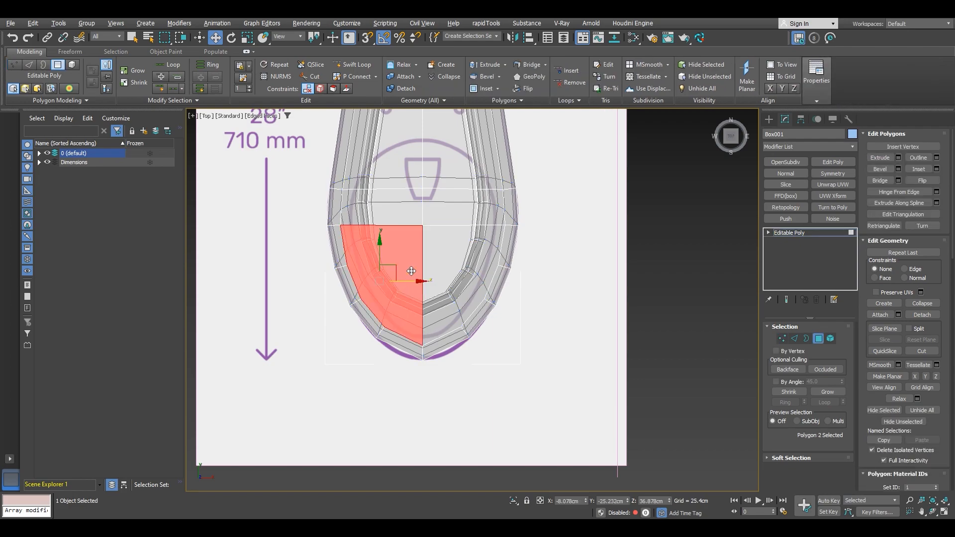
{"action": "left_click", "coordinate": [405, 205], "text": "ctrl"}
{"action": "left_click", "coordinate": [439, 211], "text": "ctrl"}
{"action": "left_click", "coordinate": [439, 246], "text": "ctrl"}
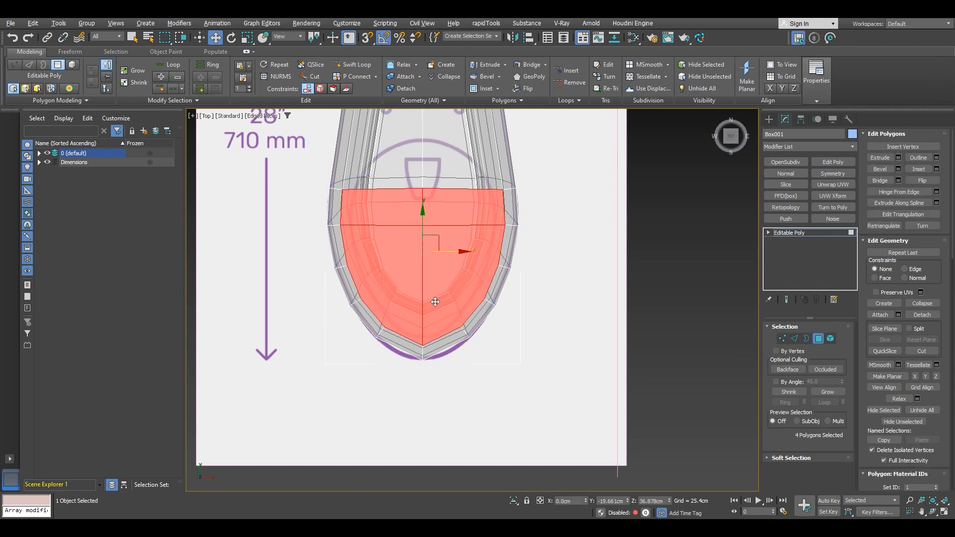
{"action": "middle_click_drag", "start_coordinate": [427, 268], "coordinate": [381, 354]}
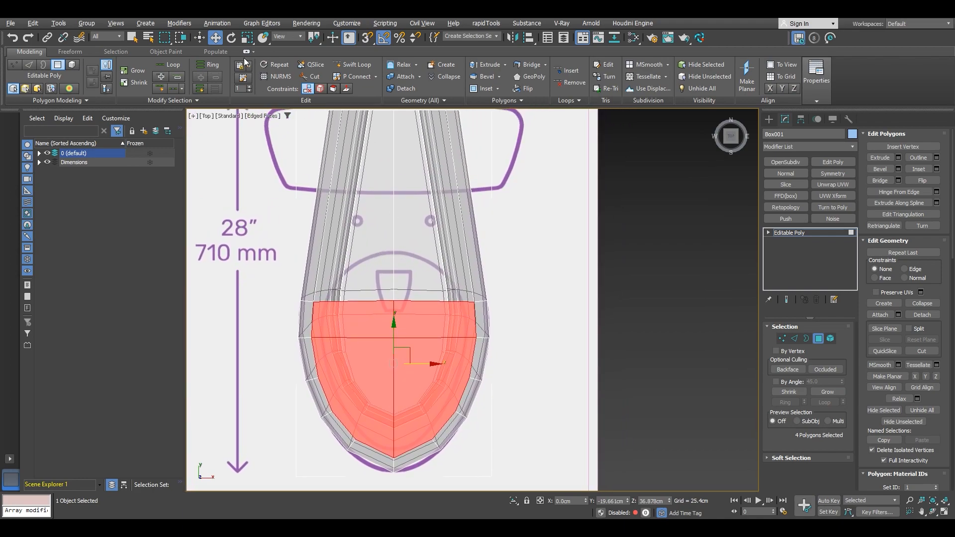
Add a crosswise edge loop just behind the seat-opening curve with Swift Loop and slide it further toward the back.
{"action": "left_click", "coordinate": [351, 64]}
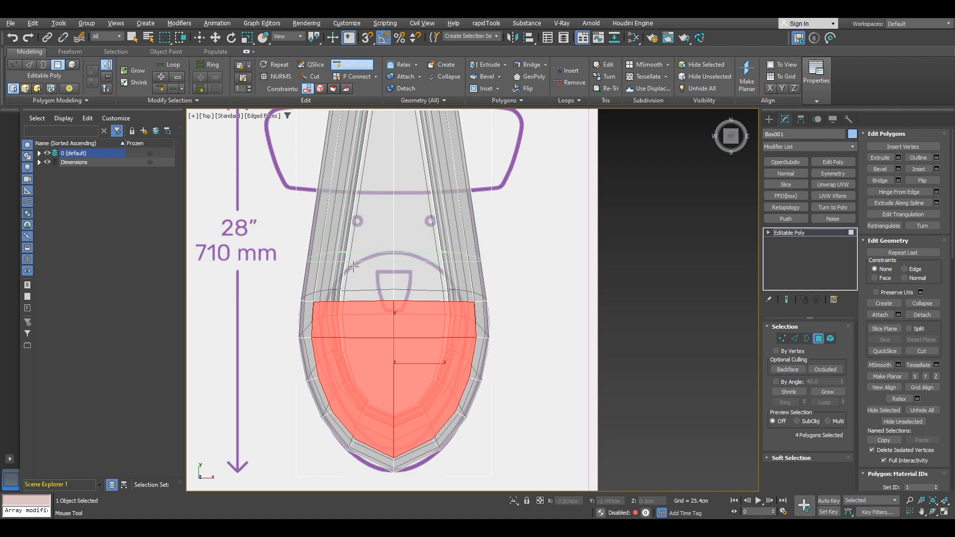
{"action": "left_click", "coordinate": [399, 251]}
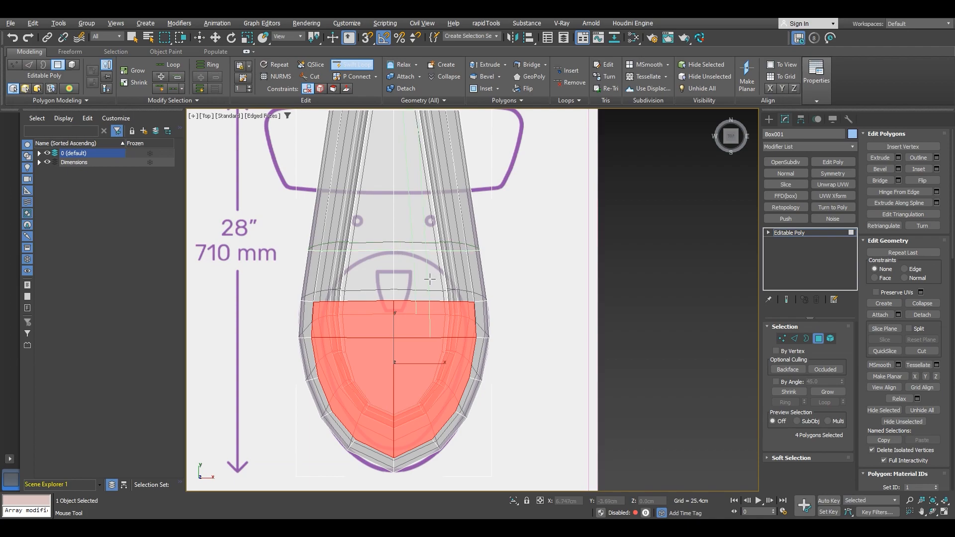
{"action": "key", "text": "w"}
{"action": "double_click", "coordinate": [419, 252]}
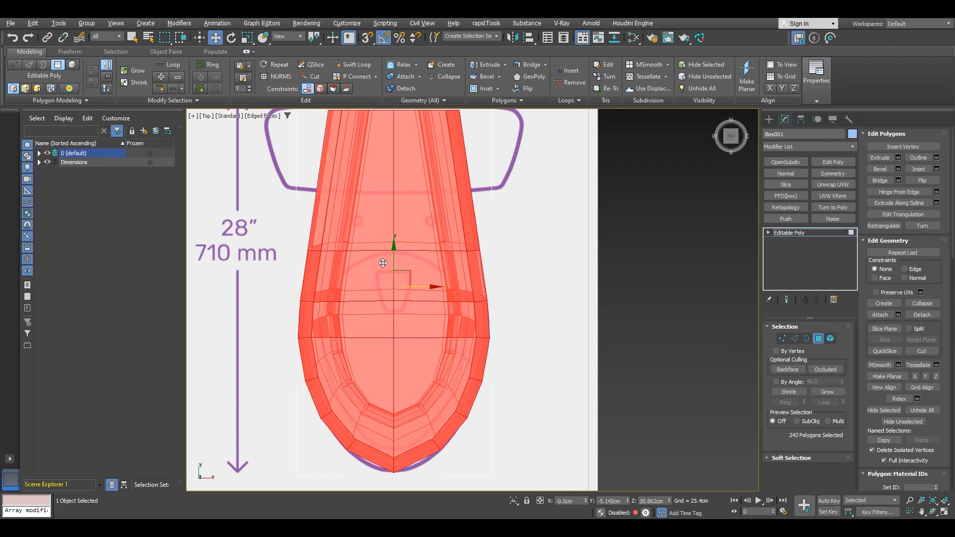
{"action": "key", "text": "2"}
{"action": "double_click", "coordinate": [422, 251]}
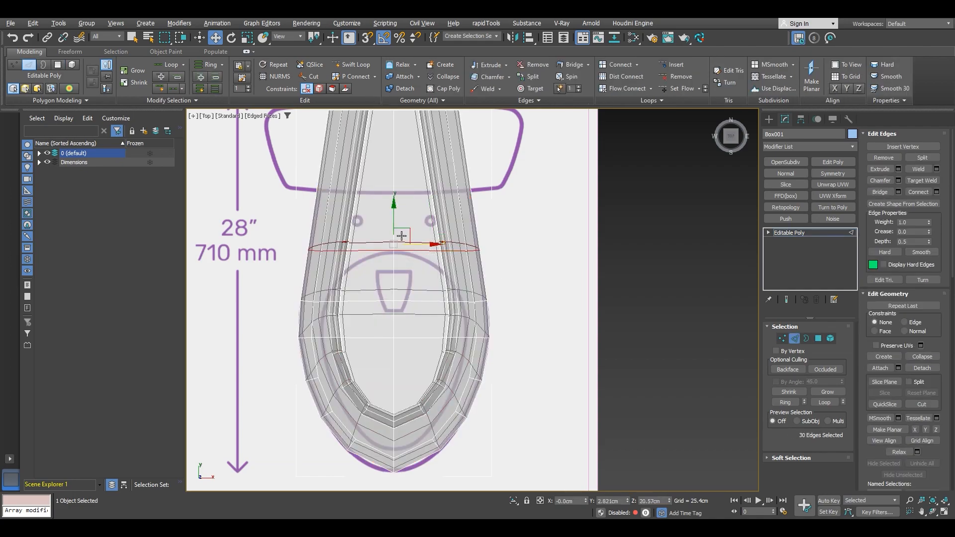
{"action": "left_click_drag", "start_coordinate": [392, 218], "coordinate": [394, 201]}
Slide the next crosswise edge loop toward the back, then widen it slightly with the constraint set to None.
{"action": "double_click", "coordinate": [372, 301]}
{"action": "left_click_drag", "start_coordinate": [394, 266], "coordinate": [395, 253]}
{"action": "key", "text": "r"}
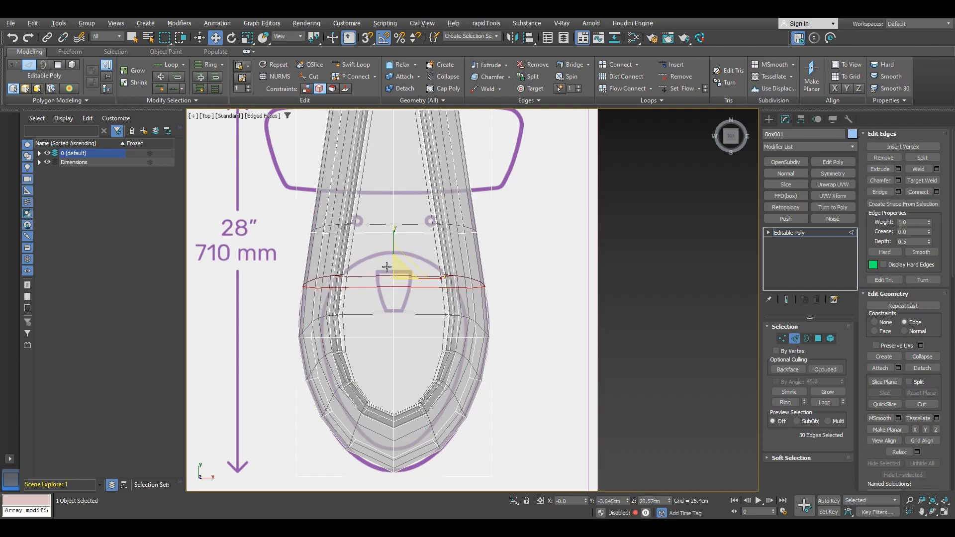
{"action": "left_click_drag", "start_coordinate": [436, 277], "coordinate": [439, 278]}
{"action": "left_click", "coordinate": [875, 322]}
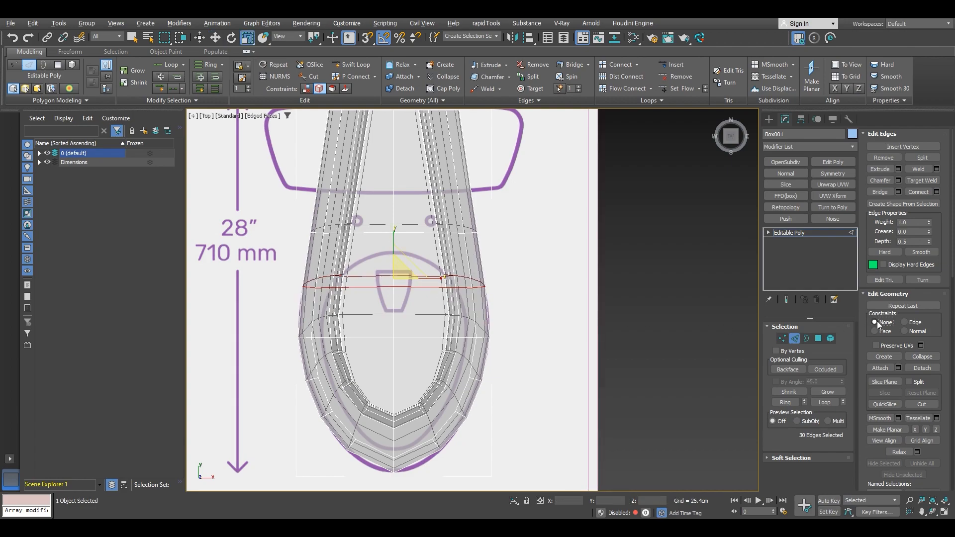
{"action": "left_click_drag", "start_coordinate": [430, 277], "coordinate": [430, 276]}
Select the vertices of the added rear loop and slide them slightly toward the bowl's front with the Edge constraint.
{"action": "middle_click_drag", "start_coordinate": [423, 239], "coordinate": [430, 273]}
{"action": "key", "text": "1"}
{"action": "left_click_drag", "start_coordinate": [275, 213], "coordinate": [500, 275]}
{"action": "key", "text": "w"}
{"action": "left_click", "coordinate": [905, 273]}
{"action": "mouse_move", "coordinate": [400, 238]}
{"action": "left_mouse_down"}
{"action": "mouse_move", "coordinate": [401, 193]}
{"action": "mouse_move", "coordinate": [400, 235]}
{"action": "left_mouse_up"}
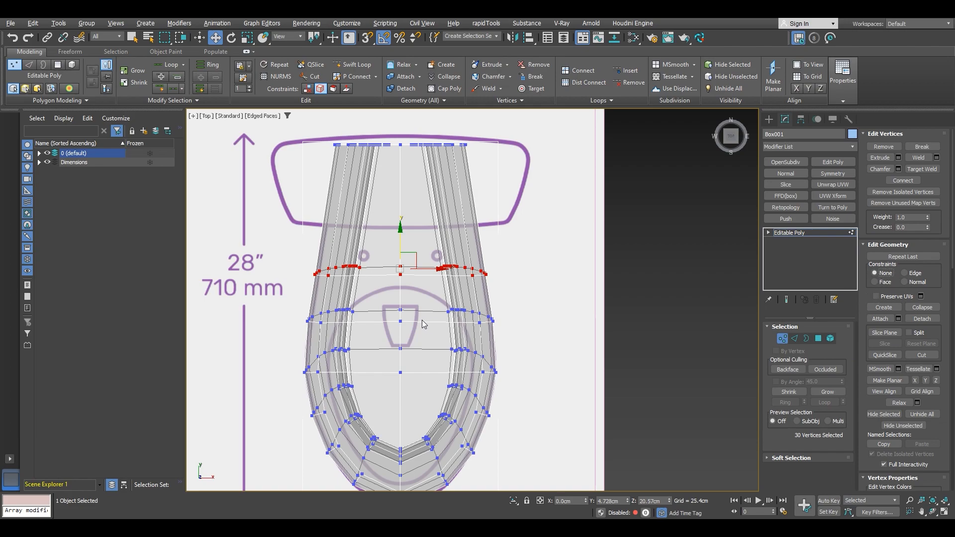
Inset the six inner top polygons in front of the rear loop by 2.5 cm as one group.
{"action": "left_click", "coordinate": [818, 338]}
{"action": "left_click", "coordinate": [381, 307]}
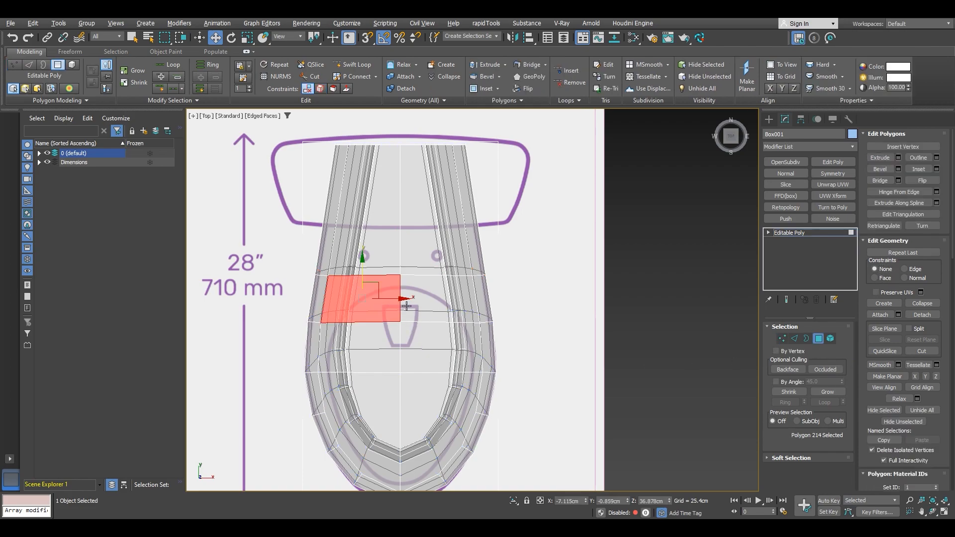
{"action": "left_click", "coordinate": [422, 301], "text": "ctrl"}
{"action": "left_click", "coordinate": [437, 343], "text": "ctrl"}
{"action": "left_click", "coordinate": [381, 348], "text": "ctrl"}
{"action": "left_click", "coordinate": [375, 398], "text": "ctrl"}
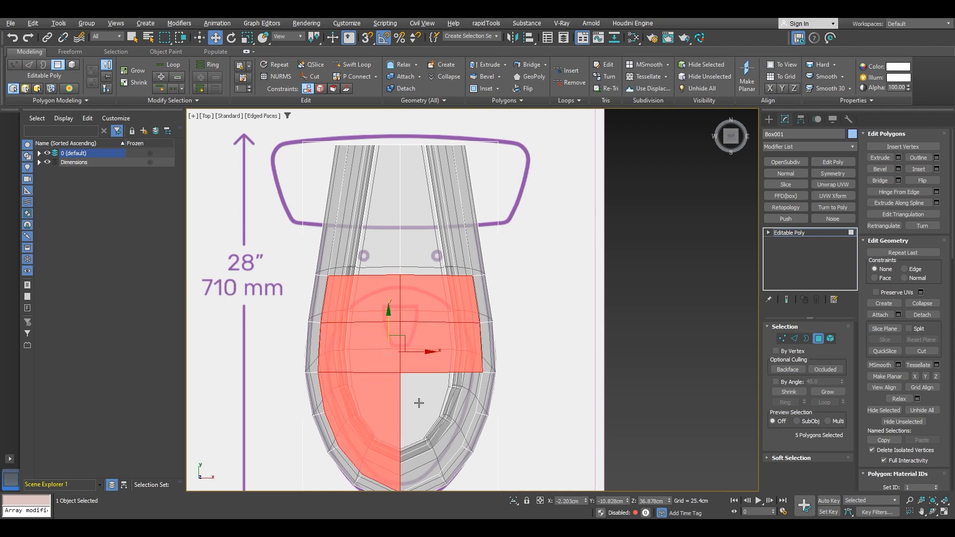
{"action": "left_click", "coordinate": [419, 403], "text": "ctrl"}
{"action": "middle_click_drag", "start_coordinate": [419, 404], "coordinate": [420, 348]}
{"action": "scroll", "coordinate": [402, 362], "scroll_direction": "up", "scroll_amount": 1}
{"action": "scroll", "coordinate": [403, 362], "scroll_direction": "up", "scroll_amount": 3}
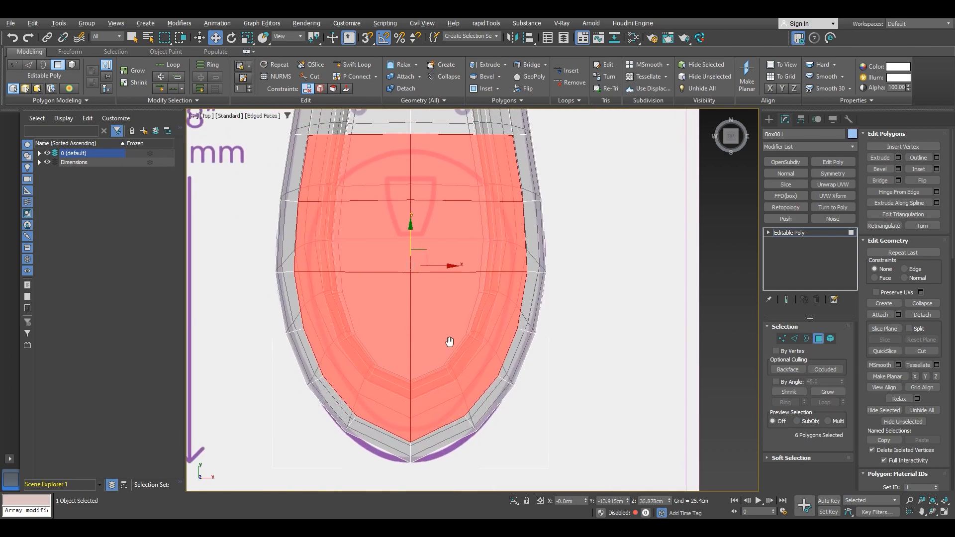
{"action": "left_click", "coordinate": [937, 169]}
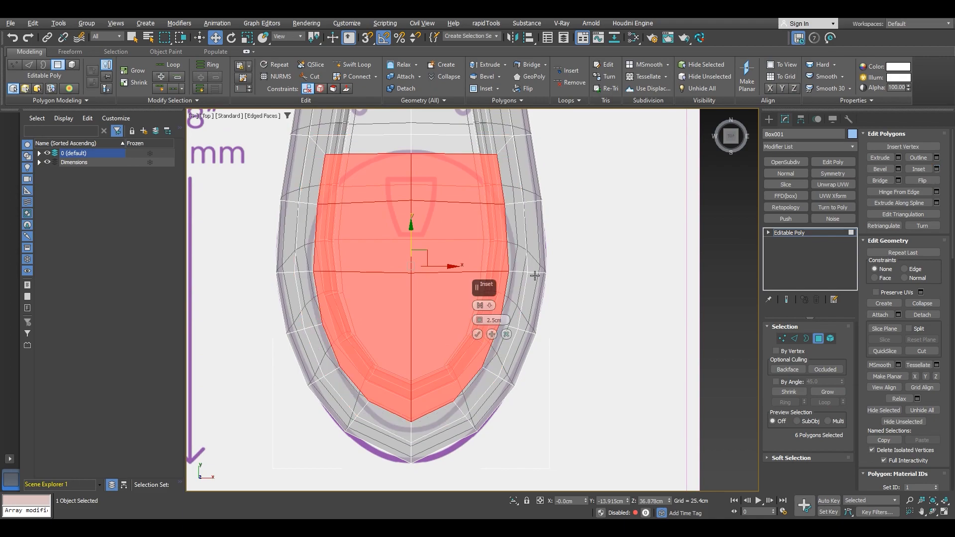
{"action": "left_click", "coordinate": [477, 335]}
Select the two rear corner vertices of the inset, scale them closer together and move them onto the seat-opening curve.
{"action": "key", "text": "1"}
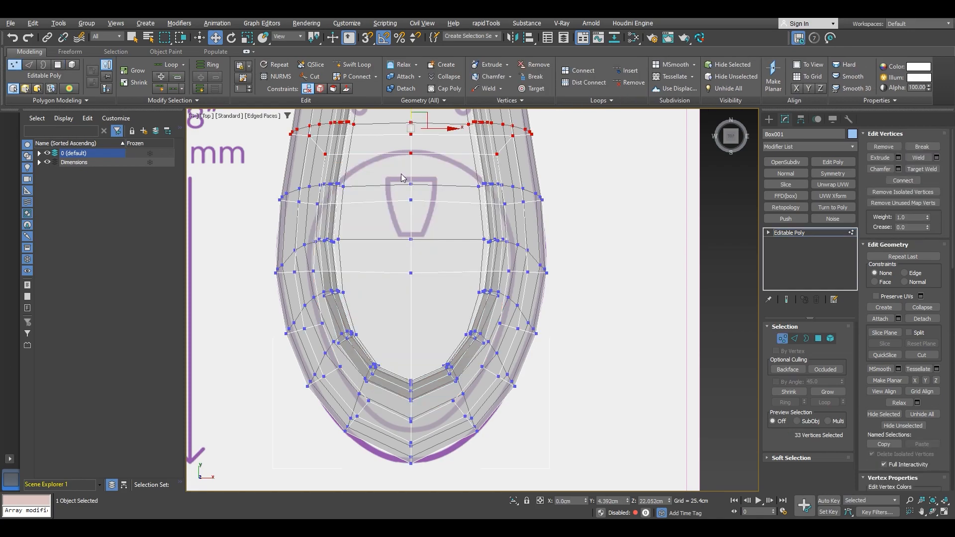
{"action": "left_click", "coordinate": [327, 154]}
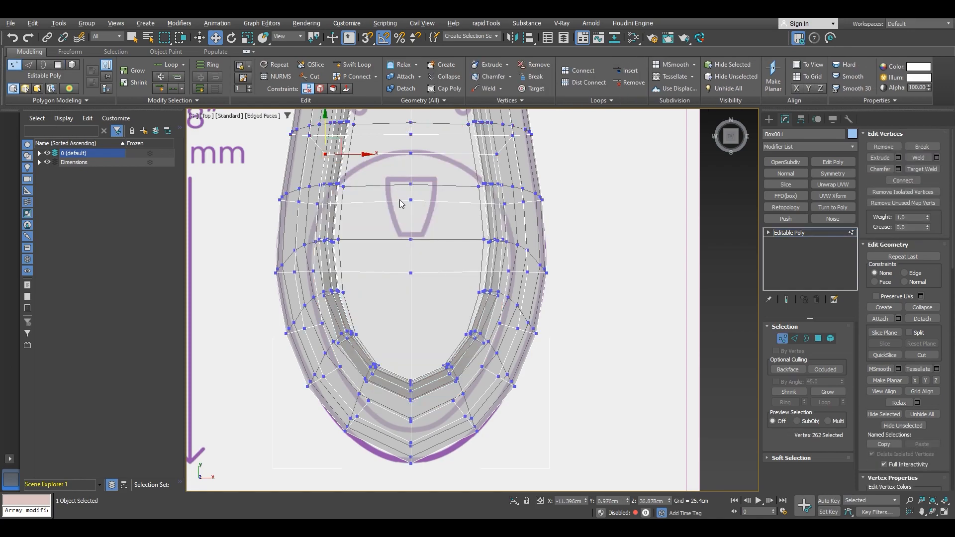
{"action": "key", "text": "alt+x"}
{"action": "left_click", "coordinate": [498, 154], "text": "ctrl"}
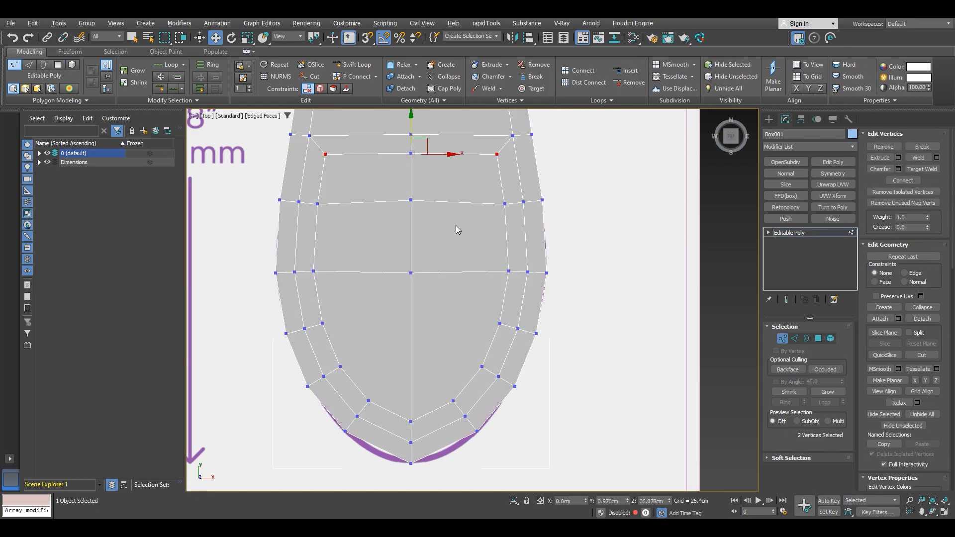
{"action": "key", "text": "alt+x"}
{"action": "key", "text": "r"}
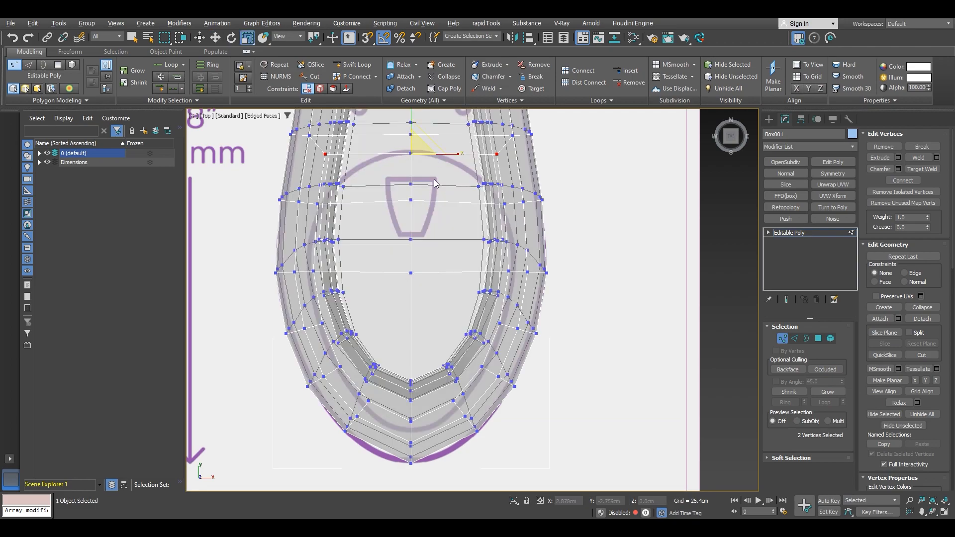
{"action": "left_click_drag", "start_coordinate": [452, 154], "coordinate": [411, 146]}
{"action": "key", "text": "w"}
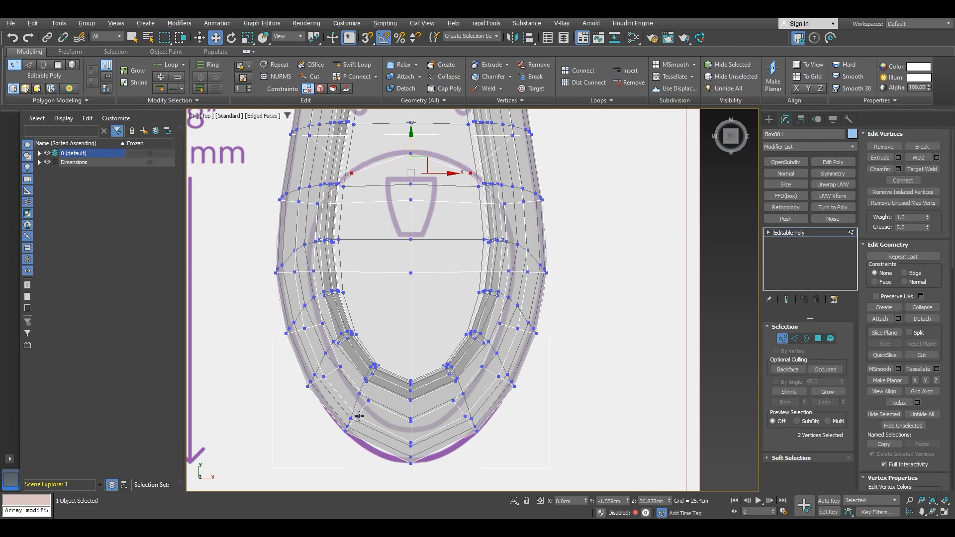
Move the next two pairs of inset side vertices toward the bowl's front to follow the seat-opening curve.
{"action": "left_click", "coordinate": [318, 205]}
{"action": "left_click", "coordinate": [505, 204], "text": "ctrl"}
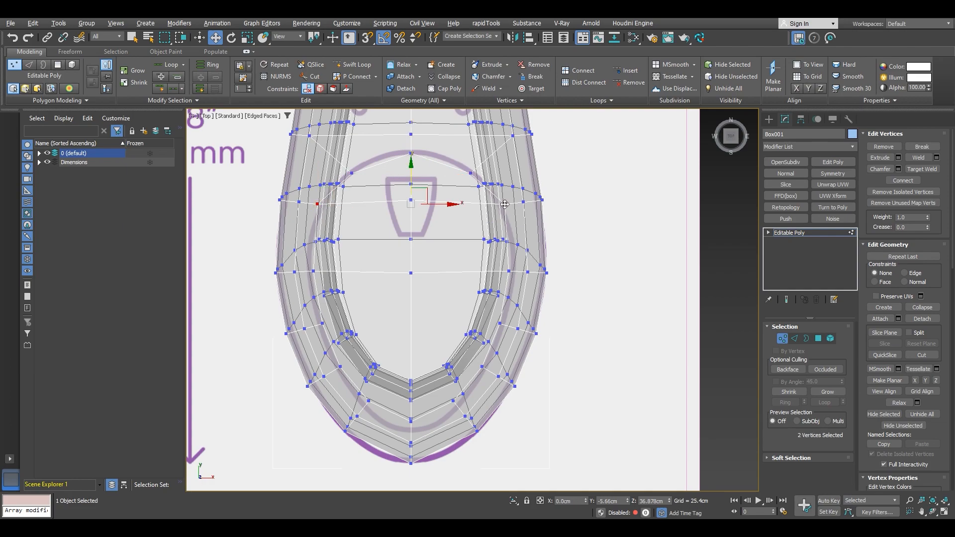
{"action": "left_click_drag", "start_coordinate": [410, 188], "coordinate": [413, 200]}
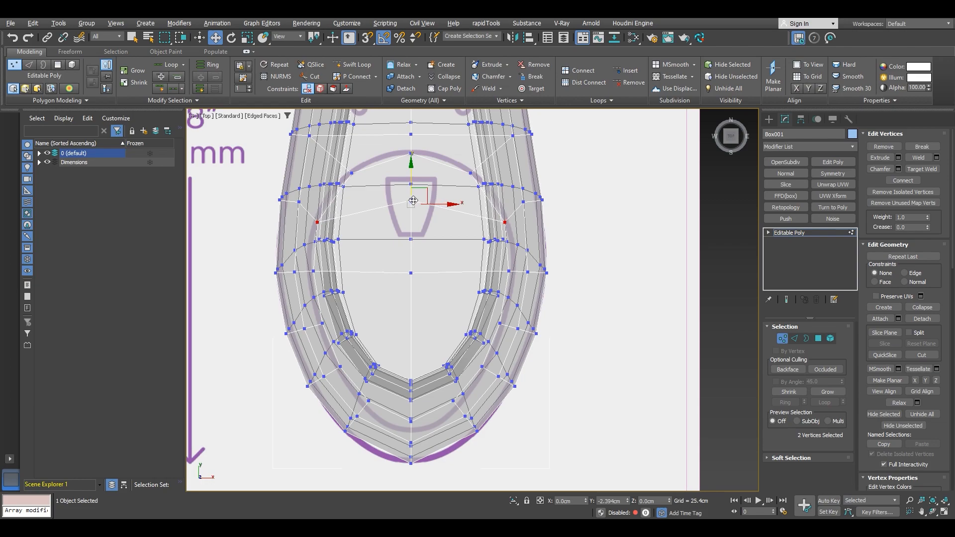
{"action": "left_click", "coordinate": [314, 271]}
{"action": "left_click", "coordinate": [507, 272], "text": "ctrl"}
{"action": "left_click_drag", "start_coordinate": [411, 242], "coordinate": [410, 255]}
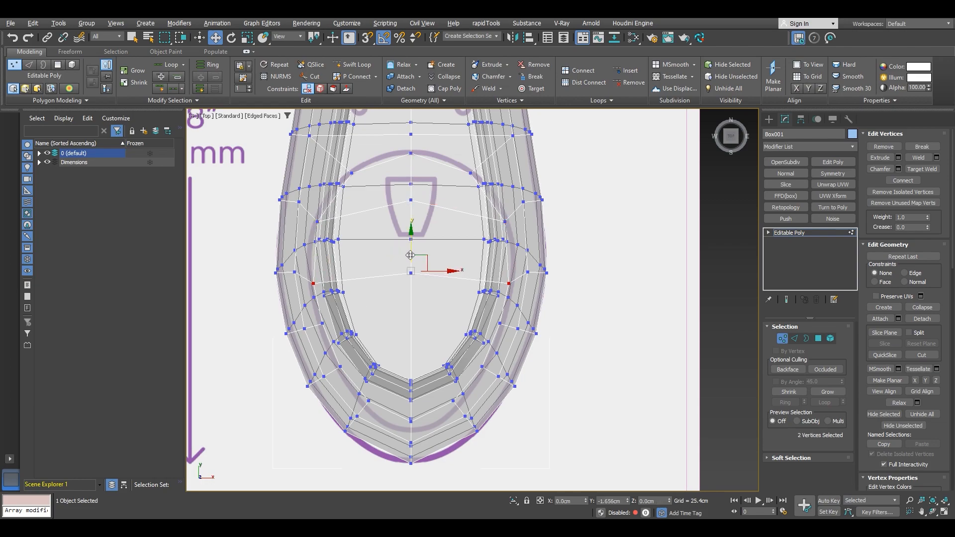
Shift the following pair of inset side vertices slightly toward the front and scale them a little closer together.
{"action": "left_click", "coordinate": [322, 324]}
{"action": "left_click", "coordinate": [499, 326], "text": "ctrl"}
{"action": "left_click_drag", "start_coordinate": [414, 302], "coordinate": [414, 309]}
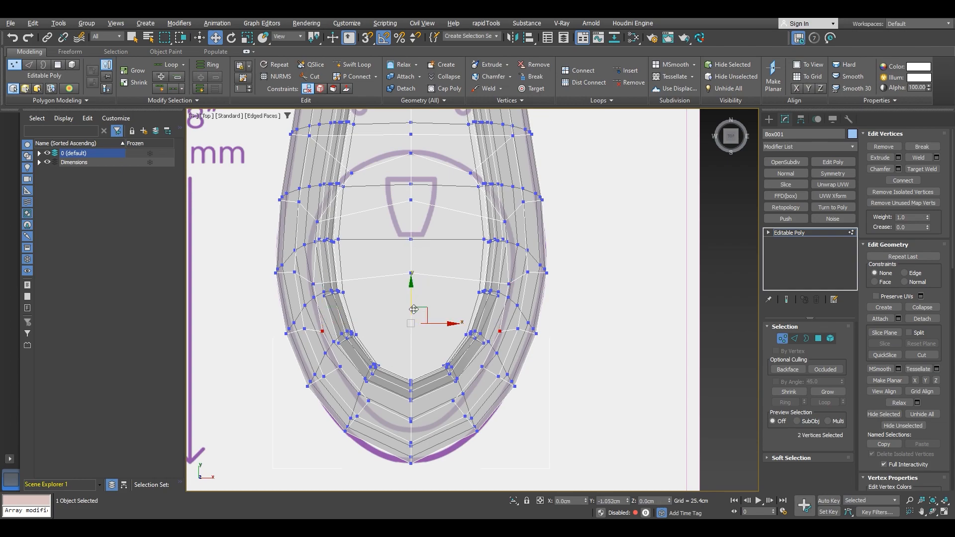
{"action": "key", "text": "r"}
{"action": "left_click_drag", "start_coordinate": [454, 333], "coordinate": [451, 333]}
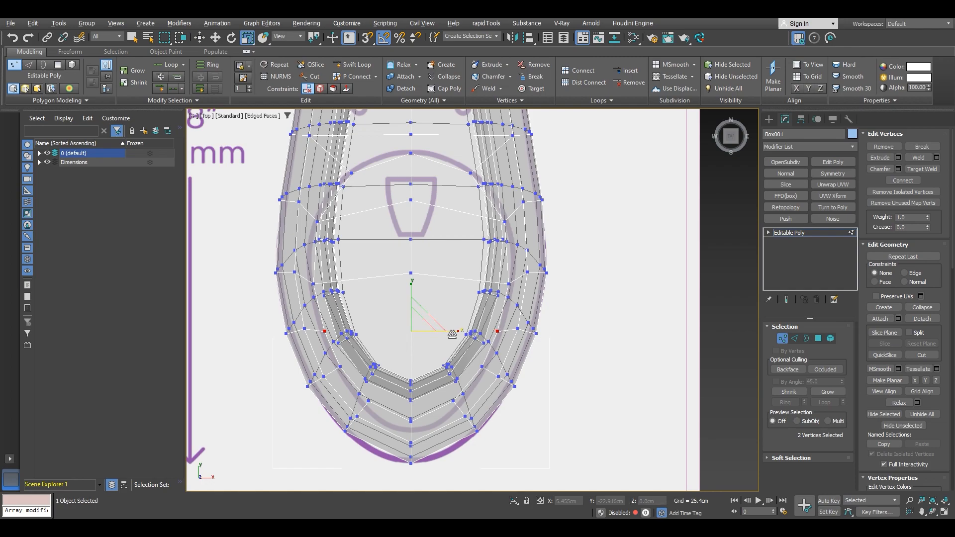
Move the front pair of inset vertices and the front tip vertex forward to match the seat-opening curve.
{"action": "middle_click_drag", "start_coordinate": [429, 391], "coordinate": [425, 313]}
{"action": "left_click", "coordinate": [366, 322]}
{"action": "left_click", "coordinate": [450, 322], "text": "ctrl"}
{"action": "key", "text": "w"}
{"action": "left_click_drag", "start_coordinate": [408, 295], "coordinate": [400, 335]}
{"action": "left_click", "coordinate": [406, 342]}
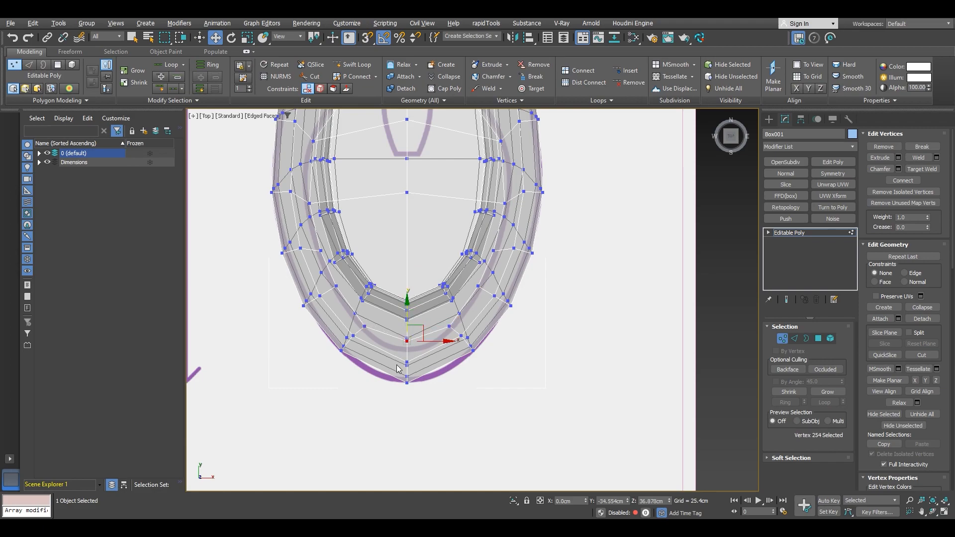
{"action": "key", "text": "alt+x"}
{"action": "key", "text": "alt+x"}
{"action": "left_click_drag", "start_coordinate": [408, 313], "coordinate": [409, 326]}
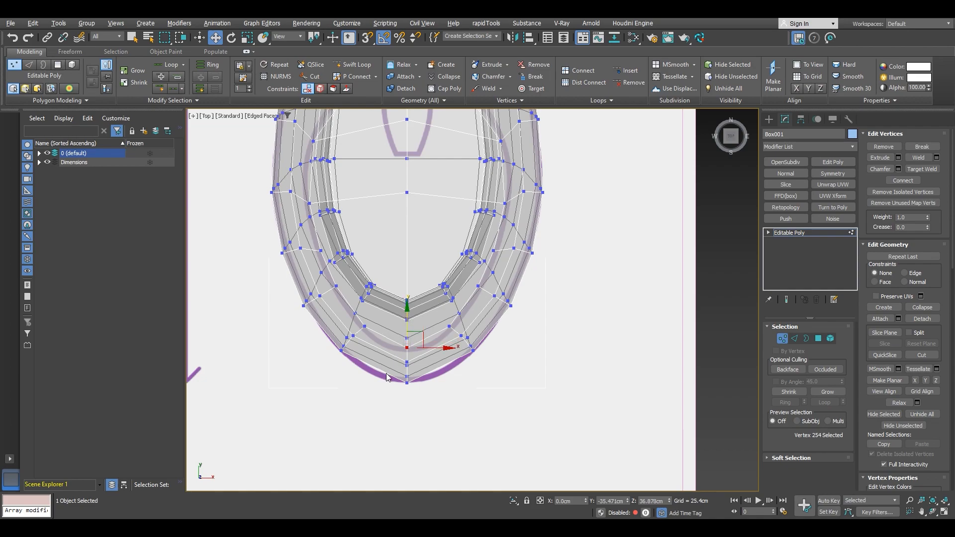
Delete the six polygons inside the reshaped inset to open the bowl.
{"action": "left_click", "coordinate": [851, 234]}
{"action": "middle_click_drag", "start_coordinate": [443, 252], "coordinate": [493, 306]}
{"action": "key", "text": "4"}
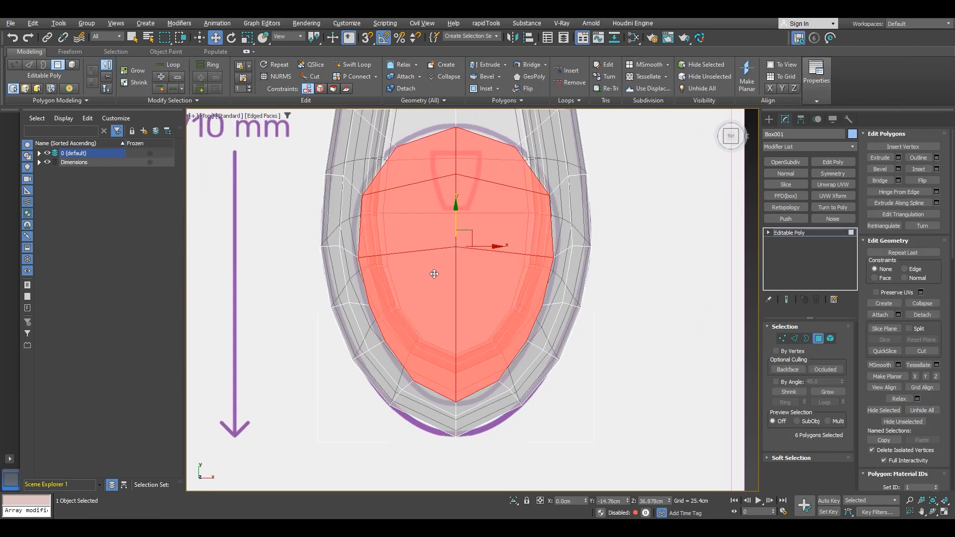
{"action": "key", "text": "Delete"}
Add a crosswise edge loop behind the bowl opening with Swift Loop.
{"action": "middle_click_drag", "start_coordinate": [452, 311], "coordinate": [559, 358], "text": "alt"}
{"action": "left_click", "coordinate": [362, 67]}
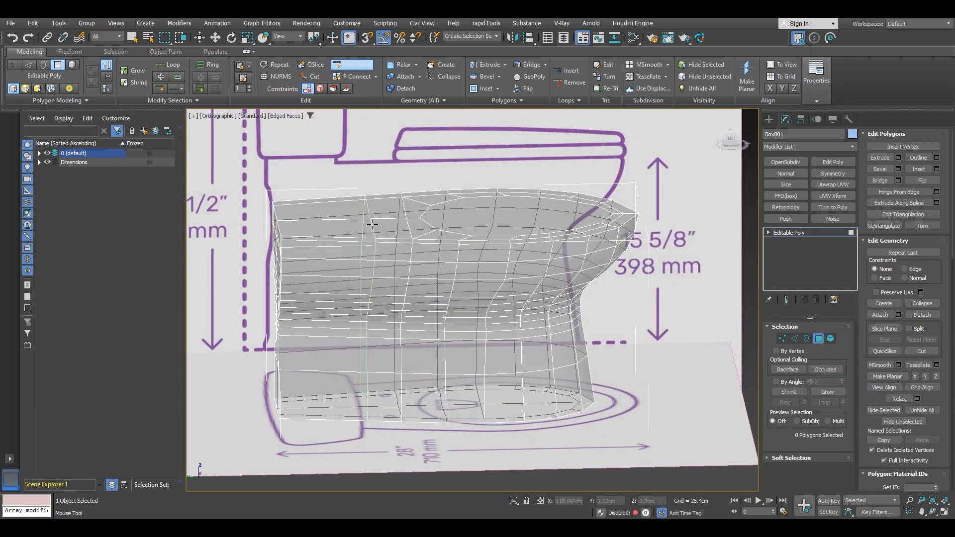
{"action": "left_click", "coordinate": [397, 241]}
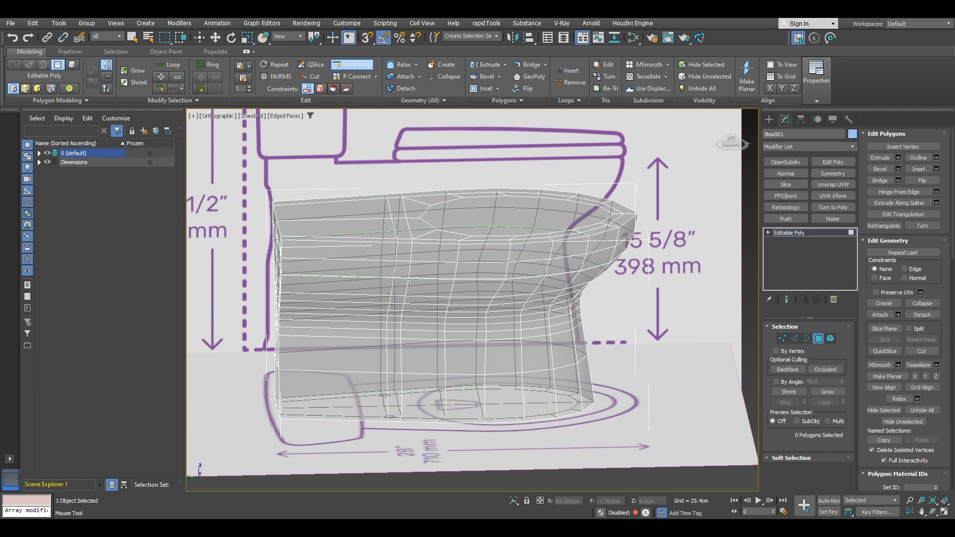
{"action": "right_click", "coordinate": [408, 277]}
Turn off see-through display and extrude the bowl opening's border downward about 4.4 cm.
{"action": "scroll", "coordinate": [493, 271], "scroll_direction": "down", "scroll_amount": 3}
{"action": "middle_click_drag", "start_coordinate": [494, 271], "coordinate": [423, 299], "text": "alt"}
{"action": "scroll", "coordinate": [434, 241], "scroll_direction": "up", "scroll_amount": 4}
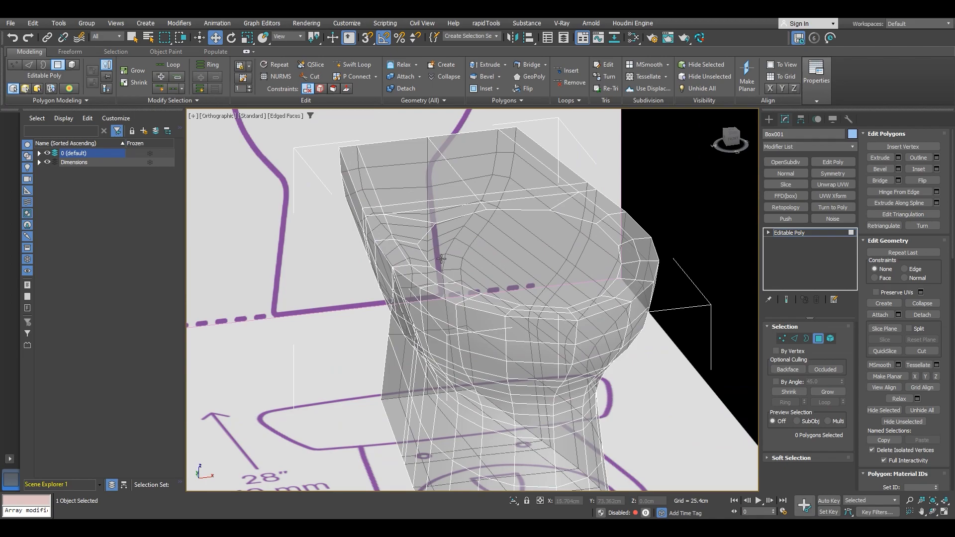
{"action": "key", "text": "alt+x"}
{"action": "middle_click_drag", "start_coordinate": [447, 259], "coordinate": [431, 245], "text": "alt"}
{"action": "key", "text": "3"}
{"action": "left_click", "coordinate": [416, 205]}
{"action": "scroll", "coordinate": [438, 242], "scroll_direction": "down", "scroll_amount": 3}
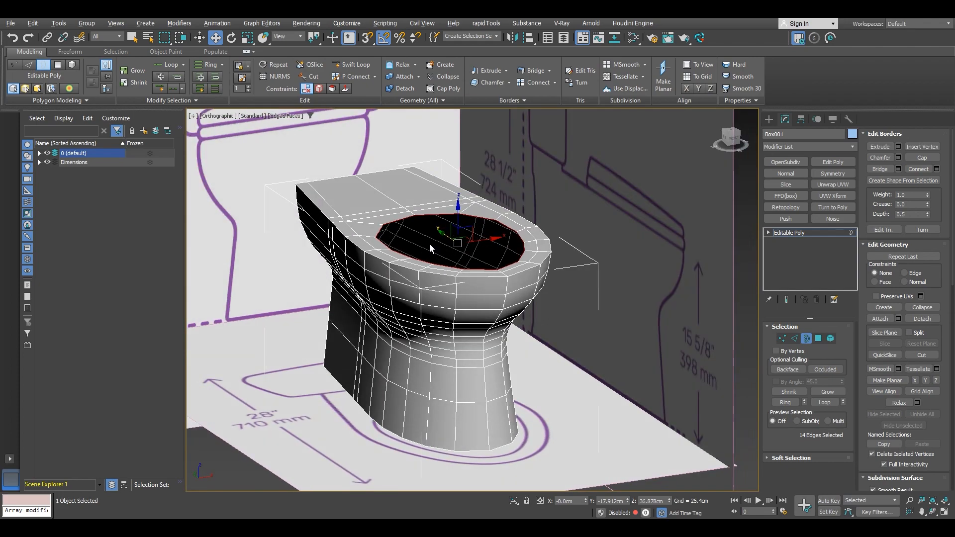
{"action": "left_click_drag", "start_coordinate": [458, 216], "coordinate": [457, 238], "text": "shift"}
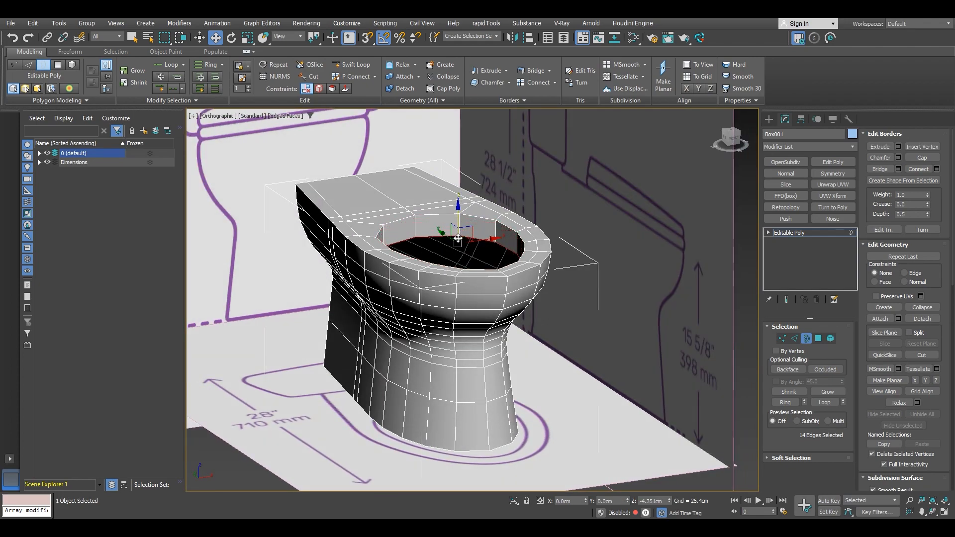
Extend the lowered opening border slightly outward by scaling it, and check the result in wireframe.
{"action": "middle_click_drag", "start_coordinate": [457, 239], "coordinate": [453, 272], "text": "alt"}
{"action": "key", "text": "r"}
{"action": "left_click_drag", "start_coordinate": [453, 273], "coordinate": [455, 264]}
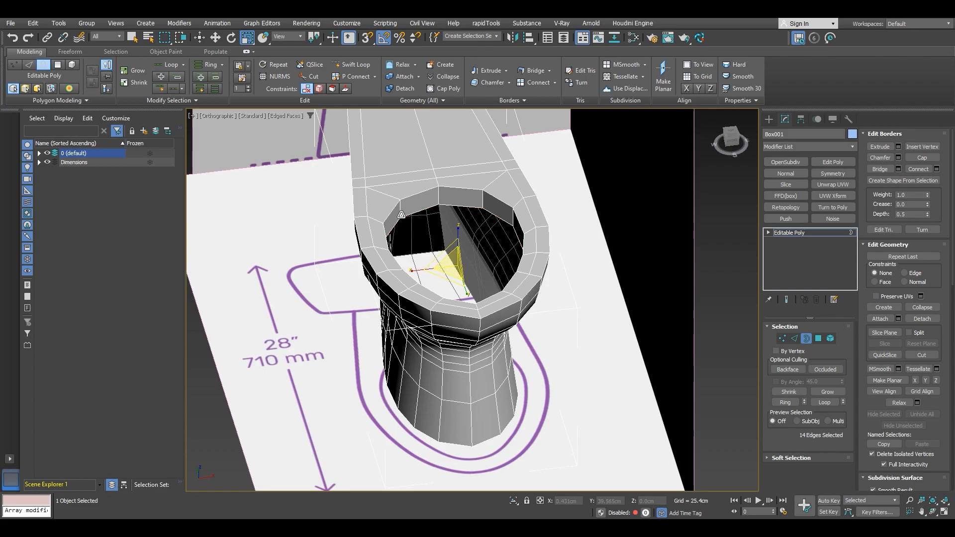
{"action": "scroll", "coordinate": [402, 217], "scroll_direction": "up", "scroll_amount": 4}
{"action": "key", "text": "F3"}
{"action": "middle_click_drag", "start_coordinate": [422, 250], "coordinate": [427, 192], "text": "alt"}
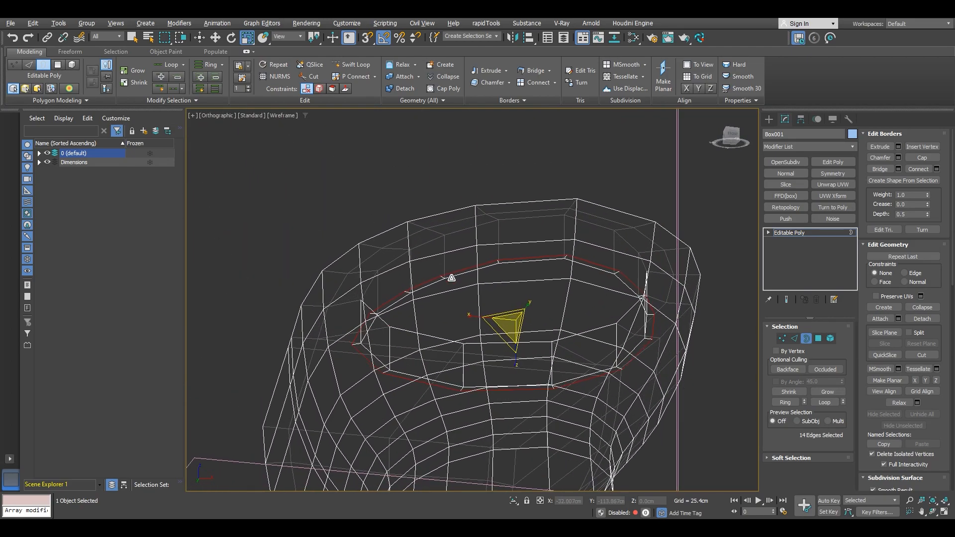
{"action": "middle_click_drag", "start_coordinate": [452, 277], "coordinate": [439, 258], "text": "alt"}
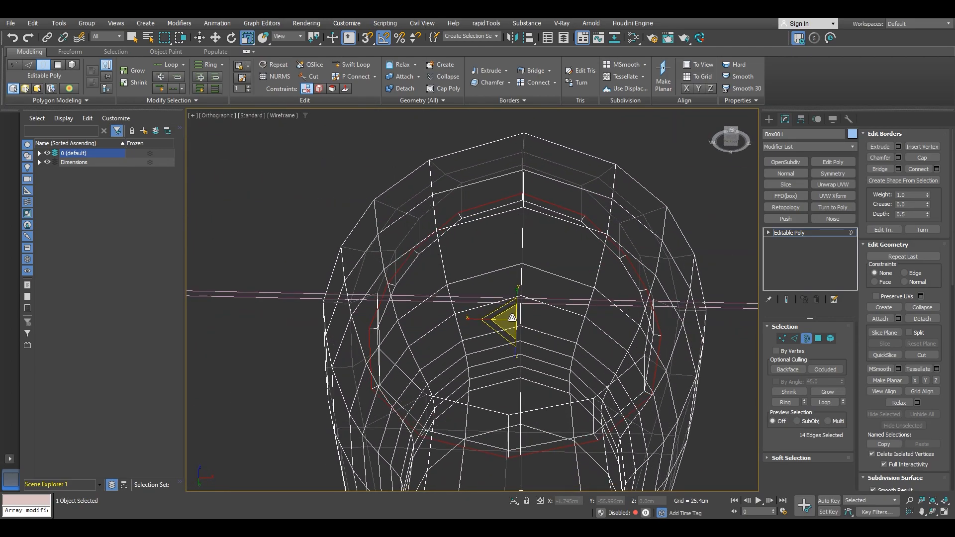
Extrude the widened border upward about 1.8 cm beneath the rim and restore shaded display.
{"action": "middle_click_drag", "start_coordinate": [512, 316], "coordinate": [509, 322], "text": "alt"}
{"action": "key", "text": "w"}
{"action": "left_click_drag", "start_coordinate": [515, 301], "coordinate": [515, 299], "text": "shift"}
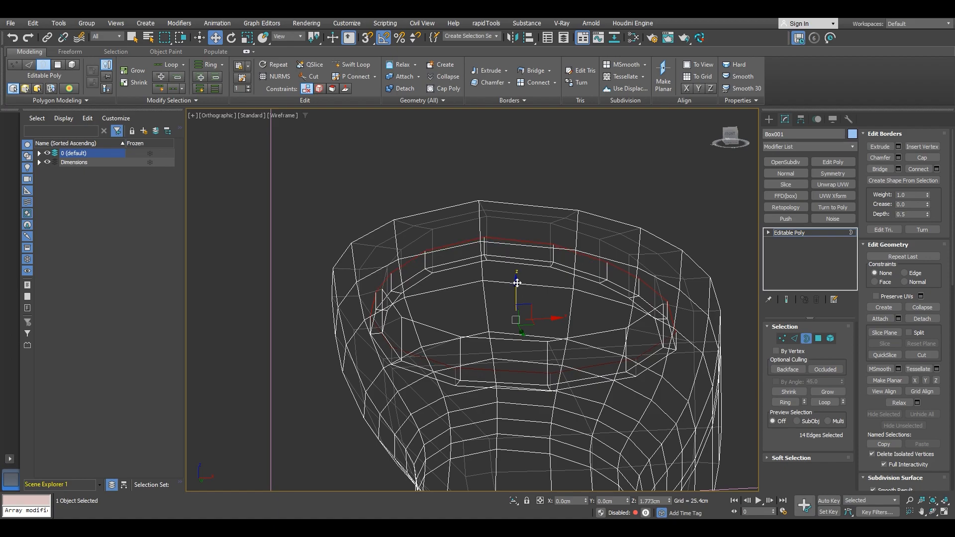
{"action": "mouse_move", "coordinate": [517, 283]}
{"action": "middle_mouse_down", "text": "alt"}
{"action": "mouse_move", "coordinate": [492, 323]}
{"action": "mouse_move", "coordinate": [631, 284]}
{"action": "middle_mouse_up", "text": "alt"}
{"action": "key", "text": "F3"}
Add a crosswise edge loop with Swift Loop in line with the front edge of the tank's foot in the left view.
{"action": "scroll", "coordinate": [491, 319], "scroll_direction": "down", "scroll_amount": 3}
{"action": "middle_click_drag", "start_coordinate": [497, 327], "coordinate": [566, 305]}
{"action": "left_click", "coordinate": [731, 141]}
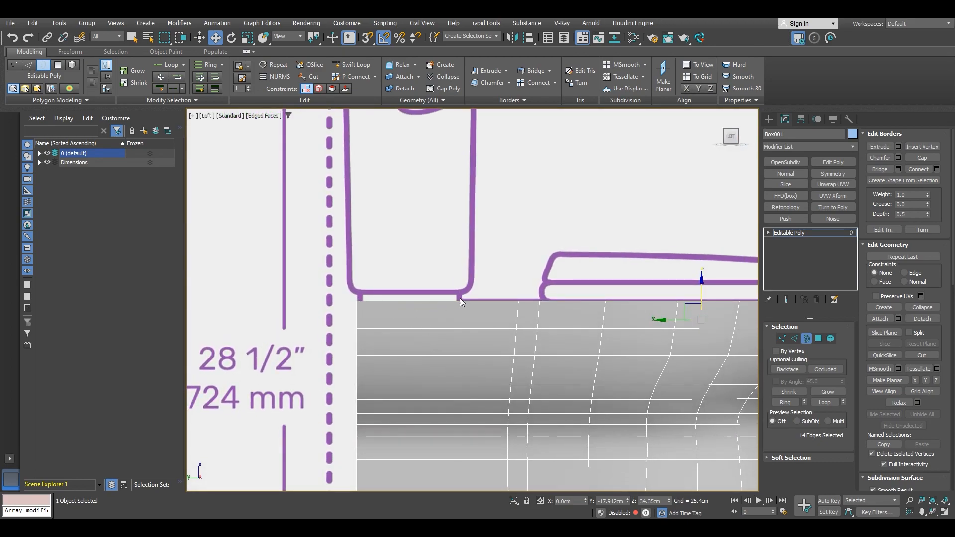
{"action": "left_click", "coordinate": [343, 65]}
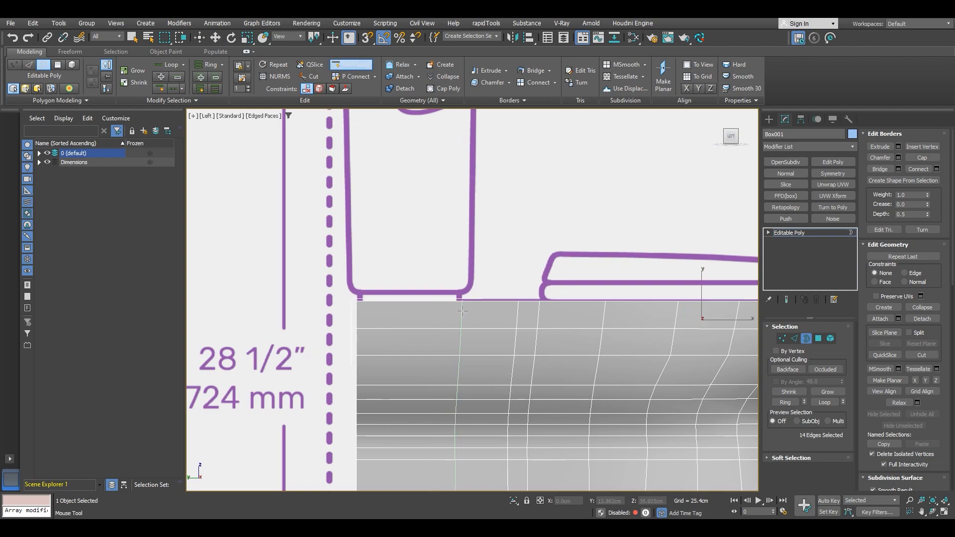
{"action": "left_click", "coordinate": [462, 311]}
{"action": "right_click", "coordinate": [467, 325]}
Raise the four rear top polygons as an extrusion into the tank outline and remove the raised faces, leaving the block open.
{"action": "middle_click_drag", "start_coordinate": [466, 325], "coordinate": [443, 335], "text": "alt"}
{"action": "key", "text": "4"}
{"action": "left_click", "coordinate": [374, 349]}
{"action": "left_click", "coordinate": [393, 326], "text": "ctrl"}
{"action": "left_click", "coordinate": [421, 288], "text": "ctrl"}
{"action": "left_click", "coordinate": [431, 266], "text": "ctrl"}
{"action": "middle_click_drag", "start_coordinate": [431, 335], "coordinate": [418, 286], "text": "alt"}
{"action": "left_click_drag", "start_coordinate": [412, 278], "coordinate": [412, 244]}
{"action": "left_click", "coordinate": [729, 140]}
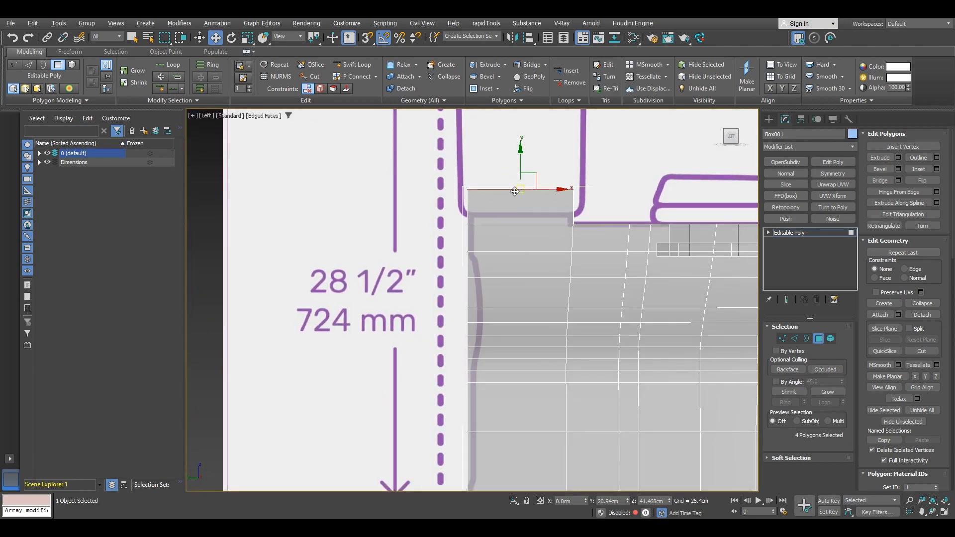
{"action": "middle_click_drag", "start_coordinate": [537, 193], "coordinate": [465, 280], "text": "alt"}
{"action": "key", "text": "ctrl+d"}
Examine the whole toilet body from several angles in shaded and wireframe display, then restore edged faces.
{"action": "scroll", "coordinate": [499, 231], "scroll_direction": "down", "scroll_amount": 3}
{"action": "left_click", "coordinate": [851, 233]}
{"action": "middle_click_drag", "start_coordinate": [587, 284], "coordinate": [565, 292], "text": "alt"}
{"action": "key", "text": "F3"}
{"action": "middle_click_drag", "start_coordinate": [612, 315], "coordinate": [605, 314], "text": "alt"}
{"action": "key", "text": "F3"}
{"action": "key", "text": "F4"}
{"action": "mouse_move", "coordinate": [640, 362]}
{"action": "middle_mouse_down", "text": "alt"}
{"action": "mouse_move", "coordinate": [567, 332]}
{"action": "mouse_move", "coordinate": [622, 337]}
{"action": "mouse_move", "coordinate": [576, 273]}
{"action": "mouse_move", "coordinate": [682, 346]}
{"action": "mouse_move", "coordinate": [577, 341]}
{"action": "mouse_move", "coordinate": [577, 320]}
{"action": "middle_mouse_up", "text": "alt"}
{"action": "key", "text": "F3"}
{"action": "key", "text": "F3"}
{"action": "middle_click_drag", "start_coordinate": [511, 276], "coordinate": [516, 288], "text": "alt"}
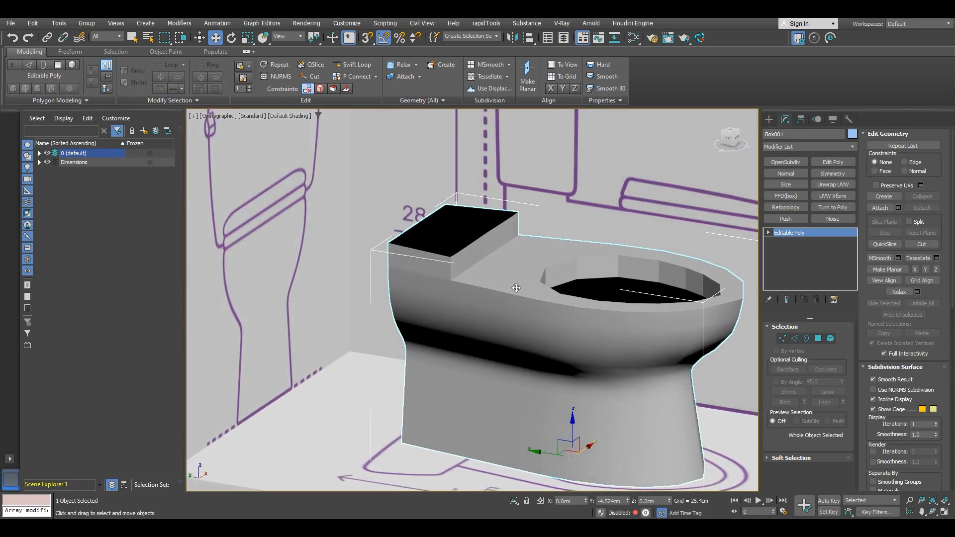
{"action": "middle_click_drag", "start_coordinate": [596, 296], "coordinate": [562, 294], "text": "alt"}
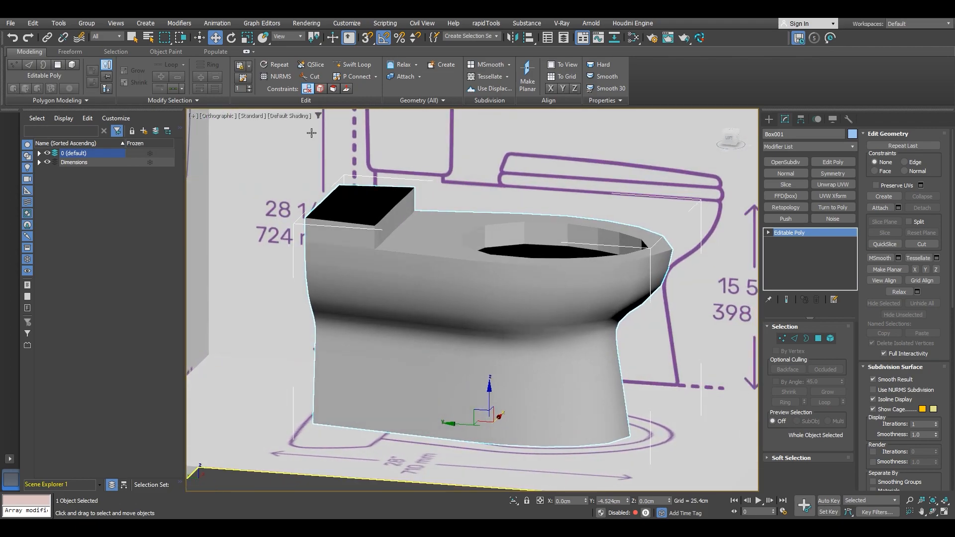
{"action": "left_click", "coordinate": [291, 116]}
{"action": "left_click", "coordinate": [292, 231]}
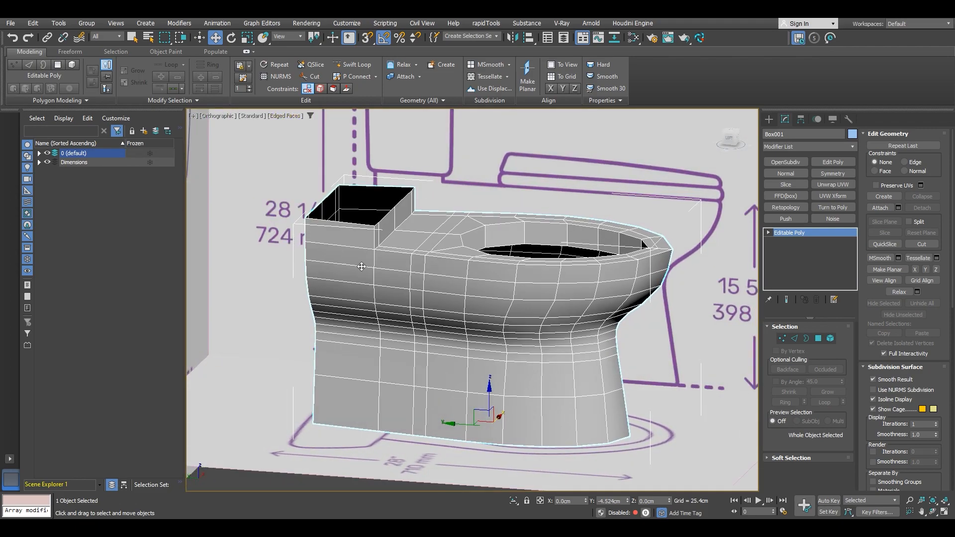
Select the outer top rim edge loops on both sides of the bowl.
{"action": "middle_click_drag", "start_coordinate": [349, 264], "coordinate": [309, 277], "text": "alt"}
{"action": "key", "text": "2"}
{"action": "double_click", "coordinate": [512, 284]}
{"action": "middle_click_drag", "start_coordinate": [522, 296], "coordinate": [525, 320], "text": "alt"}
{"action": "double_click", "coordinate": [384, 279], "text": "ctrl"}
{"action": "middle_click_drag", "start_coordinate": [383, 280], "coordinate": [473, 297], "text": "alt"}
{"action": "middle_click_drag", "start_coordinate": [538, 284], "coordinate": [616, 294], "text": "alt"}
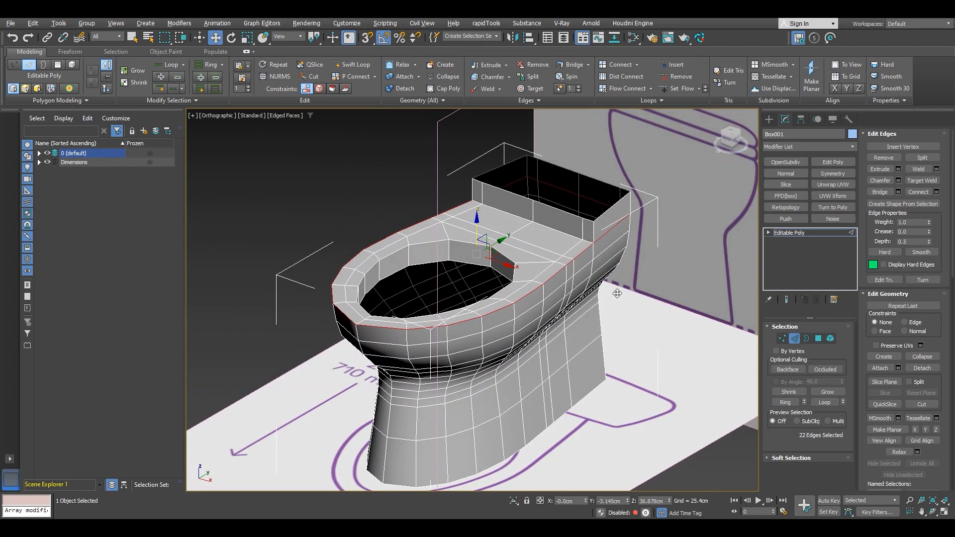
Add the edges around the foot of the raised rear block and the body's vertical rear corner edges to the selection.
{"action": "double_click", "coordinate": [563, 234], "text": "ctrl"}
{"action": "middle_click_drag", "start_coordinate": [540, 264], "coordinate": [474, 283], "text": "alt"}
{"action": "double_click", "coordinate": [592, 265], "text": "ctrl"}
{"action": "left_click", "coordinate": [442, 247], "text": "ctrl"}
{"action": "double_click", "coordinate": [474, 283], "text": "ctrl"}
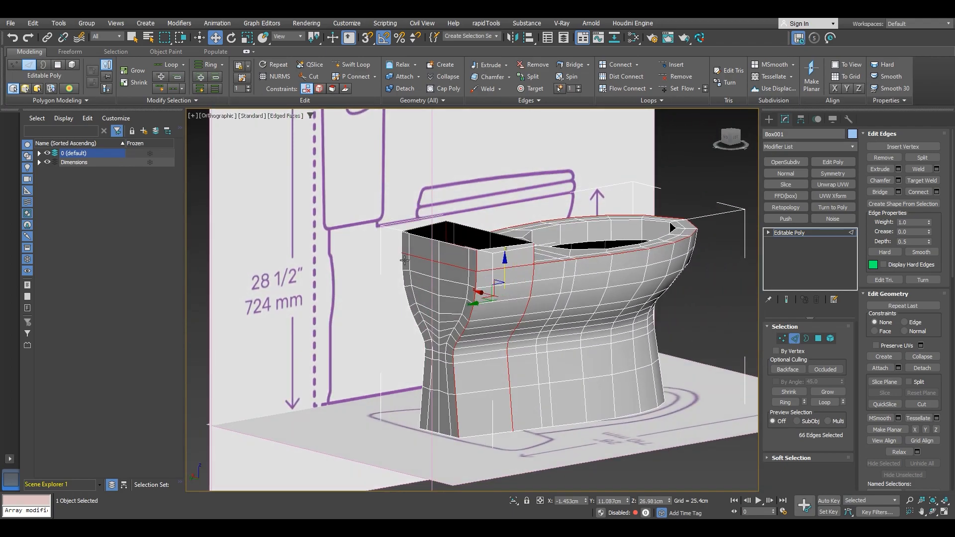
{"action": "double_click", "coordinate": [403, 260], "text": "ctrl"}
Add the base's bottom perimeter edges and the bowl opening's upper edge loop to the selection.
{"action": "middle_click_drag", "start_coordinate": [404, 260], "coordinate": [475, 306], "text": "alt"}
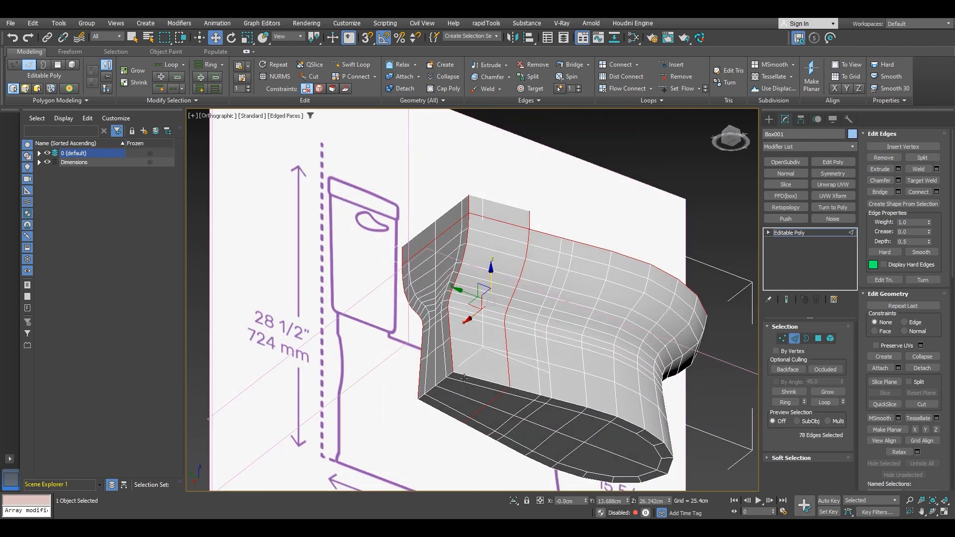
{"action": "double_click", "coordinate": [444, 387], "text": "ctrl"}
{"action": "double_click", "coordinate": [442, 379], "text": "ctrl"}
{"action": "middle_click_drag", "start_coordinate": [443, 380], "coordinate": [641, 383], "text": "alt"}
{"action": "middle_click_drag", "start_coordinate": [668, 374], "coordinate": [536, 339], "text": "alt"}
{"action": "scroll", "coordinate": [530, 273], "scroll_direction": "up", "scroll_amount": 6}
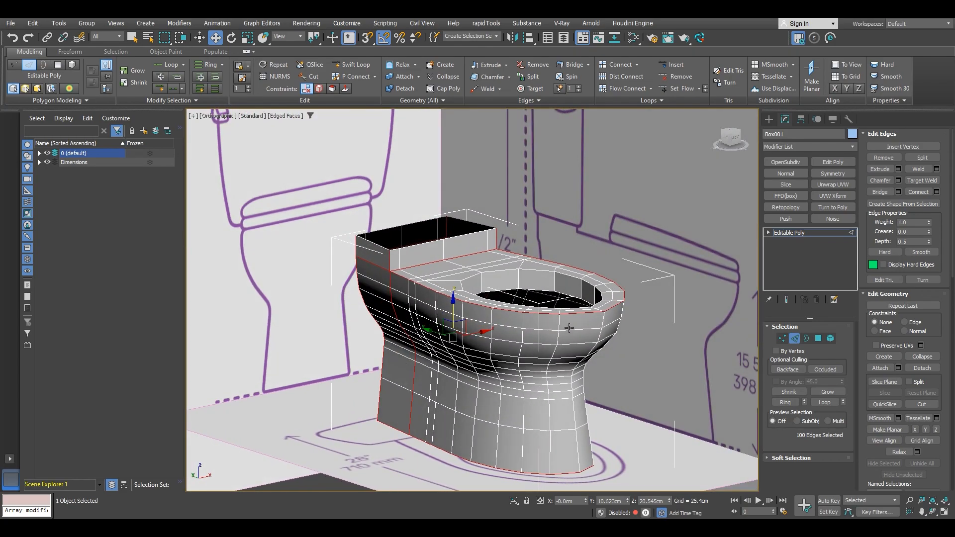
{"action": "double_click", "coordinate": [530, 272], "text": "ctrl"}
{"action": "middle_click_drag", "start_coordinate": [530, 272], "coordinate": [542, 318], "text": "alt"}
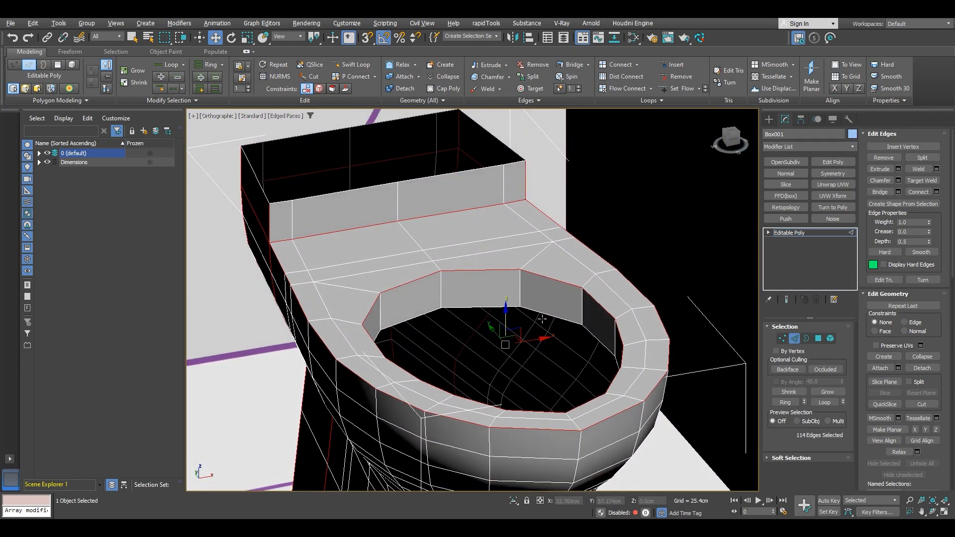
Start a Quad-type chamfer on the selected toilet body edges and set its amount to 1 cm.
{"action": "left_click", "coordinate": [897, 180]}
{"action": "middle_click_drag", "start_coordinate": [468, 249], "coordinate": [372, 259], "text": "alt"}
{"action": "left_click", "coordinate": [490, 306]}
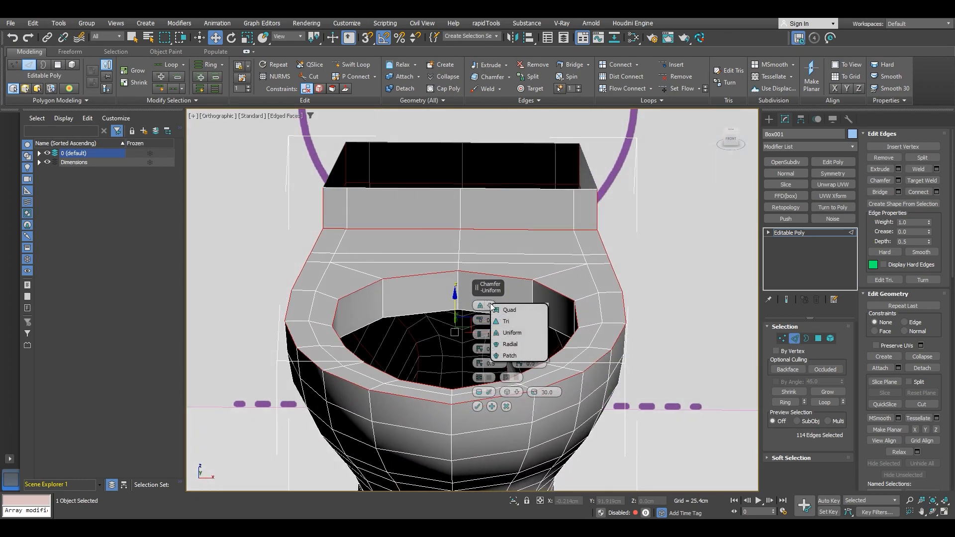
{"action": "left_click", "coordinate": [515, 313]}
{"action": "middle_click_drag", "start_coordinate": [376, 303], "coordinate": [270, 303], "text": "alt"}
{"action": "scroll", "coordinate": [303, 296], "scroll_direction": "up", "scroll_amount": 2}
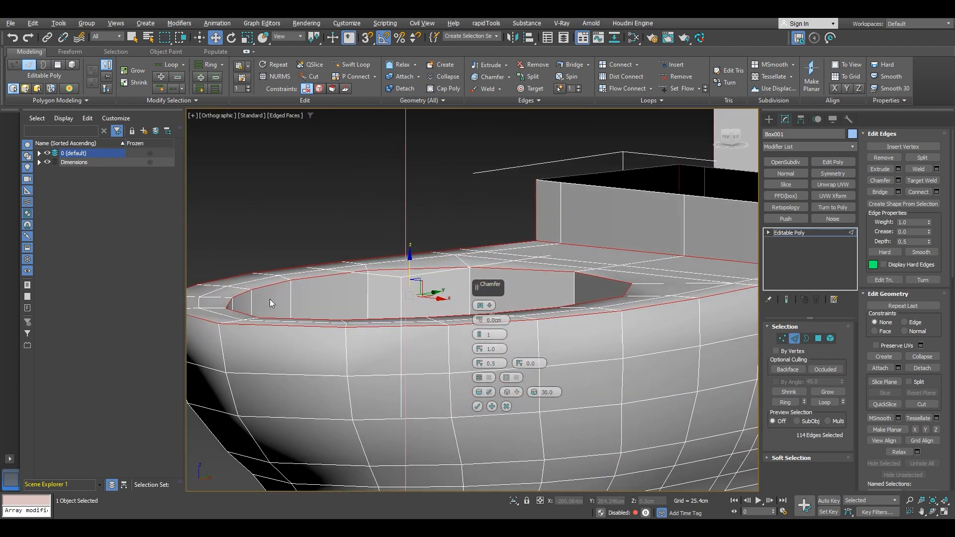
{"action": "left_click_drag", "start_coordinate": [481, 320], "coordinate": [487, 313]}
{"action": "scroll", "coordinate": [333, 298], "scroll_direction": "down", "scroll_amount": 2}
{"action": "middle_click_drag", "start_coordinate": [328, 298], "coordinate": [288, 271]}
{"action": "scroll", "coordinate": [260, 297], "scroll_direction": "up", "scroll_amount": 3}
{"action": "scroll", "coordinate": [286, 284], "scroll_direction": "up", "scroll_amount": 3}
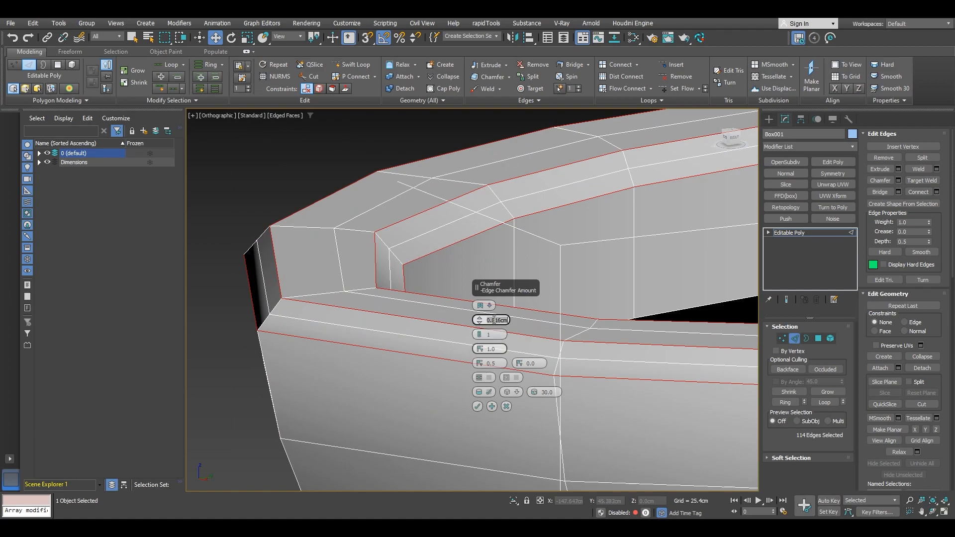
{"action": "key", "text": "Return"}
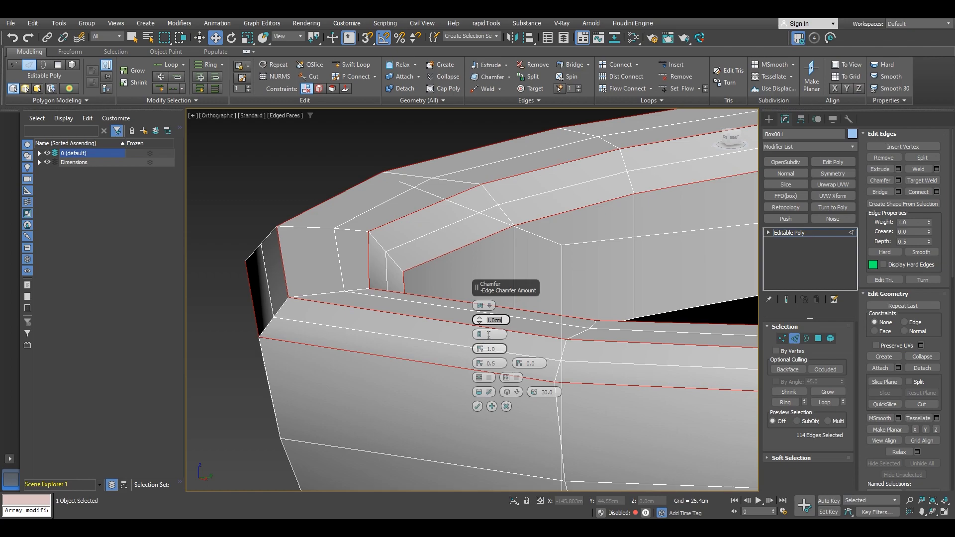
Set the chamfer tension to 0.5 and apply the chamfer to the body edges.
{"action": "left_click", "coordinate": [480, 351]}
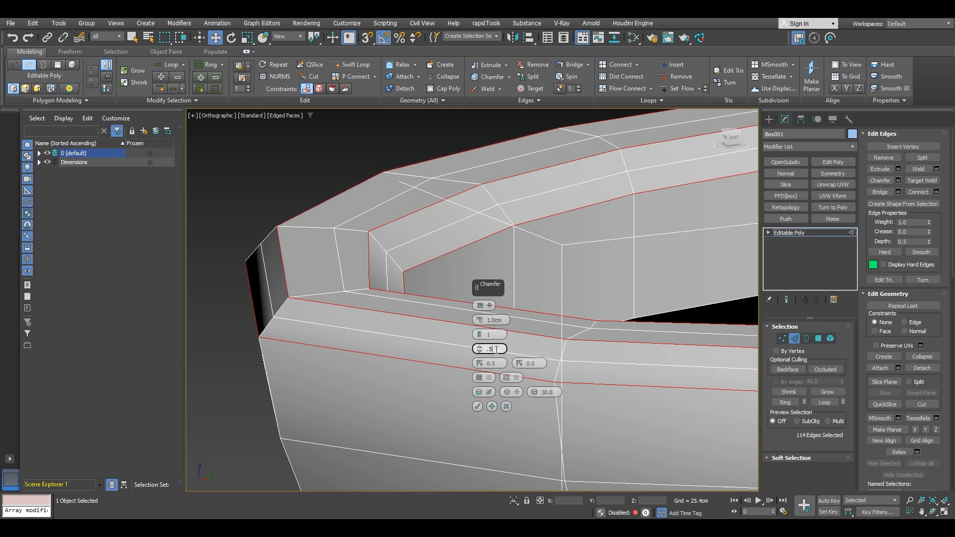
{"action": "type", "text": ".5"}
{"action": "key", "text": "Return"}
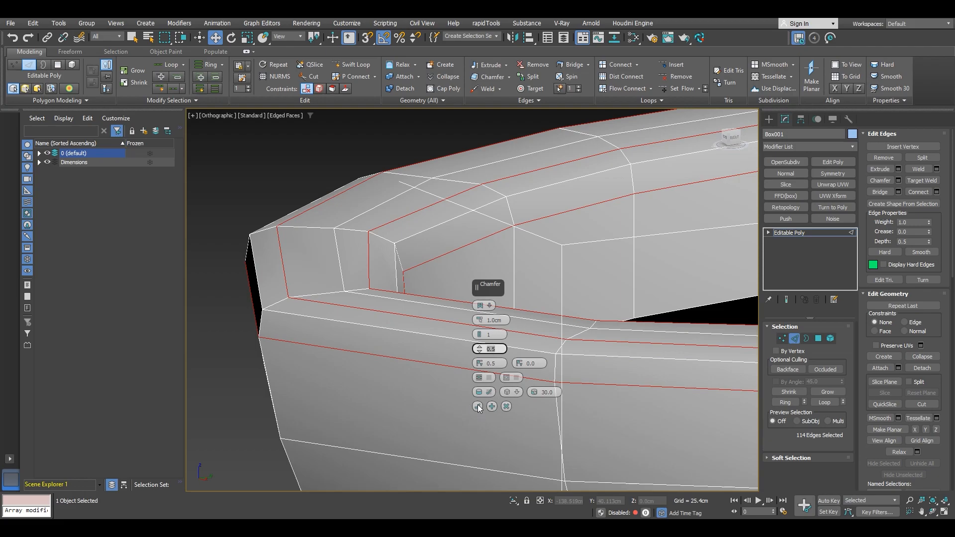
{"action": "left_click", "coordinate": [478, 407]}
In wireframe display, select both edge loops along the underside of the bowl opening's inner lip.
{"action": "scroll", "coordinate": [477, 368], "scroll_direction": "down", "scroll_amount": 5}
{"action": "middle_click_drag", "start_coordinate": [478, 347], "coordinate": [360, 311]}
{"action": "middle_click_drag", "start_coordinate": [360, 311], "coordinate": [484, 326], "text": "alt"}
{"action": "middle_click_drag", "start_coordinate": [605, 330], "coordinate": [547, 328]}
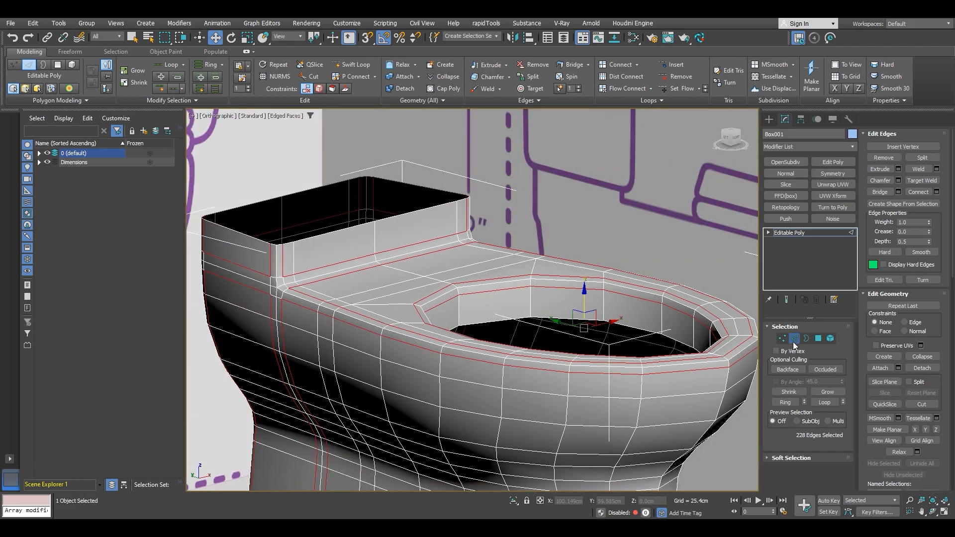
{"action": "scroll", "coordinate": [511, 315], "scroll_direction": "up", "scroll_amount": 5}
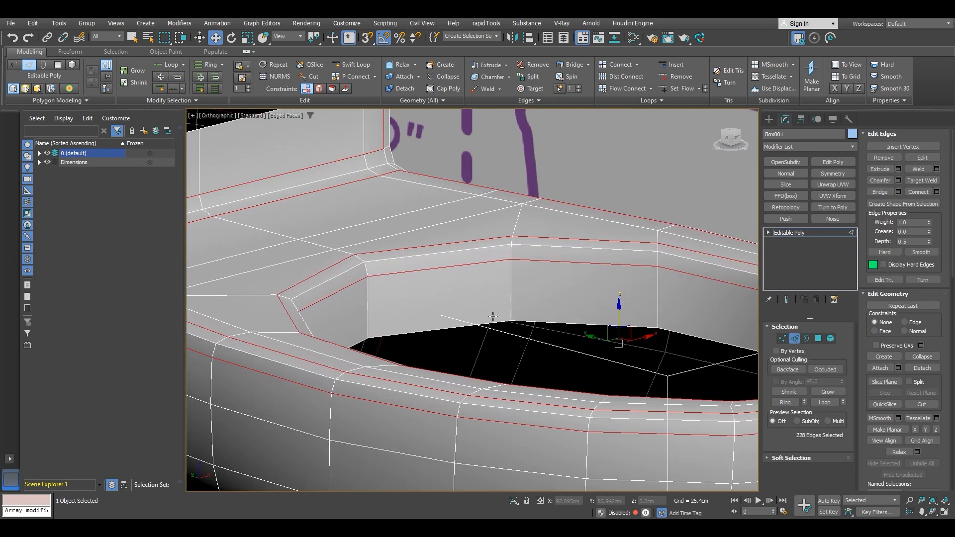
{"action": "key", "text": "F3"}
{"action": "scroll", "coordinate": [497, 327], "scroll_direction": "up", "scroll_amount": 2}
{"action": "left_click", "coordinate": [551, 301]}
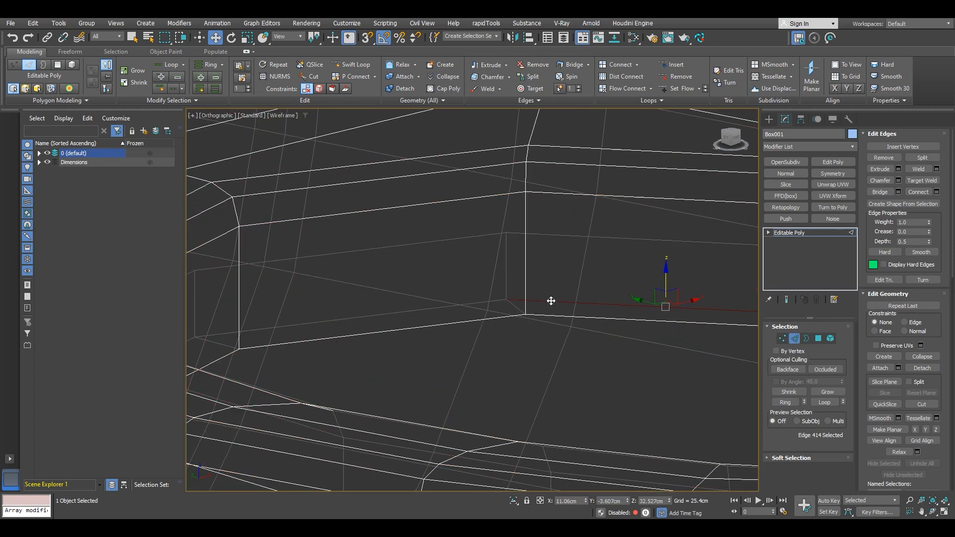
{"action": "double_click", "coordinate": [551, 301]}
{"action": "double_click", "coordinate": [554, 317], "text": "ctrl"}
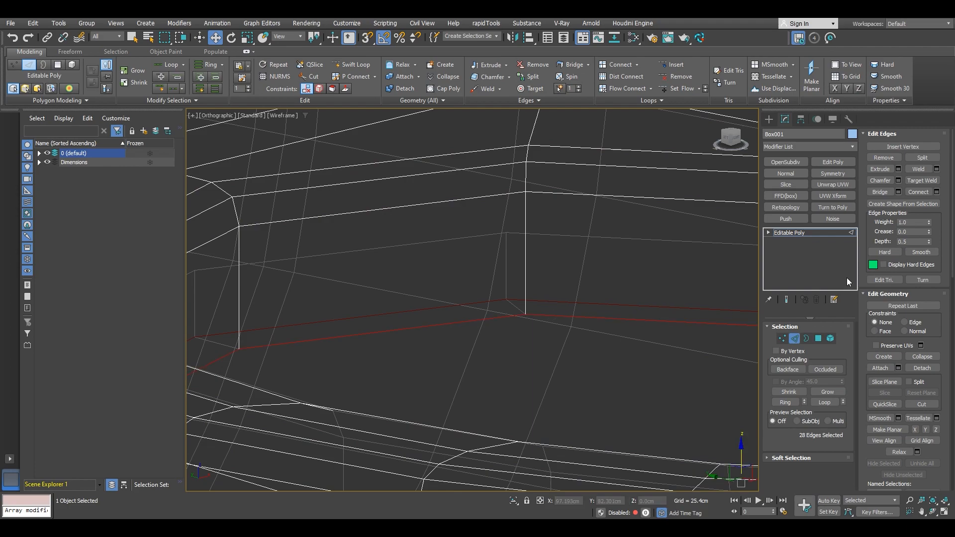
Chamfer the two selected lip loops by 0.65 cm with a tension of 0.5.
{"action": "left_click", "coordinate": [898, 180]}
{"action": "middle_click_drag", "start_coordinate": [375, 320], "coordinate": [341, 325], "text": "alt"}
{"action": "middle_click_drag", "start_coordinate": [225, 288], "coordinate": [239, 276], "text": "alt"}
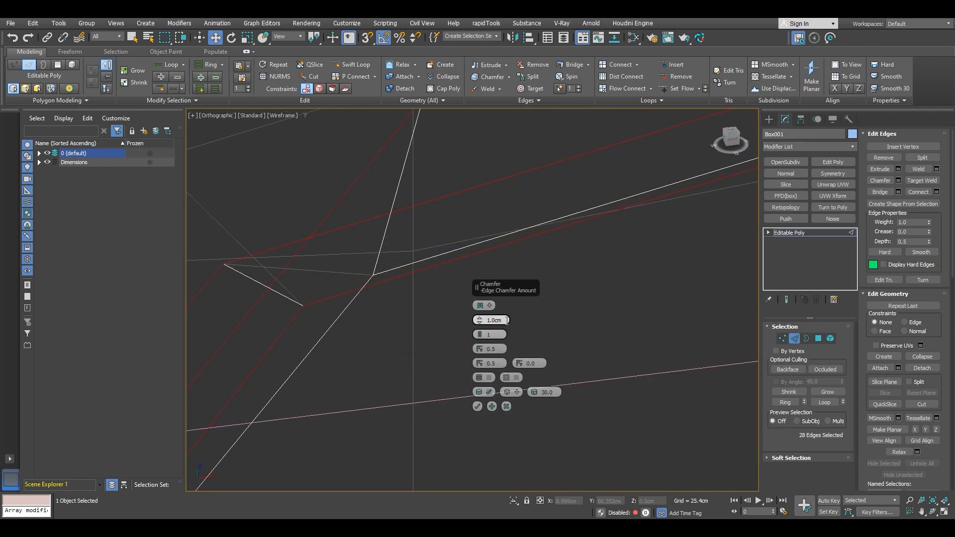
{"action": "type", "text": "5"}
{"action": "key", "text": "Return"}
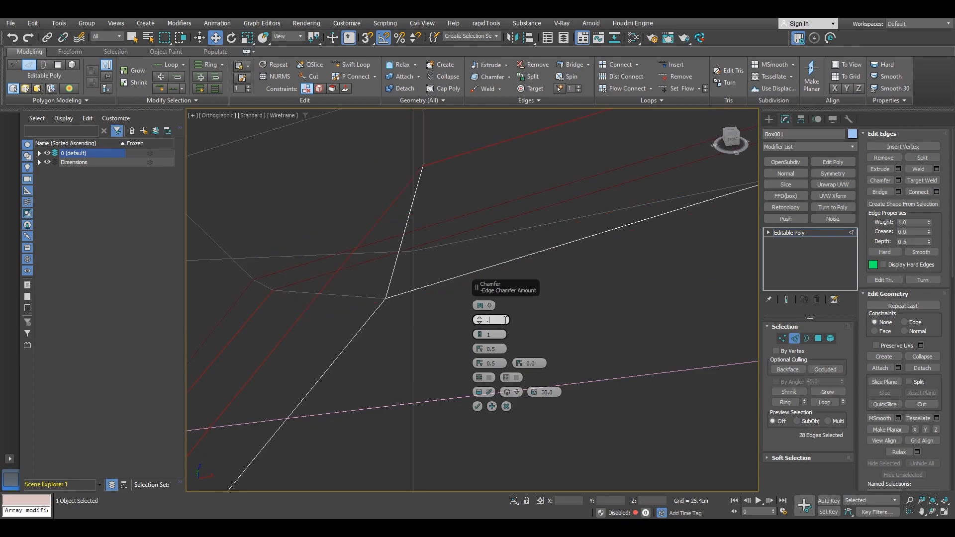
{"action": "type", "text": ".5"}
{"action": "key", "text": "Return"}
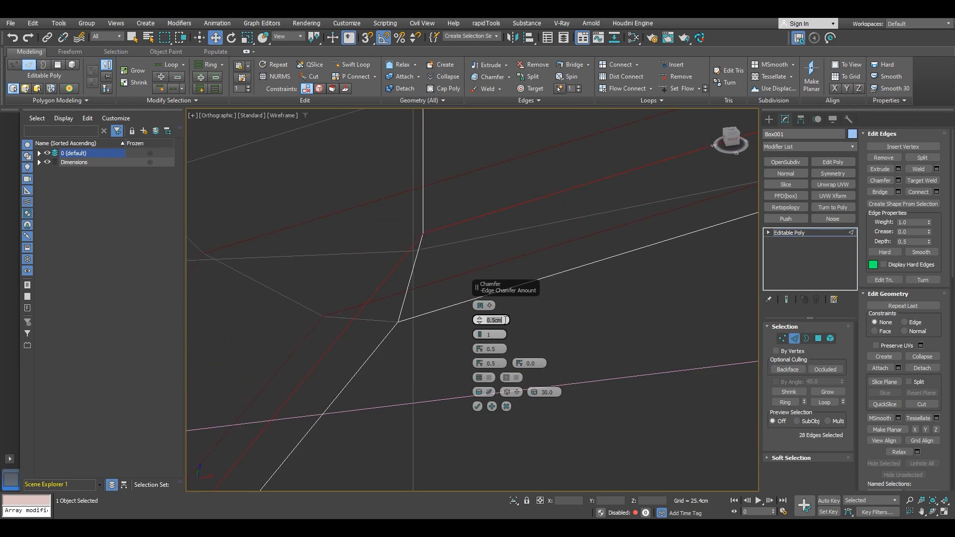
{"action": "type", "text": ".65"}
{"action": "key", "text": "Return"}
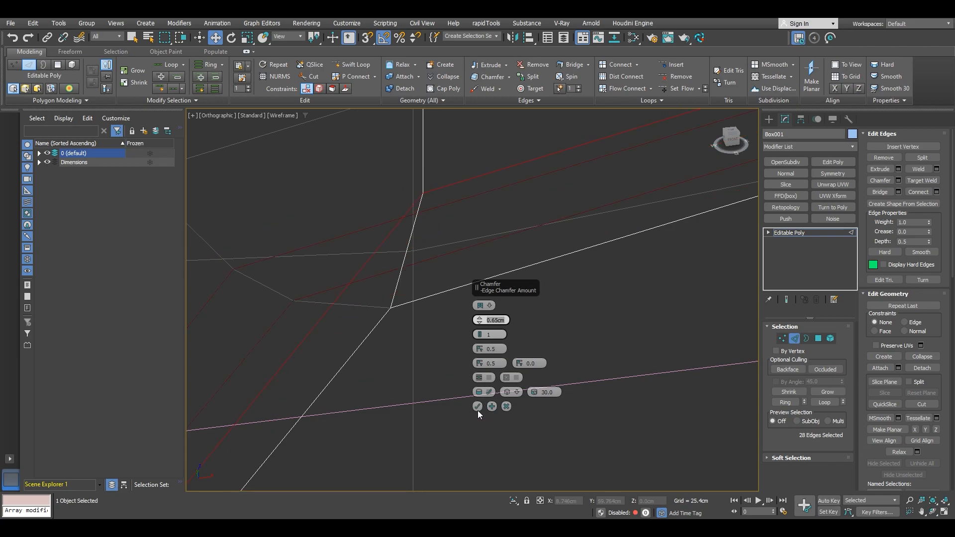
{"action": "scroll", "coordinate": [330, 297], "scroll_direction": "down", "scroll_amount": 1}
{"action": "middle_click_drag", "start_coordinate": [328, 297], "coordinate": [414, 325]}
{"action": "scroll", "coordinate": [302, 235], "scroll_direction": "down", "scroll_amount": 2}
{"action": "middle_click_drag", "start_coordinate": [301, 243], "coordinate": [295, 259]}
{"action": "scroll", "coordinate": [295, 259], "scroll_direction": "down", "scroll_amount": 1}
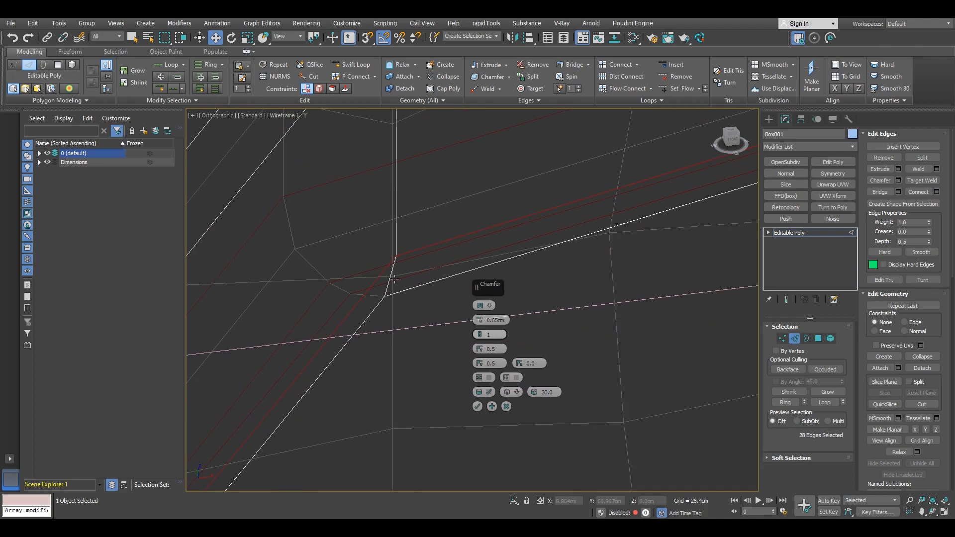
{"action": "left_click", "coordinate": [477, 406]}
Restore shaded display and, with 3D snapping on, cut an edge across the base's underside ahead of the existing cross edges.
{"action": "middle_click_drag", "start_coordinate": [486, 401], "coordinate": [591, 352]}
{"action": "scroll", "coordinate": [591, 352], "scroll_direction": "down", "scroll_amount": 3}
{"action": "mouse_move", "coordinate": [646, 378]}
{"action": "middle_mouse_down"}
{"action": "mouse_move", "coordinate": [554, 292]}
{"action": "mouse_move", "coordinate": [431, 304]}
{"action": "mouse_move", "coordinate": [530, 297]}
{"action": "mouse_move", "coordinate": [477, 293]}
{"action": "mouse_move", "coordinate": [463, 219]}
{"action": "mouse_move", "coordinate": [496, 226]}
{"action": "mouse_move", "coordinate": [513, 215]}
{"action": "mouse_move", "coordinate": [492, 247]}
{"action": "mouse_move", "coordinate": [495, 233]}
{"action": "mouse_move", "coordinate": [490, 243]}
{"action": "mouse_move", "coordinate": [467, 204]}
{"action": "mouse_move", "coordinate": [463, 303]}
{"action": "mouse_move", "coordinate": [446, 316]}
{"action": "middle_mouse_up"}
{"action": "key", "text": "F3"}
{"action": "scroll", "coordinate": [517, 294], "scroll_direction": "down", "scroll_amount": 2}
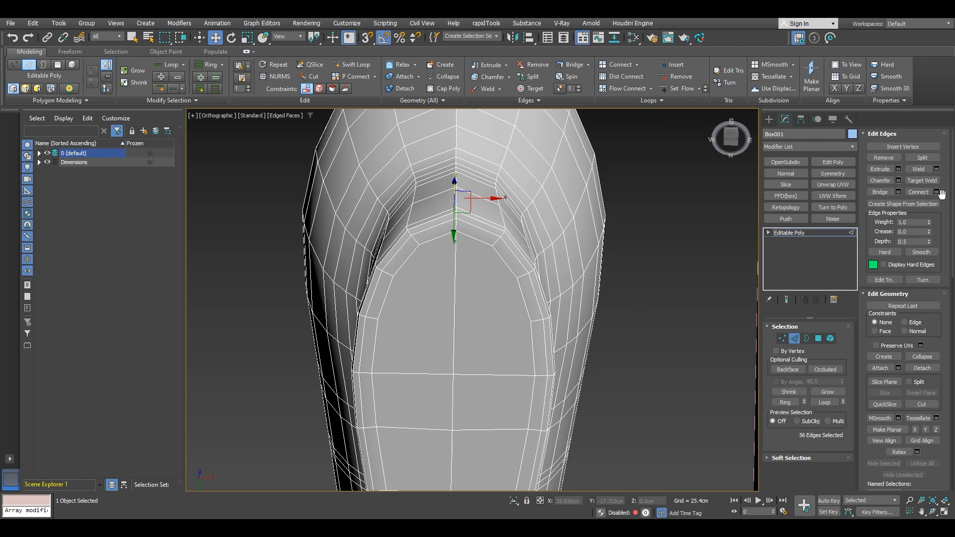
{"action": "left_click", "coordinate": [926, 405]}
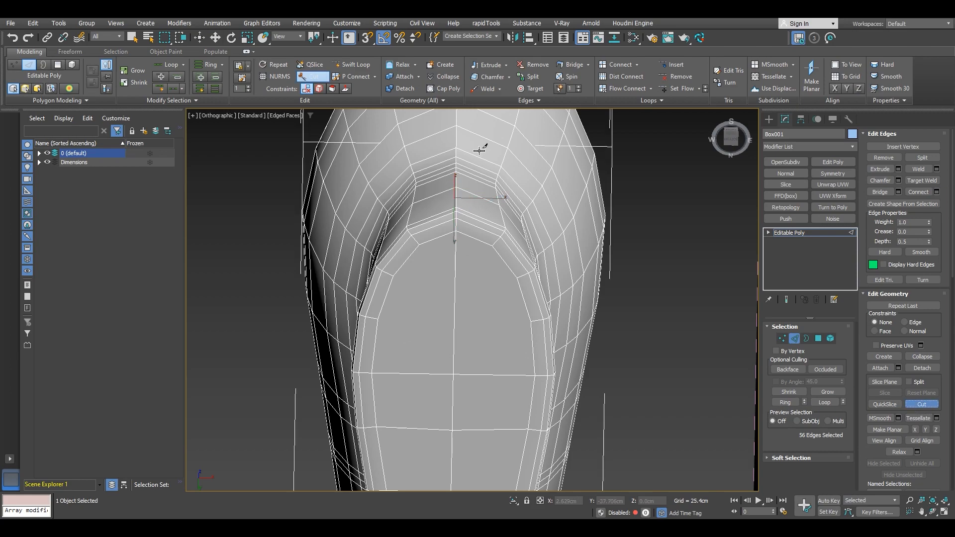
{"action": "left_click", "coordinate": [366, 38]}
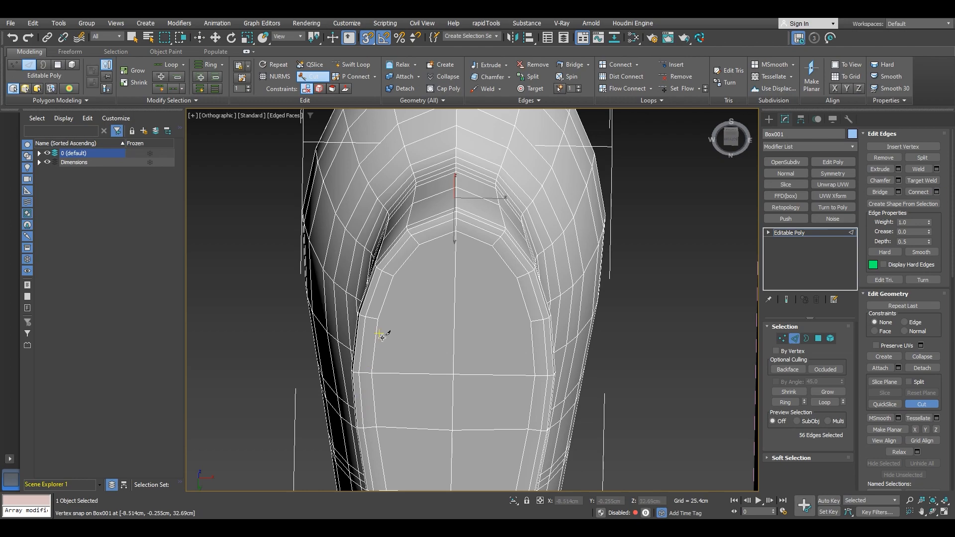
{"action": "left_click", "coordinate": [380, 321]}
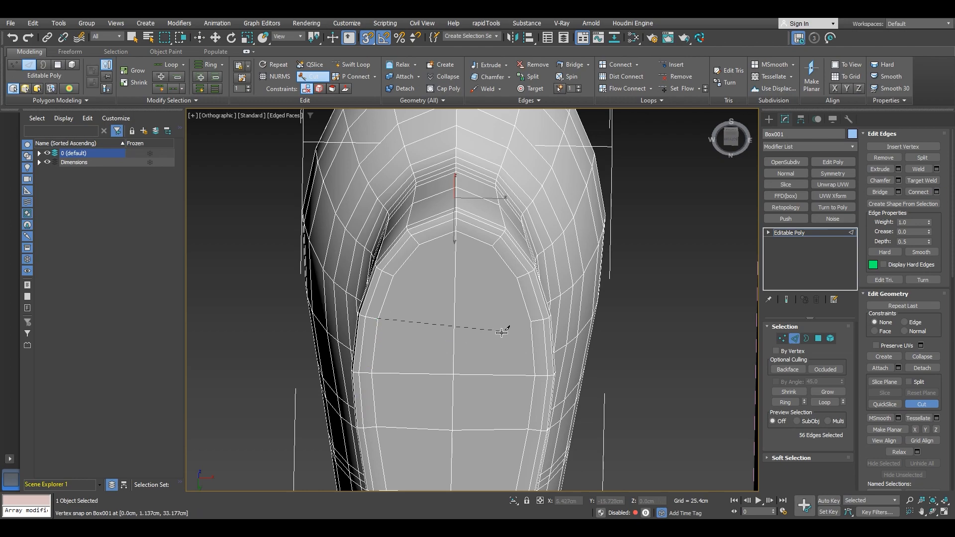
{"action": "left_click", "coordinate": [532, 321]}
{"action": "right_click", "coordinate": [507, 326]}
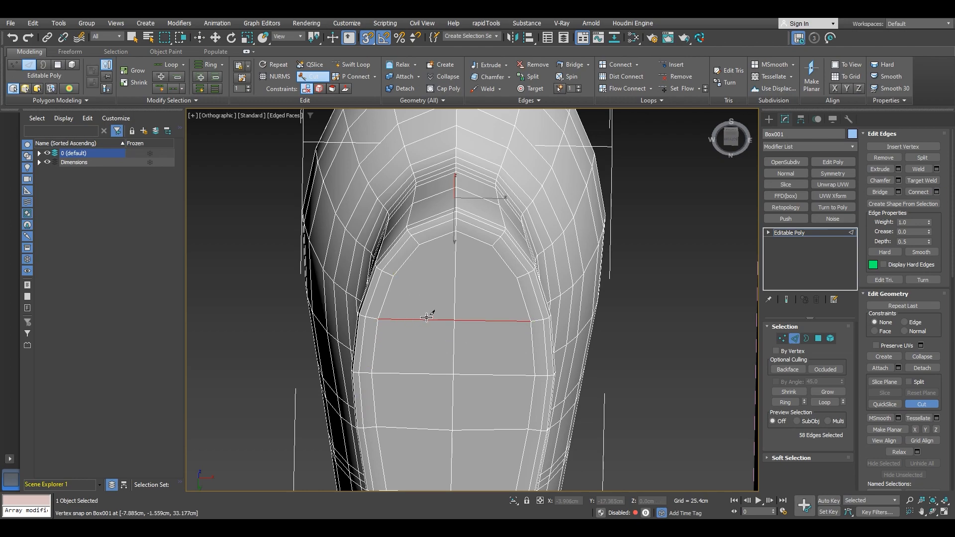
Cut a second edge across the base's underside nearer its rounded front and leave edge editing.
{"action": "left_click", "coordinate": [393, 276]}
{"action": "left_click", "coordinate": [517, 278]}
{"action": "right_click", "coordinate": [500, 283]}
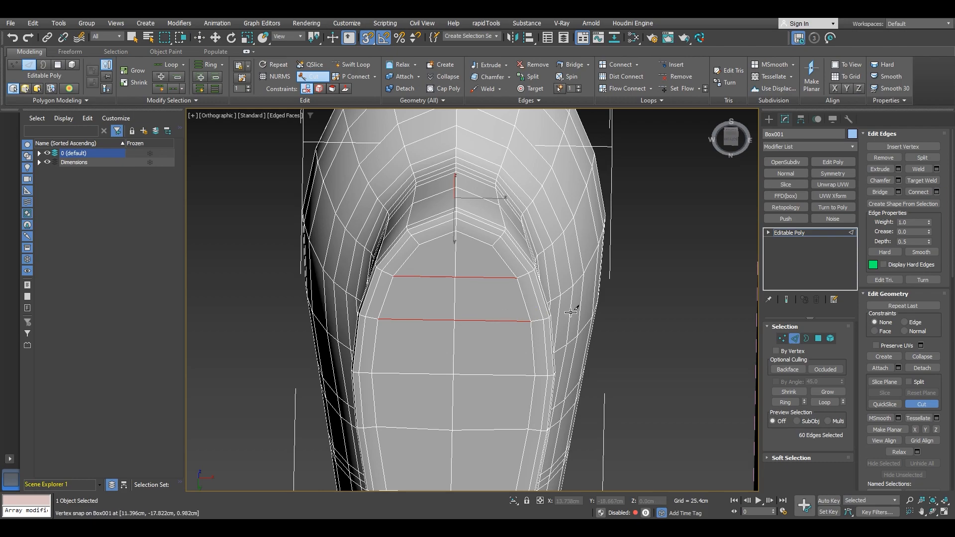
{"action": "left_click", "coordinate": [848, 235]}
Apply a TurboSmooth modifier to the whole toilet body.
{"action": "scroll", "coordinate": [455, 295], "scroll_direction": "down", "scroll_amount": 5}
{"action": "middle_click_drag", "start_coordinate": [456, 296], "coordinate": [502, 354]}
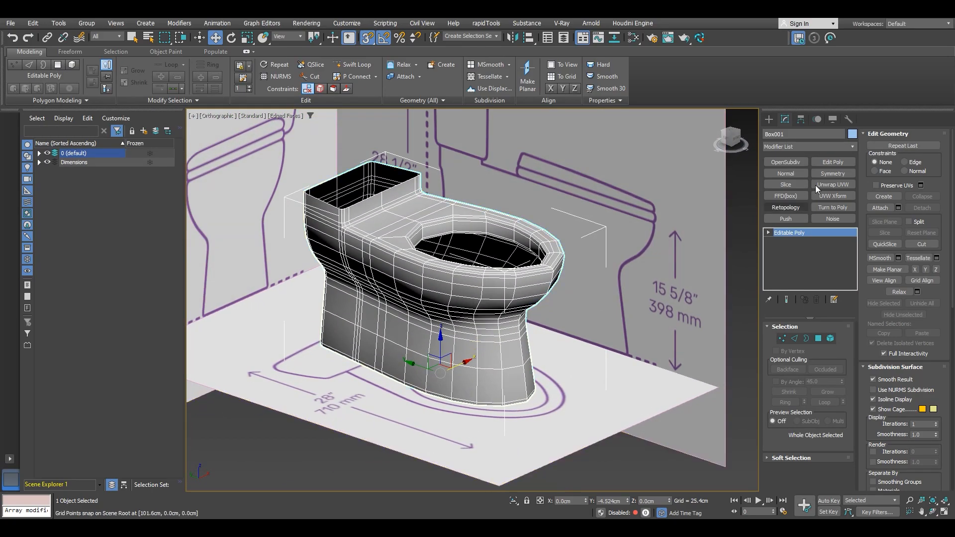
{"action": "left_click", "coordinate": [819, 146]}
{"action": "type", "text": "tu"}
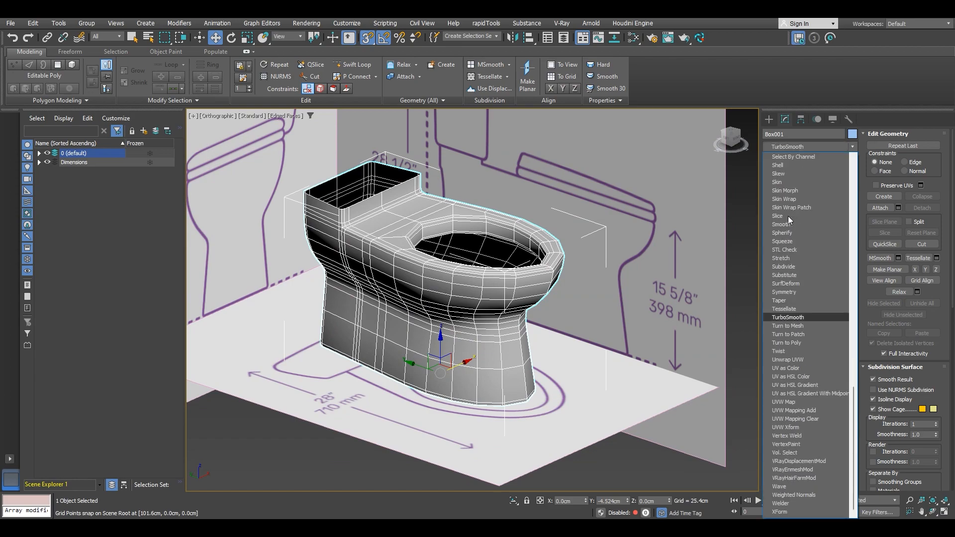
{"action": "left_click", "coordinate": [796, 317]}
{"action": "middle_click_drag", "start_coordinate": [530, 342], "coordinate": [490, 365], "text": "alt"}
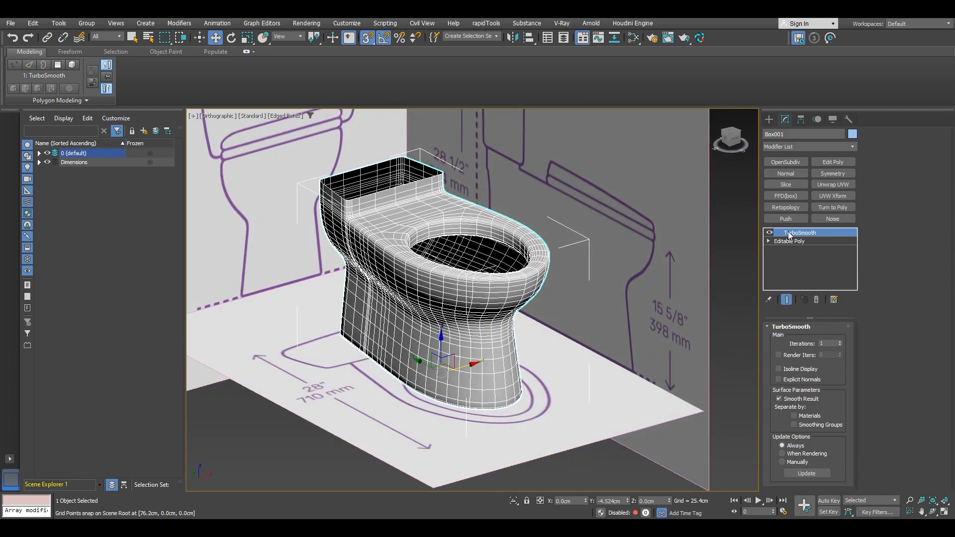
{"action": "middle_click_drag", "start_coordinate": [651, 356], "coordinate": [326, 124], "text": "alt"}
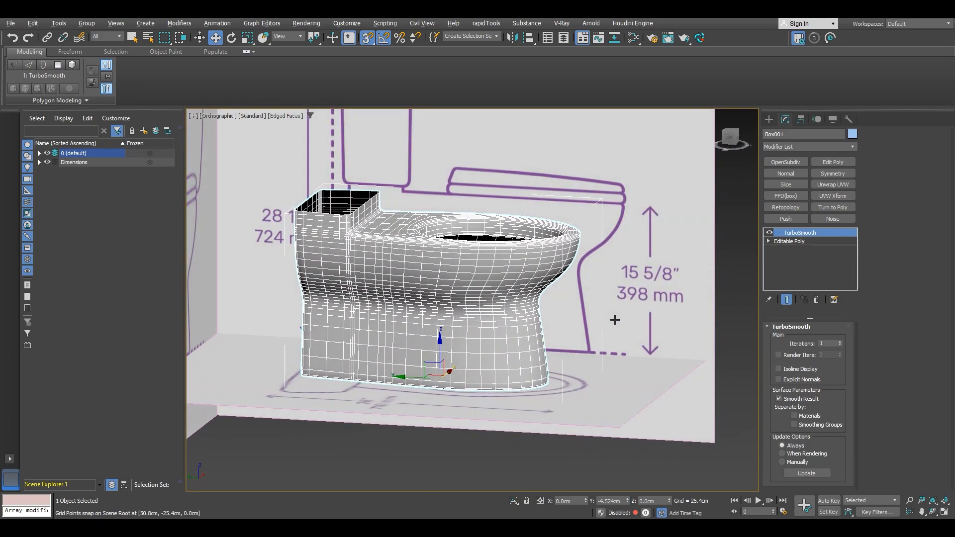
Turn off edged faces so the toilet body shows in plain default shading.
{"action": "left_click", "coordinate": [274, 116]}
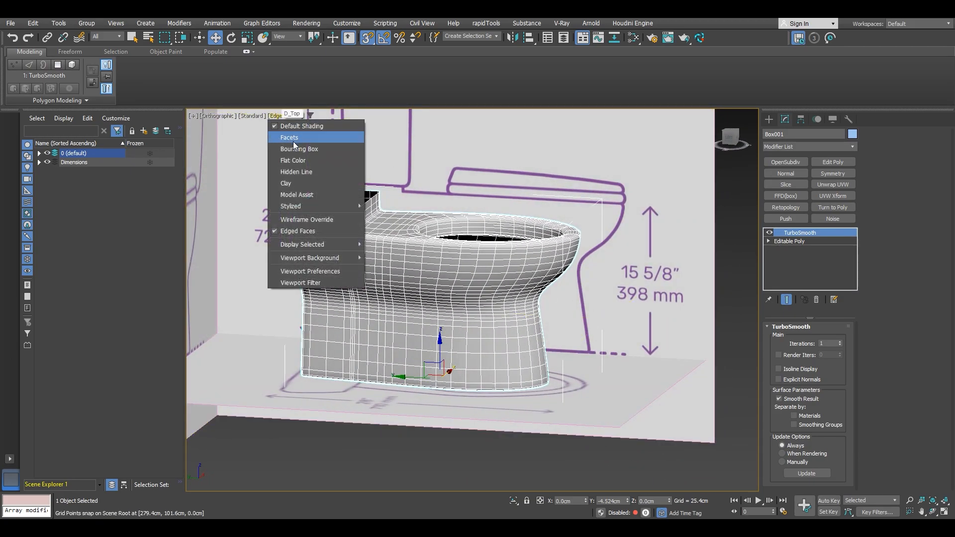
{"action": "left_click", "coordinate": [304, 232]}
{"action": "middle_click_drag", "start_coordinate": [427, 245], "coordinate": [363, 259], "text": "alt"}
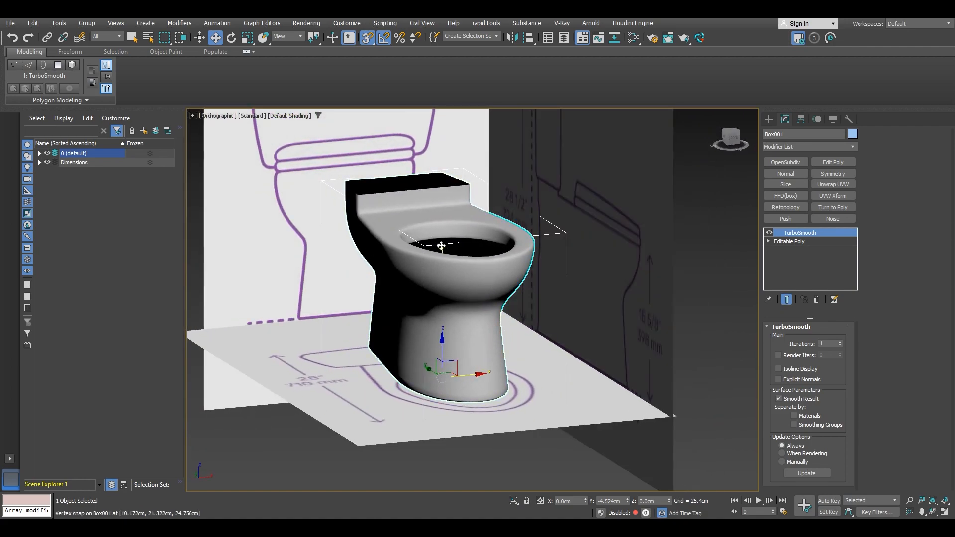
Isolate the toilet body, examine its smoothed form from above and from the side, and end the isolation.
{"action": "right_click", "coordinate": [440, 243]}
{"action": "left_click", "coordinate": [466, 149]}
{"action": "scroll", "coordinate": [476, 249], "scroll_direction": "down", "scroll_amount": 3}
{"action": "middle_click_drag", "start_coordinate": [475, 249], "coordinate": [531, 347], "text": "alt"}
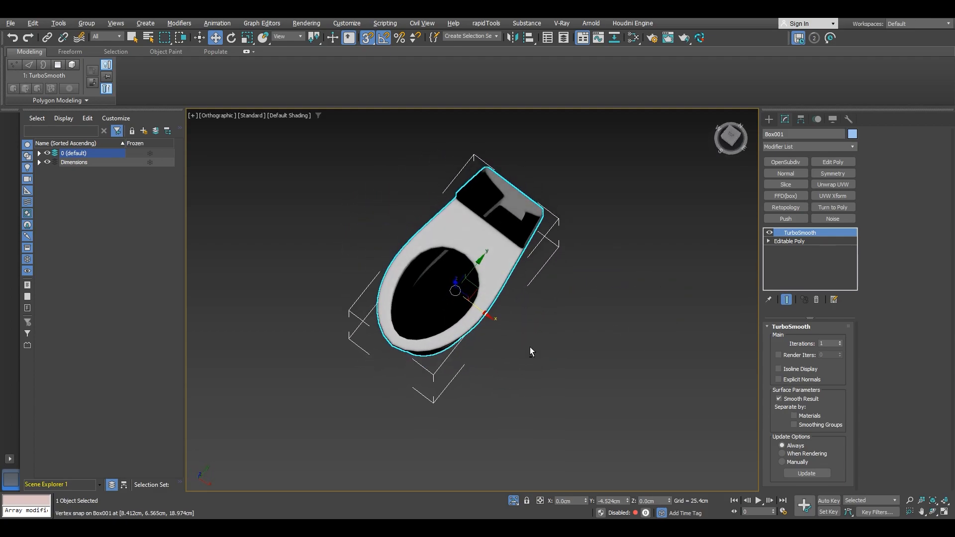
{"action": "middle_click_drag", "start_coordinate": [406, 296], "coordinate": [549, 214], "text": "alt"}
{"action": "right_click", "coordinate": [549, 214]}
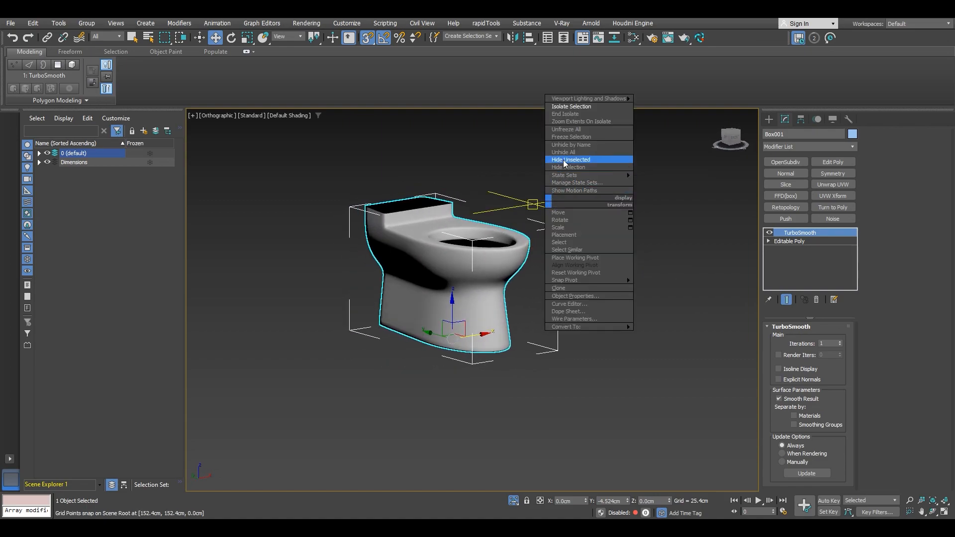
{"action": "left_click", "coordinate": [572, 120]}
{"action": "middle_click_drag", "start_coordinate": [499, 268], "coordinate": [475, 333]}
{"action": "mouse_move", "coordinate": [475, 334]}
{"action": "middle_mouse_down", "text": "alt"}
{"action": "mouse_move", "coordinate": [470, 347]}
{"action": "mouse_move", "coordinate": [468, 330]}
{"action": "middle_mouse_up", "text": "alt"}
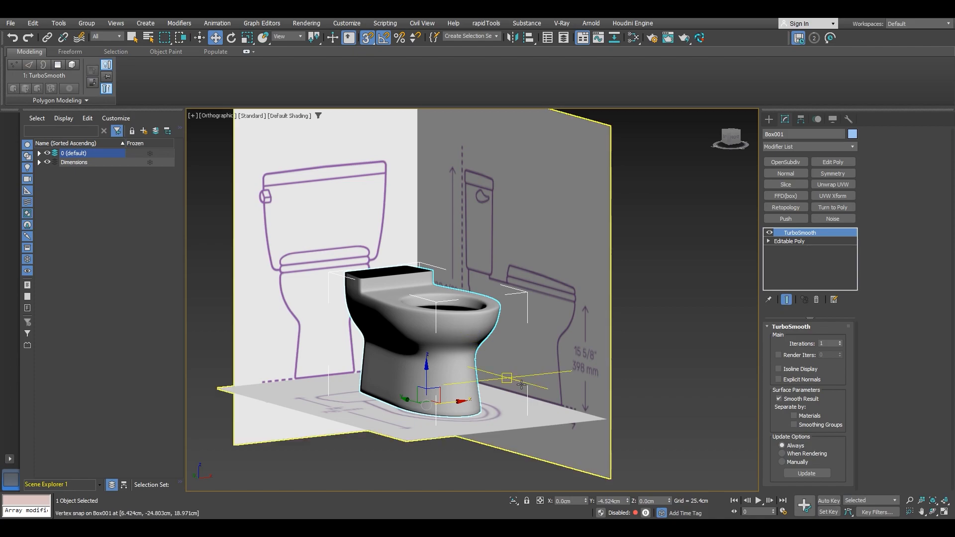
Examine the smoothed toilet body without its selection against the reference drawings, and reselect it.
{"action": "left_click", "coordinate": [649, 356]}
{"action": "middle_click_drag", "start_coordinate": [492, 403], "coordinate": [517, 382]}
{"action": "scroll", "coordinate": [517, 382], "scroll_direction": "up", "scroll_amount": 5}
{"action": "middle_click_drag", "start_coordinate": [456, 336], "coordinate": [467, 315], "text": "alt"}
{"action": "left_click", "coordinate": [467, 315]}
{"action": "middle_click_drag", "start_coordinate": [534, 309], "coordinate": [448, 312]}
{"action": "middle_click_drag", "start_coordinate": [447, 311], "coordinate": [486, 331], "text": "alt"}
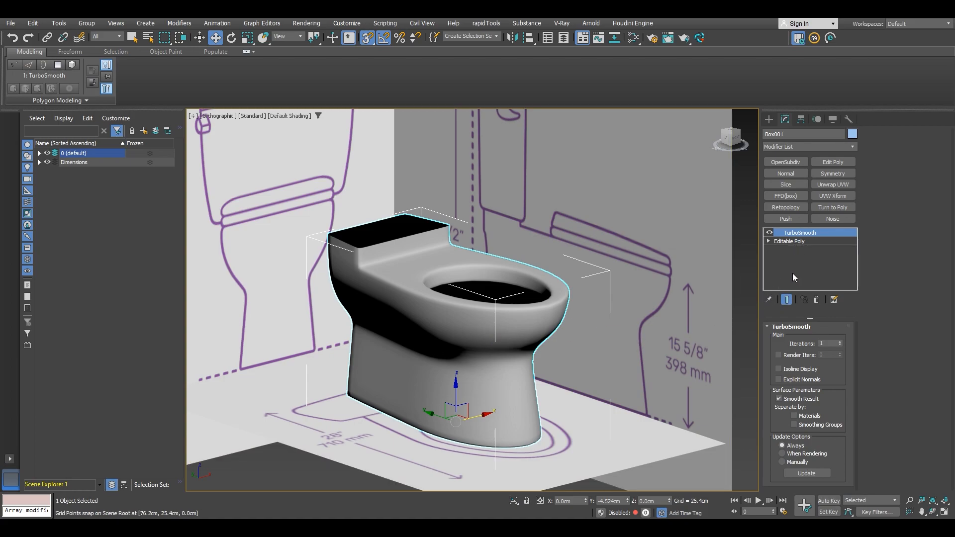
Try TurboSmooth at 2 iterations, return it to 1, and delete the modifier from the toilet body.
{"action": "left_click", "coordinate": [840, 342]}
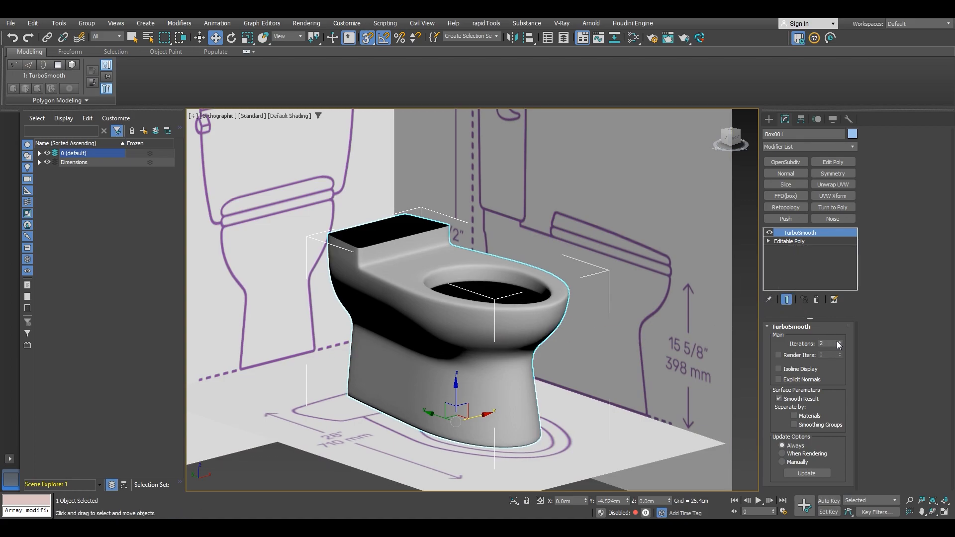
{"action": "left_click", "coordinate": [840, 346]}
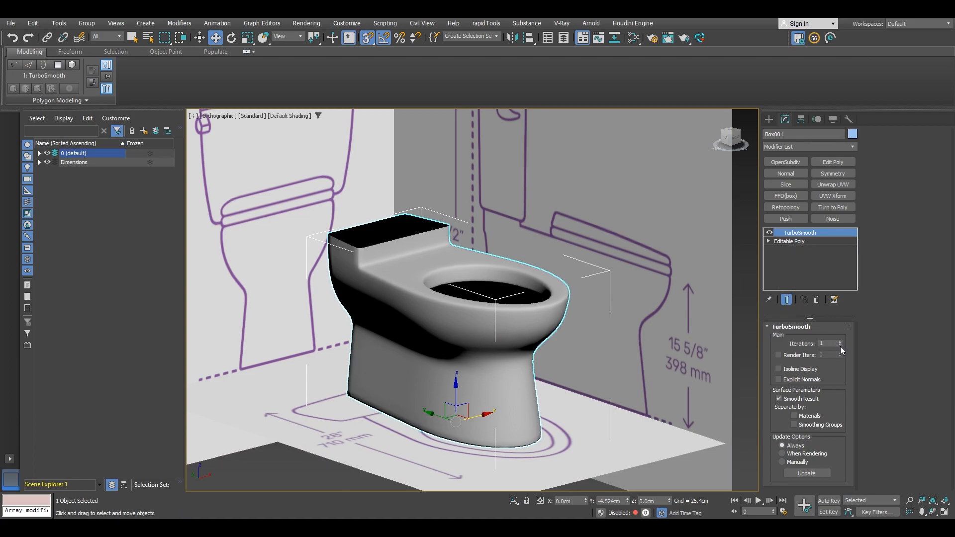
{"action": "right_click", "coordinate": [812, 236]}
{"action": "left_click", "coordinate": [836, 249]}
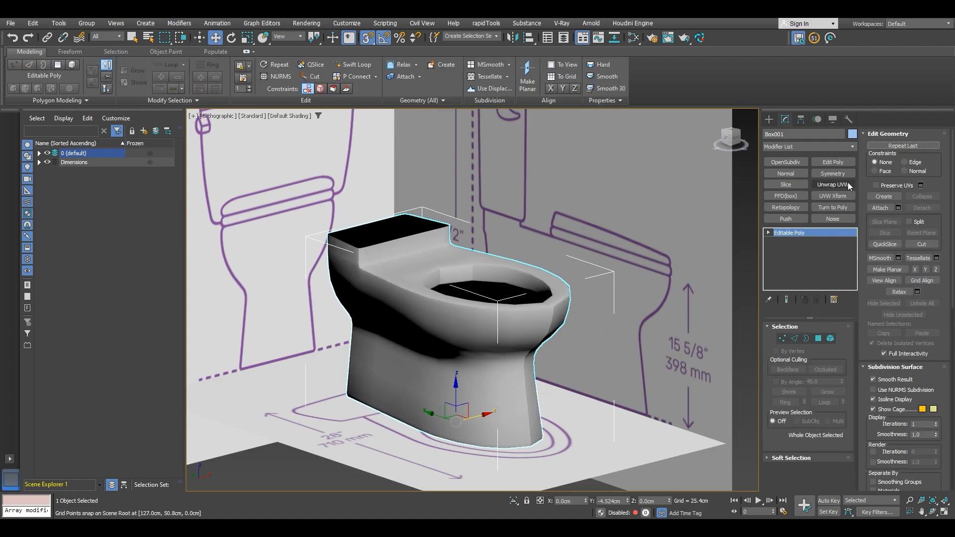
Try the Normal modifier with Unify Normals on the toilet body, and return to the plain editable poly.
{"action": "left_click", "coordinate": [794, 174]}
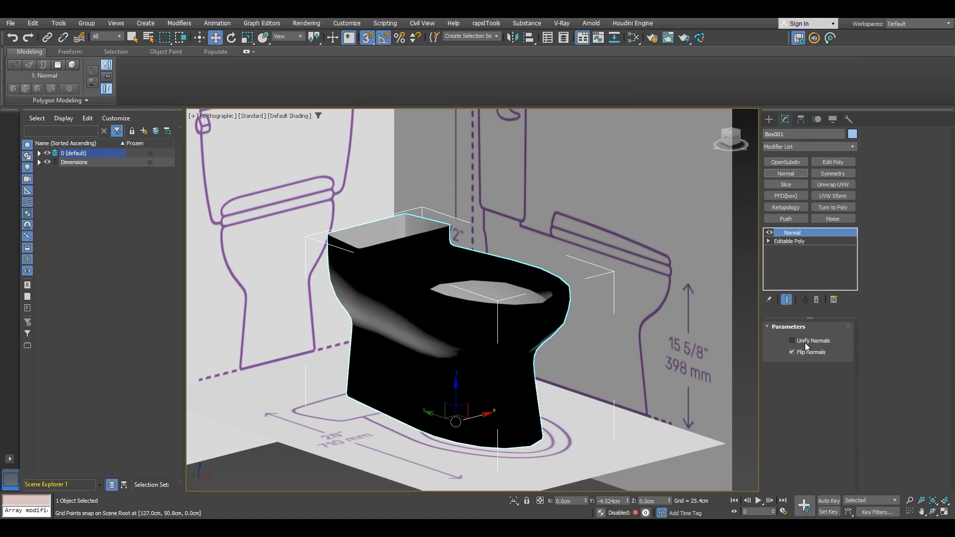
{"action": "left_click", "coordinate": [796, 177]}
{"action": "left_click", "coordinate": [804, 342]}
{"action": "right_click", "coordinate": [571, 261]}
{"action": "left_click", "coordinate": [575, 270]}
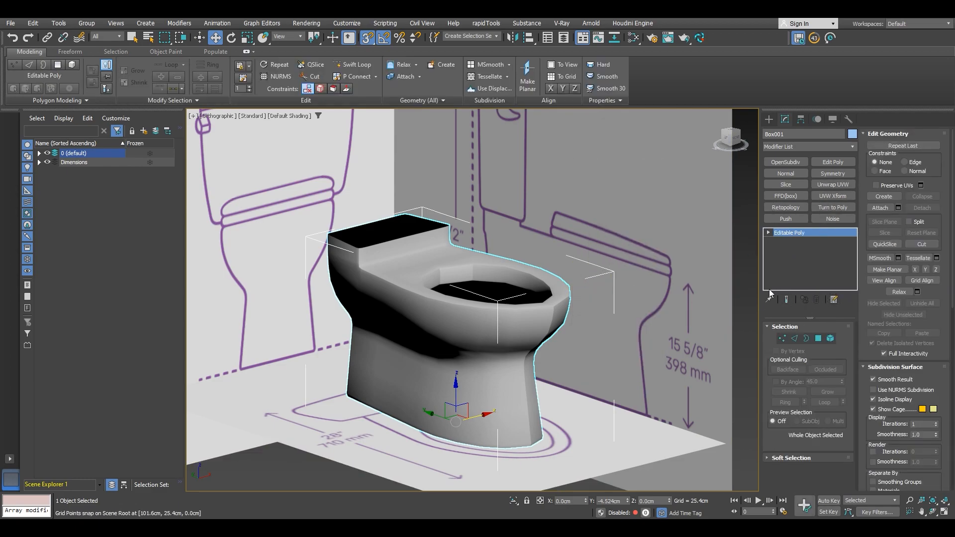
Select all polygons of the toilet body, clear their smoothing groups and assign them all to smoothing group 1.
{"action": "left_click", "coordinate": [829, 338]}
{"action": "key", "text": "ctrl+a"}
{"action": "scroll", "coordinate": [911, 463], "scroll_direction": "down", "scroll_amount": 1}
{"action": "left_click", "coordinate": [923, 472]}
{"action": "left_click", "coordinate": [871, 430]}
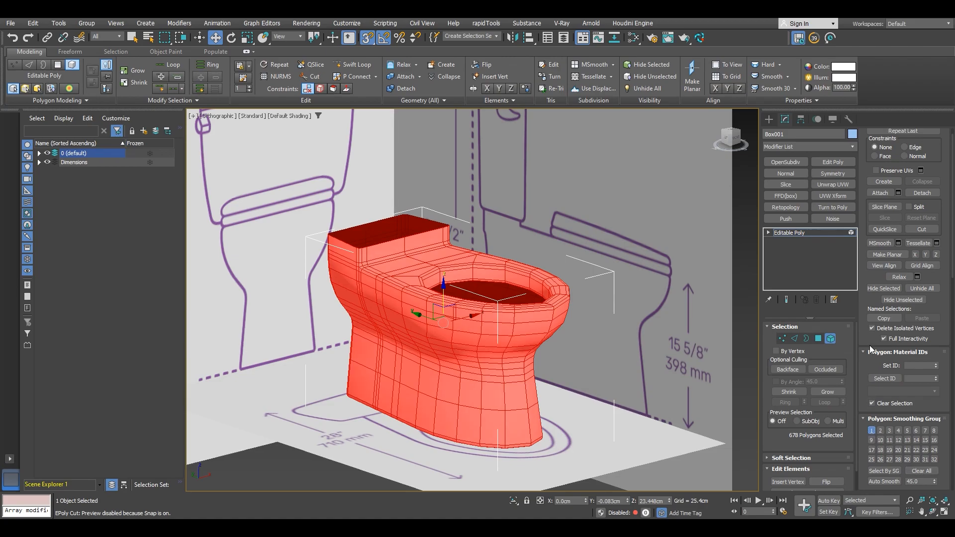
{"action": "left_click", "coordinate": [852, 233]}
Show edged faces and, from below with snapping off, move the edge loop just left of the bowl's front tip slightly outward.
{"action": "key", "text": "F4"}
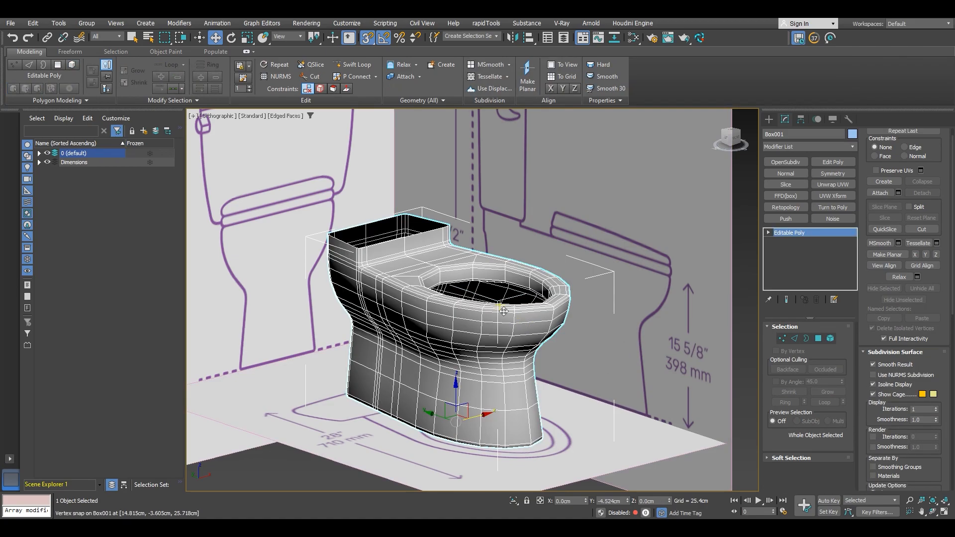
{"action": "middle_click_drag", "start_coordinate": [533, 358], "coordinate": [483, 278], "text": "alt"}
{"action": "scroll", "coordinate": [462, 263], "scroll_direction": "up", "scroll_amount": 3}
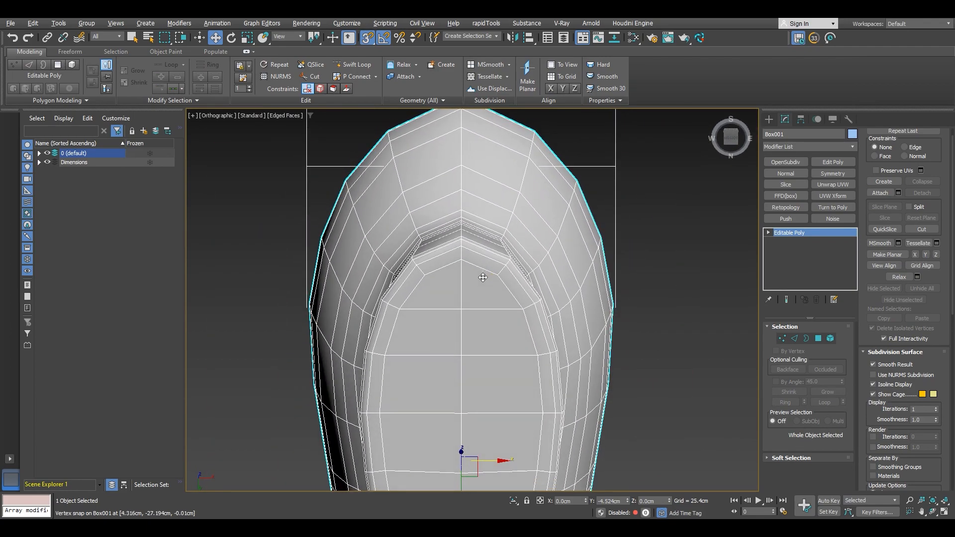
{"action": "left_click", "coordinate": [731, 137]}
{"action": "scroll", "coordinate": [398, 262], "scroll_direction": "up", "scroll_amount": 3}
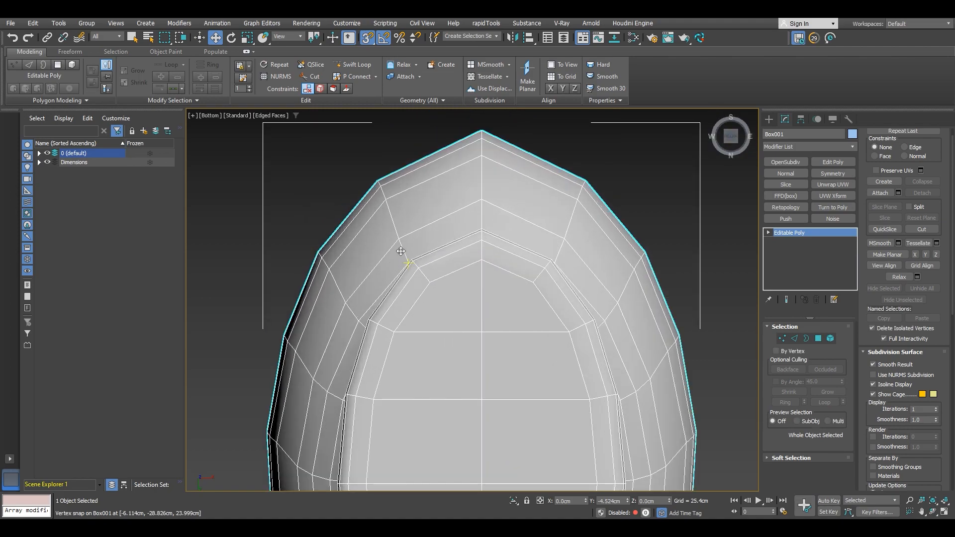
{"action": "key", "text": "2"}
{"action": "key", "text": "s"}
{"action": "left_click_drag", "start_coordinate": [426, 219], "coordinate": [434, 206]}
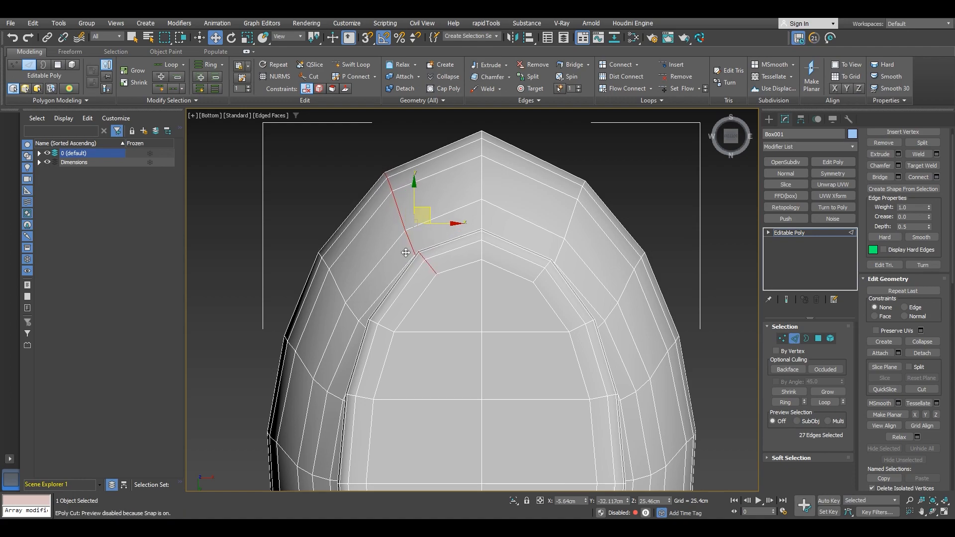
Select the next edge loop on the bowl's left side without its flat base edges, and move it about 0.93 cm toward the front.
{"action": "scroll", "coordinate": [384, 329], "scroll_direction": "down", "scroll_amount": 2}
{"action": "middle_click_drag", "start_coordinate": [385, 329], "coordinate": [411, 348], "text": "alt"}
{"action": "middle_click_drag", "start_coordinate": [401, 186], "coordinate": [454, 334]}
{"action": "double_click", "coordinate": [398, 245]}
{"action": "left_click_drag", "start_coordinate": [466, 334], "coordinate": [592, 166], "text": "alt"}
{"action": "scroll", "coordinate": [592, 234], "scroll_direction": "down", "scroll_amount": 2}
{"action": "middle_click_drag", "start_coordinate": [592, 233], "coordinate": [557, 278]}
{"action": "middle_click_drag", "start_coordinate": [436, 329], "coordinate": [484, 275]}
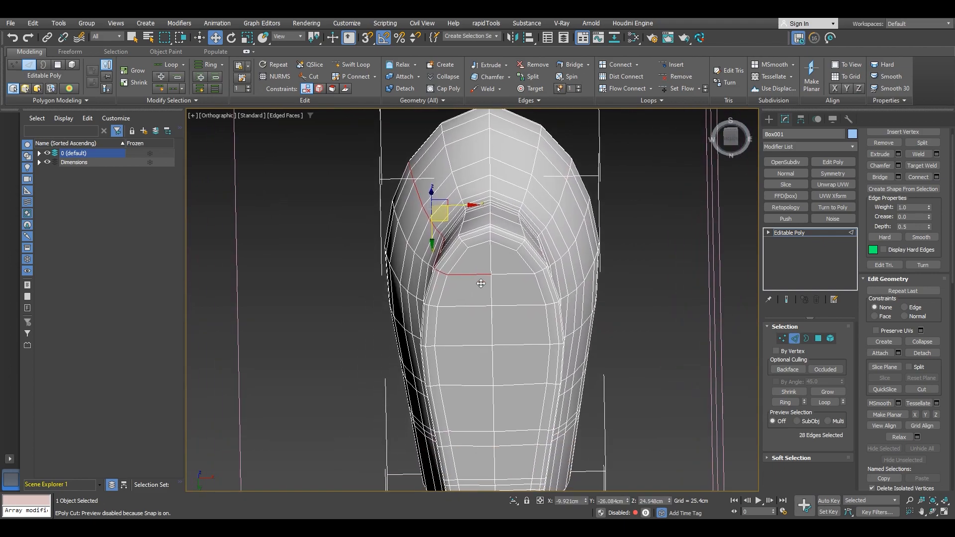
{"action": "scroll", "coordinate": [483, 276], "scroll_direction": "up", "scroll_amount": 2}
{"action": "left_click", "coordinate": [463, 275], "text": "alt"}
{"action": "middle_click_drag", "start_coordinate": [442, 244], "coordinate": [475, 238], "text": "alt"}
{"action": "left_click", "coordinate": [731, 138]}
{"action": "key", "text": "z"}
{"action": "scroll", "coordinate": [424, 199], "scroll_direction": "down", "scroll_amount": 3}
{"action": "scroll", "coordinate": [452, 282], "scroll_direction": "down", "scroll_amount": 5}
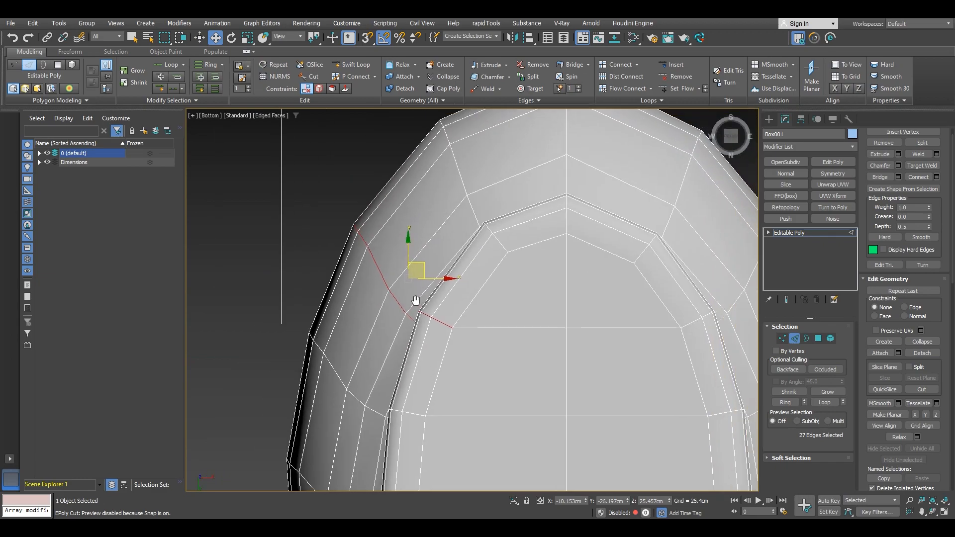
{"action": "left_click_drag", "start_coordinate": [401, 295], "coordinate": [401, 297]}
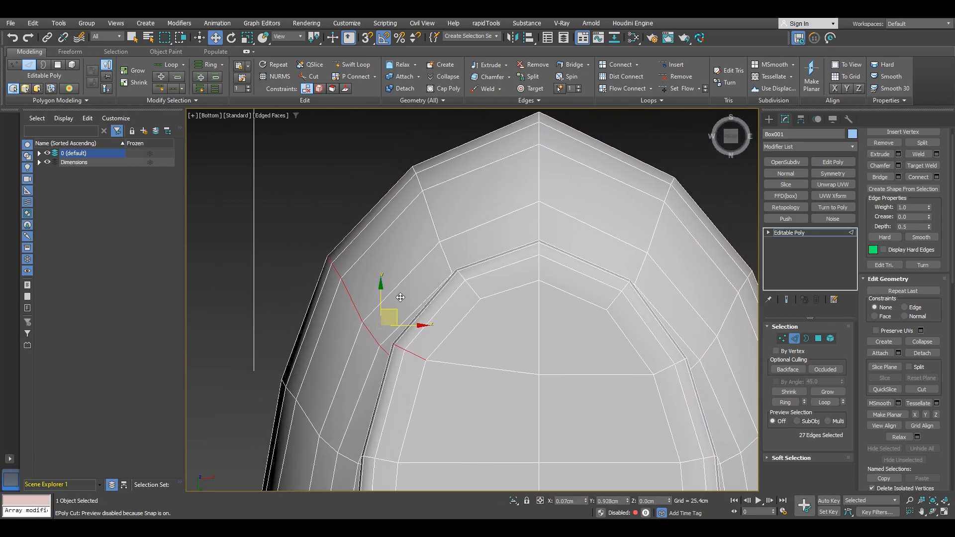
In the front view, delete all polygons of the toilet body right of its centre line.
{"action": "scroll", "coordinate": [400, 297], "scroll_direction": "down", "scroll_amount": 3}
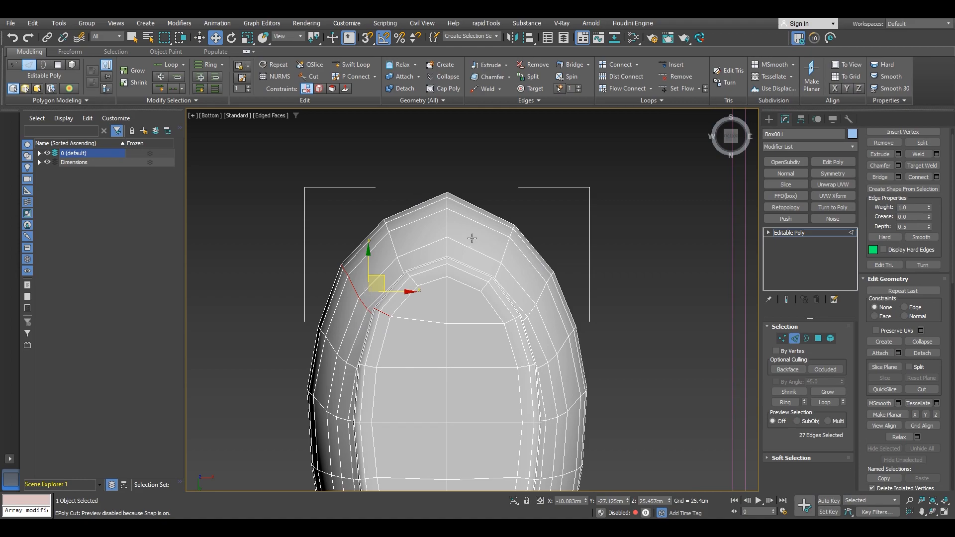
{"action": "scroll", "coordinate": [443, 254], "scroll_direction": "down", "scroll_amount": 2}
{"action": "middle_click_drag", "start_coordinate": [484, 298], "coordinate": [446, 151]}
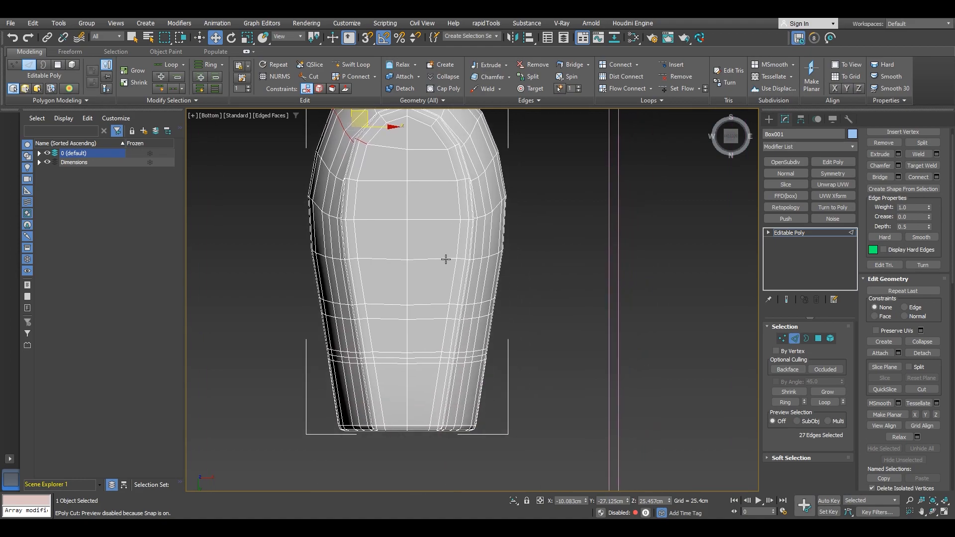
{"action": "scroll", "coordinate": [452, 260], "scroll_direction": "down", "scroll_amount": 2}
{"action": "middle_click_drag", "start_coordinate": [454, 260], "coordinate": [455, 267], "text": "alt"}
{"action": "scroll", "coordinate": [454, 265], "scroll_direction": "down", "scroll_amount": 2}
{"action": "key", "text": "f"}
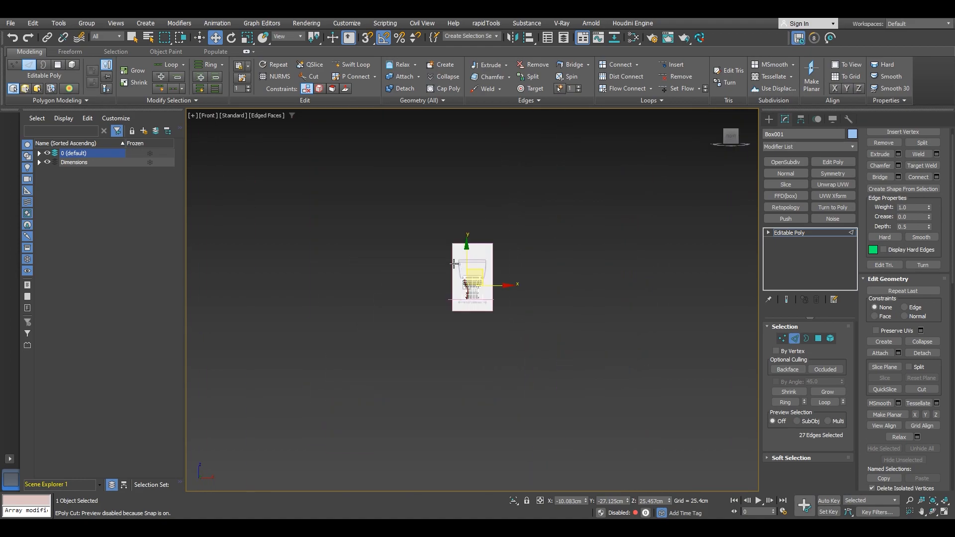
{"action": "key", "text": "z"}
{"action": "scroll", "coordinate": [517, 281], "scroll_direction": "down", "scroll_amount": 2}
{"action": "middle_click_drag", "start_coordinate": [563, 279], "coordinate": [490, 302]}
{"action": "middle_click_drag", "start_coordinate": [539, 319], "coordinate": [505, 288]}
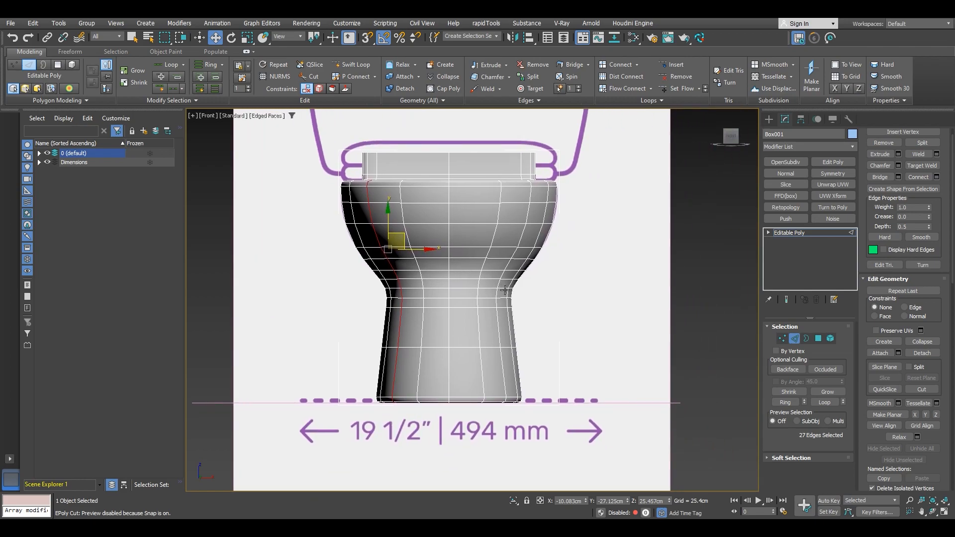
{"action": "key", "text": "4"}
{"action": "key", "text": "ctrl+a"}
{"action": "scroll", "coordinate": [506, 292], "scroll_direction": "down", "scroll_amount": 2}
{"action": "left_click", "coordinate": [649, 435]}
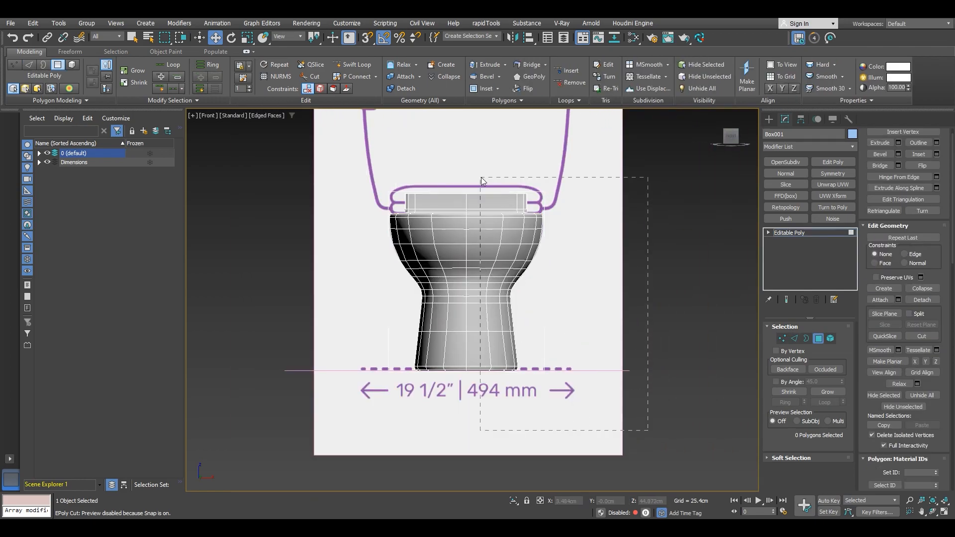
{"action": "left_click_drag", "start_coordinate": [477, 161], "coordinate": [476, 159]}
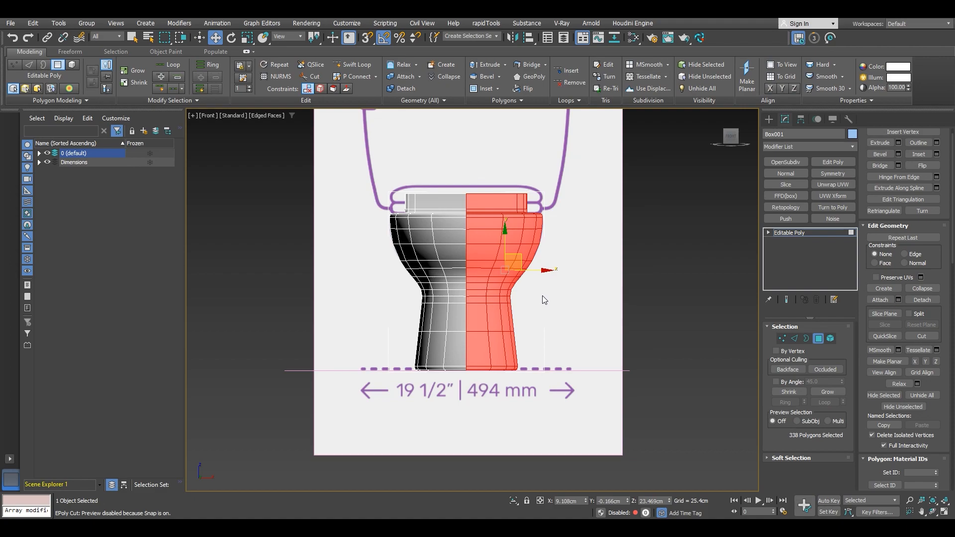
{"action": "key", "text": "Delete"}
{"action": "scroll", "coordinate": [479, 309], "scroll_direction": "up", "scroll_amount": 5}
{"action": "left_click_drag", "start_coordinate": [514, 320], "coordinate": [463, 215]}
{"action": "key", "text": "Delete"}
{"action": "scroll", "coordinate": [497, 269], "scroll_direction": "down", "scroll_amount": 5}
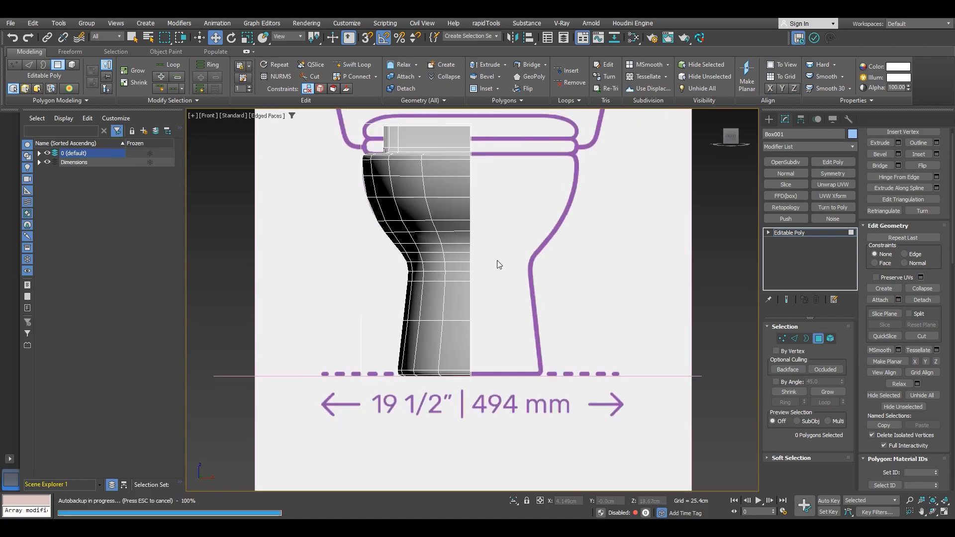
Mirror the remaining half with a flipped Symmetry modifier on the X axis, and convert the result to an editable poly.
{"action": "left_click", "coordinate": [835, 174]}
{"action": "left_click", "coordinate": [797, 371]}
{"action": "left_click", "coordinate": [793, 358]}
{"action": "left_click", "coordinate": [813, 358]}
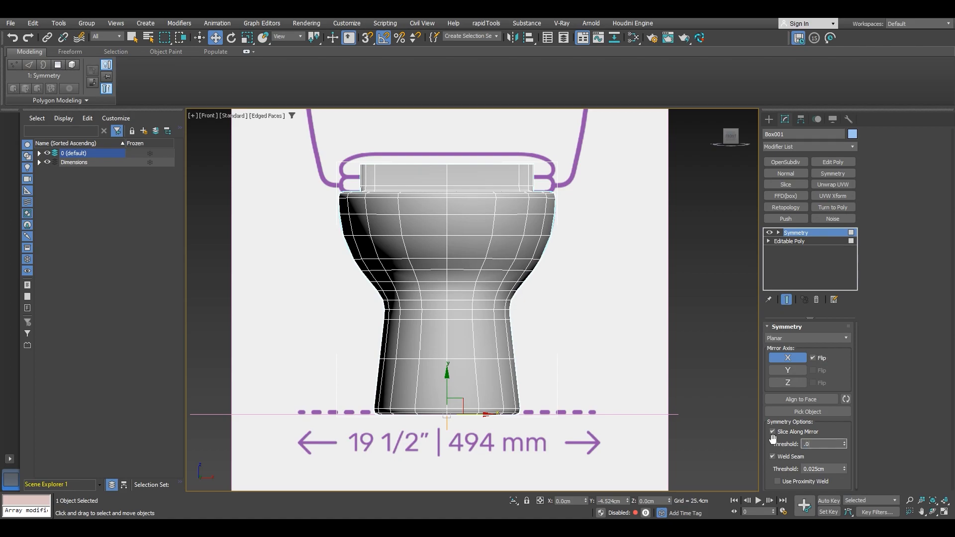
{"action": "right_click", "coordinate": [462, 255]}
{"action": "left_click", "coordinate": [580, 387]}
Insert a supporting edge loop with SwiftLoop around the body's upper side just below the rim, and inspect the tank corner and base edges.
{"action": "scroll", "coordinate": [465, 293], "scroll_direction": "down", "scroll_amount": 5}
{"action": "middle_click_drag", "start_coordinate": [465, 293], "coordinate": [408, 262], "text": "alt"}
{"action": "scroll", "coordinate": [430, 264], "scroll_direction": "up", "scroll_amount": 5}
{"action": "scroll", "coordinate": [405, 259], "scroll_direction": "up", "scroll_amount": 4}
{"action": "scroll", "coordinate": [391, 259], "scroll_direction": "down", "scroll_amount": 4}
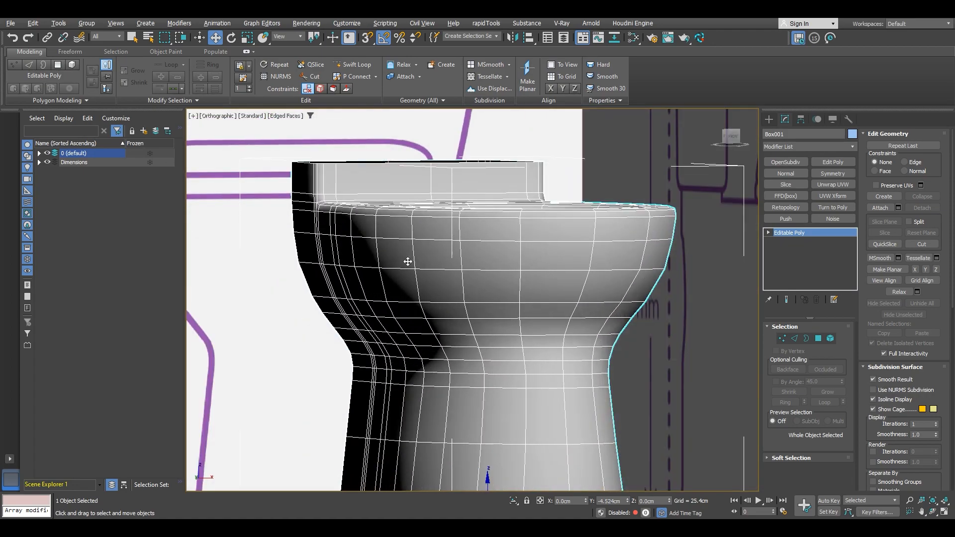
{"action": "left_click", "coordinate": [352, 64]}
{"action": "left_click", "coordinate": [378, 223]}
{"action": "middle_click_drag", "start_coordinate": [503, 259], "coordinate": [577, 253]}
{"action": "scroll", "coordinate": [465, 263], "scroll_direction": "down", "scroll_amount": 2}
{"action": "scroll", "coordinate": [363, 209], "scroll_direction": "up", "scroll_amount": 5}
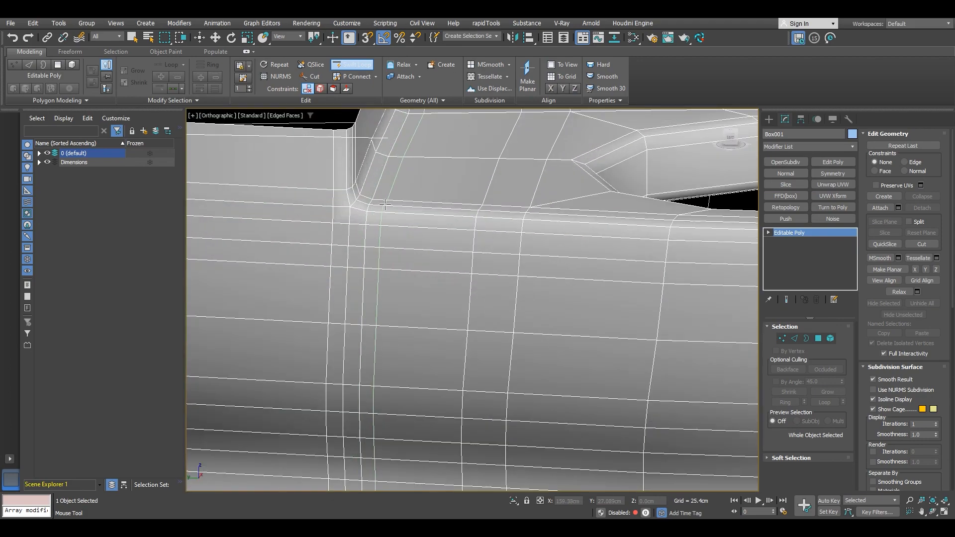
{"action": "scroll", "coordinate": [385, 204], "scroll_direction": "down", "scroll_amount": 3}
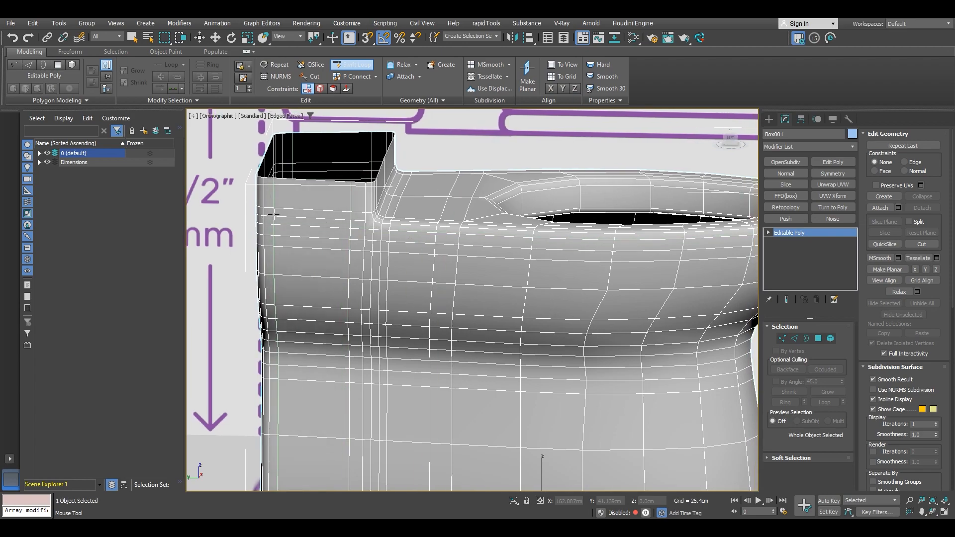
{"action": "scroll", "coordinate": [386, 249], "scroll_direction": "down", "scroll_amount": 3}
{"action": "scroll", "coordinate": [465, 274], "scroll_direction": "up", "scroll_amount": 5}
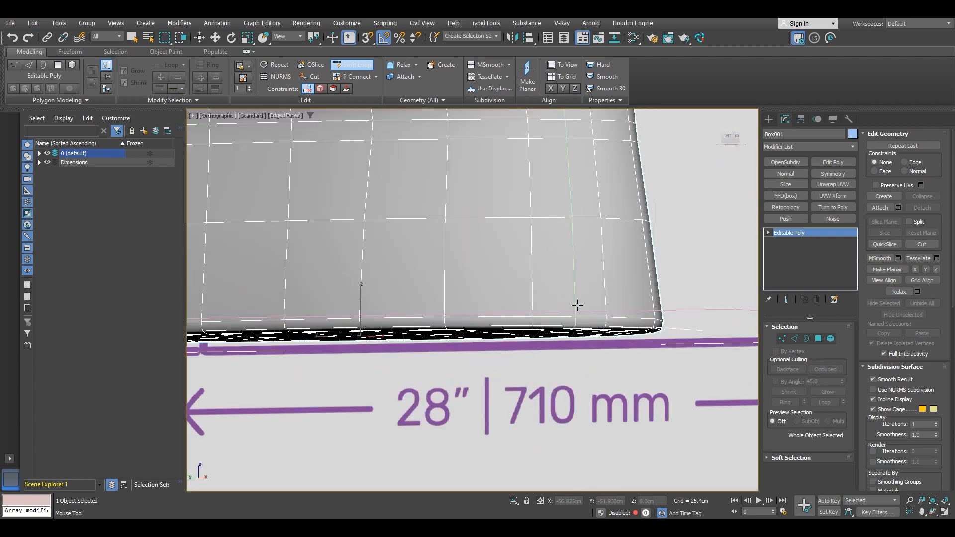
{"action": "right_click", "coordinate": [599, 295]}
Hide the edged faces and apply a TurboSmooth modifier to the toilet body.
{"action": "scroll", "coordinate": [580, 271], "scroll_direction": "down", "scroll_amount": 5}
{"action": "middle_click_drag", "start_coordinate": [579, 271], "coordinate": [504, 324], "text": "alt"}
{"action": "key", "text": "F4"}
{"action": "scroll", "coordinate": [571, 284], "scroll_direction": "up", "scroll_amount": 4}
{"action": "mouse_move", "coordinate": [541, 284]}
{"action": "middle_mouse_down", "text": "alt"}
{"action": "mouse_move", "coordinate": [587, 290]}
{"action": "mouse_move", "coordinate": [550, 320]}
{"action": "mouse_move", "coordinate": [517, 315]}
{"action": "mouse_move", "coordinate": [548, 305]}
{"action": "mouse_move", "coordinate": [552, 290]}
{"action": "middle_mouse_up", "text": "alt"}
{"action": "left_click", "coordinate": [833, 147]}
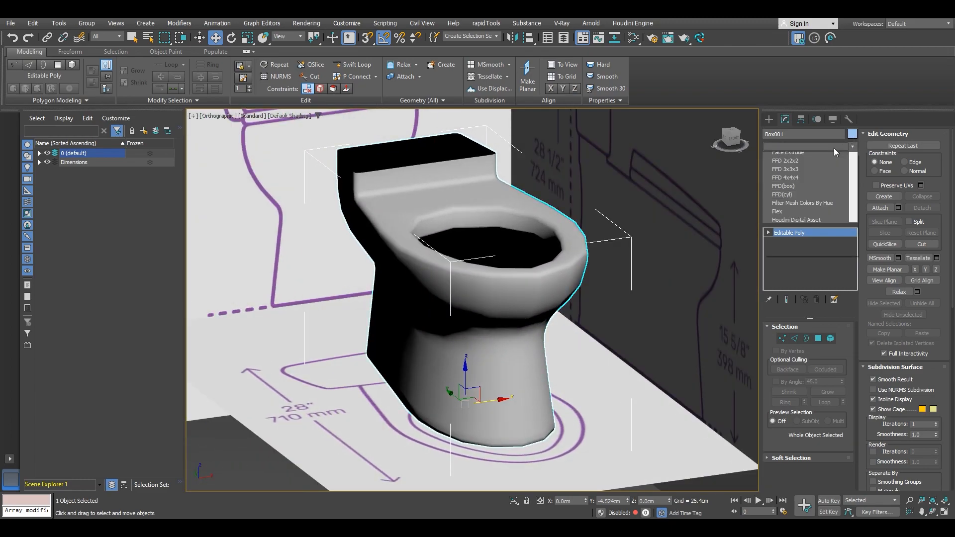
{"action": "key", "text": "t"}
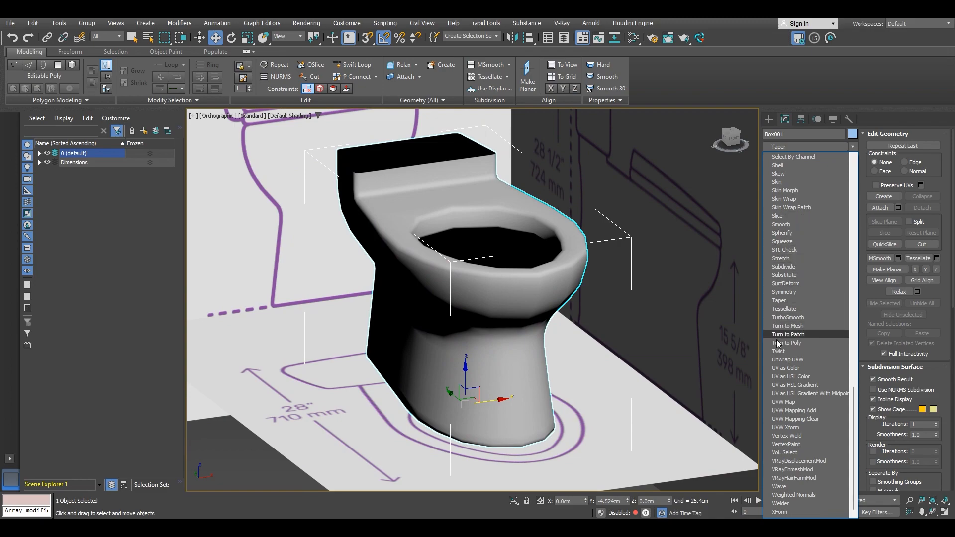
{"action": "left_click", "coordinate": [785, 317]}
Examine the smoothed tank corner and bowl with and without edged faces, and delete the TurboSmooth modifier.
{"action": "scroll", "coordinate": [513, 283], "scroll_direction": "down", "scroll_amount": 3}
{"action": "mouse_move", "coordinate": [514, 284]}
{"action": "middle_mouse_down", "text": "alt"}
{"action": "mouse_move", "coordinate": [546, 284]}
{"action": "mouse_move", "coordinate": [509, 274]}
{"action": "middle_mouse_up", "text": "alt"}
{"action": "scroll", "coordinate": [419, 252], "scroll_direction": "up", "scroll_amount": 6}
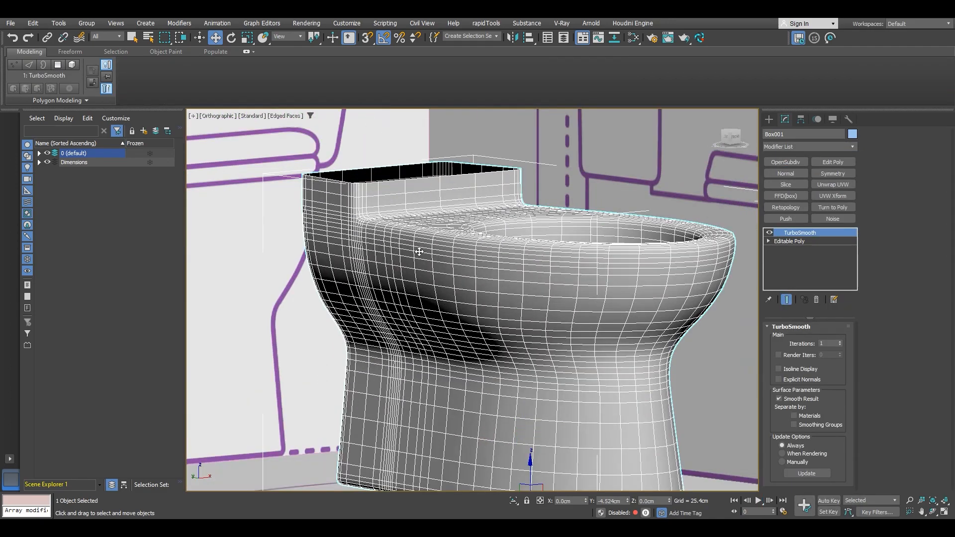
{"action": "scroll", "coordinate": [479, 277], "scroll_direction": "down", "scroll_amount": 4}
{"action": "middle_click_drag", "start_coordinate": [480, 277], "coordinate": [520, 271], "text": "alt"}
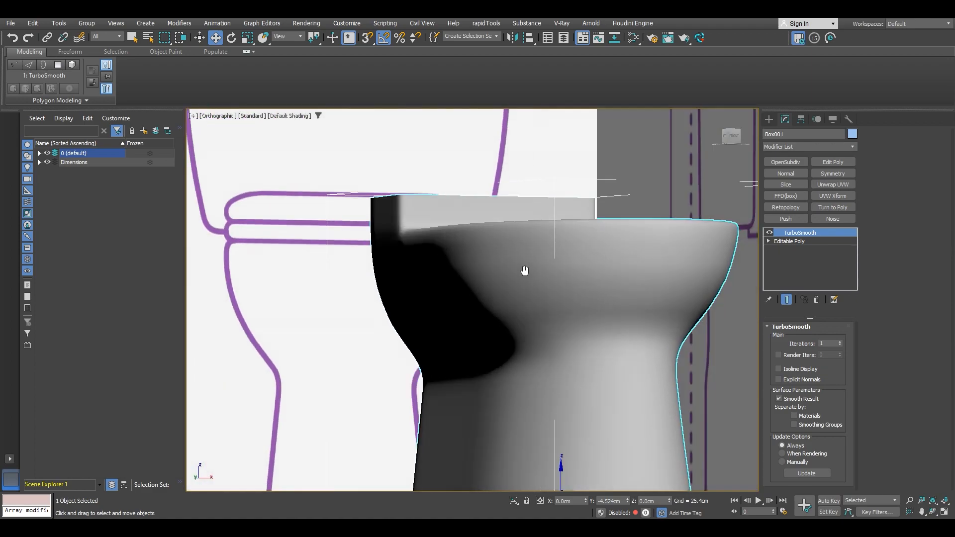
{"action": "scroll", "coordinate": [568, 277], "scroll_direction": "up", "scroll_amount": 6}
{"action": "scroll", "coordinate": [401, 247], "scroll_direction": "up", "scroll_amount": 3}
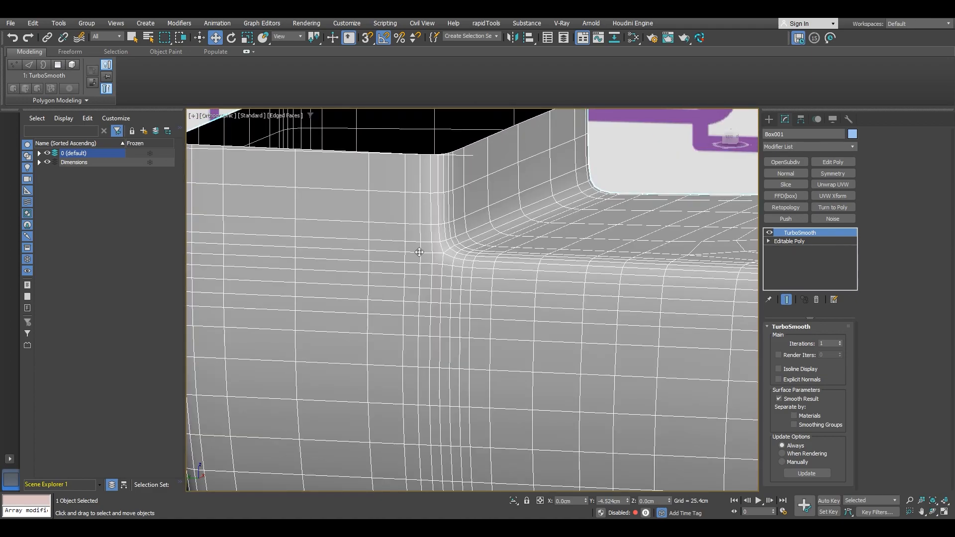
{"action": "right_click", "coordinate": [818, 238]}
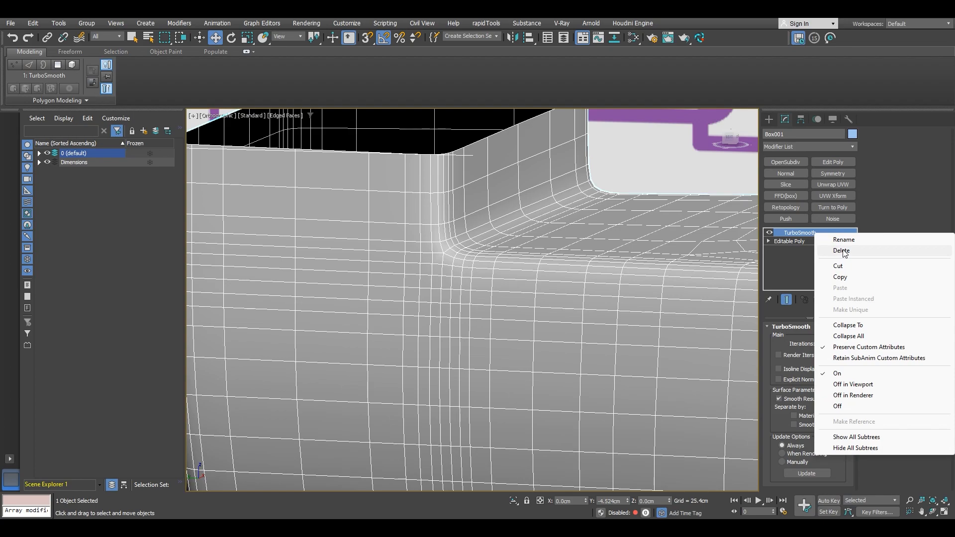
{"action": "left_click", "coordinate": [841, 251]}
Insert an edge loop with SwiftLoop near the tank block's front corner, just above the seat deck.
{"action": "scroll", "coordinate": [618, 273], "scroll_direction": "down", "scroll_amount": 3}
{"action": "left_click", "coordinate": [353, 65]}
{"action": "left_click", "coordinate": [492, 229]}
{"action": "right_click", "coordinate": [594, 238]}
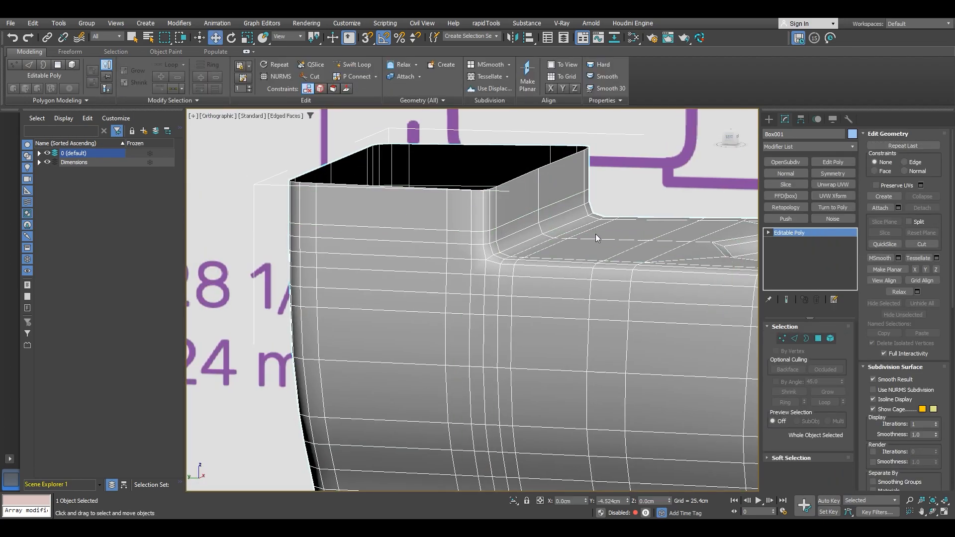
Deselect the toilet body, turn off edged faces, and examine its shaded form against the reference drawings.
{"action": "scroll", "coordinate": [583, 243], "scroll_direction": "down", "scroll_amount": 4}
{"action": "middle_click_drag", "start_coordinate": [582, 249], "coordinate": [497, 285], "text": "alt"}
{"action": "scroll", "coordinate": [455, 332], "scroll_direction": "down", "scroll_amount": 1}
{"action": "scroll", "coordinate": [495, 283], "scroll_direction": "up", "scroll_amount": 2}
{"action": "scroll", "coordinate": [496, 283], "scroll_direction": "down", "scroll_amount": 2}
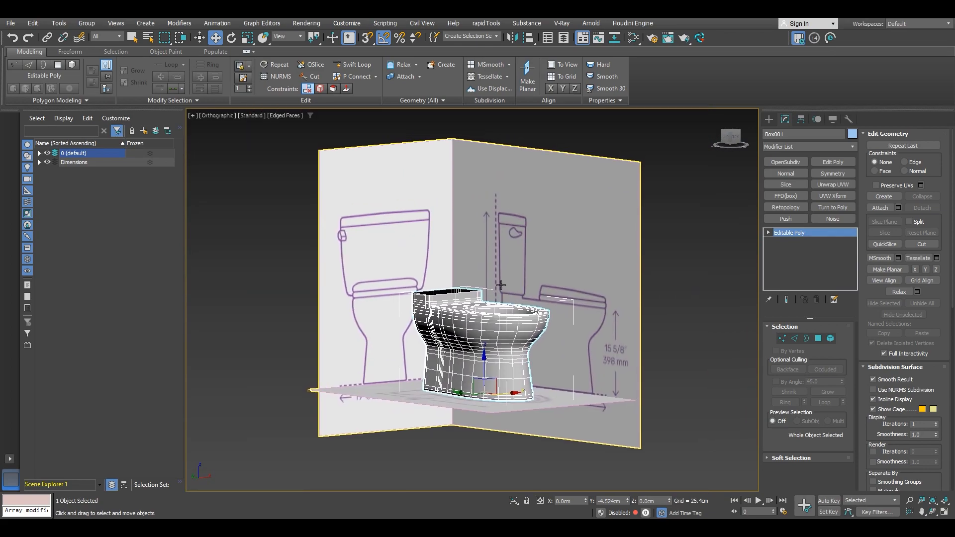
{"action": "left_click", "coordinate": [706, 327]}
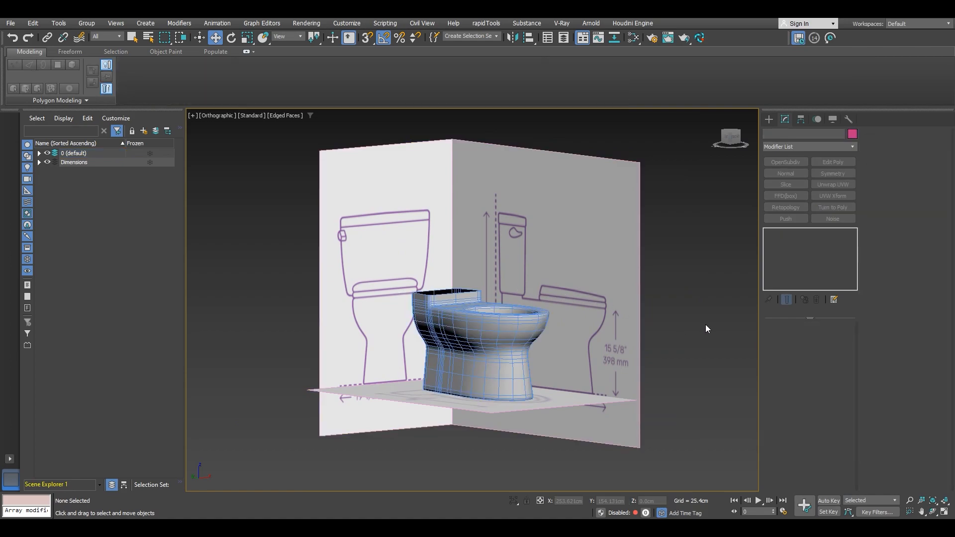
{"action": "key", "text": "F4"}
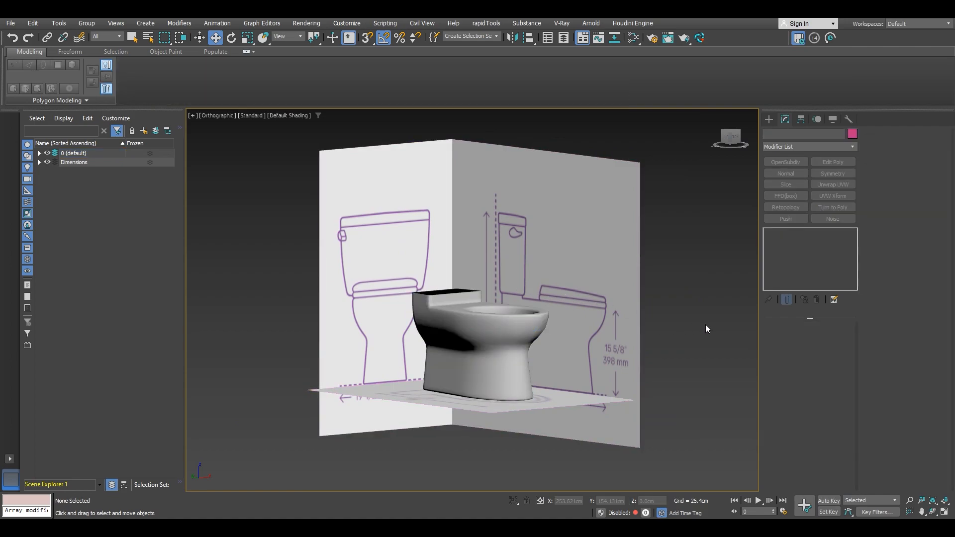